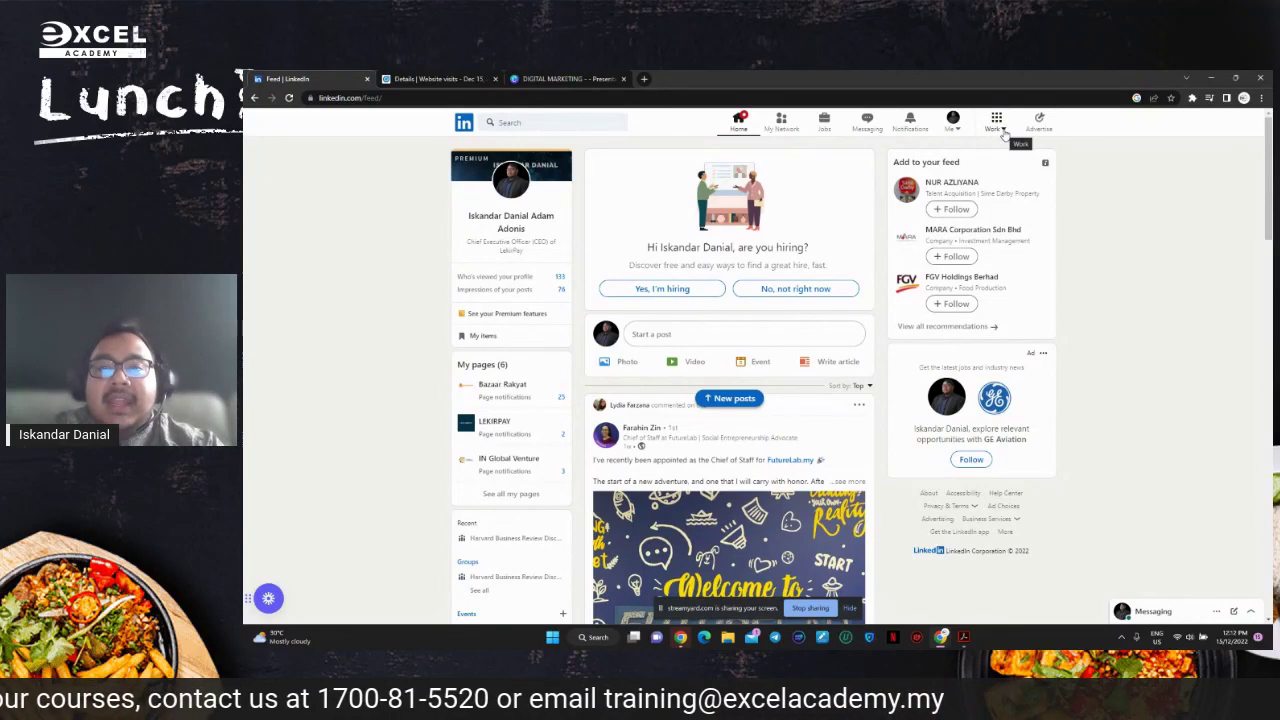
Start creating a LinkedIn Page of the Company type for small, medium, and large businesses
click(1002, 130)
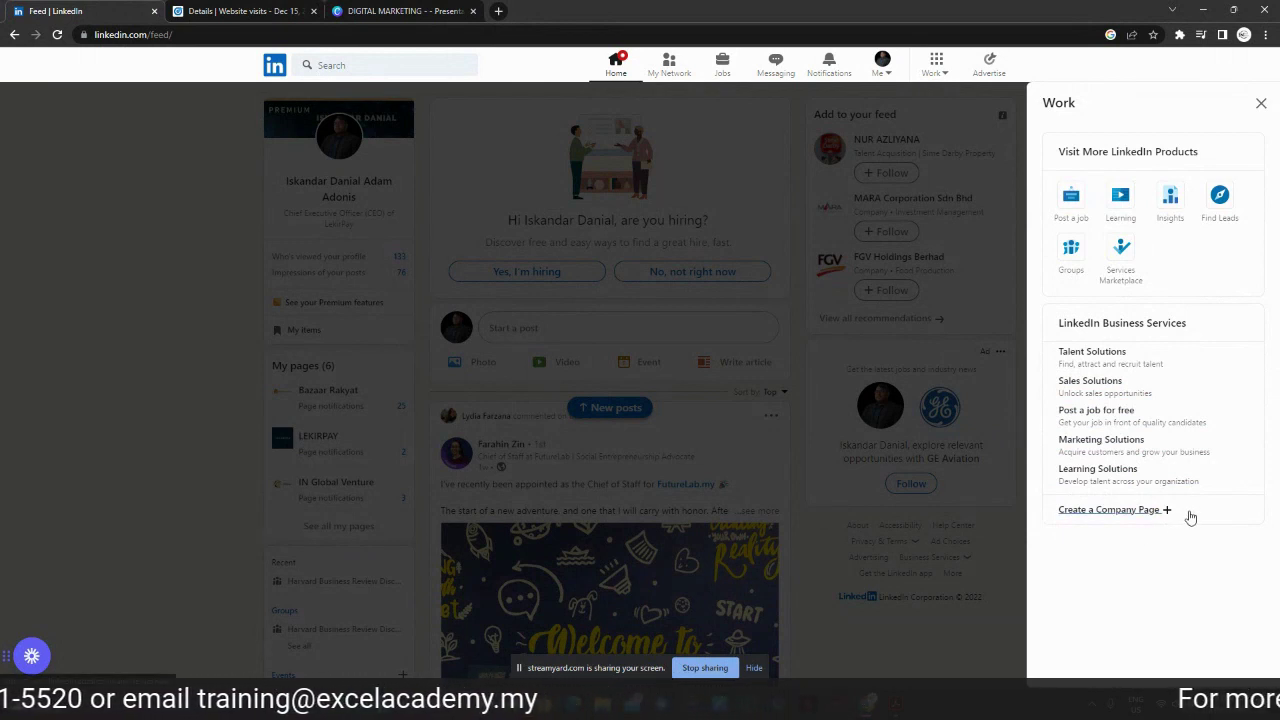
click(1099, 512)
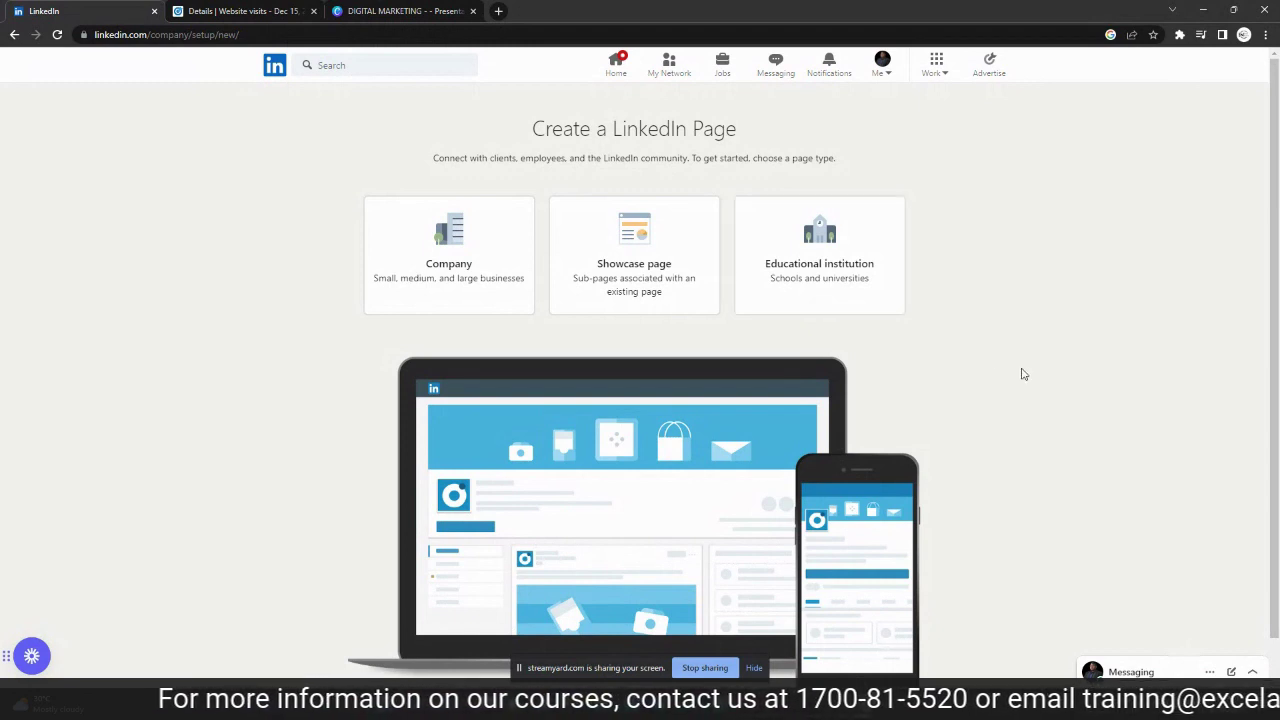
scroll(1020, 371, down, 1)
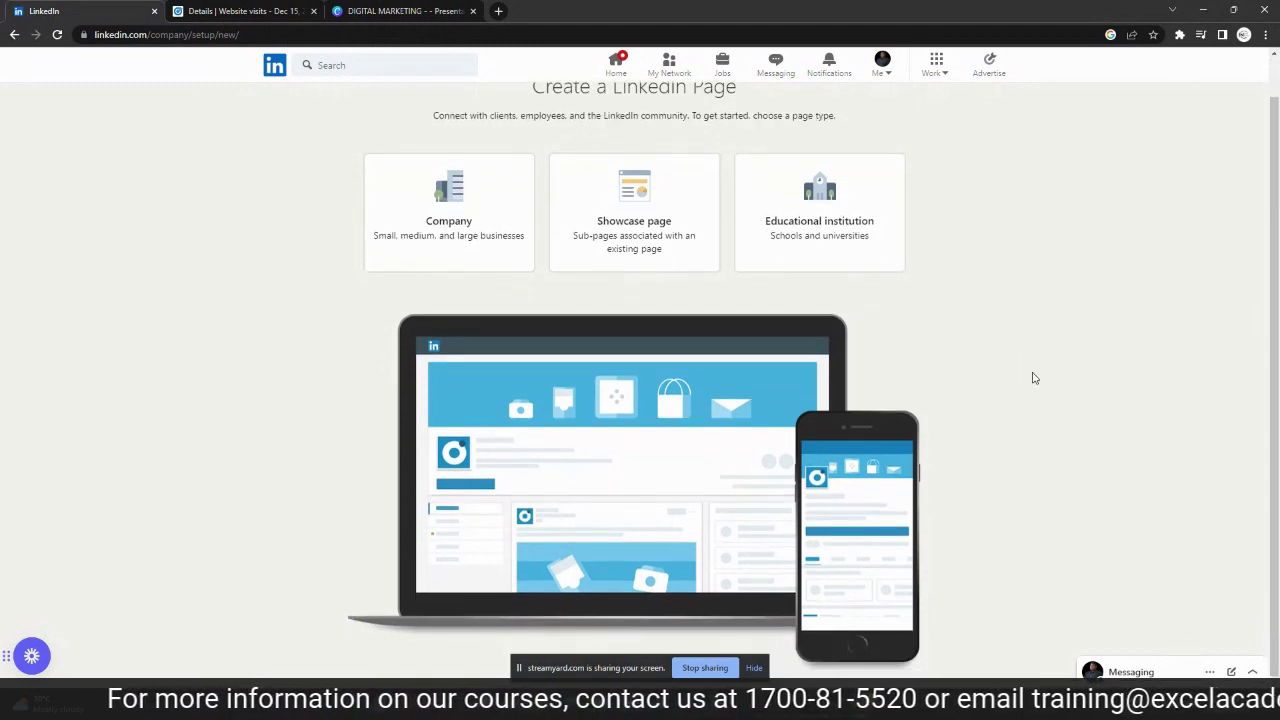
click(520, 205)
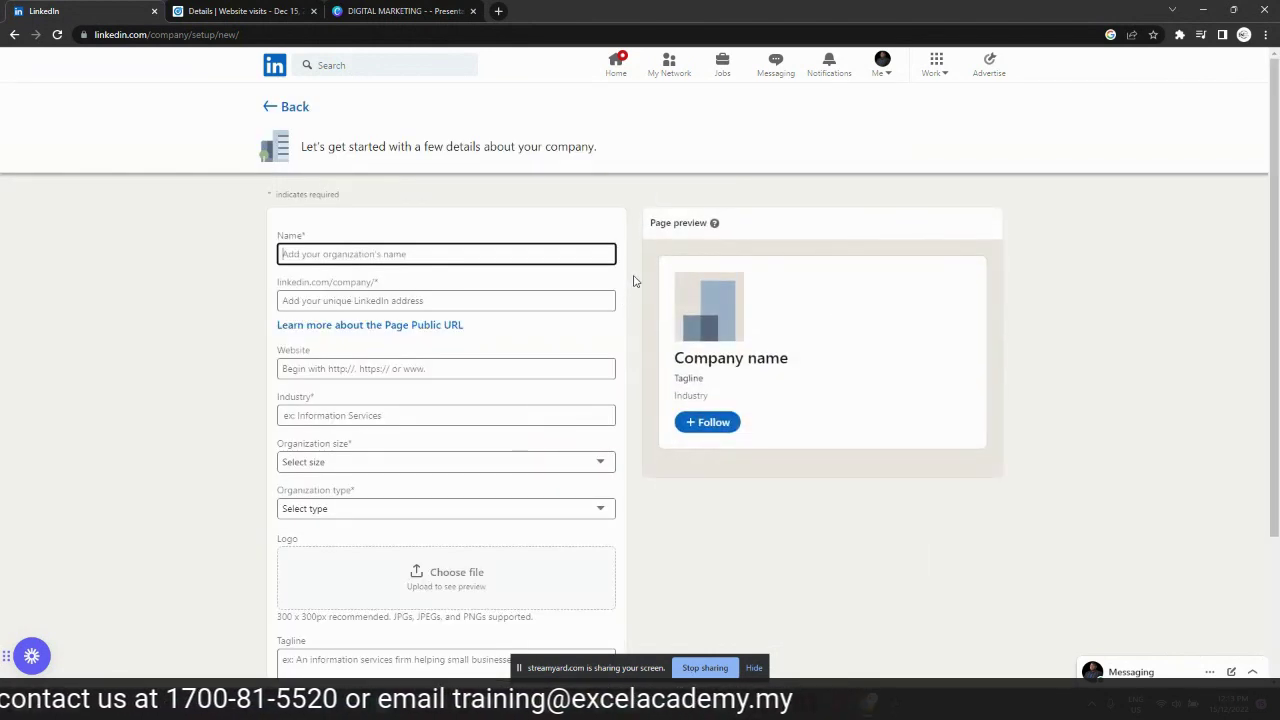
Set the organization's name to Lekir Pay in the company details form
click(522, 256)
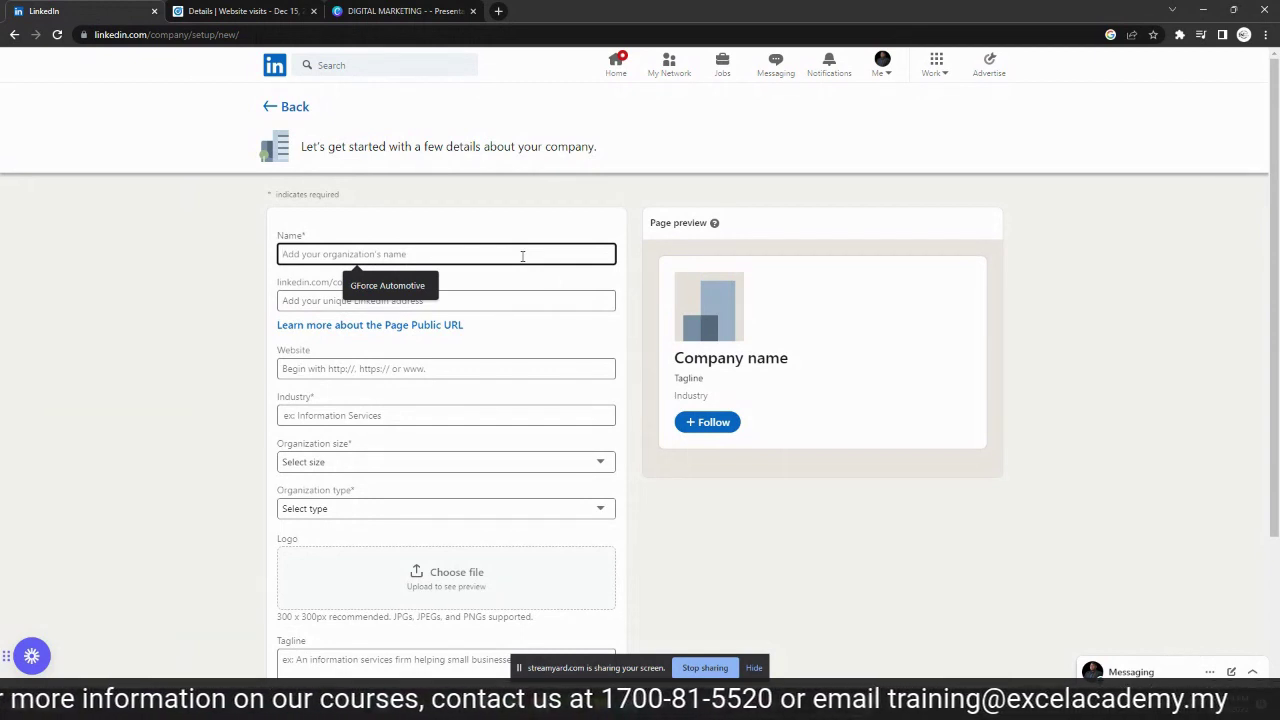
text(LekirPay)
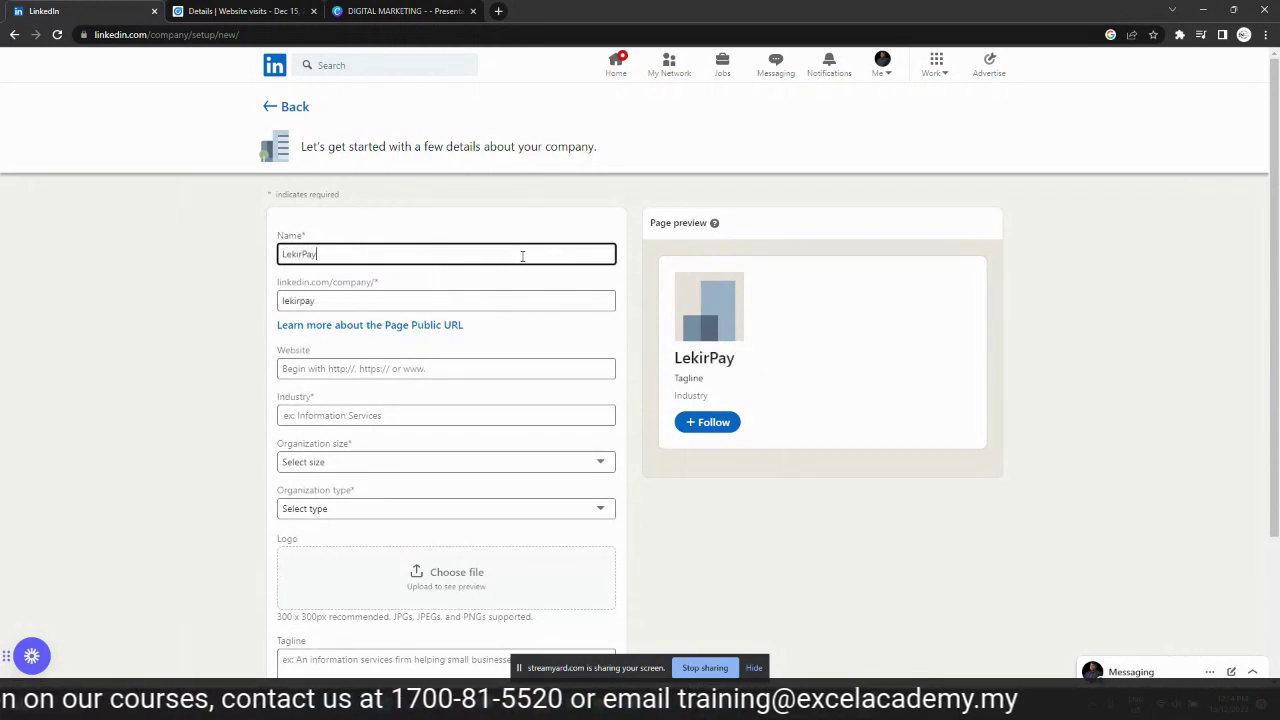
drag(437, 262, 2, 290)
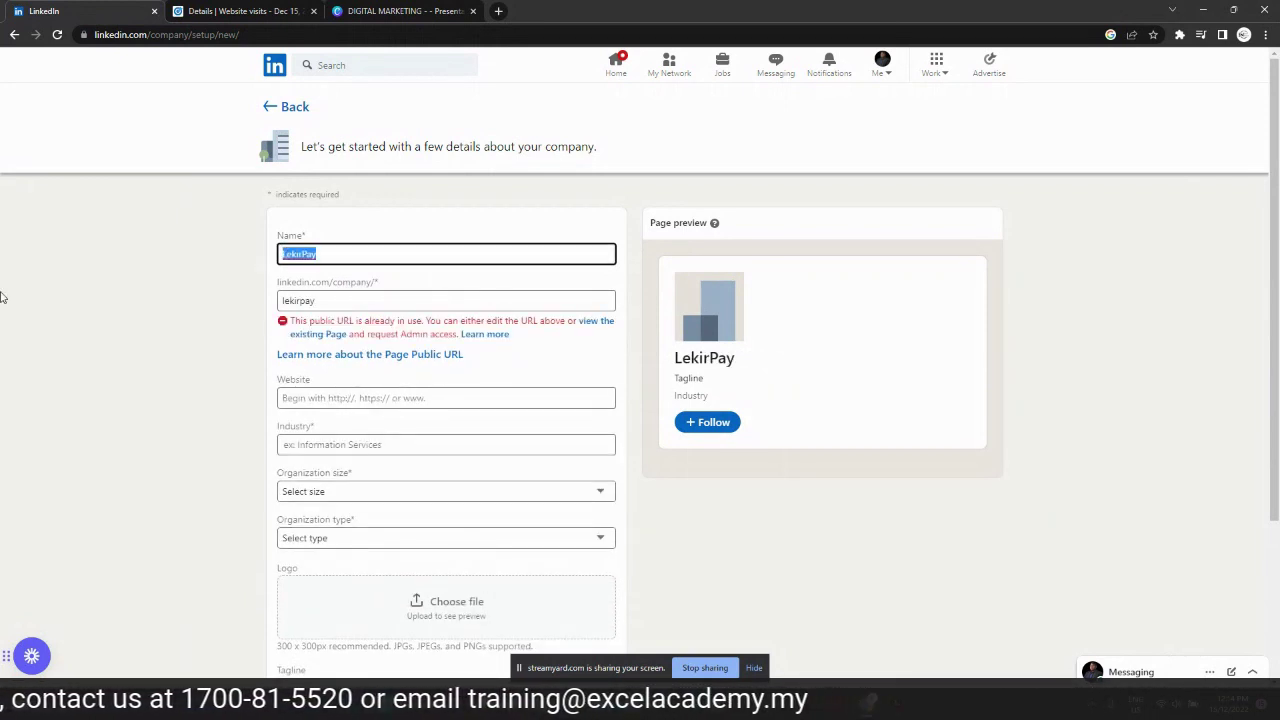
key(BackSpace)
text(Lekir Pay)
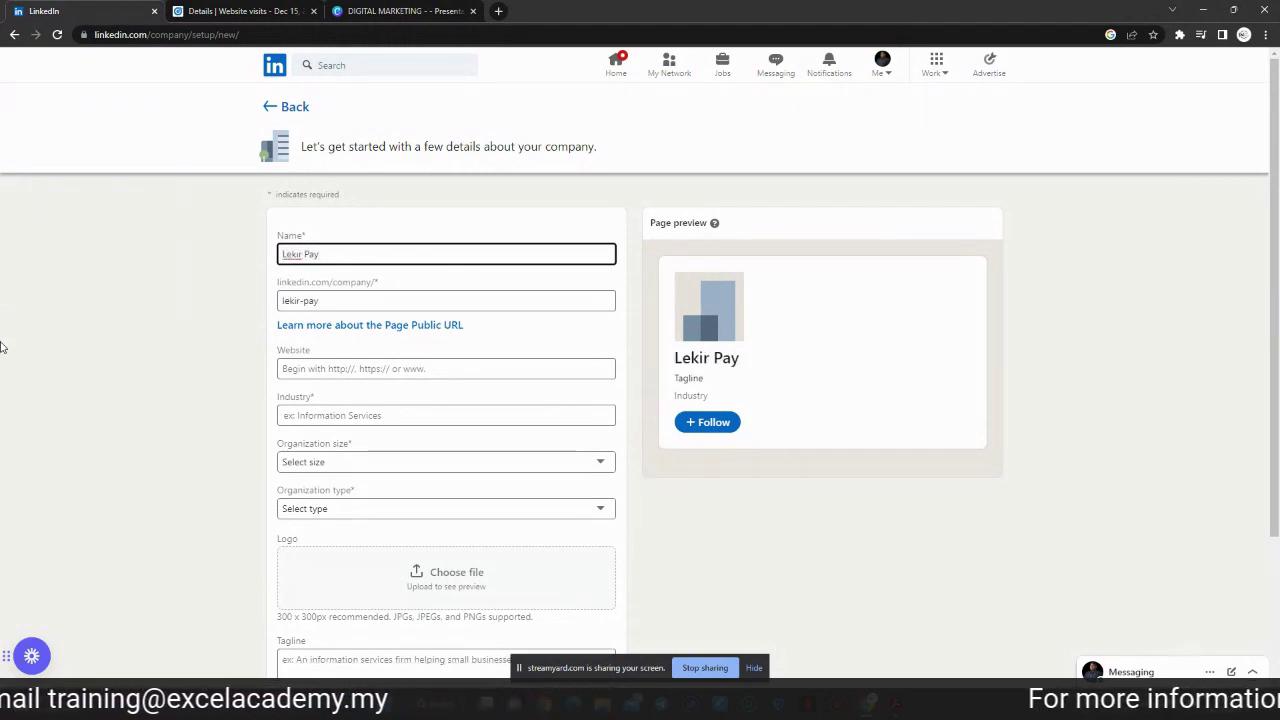
click(160, 382)
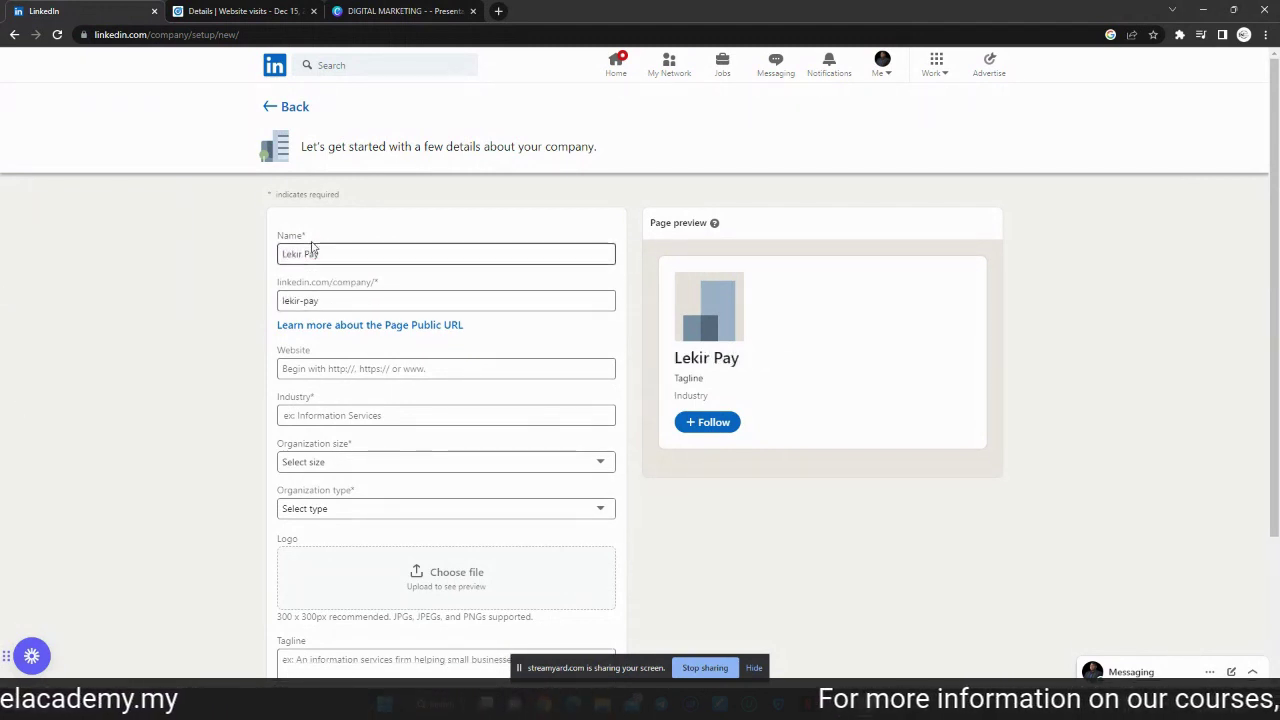
drag(305, 238, 271, 234)
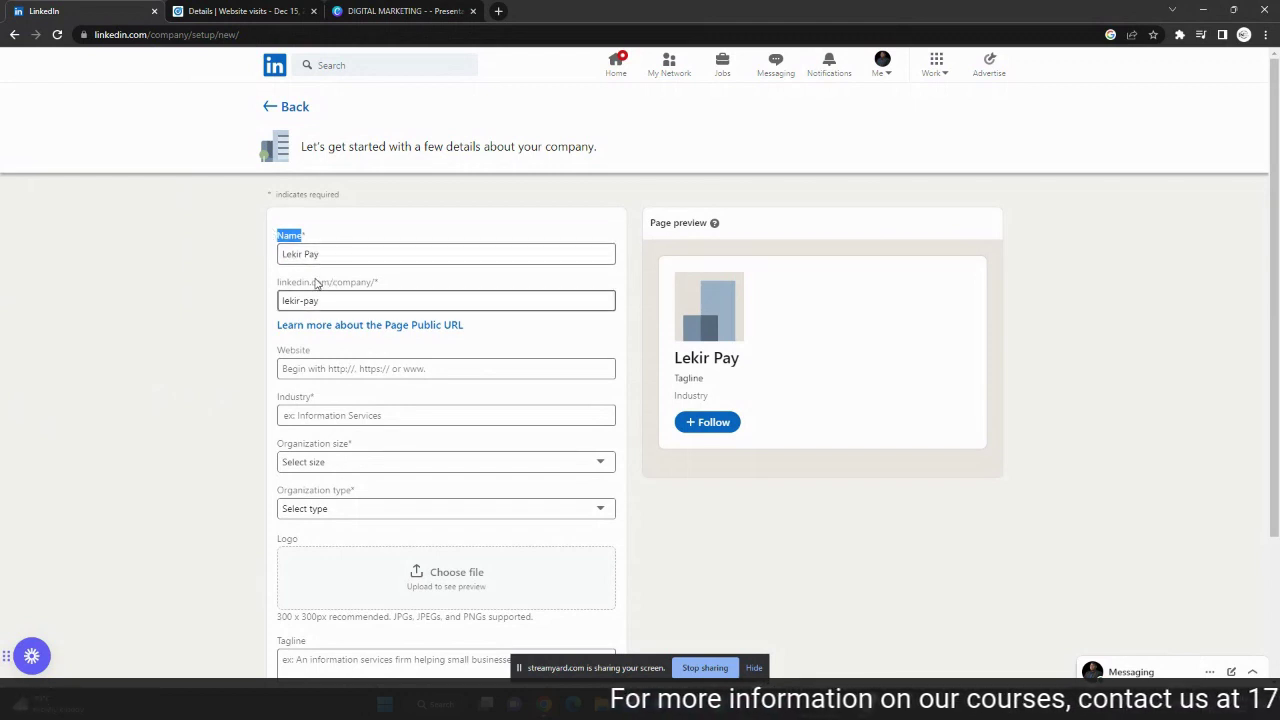
drag(277, 282, 380, 282)
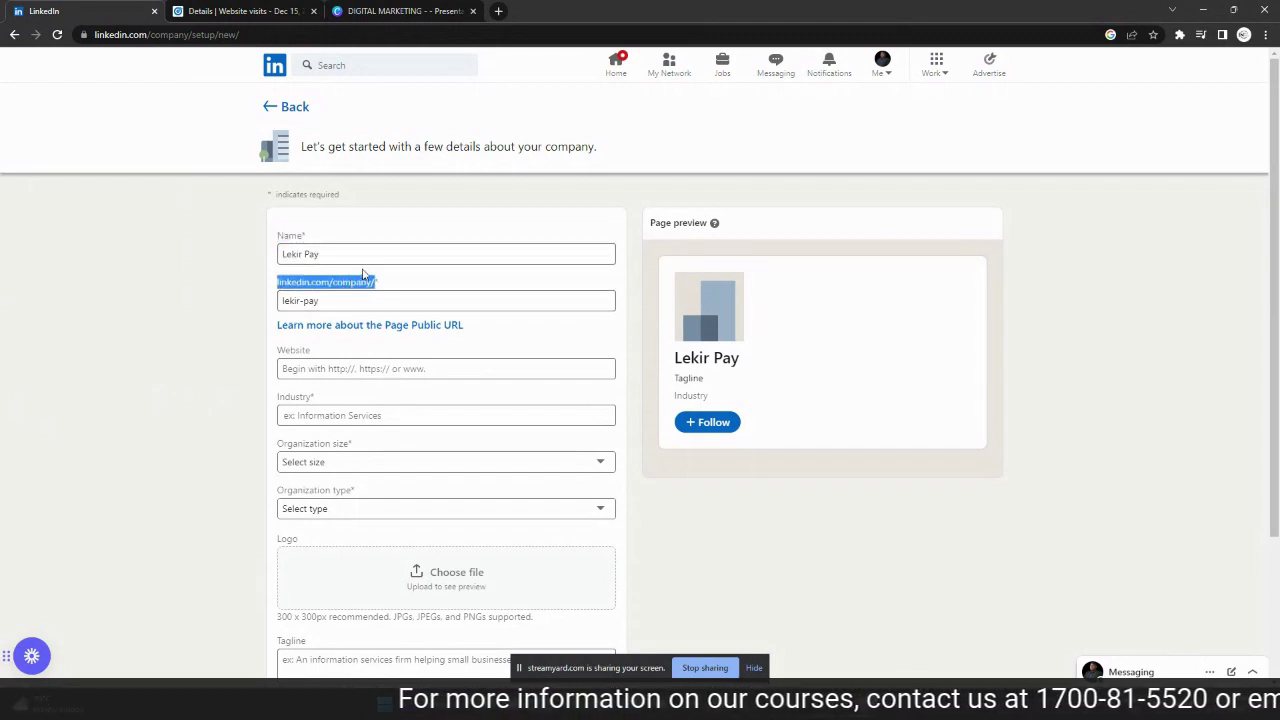
click(286, 288)
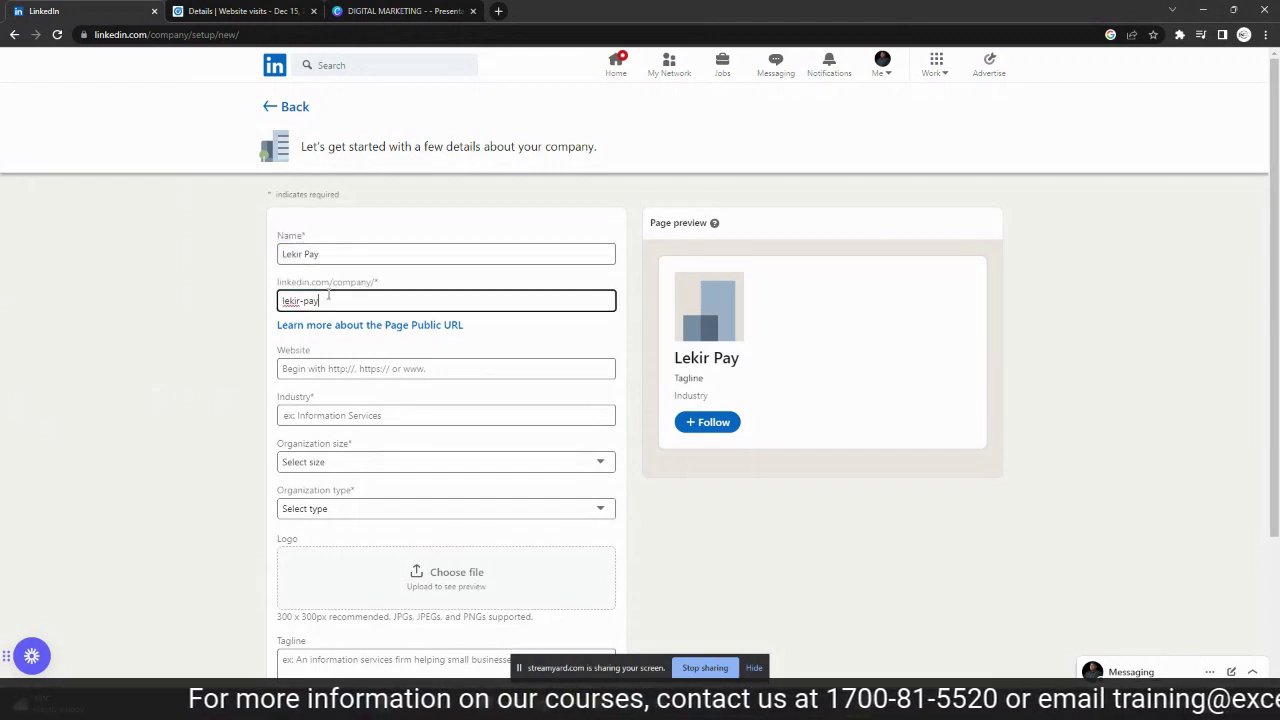
drag(278, 282, 378, 282)
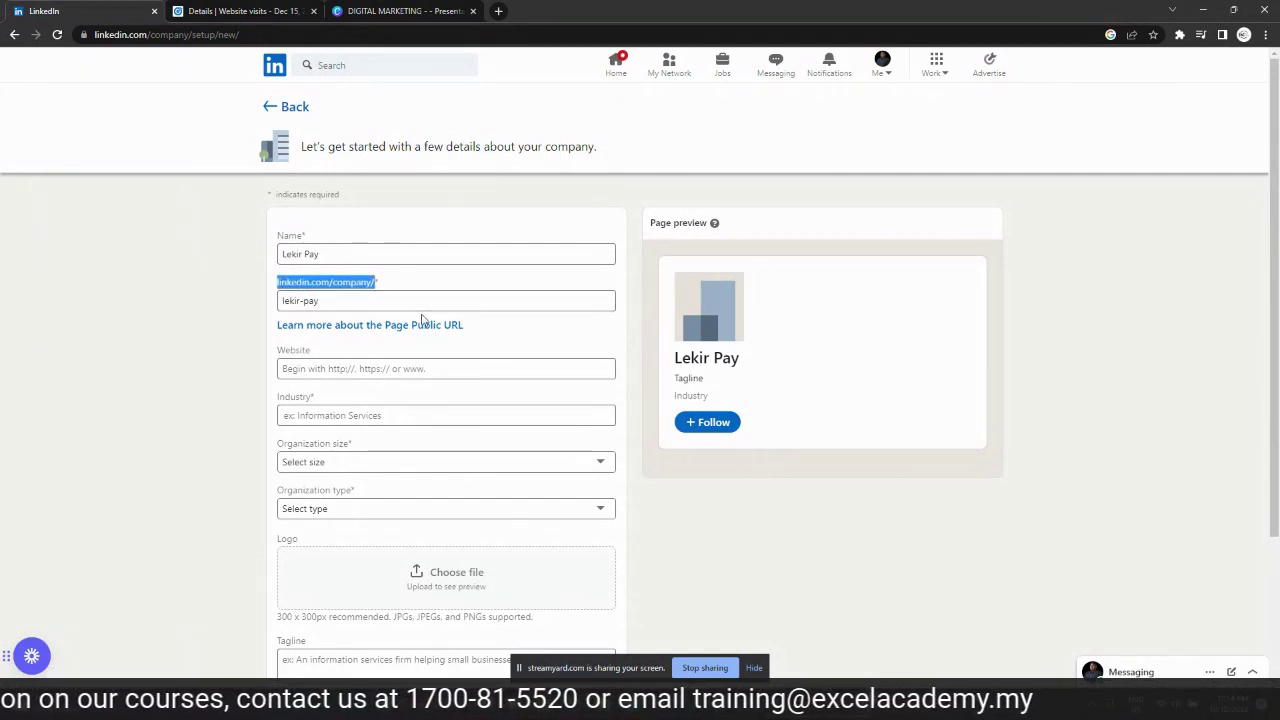
Try adding the suffix 132 to the end of the page's public URL, giving lekir-pay132
click(409, 304)
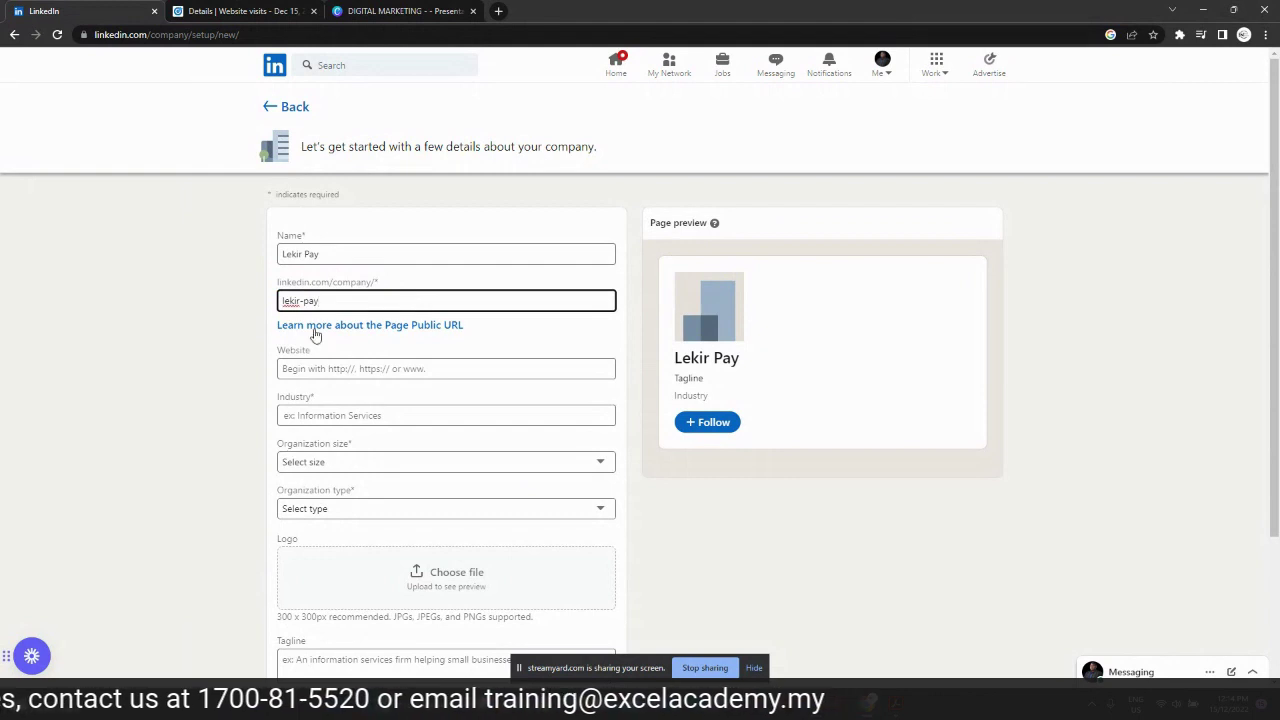
text(-)
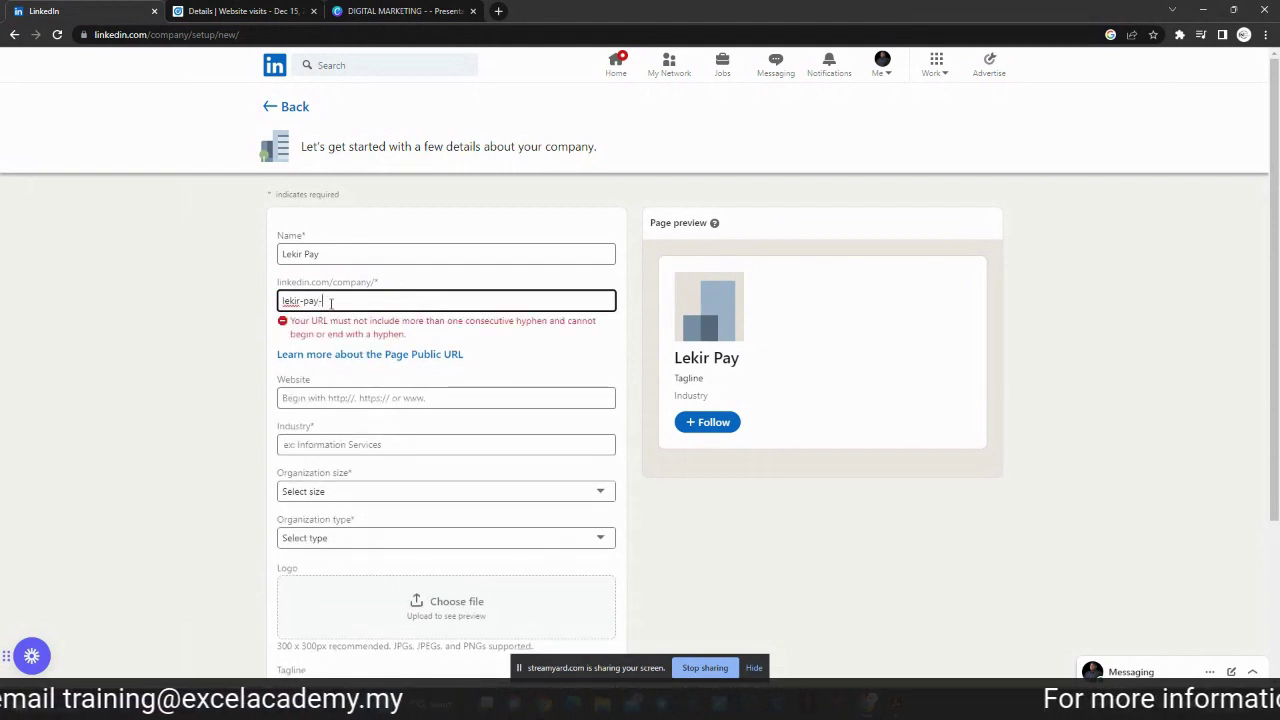
key(BackSpace)
text(133)
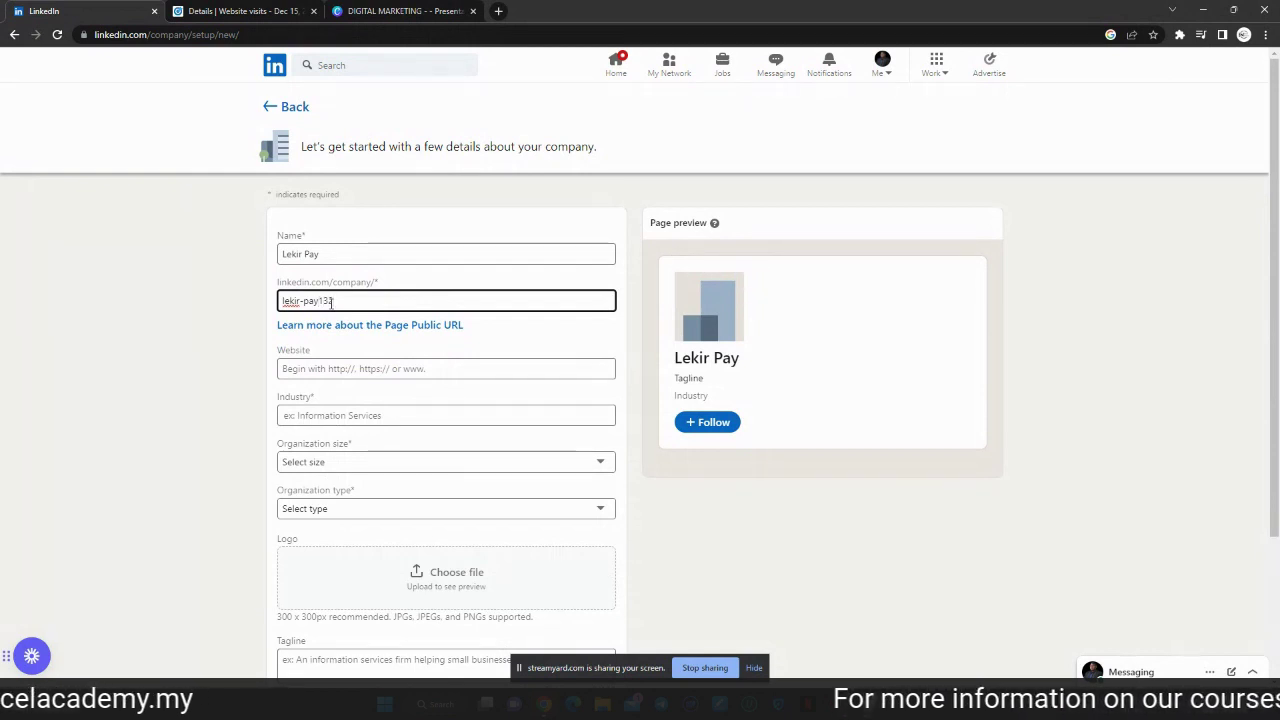
click(200, 330)
click(323, 300)
double_click(318, 301)
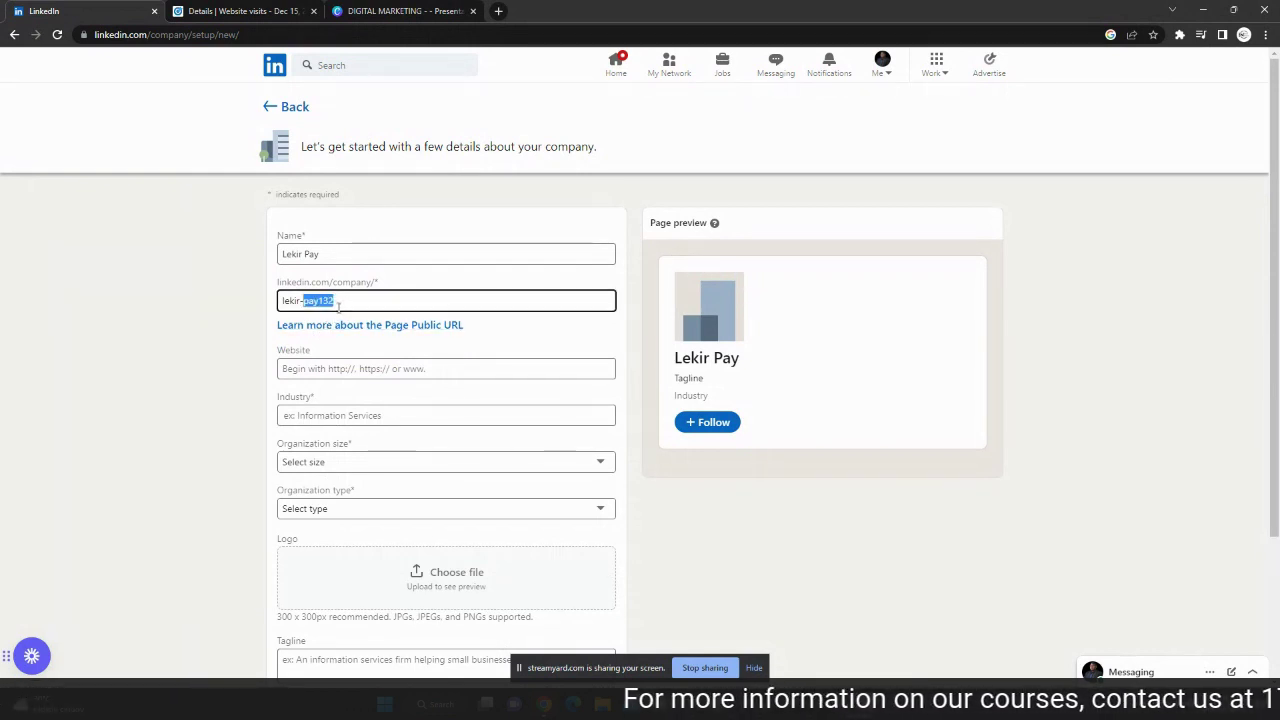
triple_click(338, 303)
click(338, 303)
drag(335, 301, 319, 301)
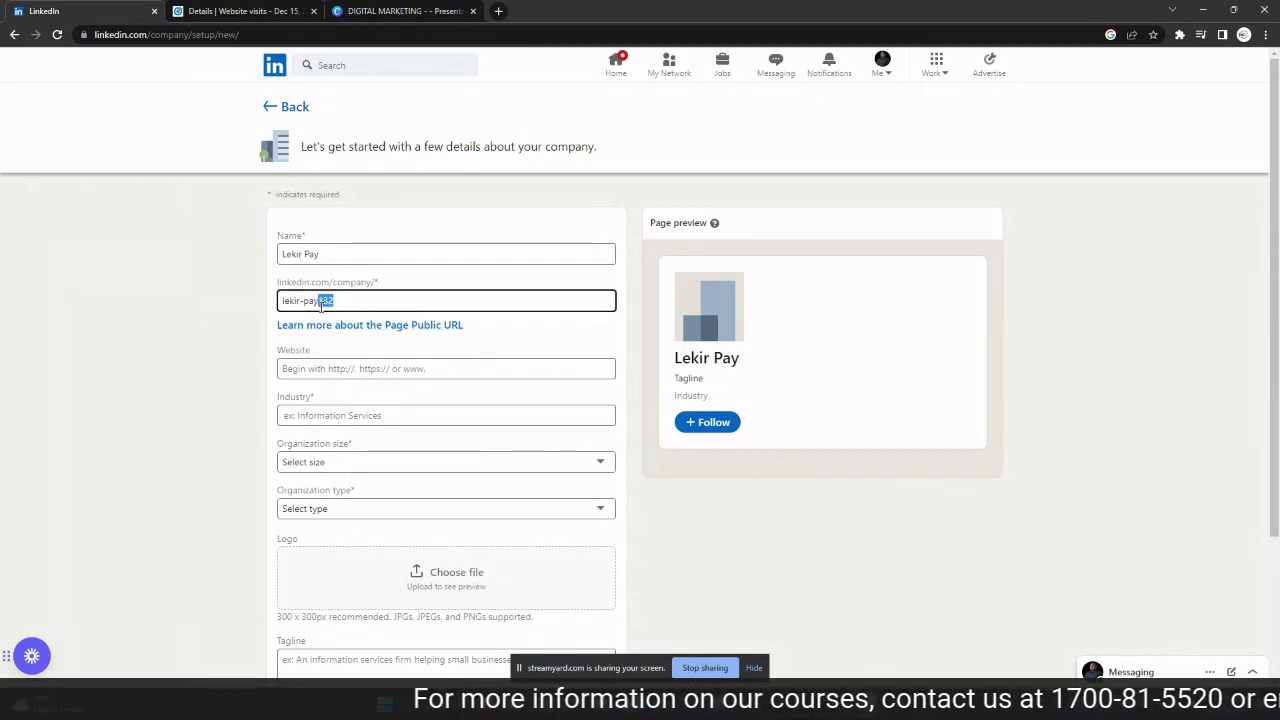
Remove the suffix 132 from the end of the page's public URL
drag(240, 35, 90, 36)
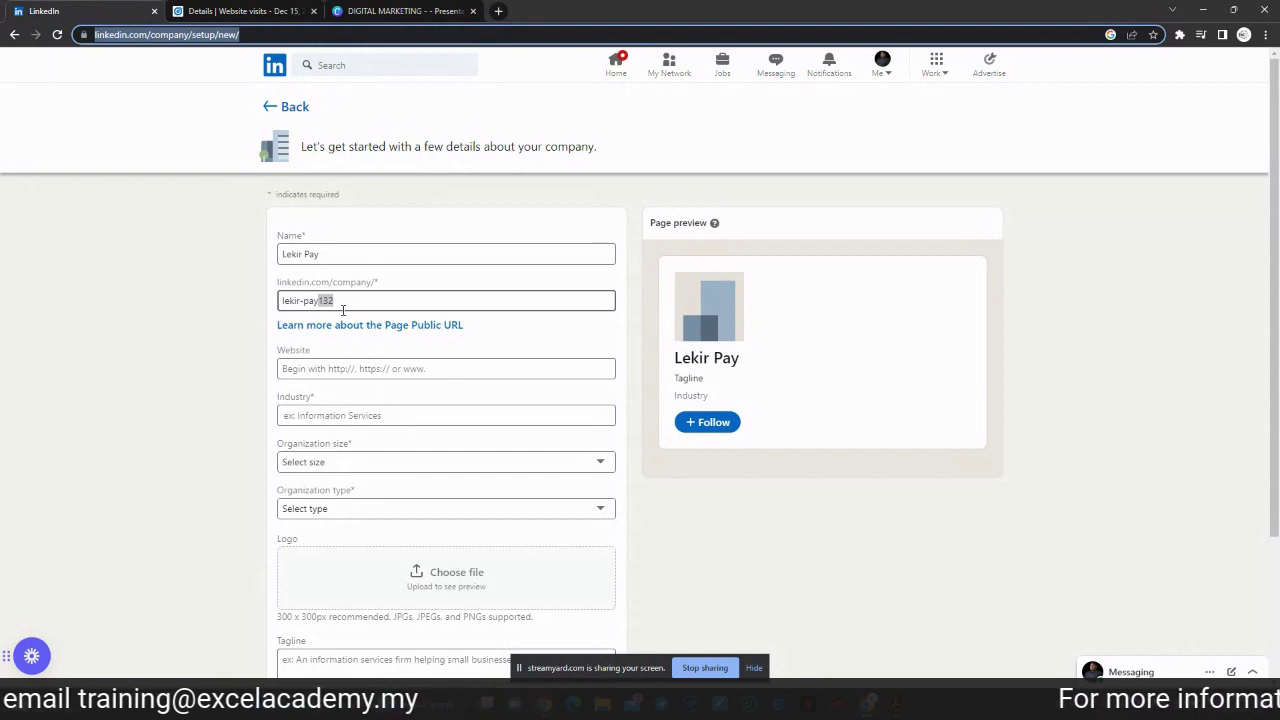
key(BackSpace)
click(406, 330)
mouse_move(334, 300)
mouse_down()
mouse_move(305, 290)
mouse_move(319, 292)
mouse_up()
key(BackSpace)
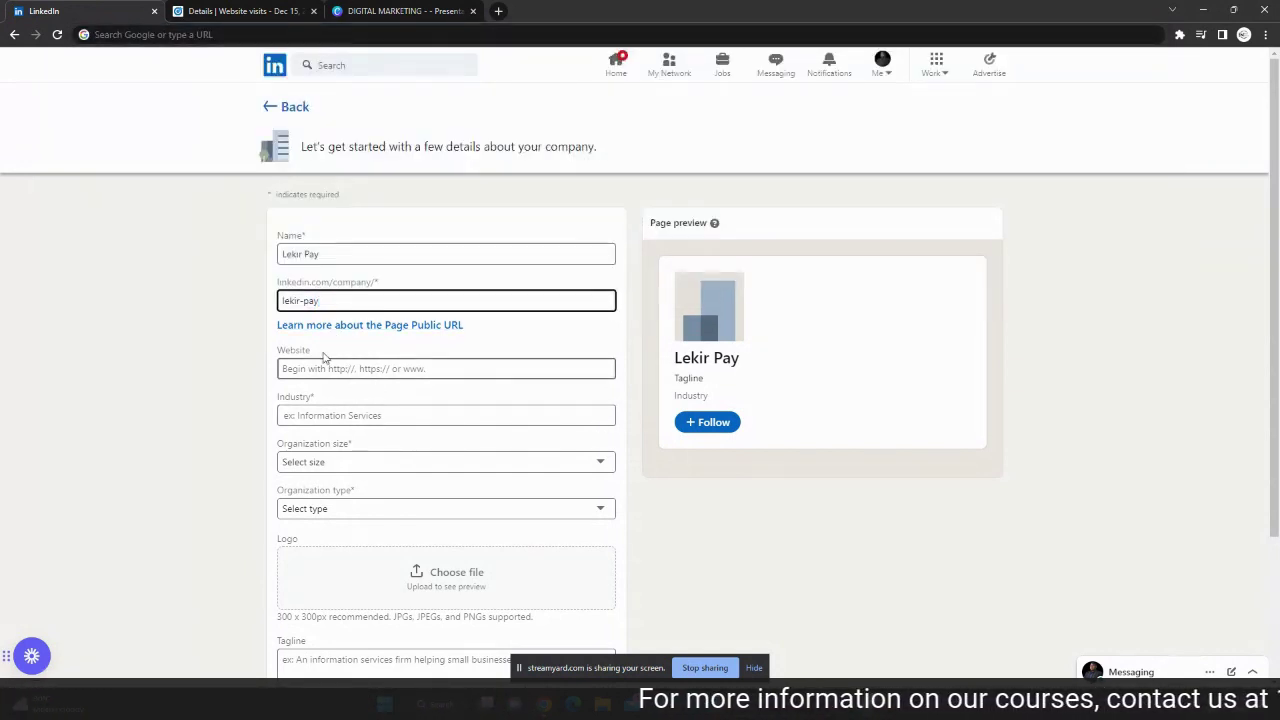
Examine the form's remaining fields, from website, industry, organization size and organization type down to logo, tagline and page creation
drag(323, 357, 276, 352)
drag(313, 397, 275, 393)
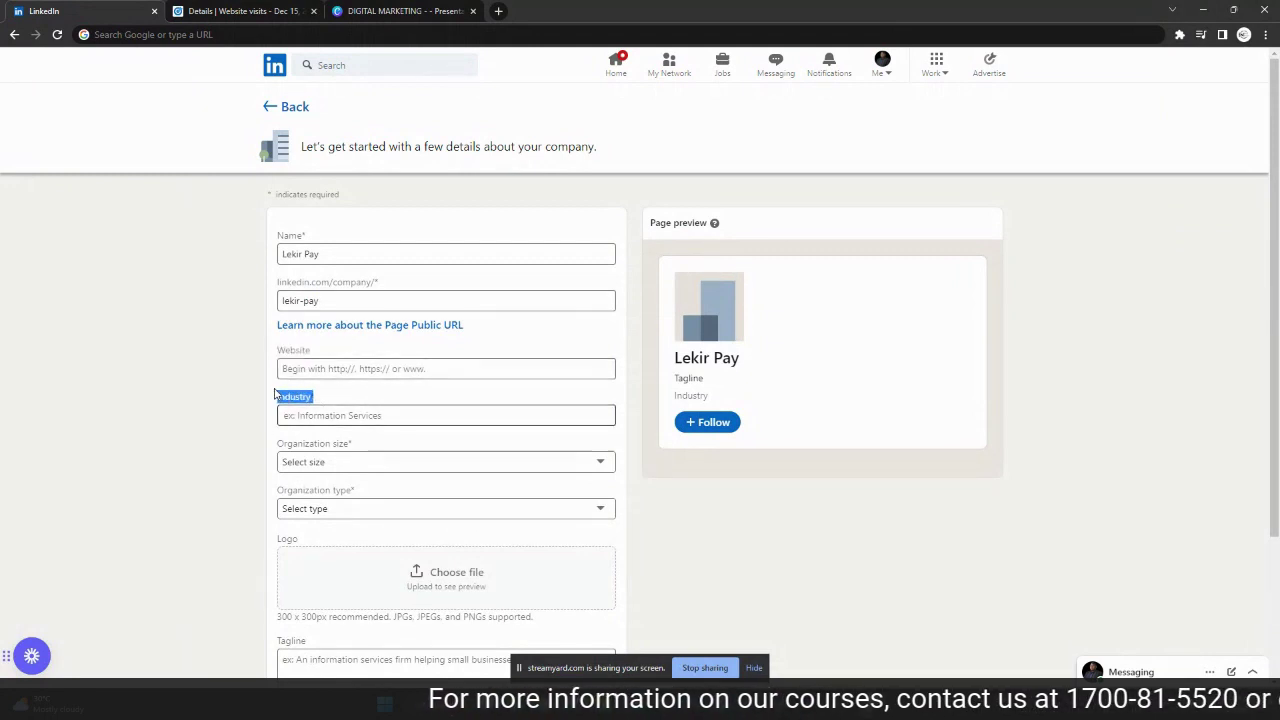
click(363, 446)
drag(363, 446, 237, 446)
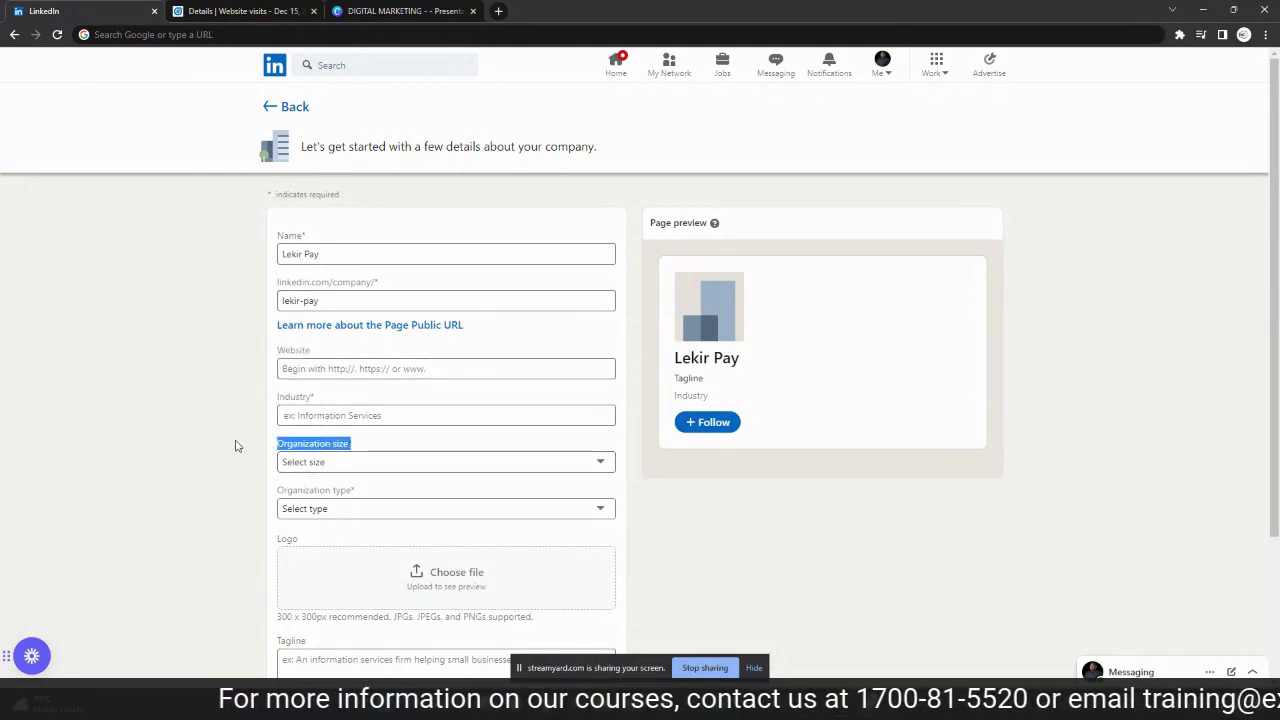
scroll(280, 420, down, 1)
drag(363, 362, 277, 362)
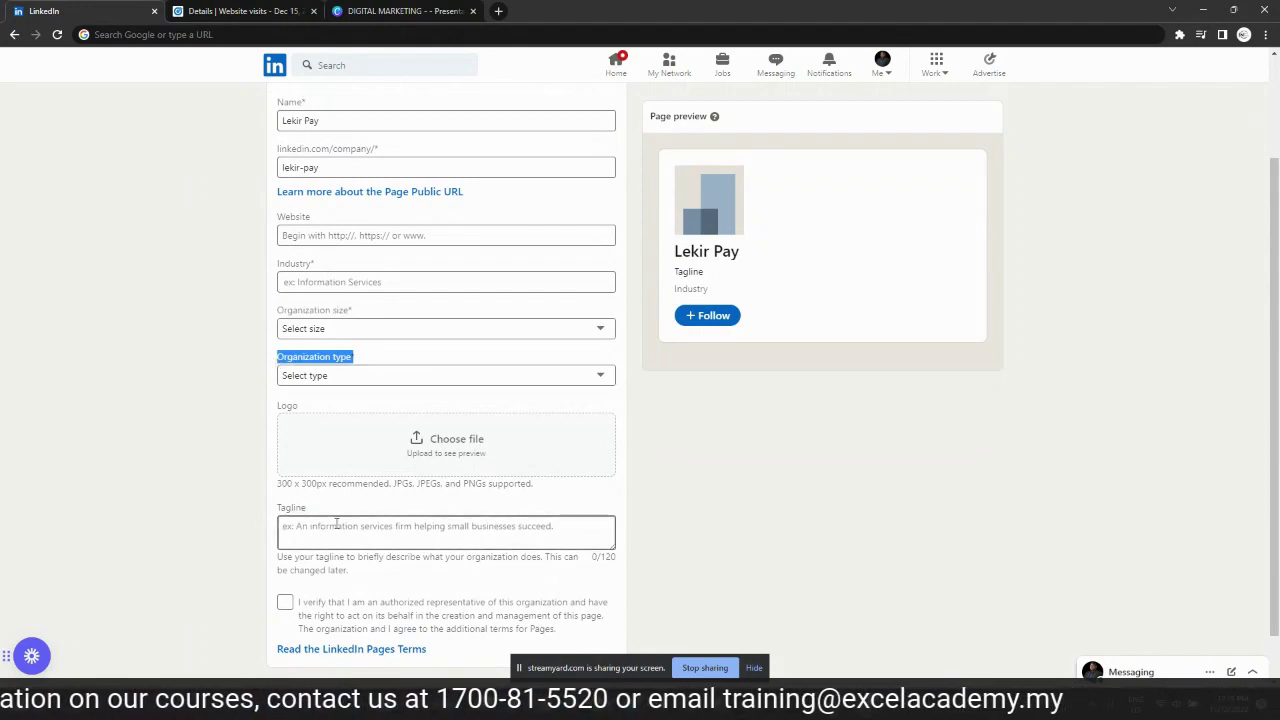
scroll(337, 524, down, 1)
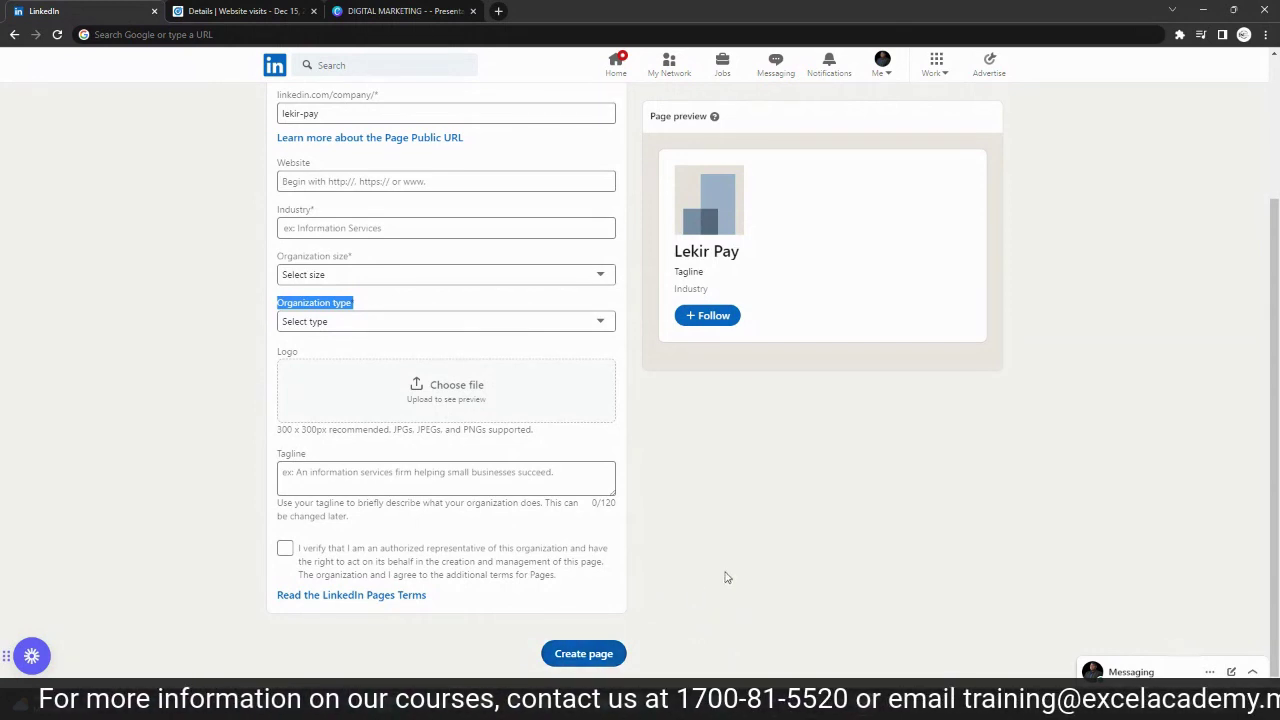
scroll(723, 574, up, 2)
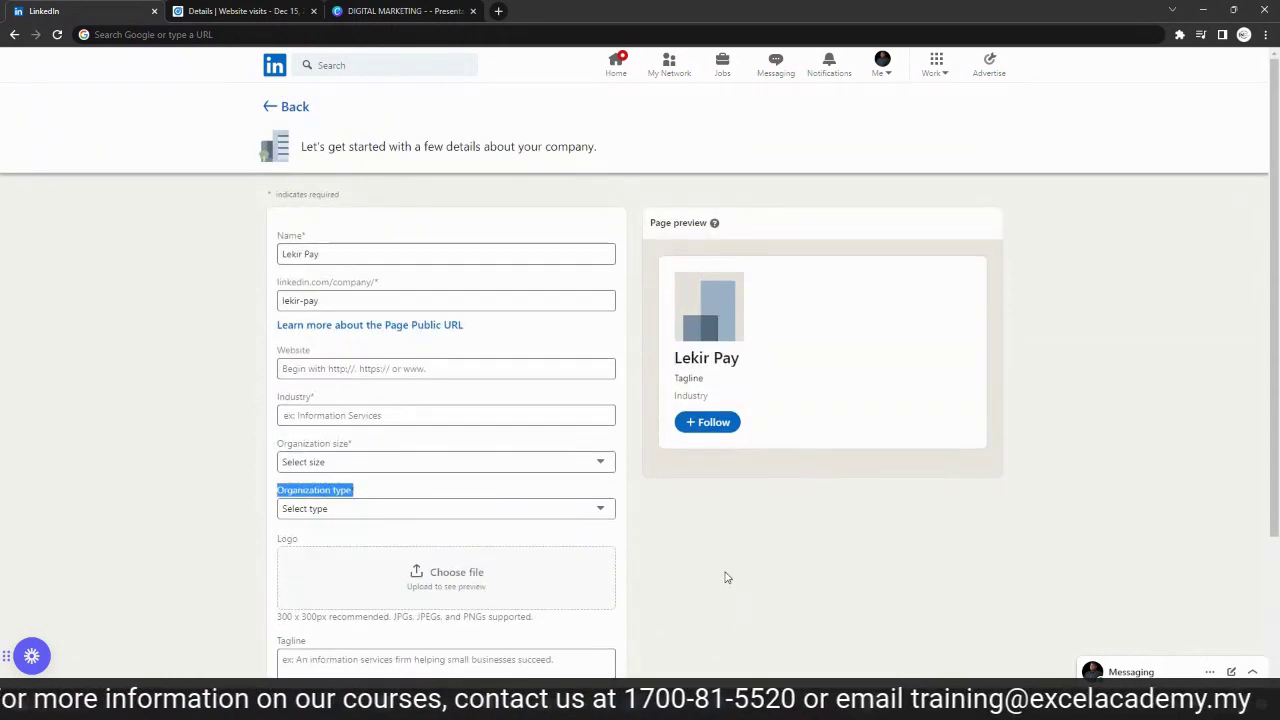
Switch to LinkedIn Campaign Manager and start creating a new ad account
click(996, 70)
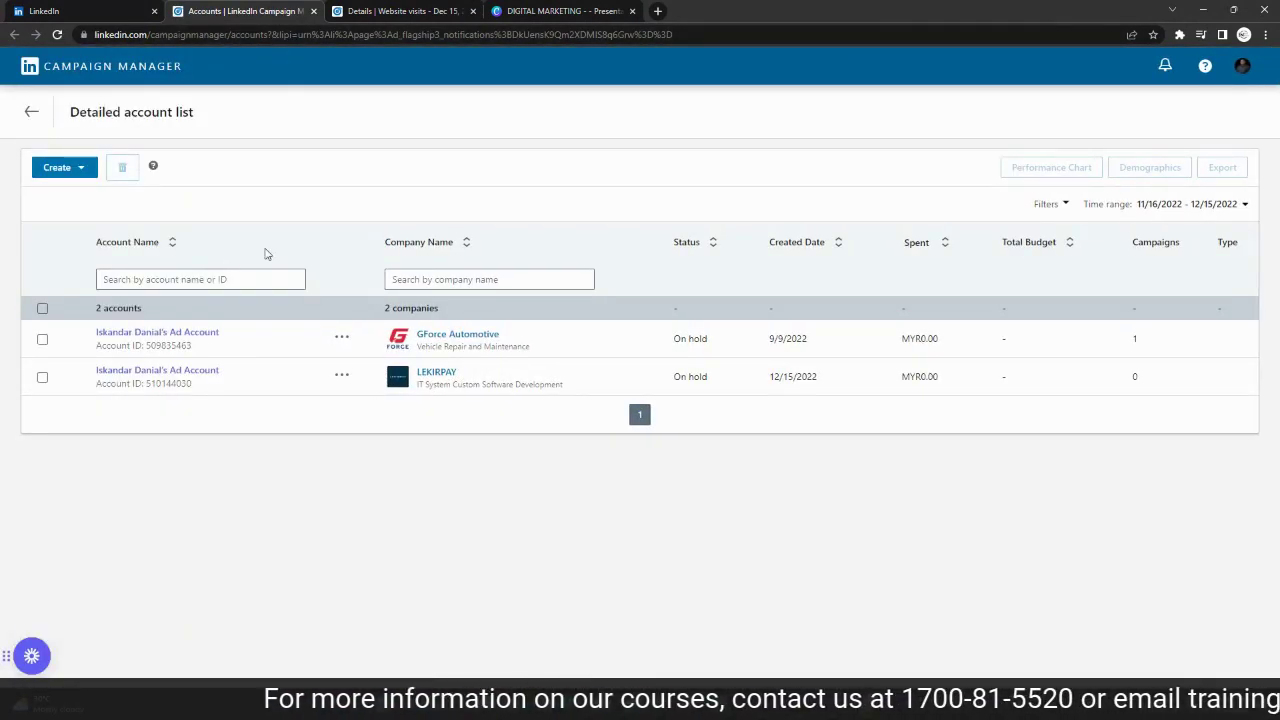
click(72, 170)
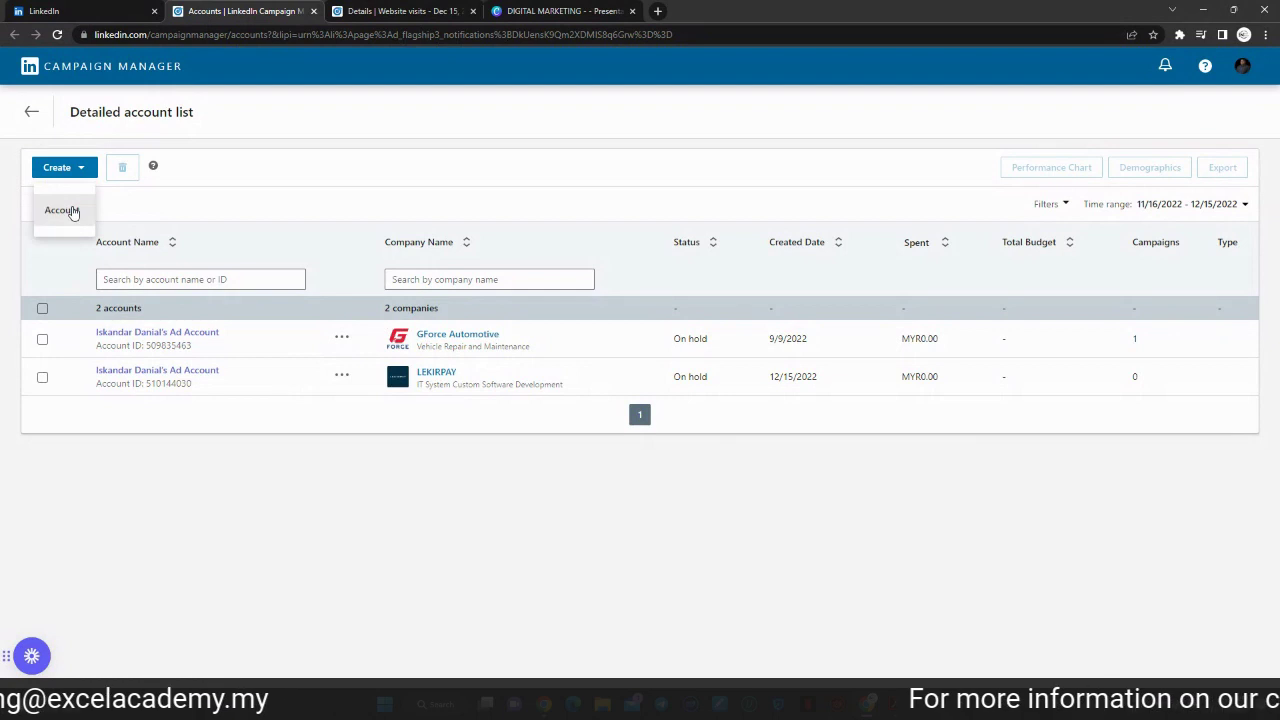
click(72, 210)
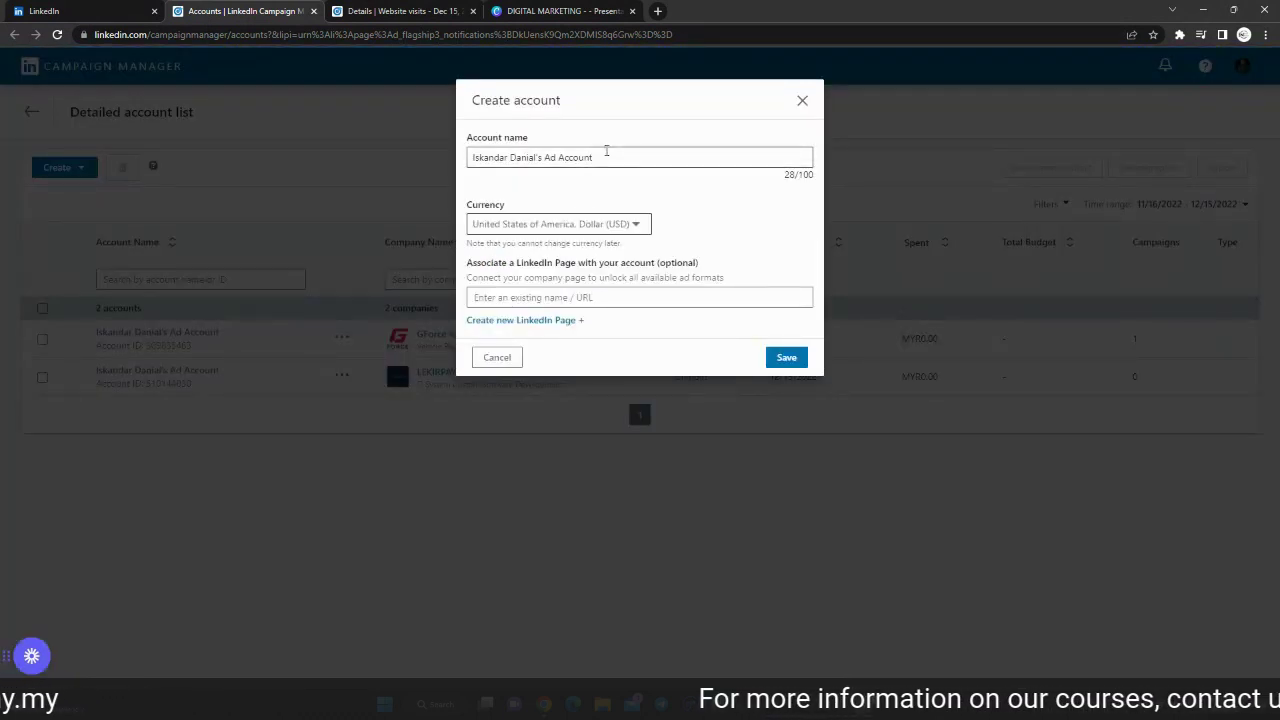
Keep the suggested account name and set the new ad account's currency to Malaysia, Ringgit (MYR)
drag(606, 152, 376, 175)
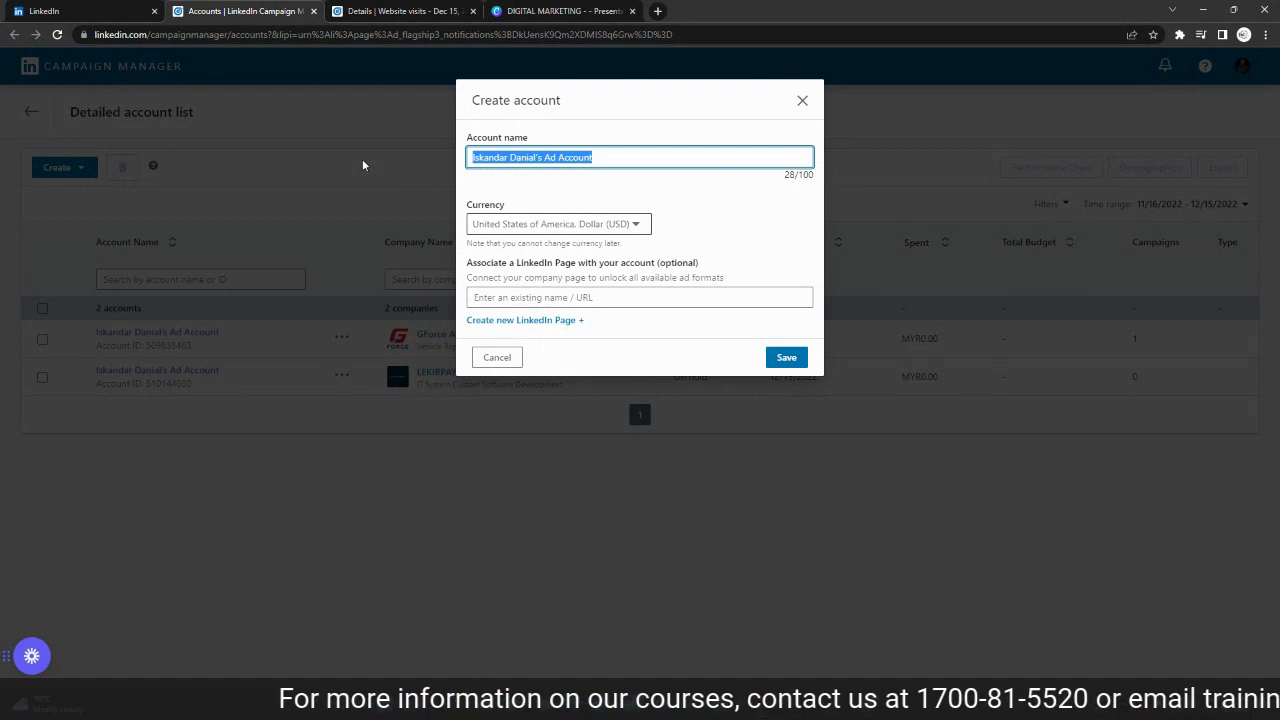
click(572, 228)
text(me)
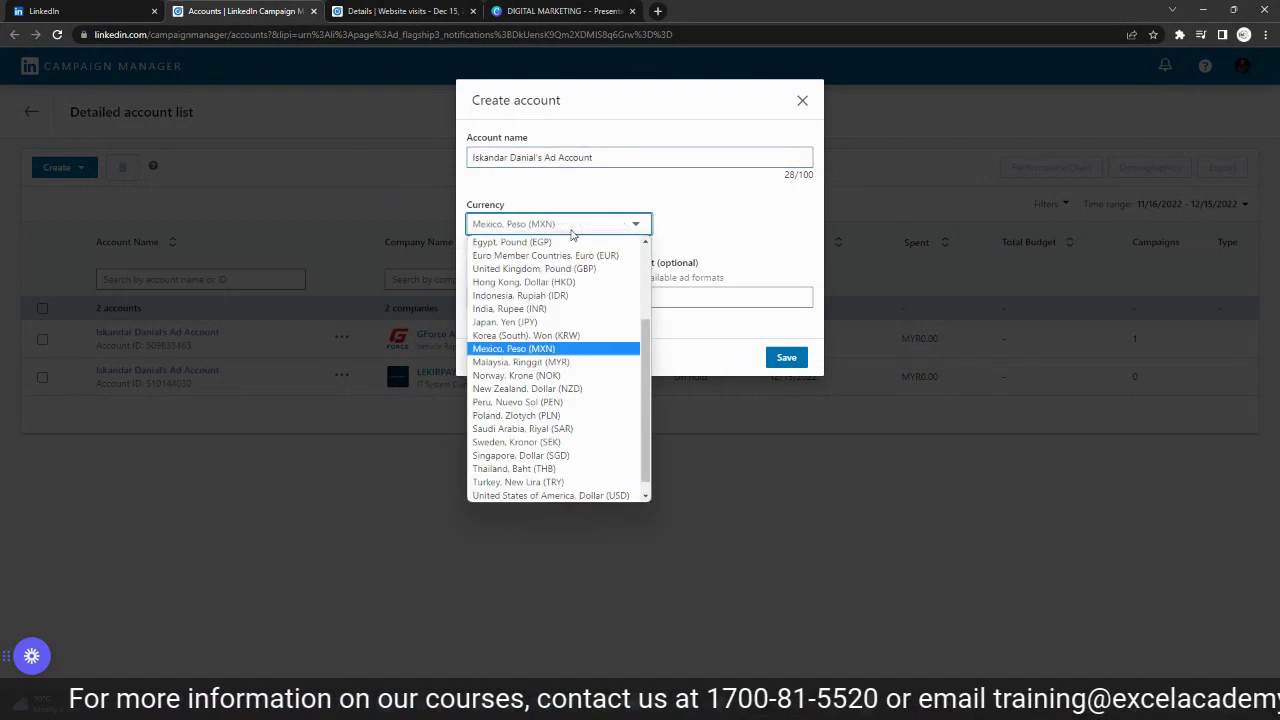
text(a)
key(Return)
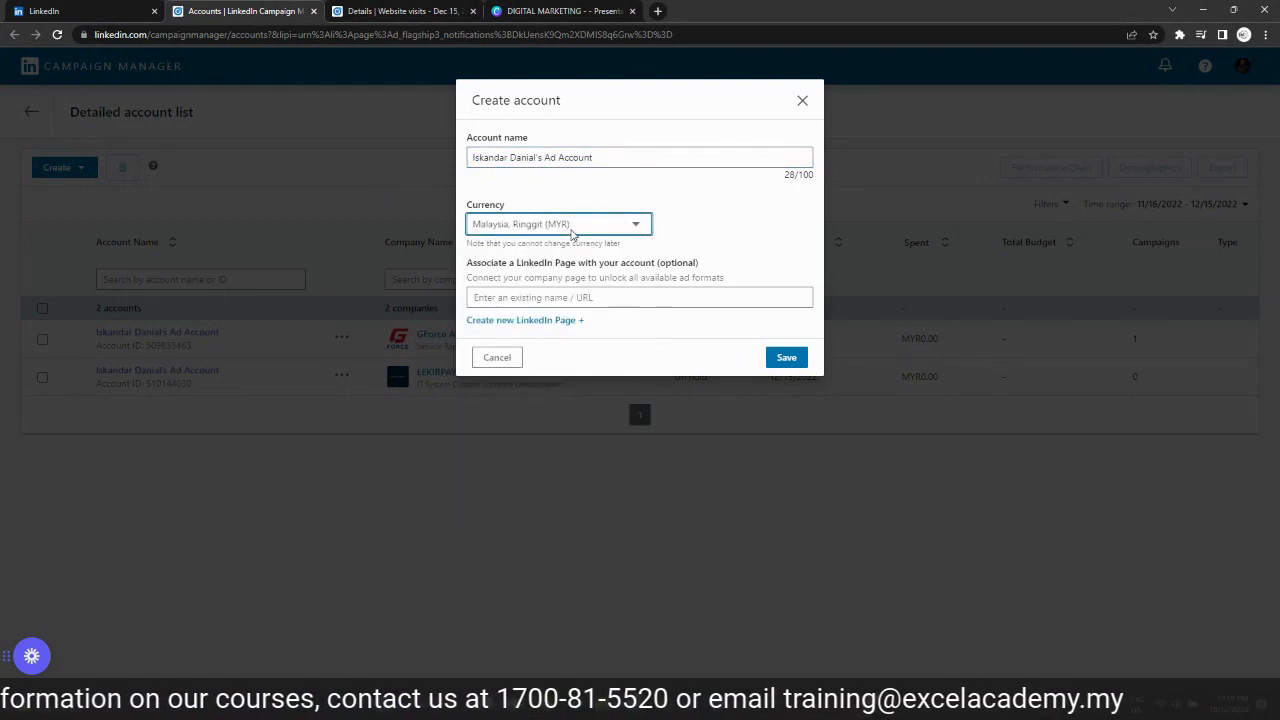
Search the company pages for McDon and associate the McDonald's page with the new ad account
click(684, 298)
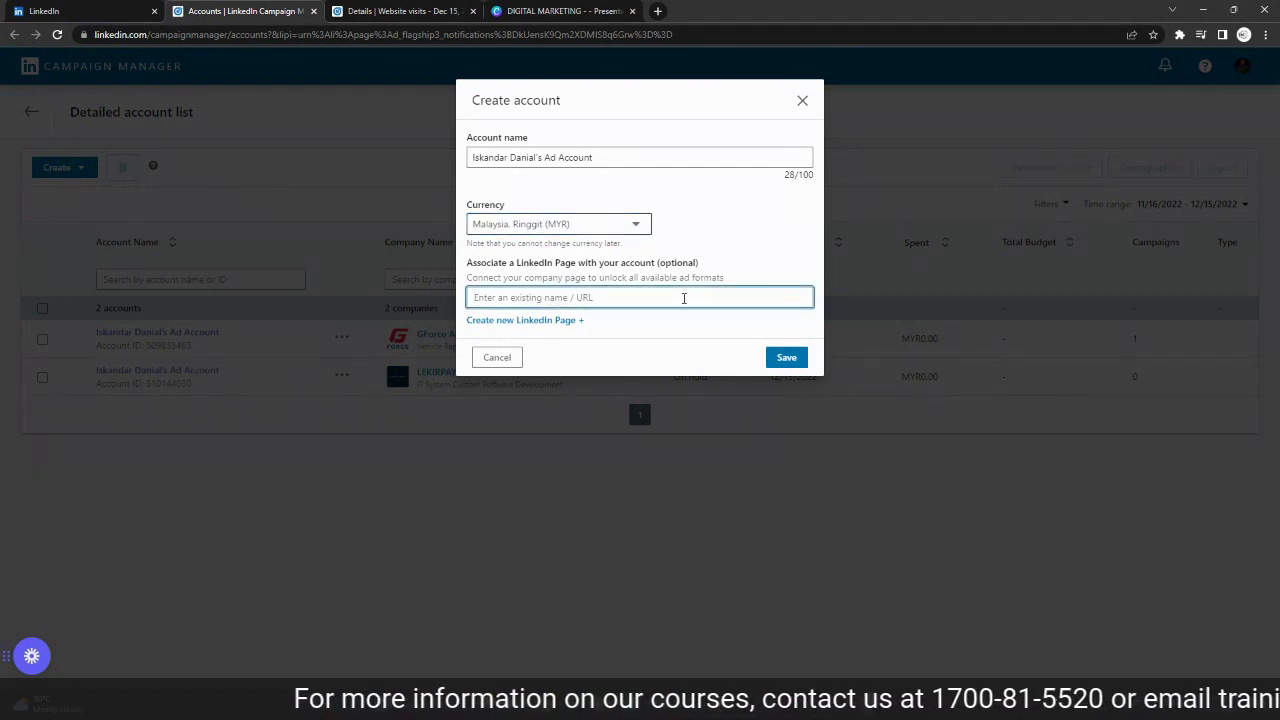
text(M)
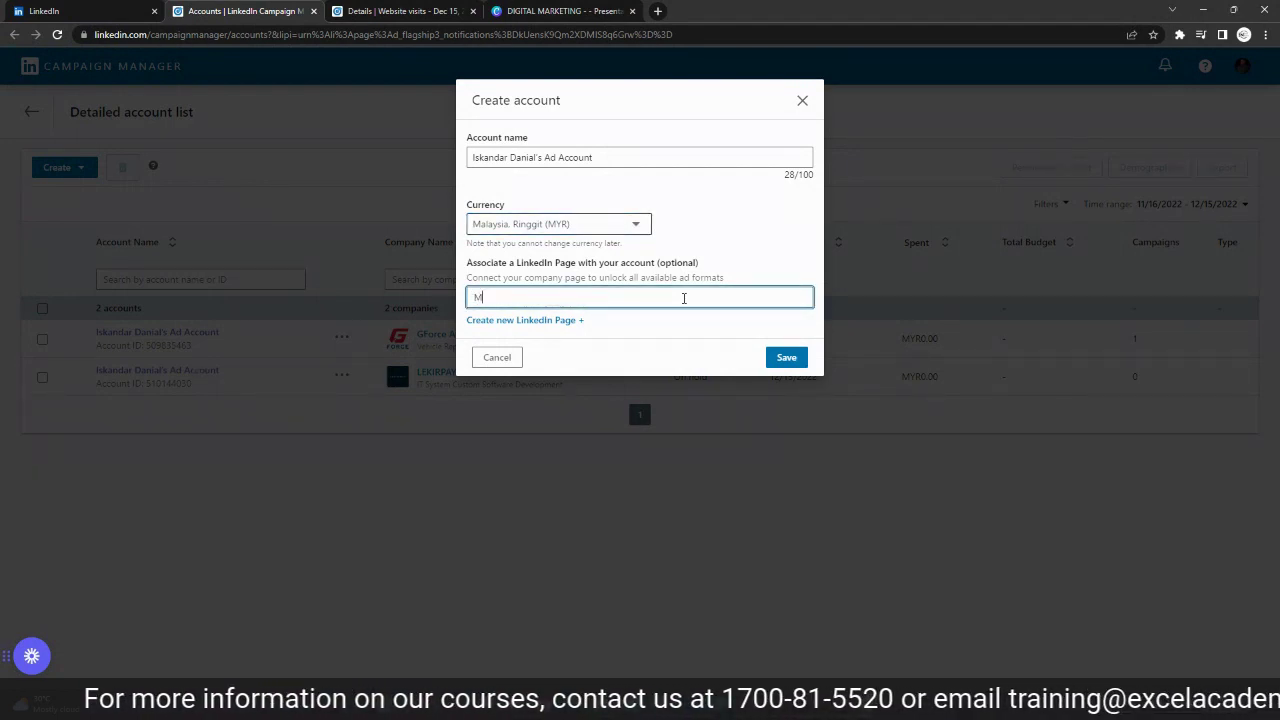
text(cDon)
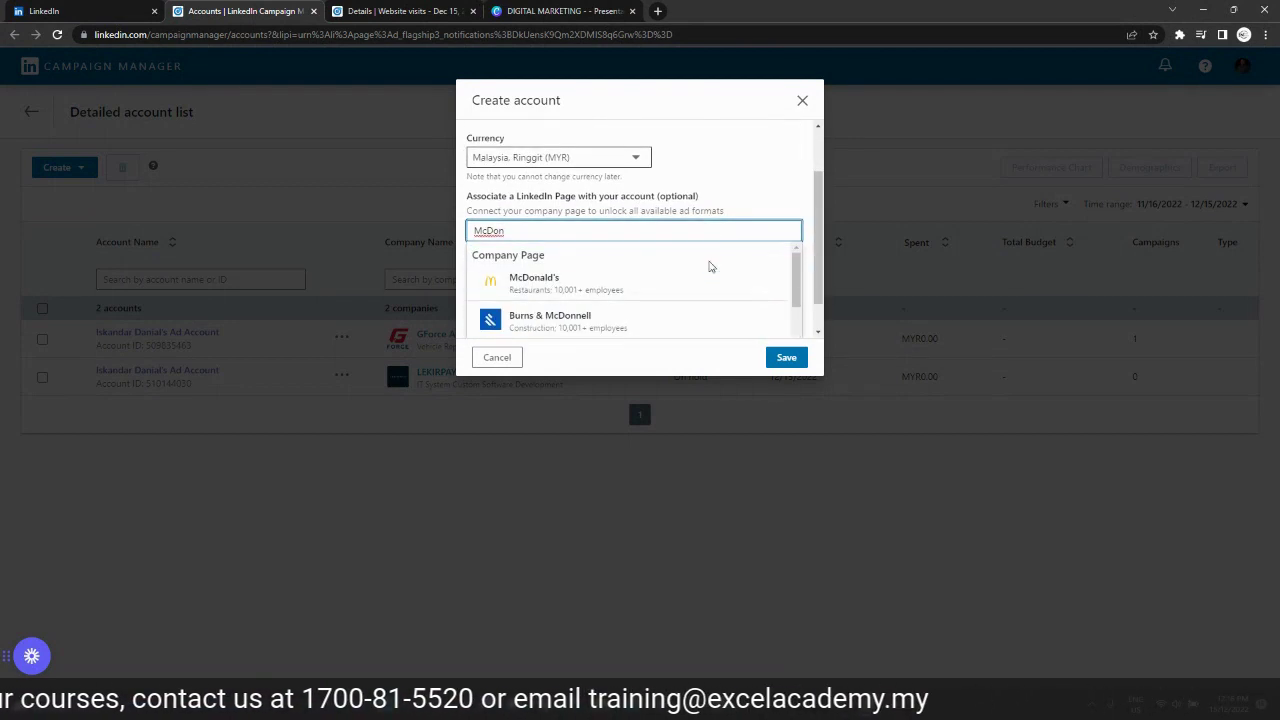
click(687, 281)
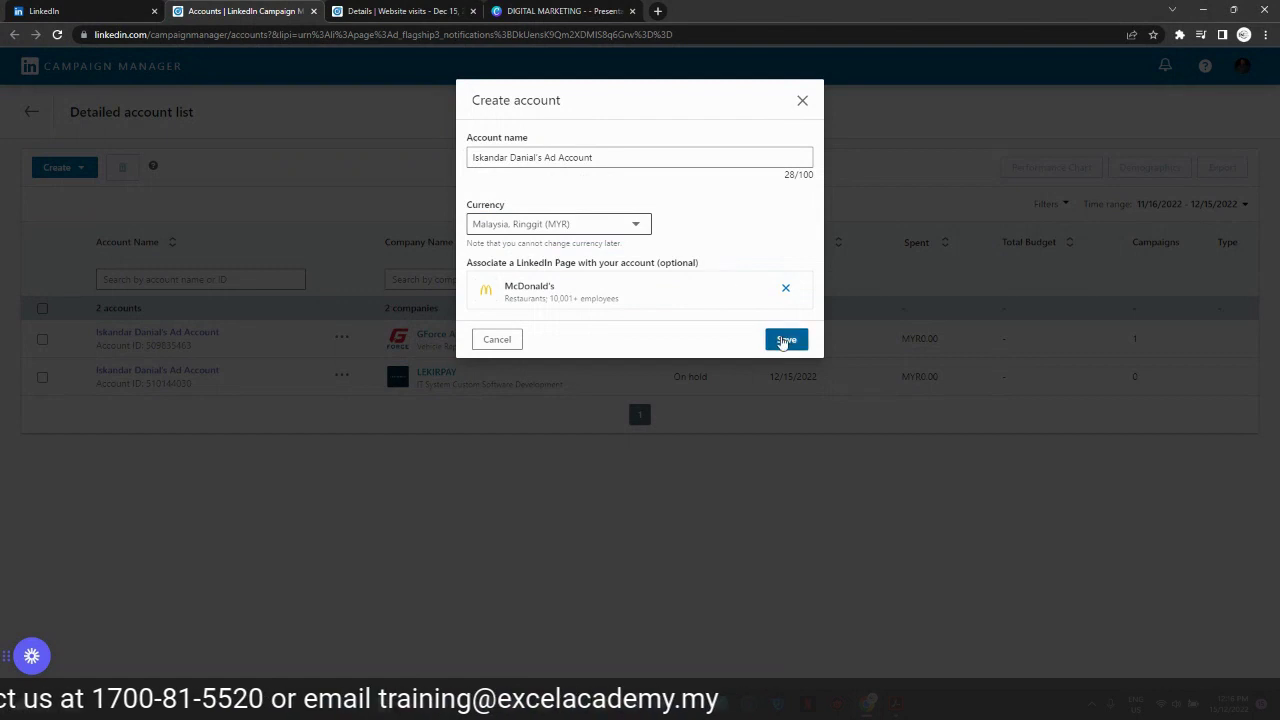
Discard the new-account form, open the ad account linked to LEKIRPAY and dismiss the metric views tip
click(809, 107)
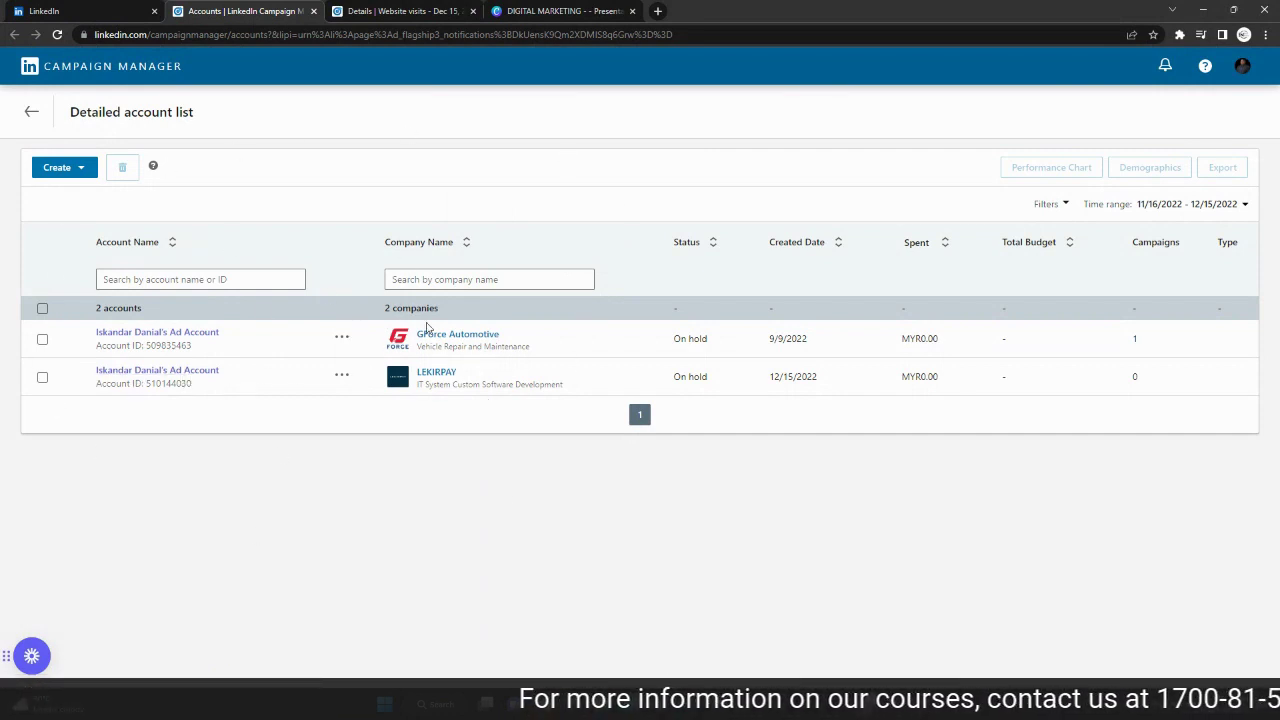
click(209, 373)
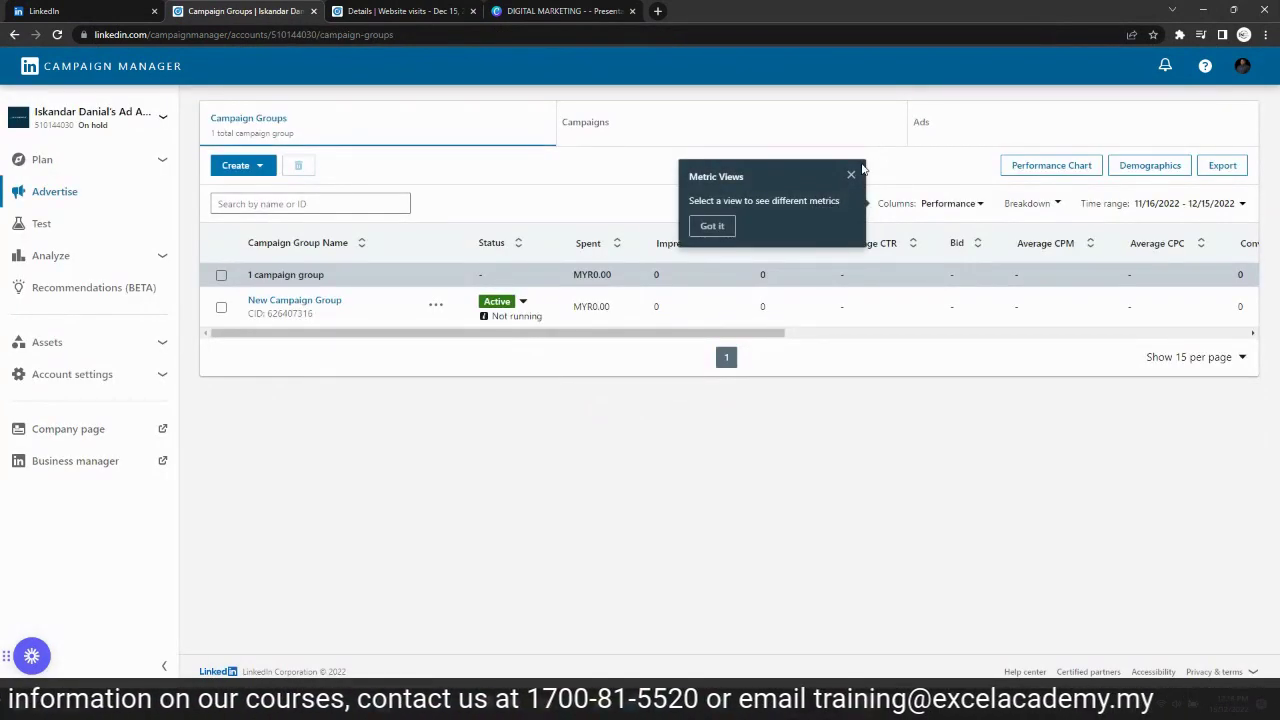
click(852, 176)
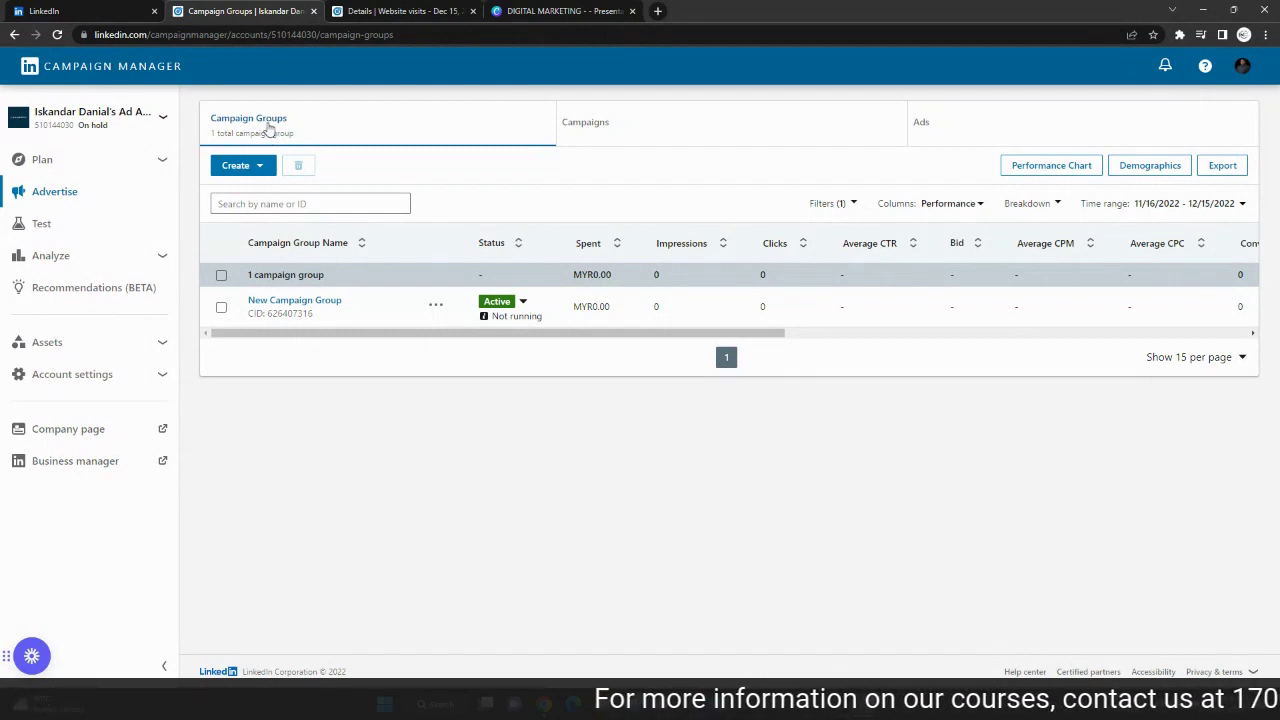
Start a new campaign group and name it LekirPay Christmas General Ads
click(265, 165)
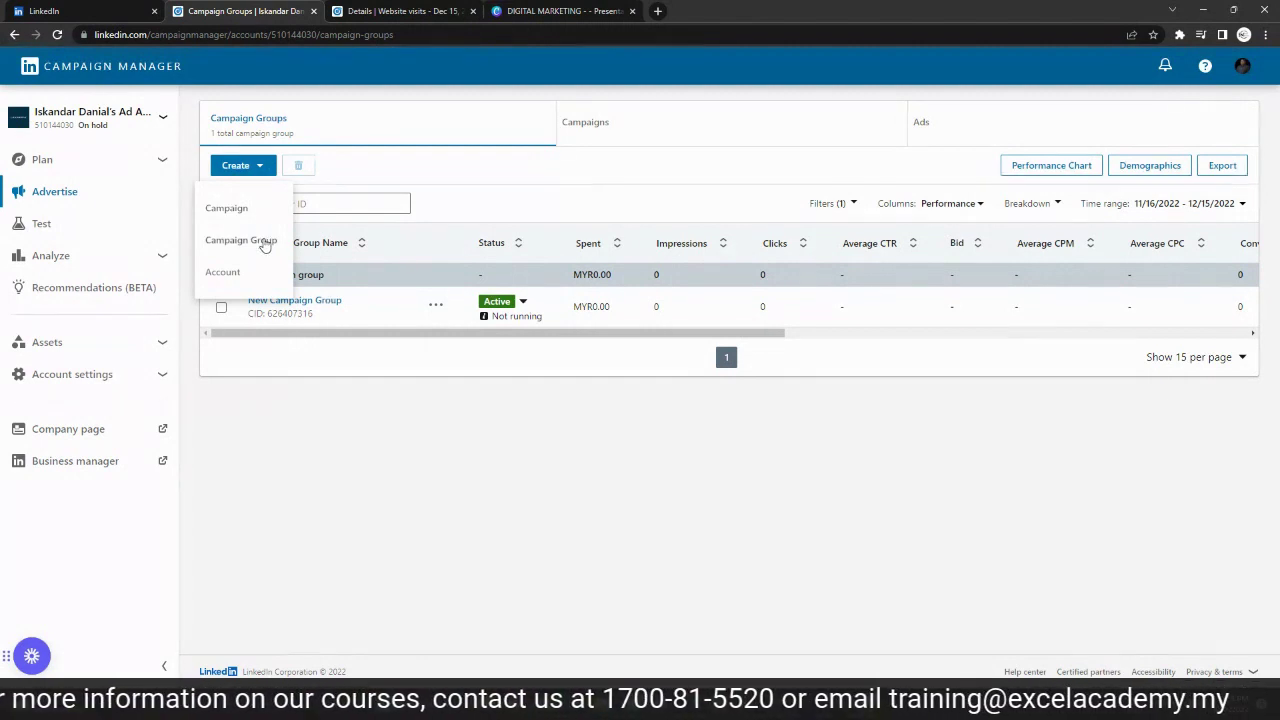
click(241, 241)
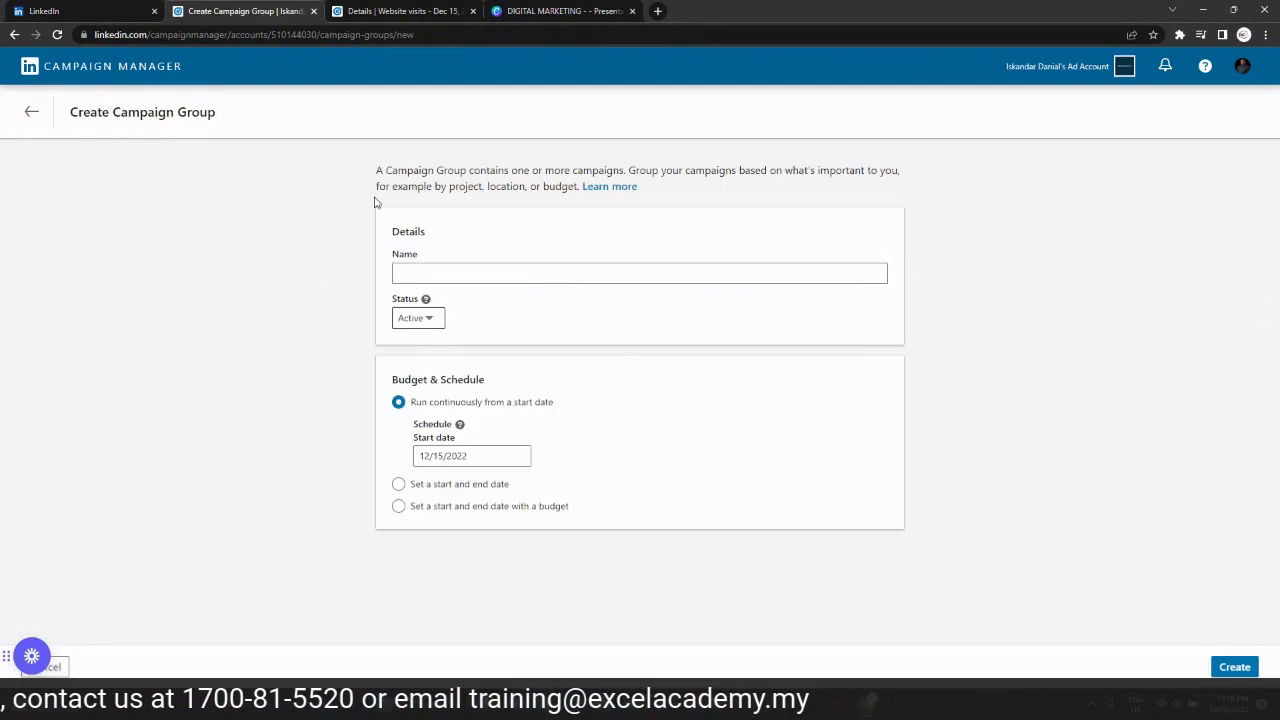
click(474, 274)
double_click(414, 257)
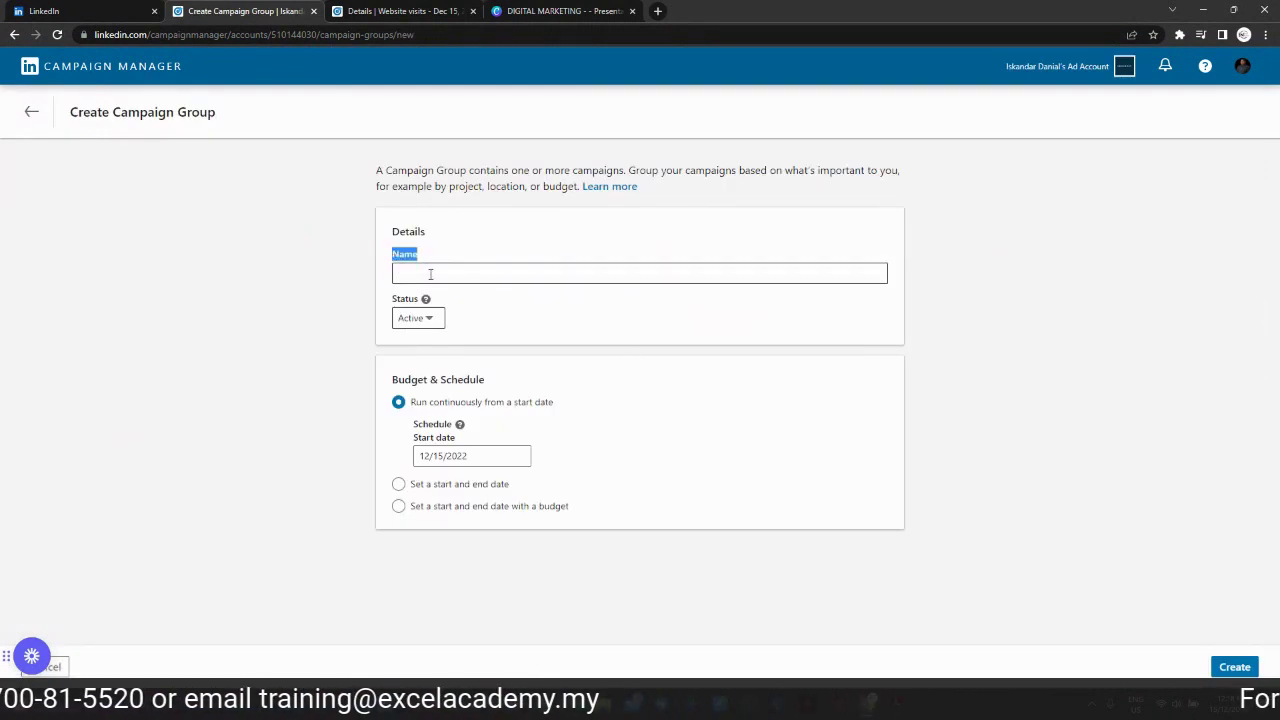
click(438, 279)
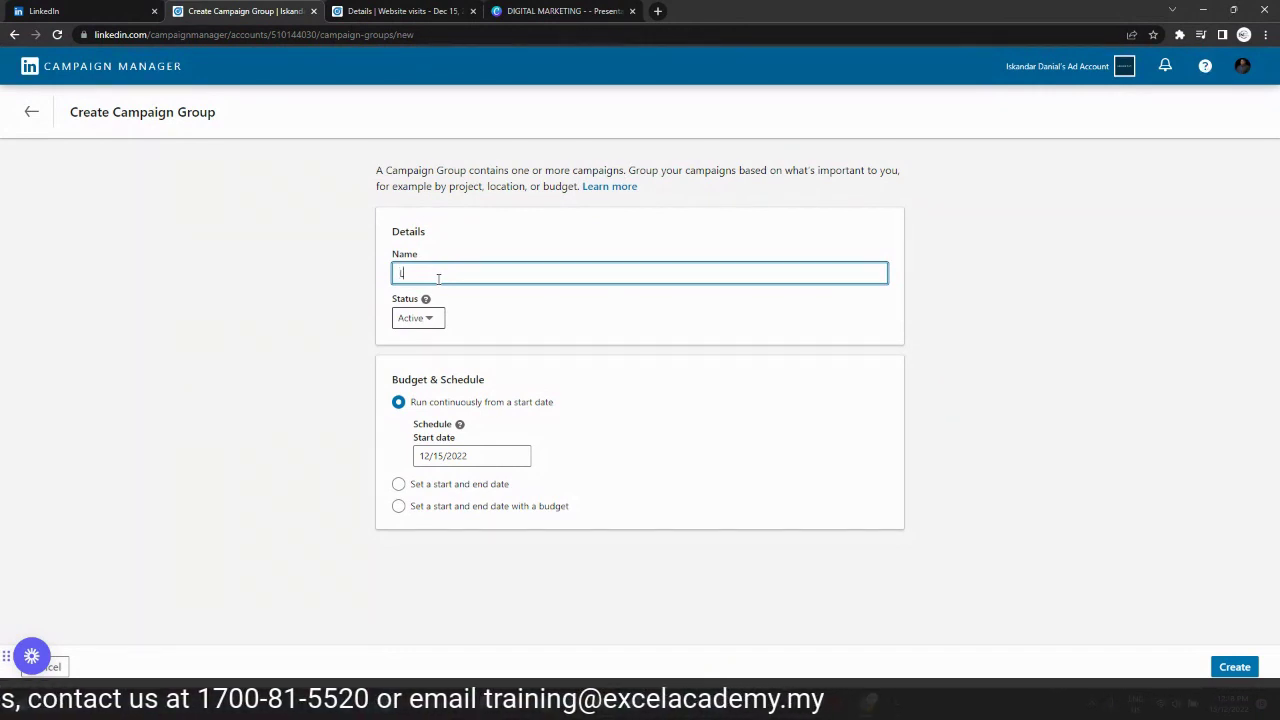
text(ekirPay Chr)
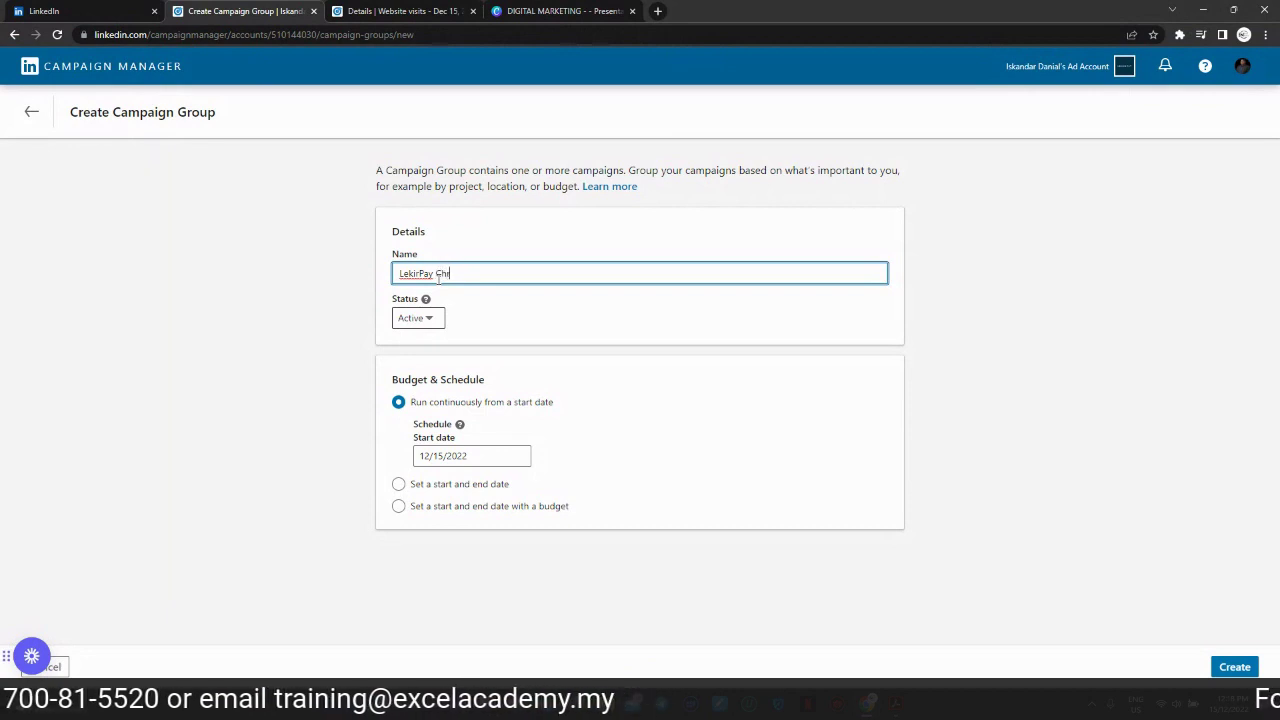
text(istmas)
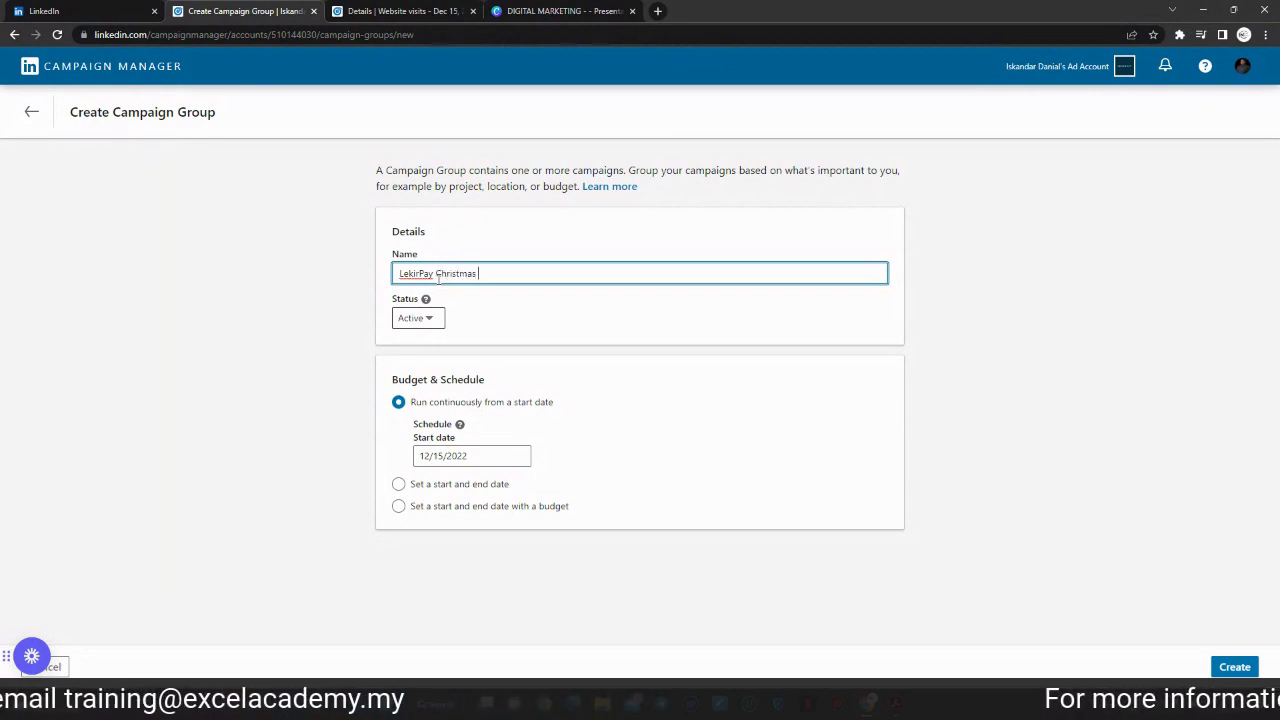
text( General Ads)
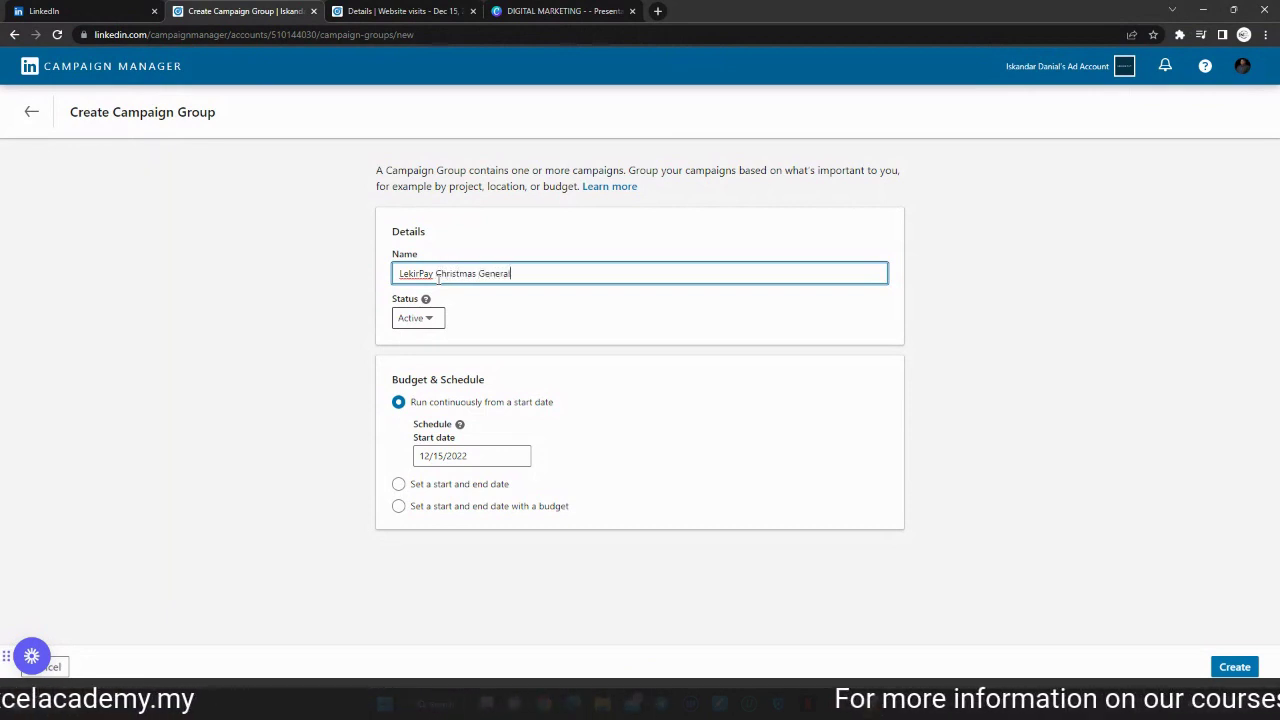
click(557, 337)
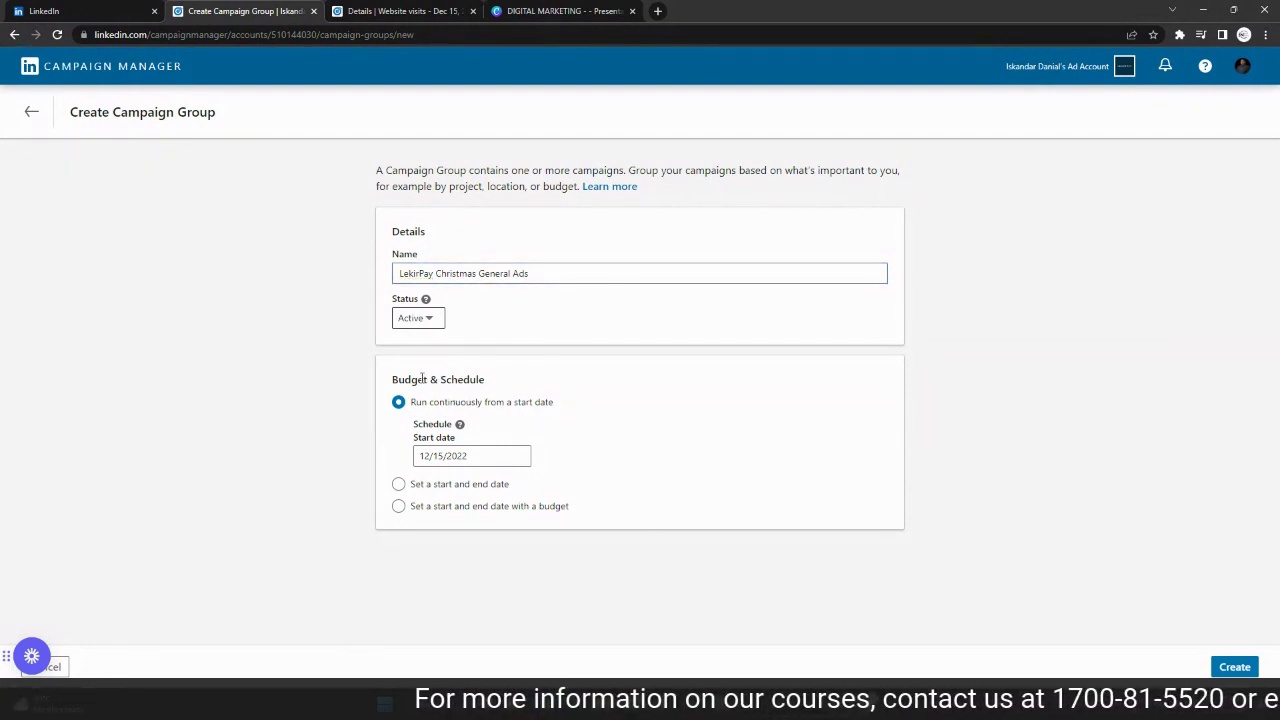
Set the group's schedule to run continuously from the start date 12/15/2022 and create the campaign group
drag(426, 378, 496, 384)
click(494, 382)
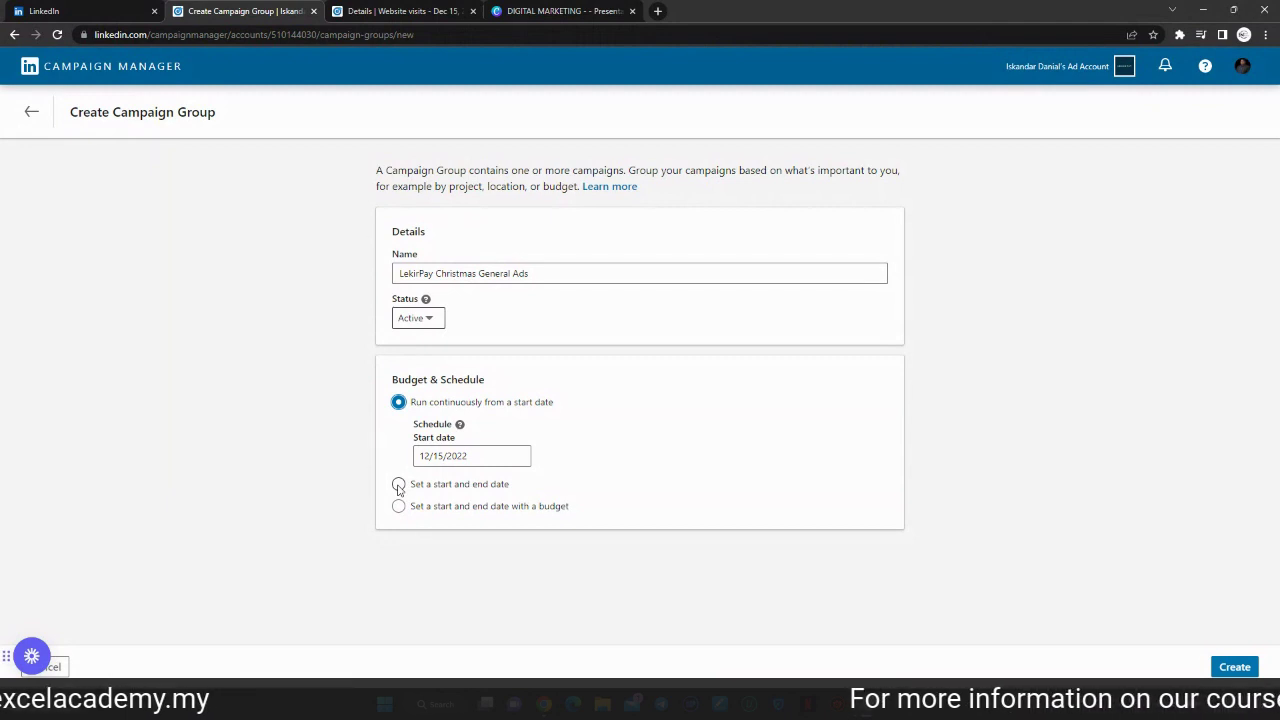
click(471, 507)
click(474, 486)
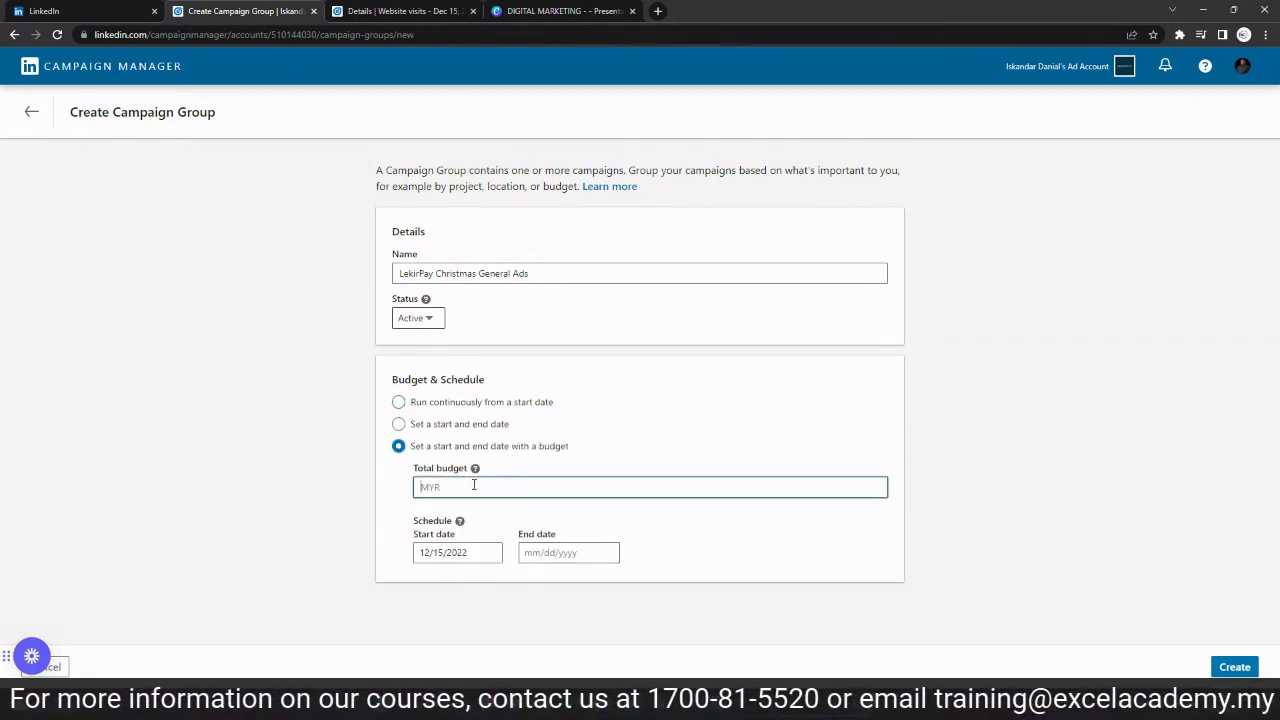
click(399, 402)
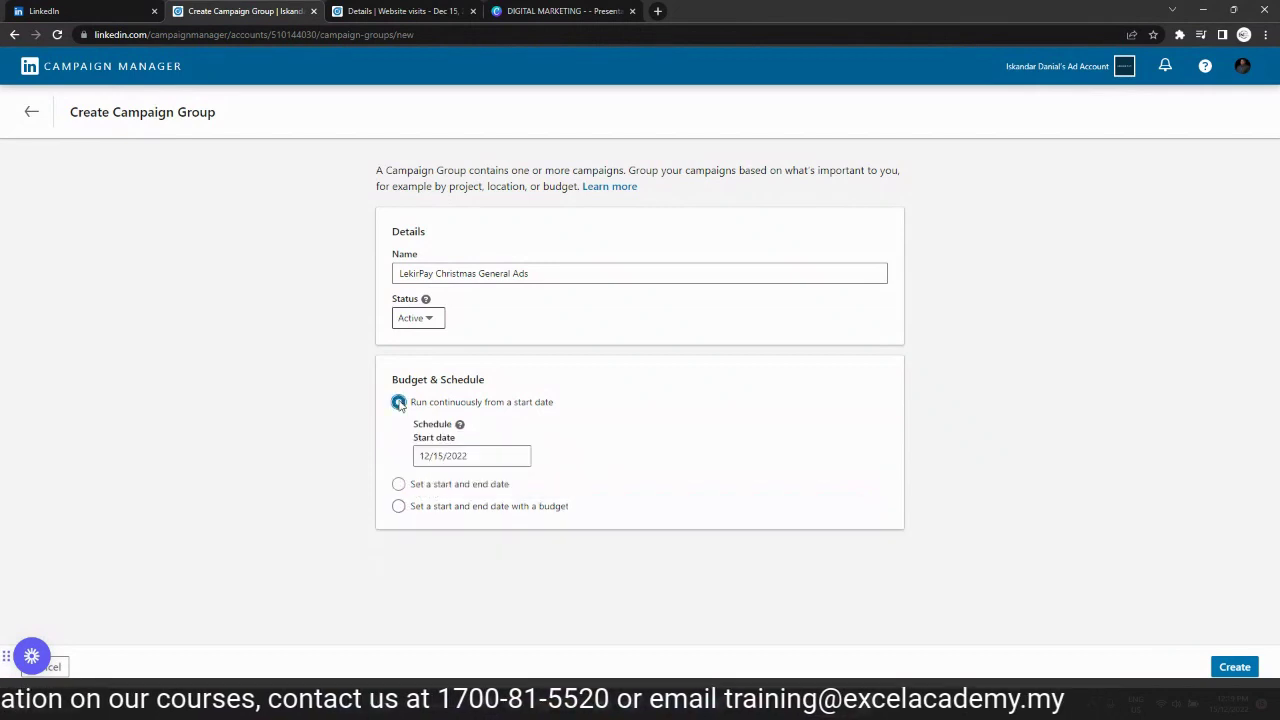
drag(558, 405, 409, 404)
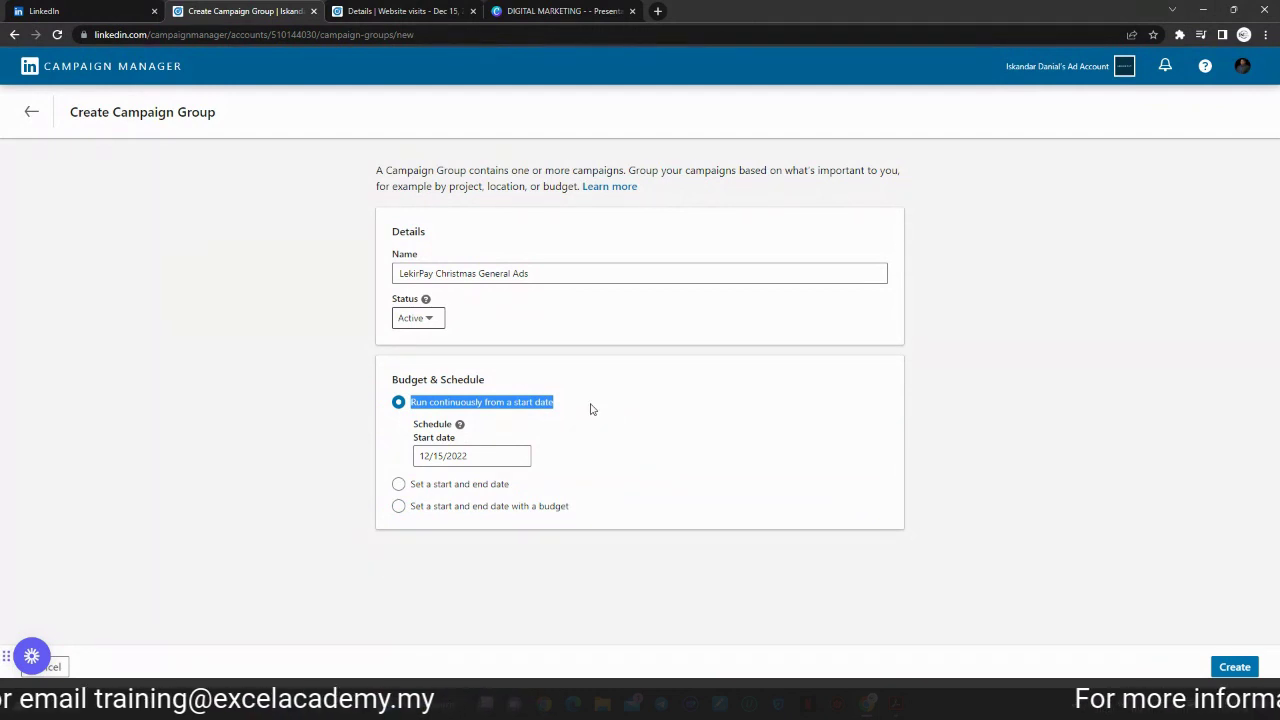
click(1234, 667)
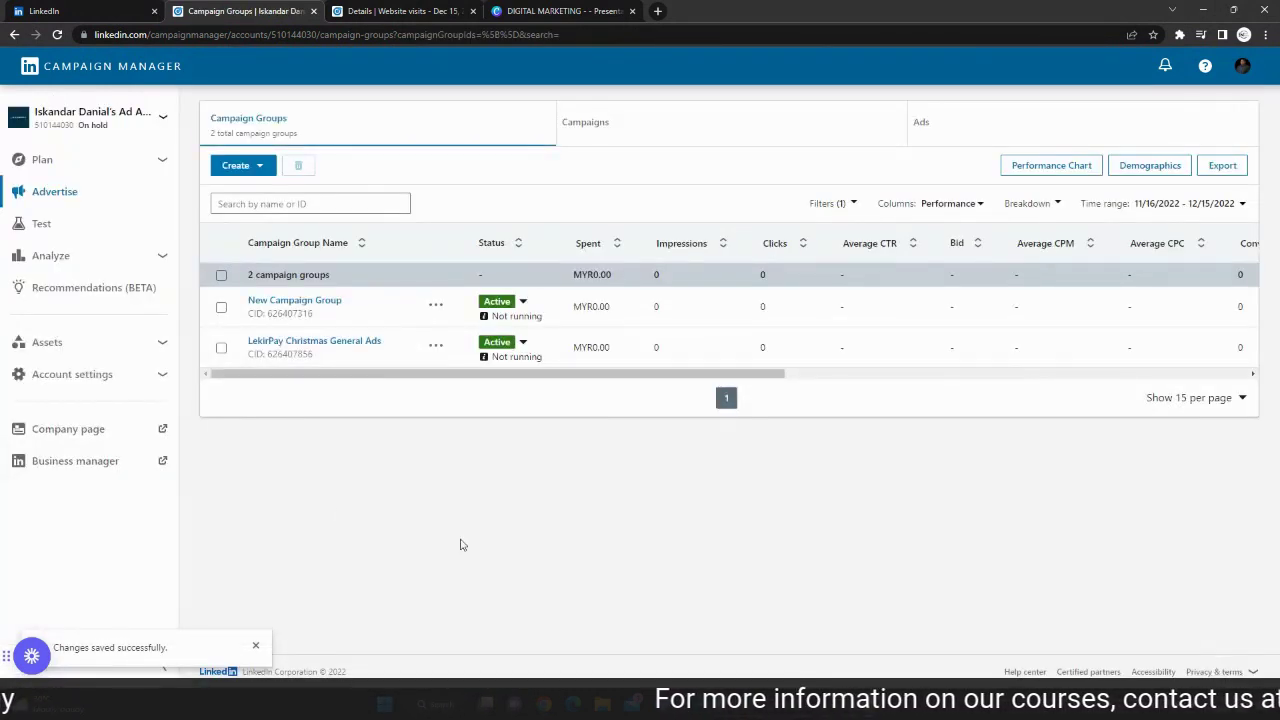
Open the LekirPay Christmas General Ads group and start a new campaign in it, dismissing the feature tips
click(287, 343)
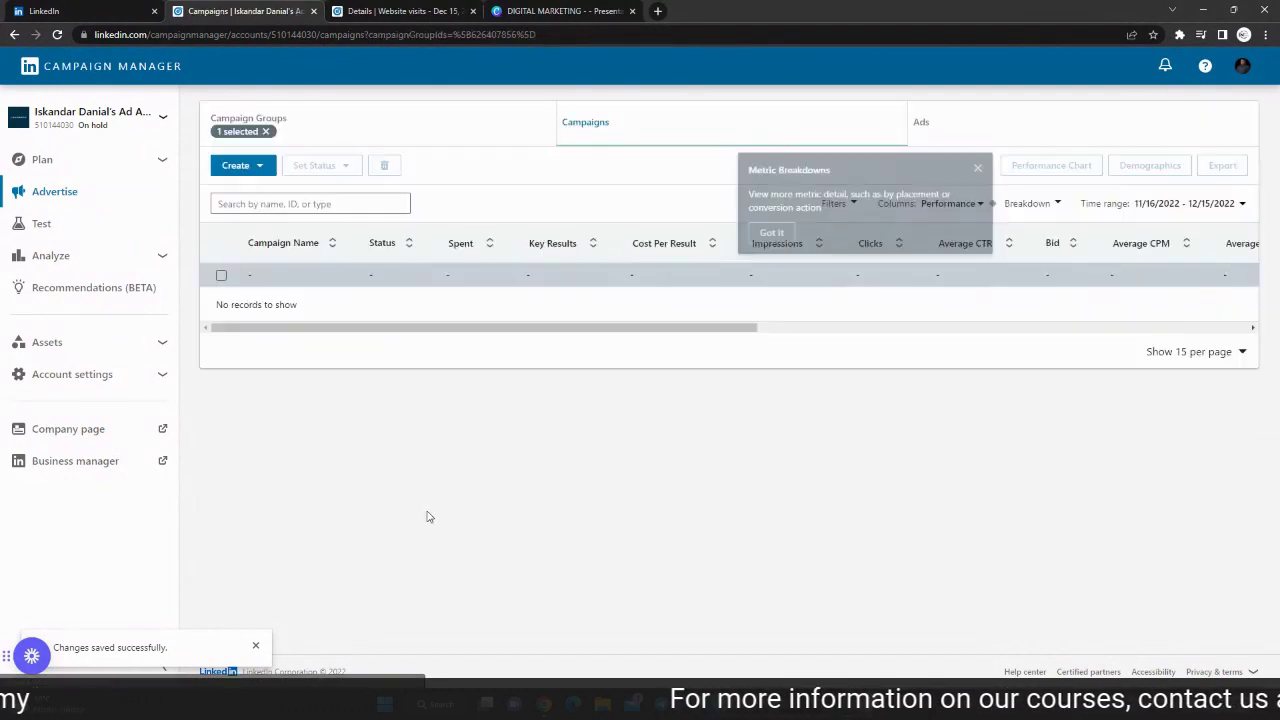
click(776, 233)
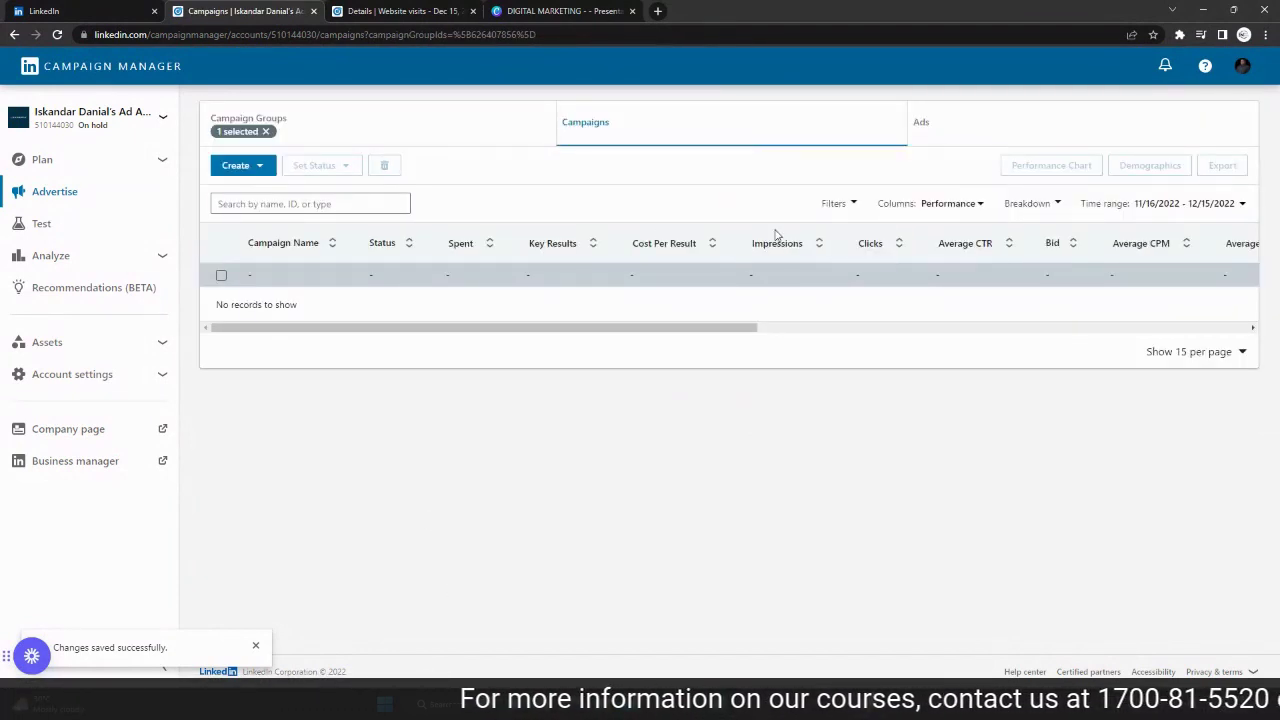
click(261, 168)
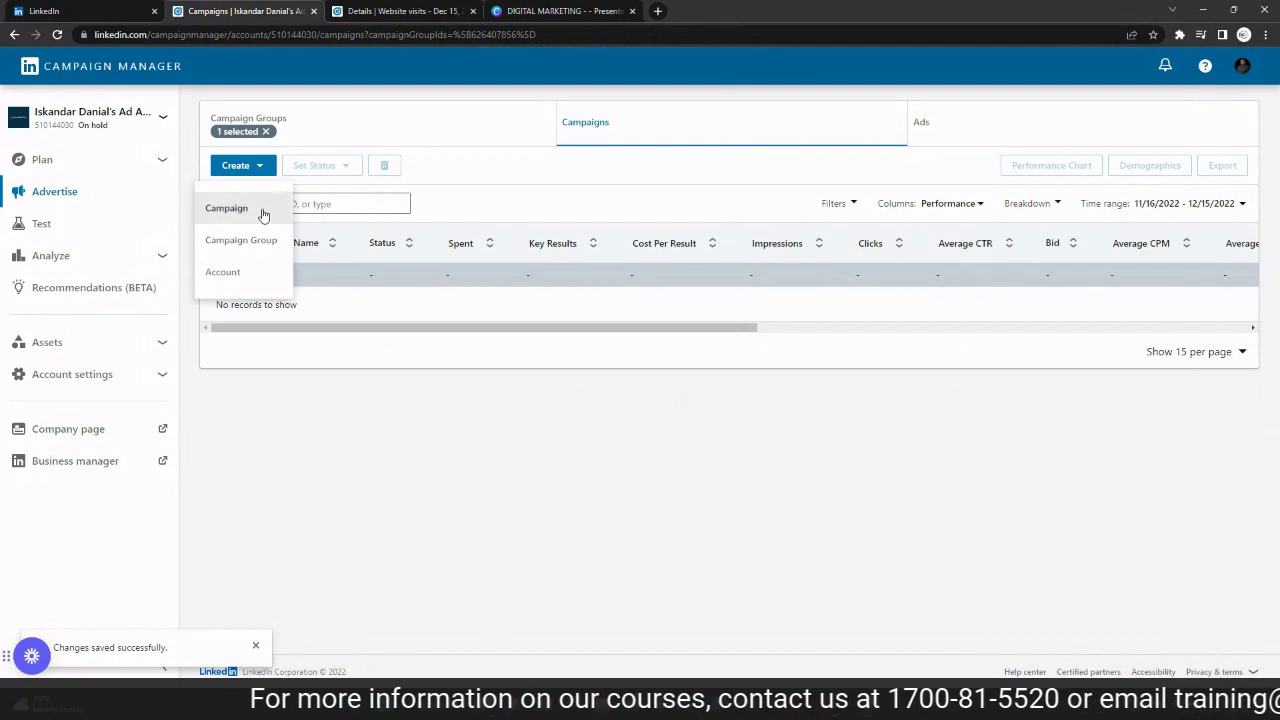
click(263, 212)
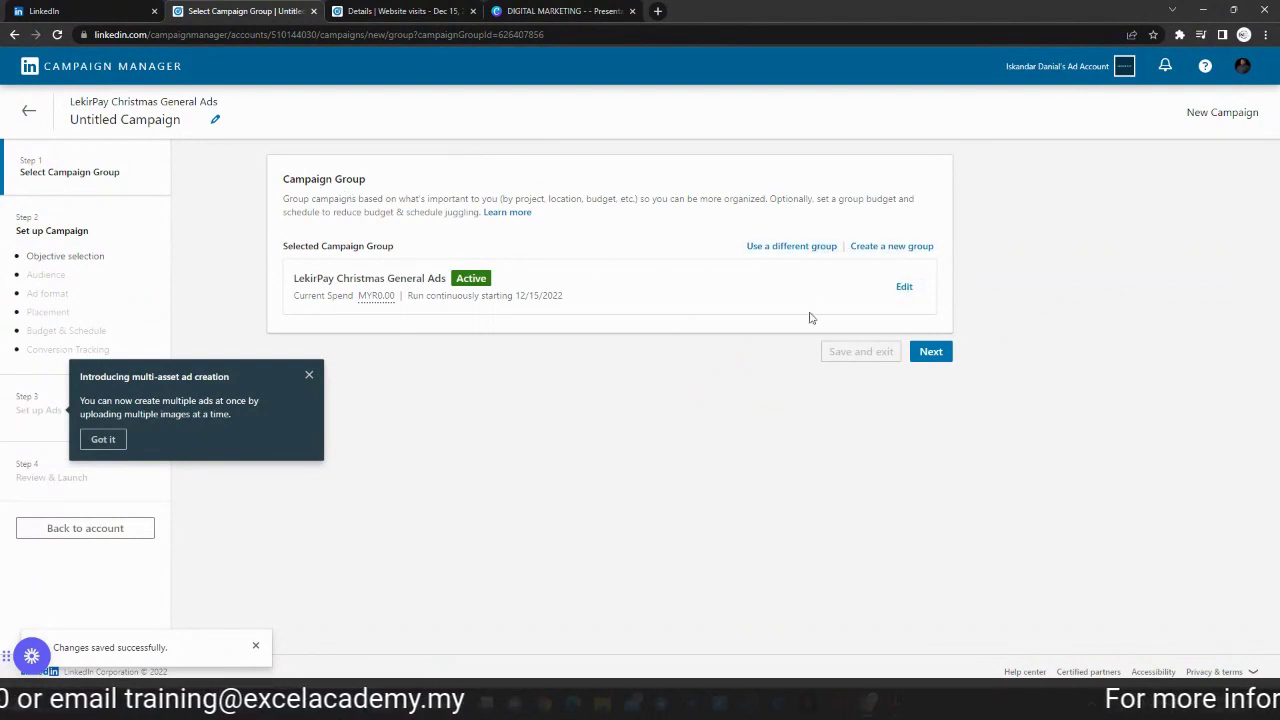
click(309, 375)
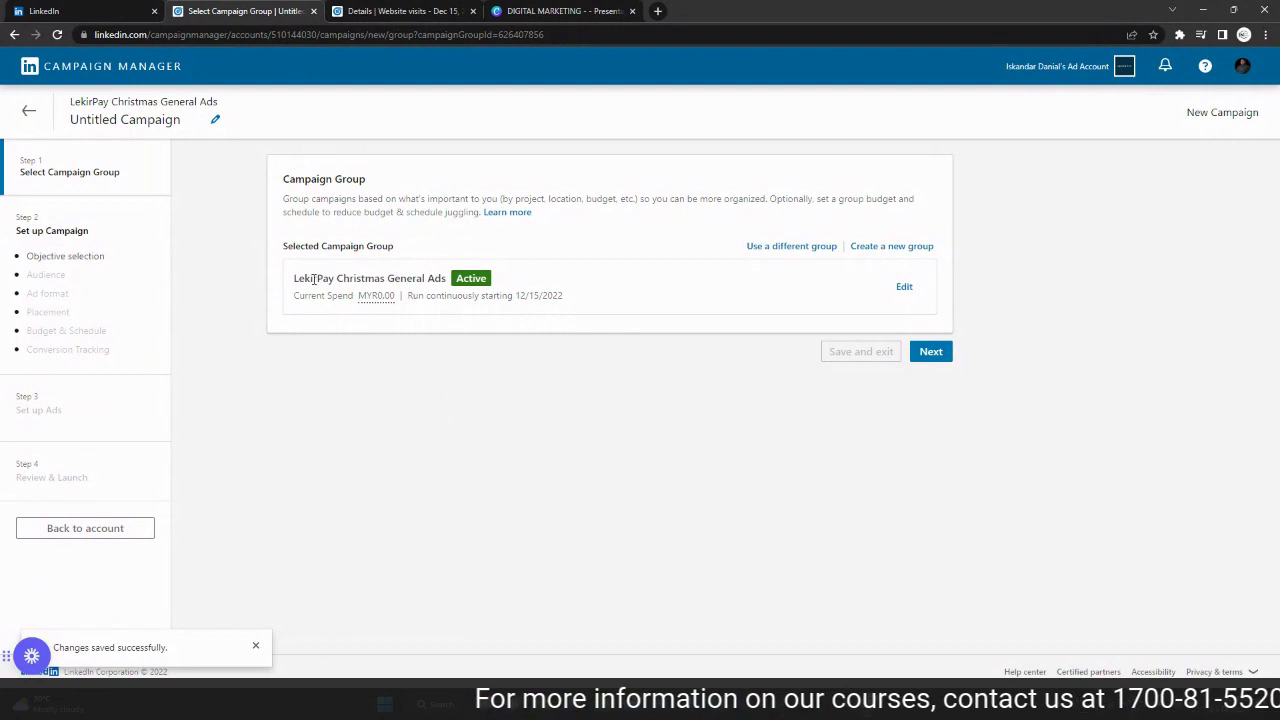
Reselect LekirPay Christmas General Ads from the list of available campaign groups and continue to the campaign setup
click(791, 247)
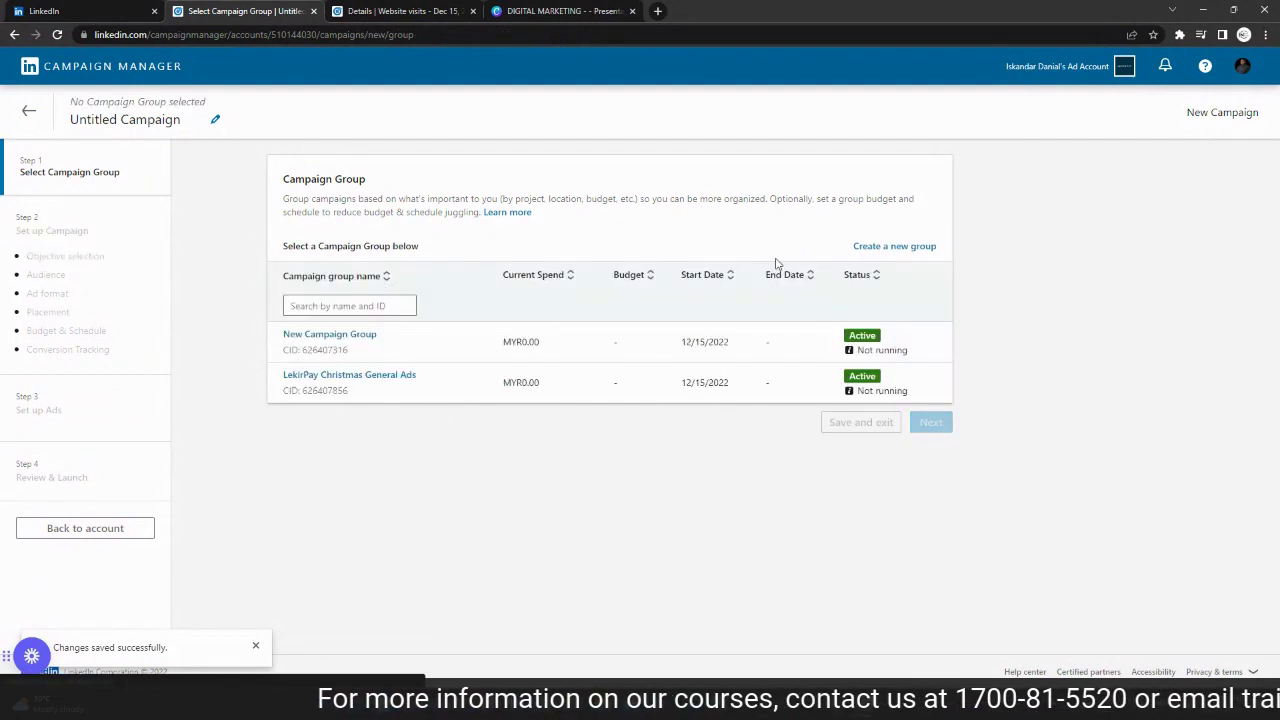
click(374, 385)
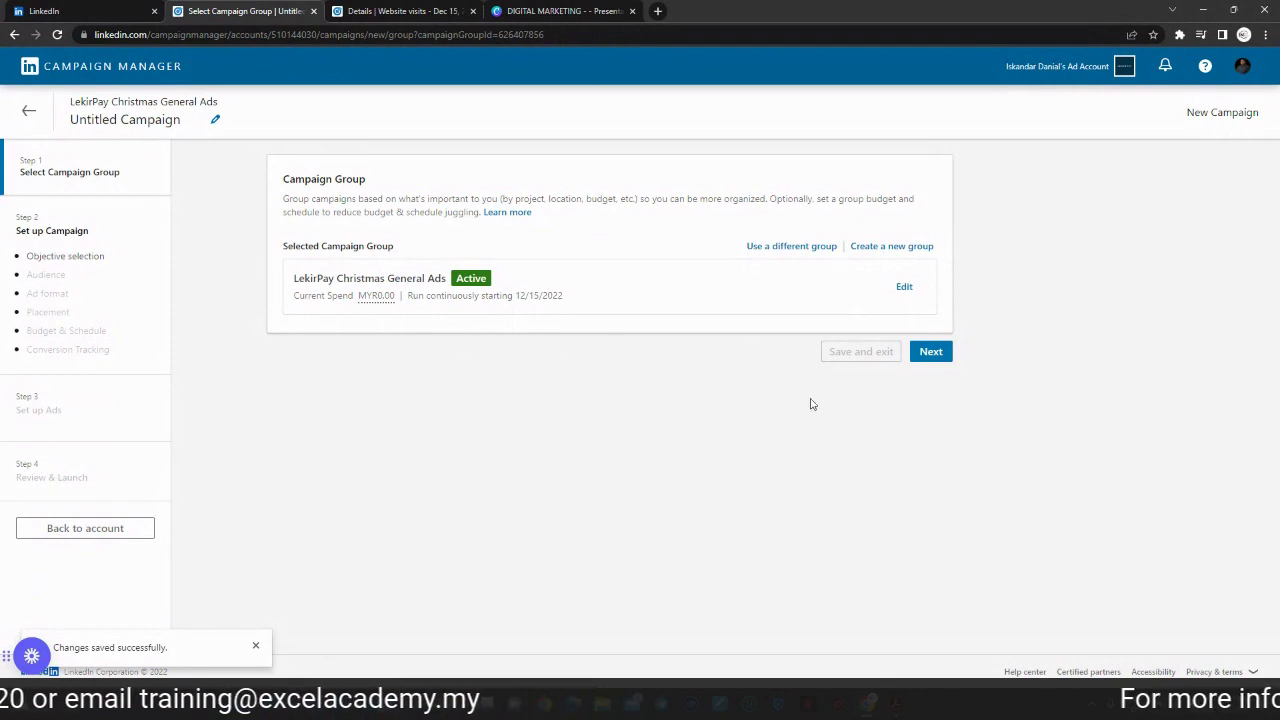
click(931, 352)
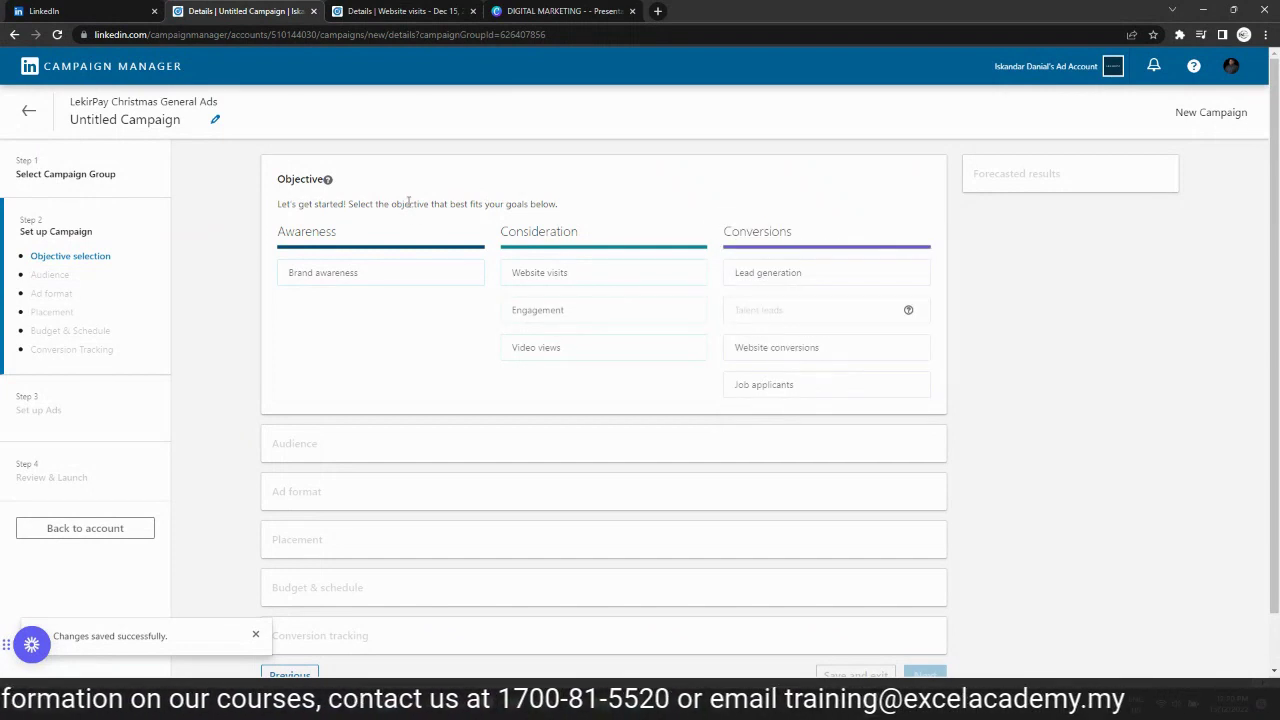
Review the awareness, consideration and conversion objectives and set the campaign objective to Website visits
mouse_move(410, 275)
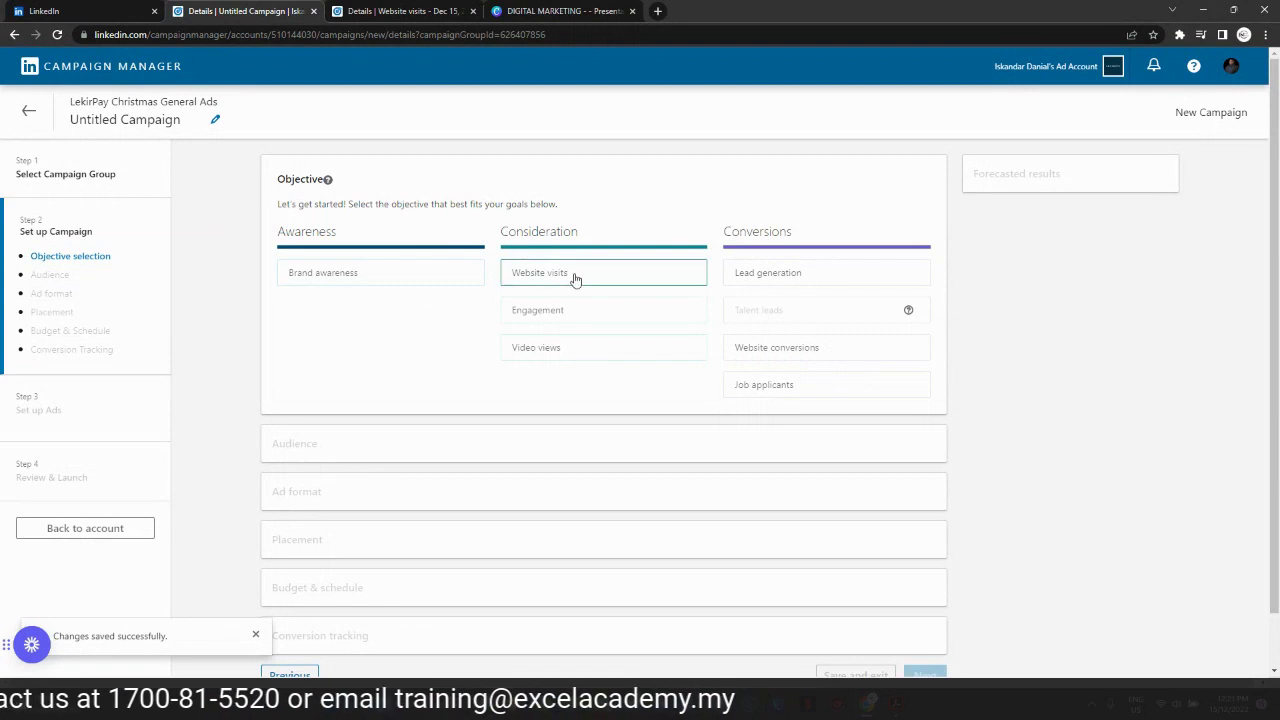
mouse_move(588, 287)
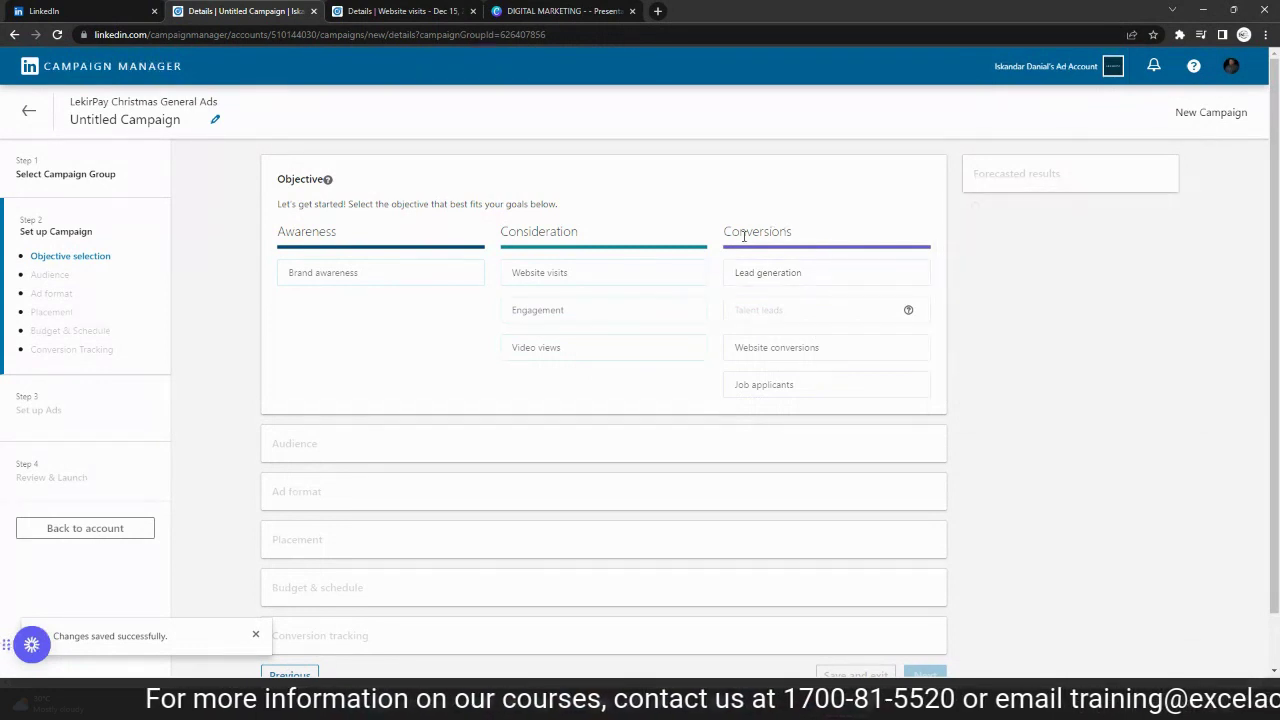
mouse_move(763, 271)
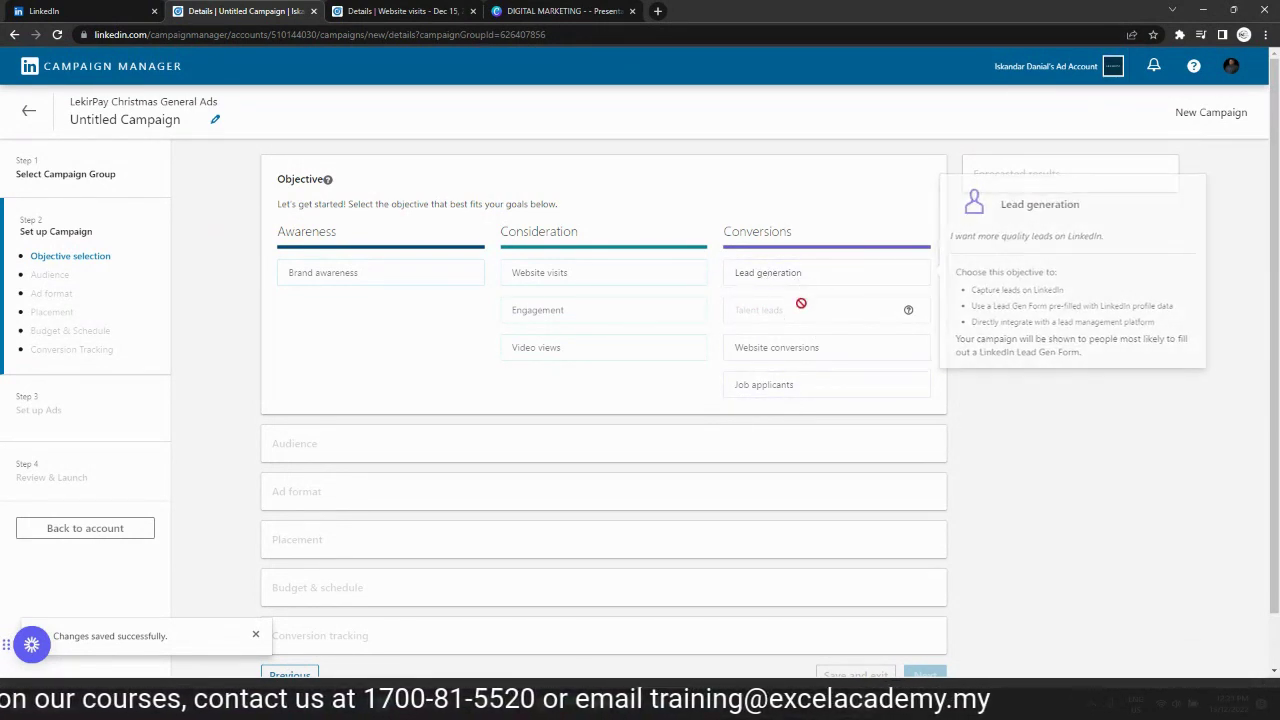
mouse_move(801, 349)
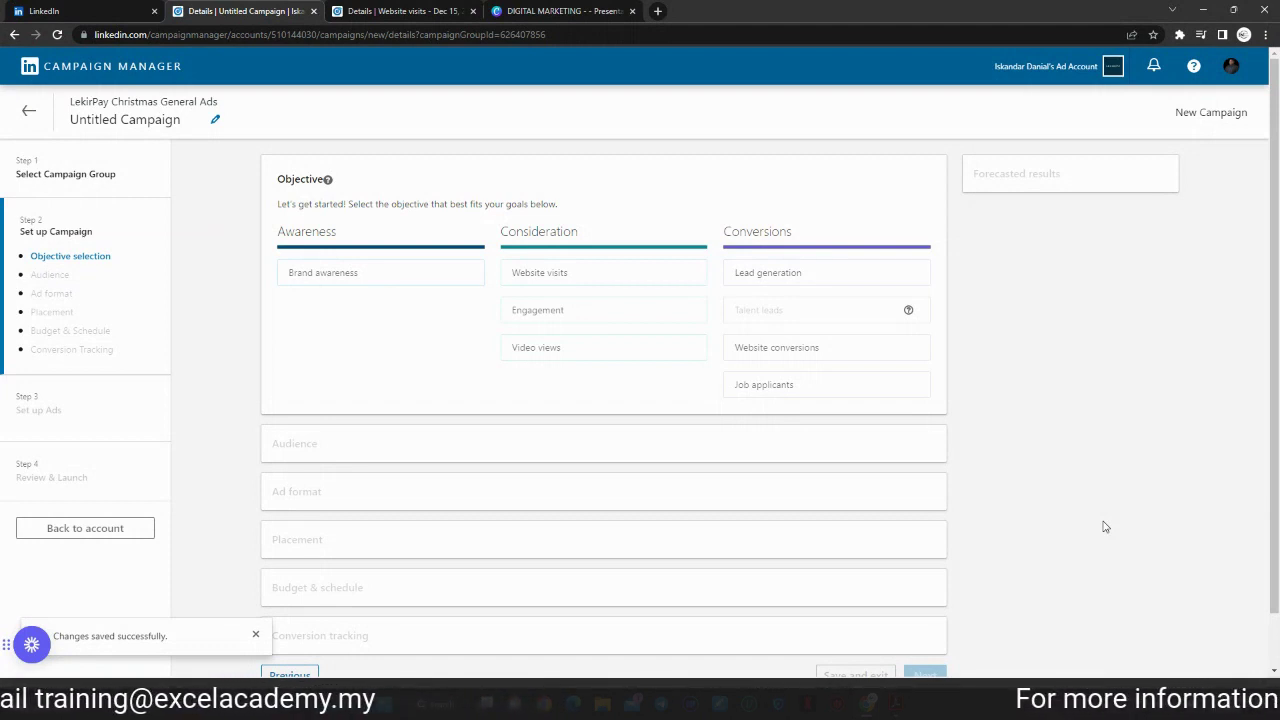
click(567, 286)
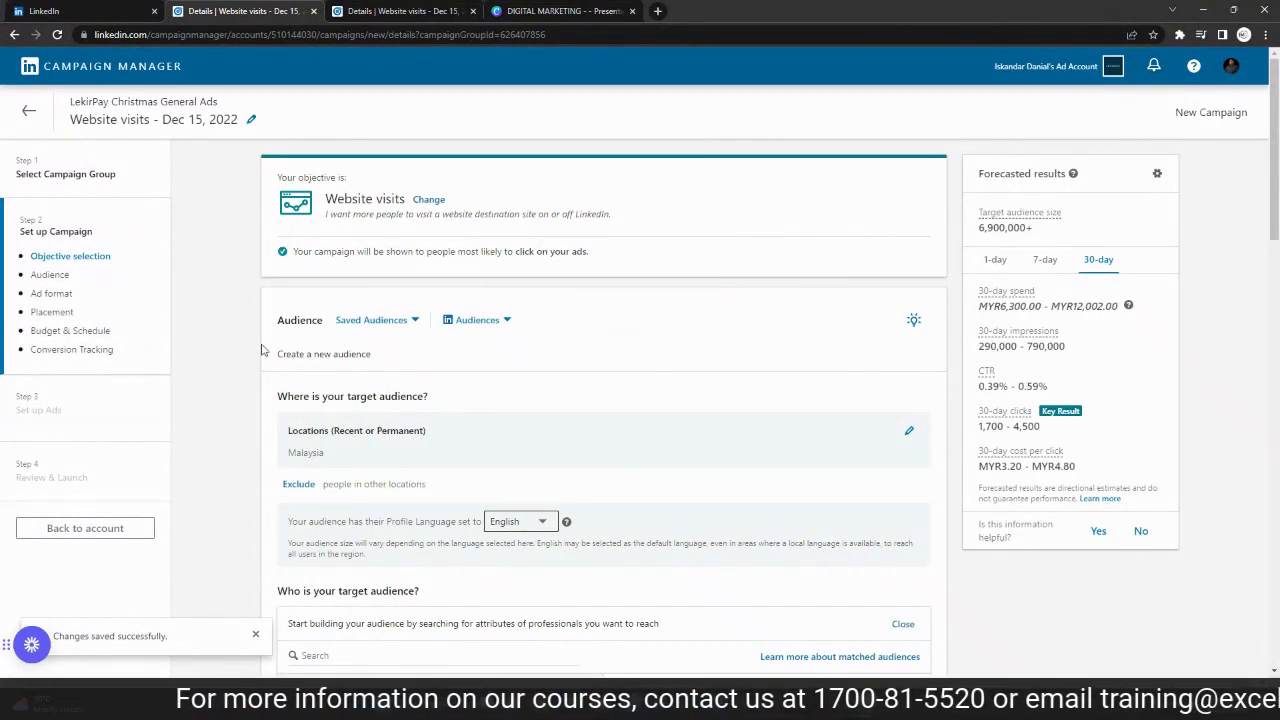
Edit the target audience's locations, setting the location type to Permanent location for Malaysia, and activate the location search
drag(279, 318, 322, 320)
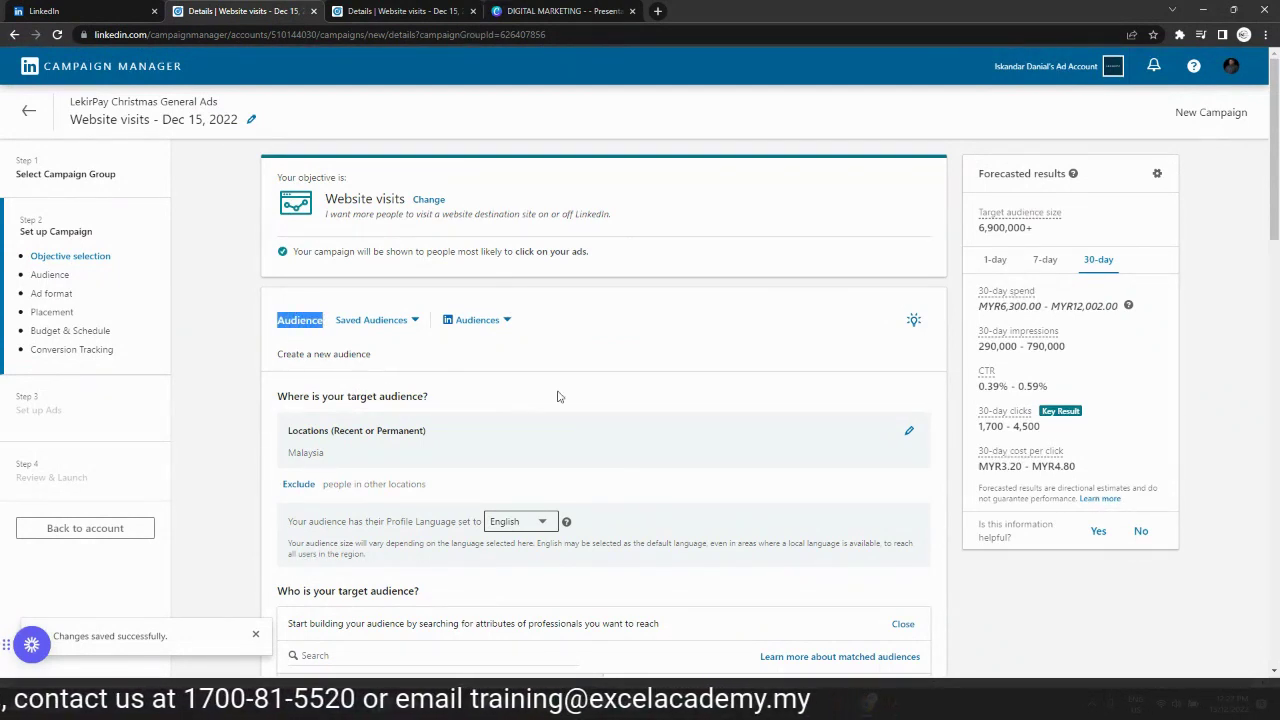
scroll(640, 383, down, 1)
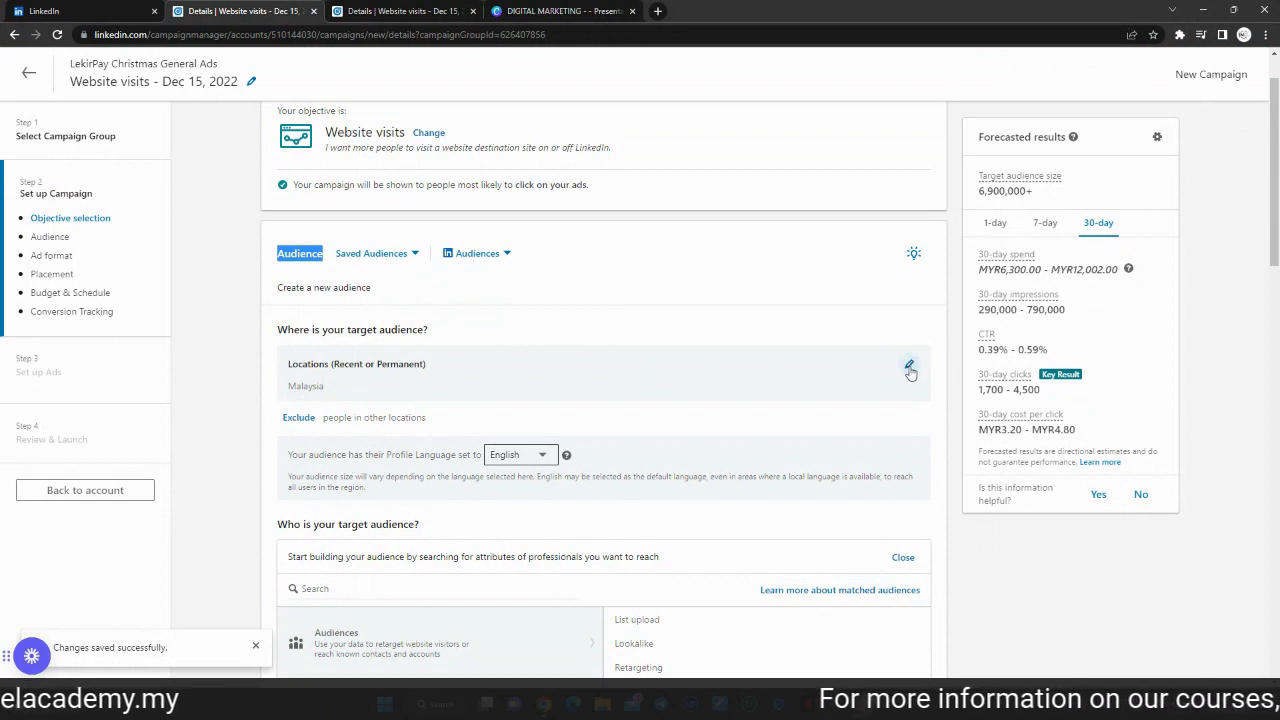
click(909, 367)
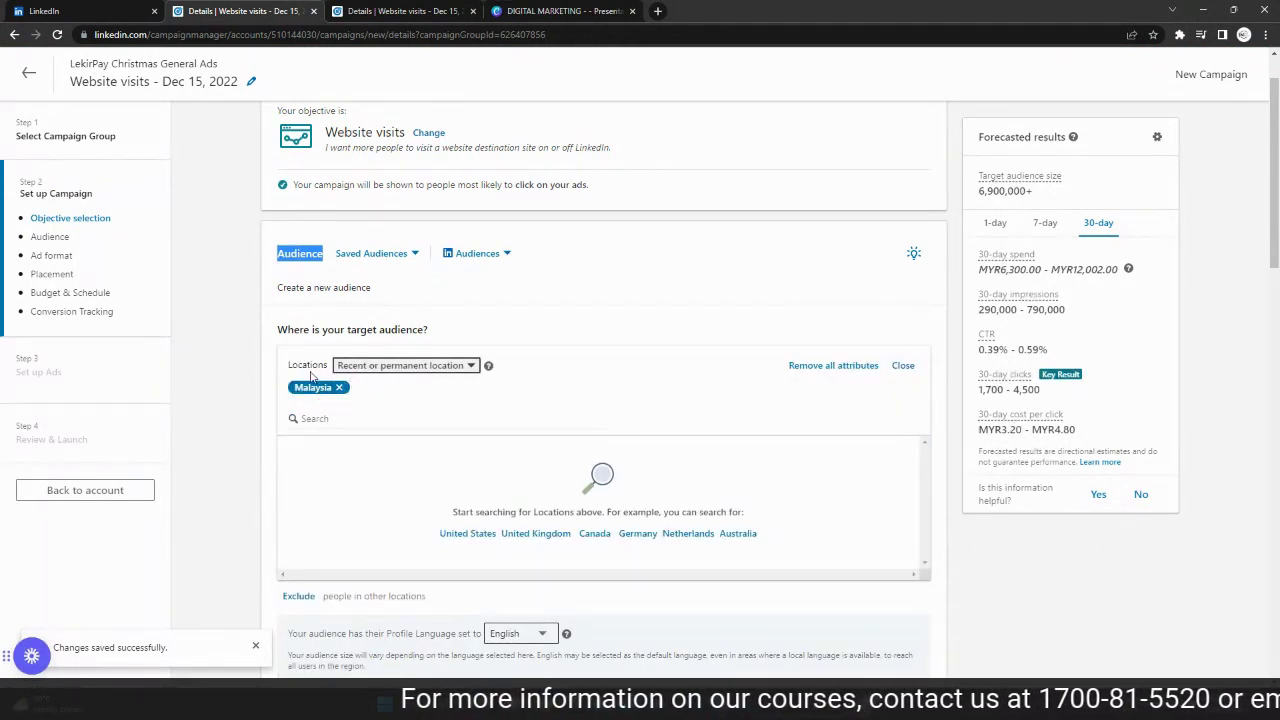
click(465, 370)
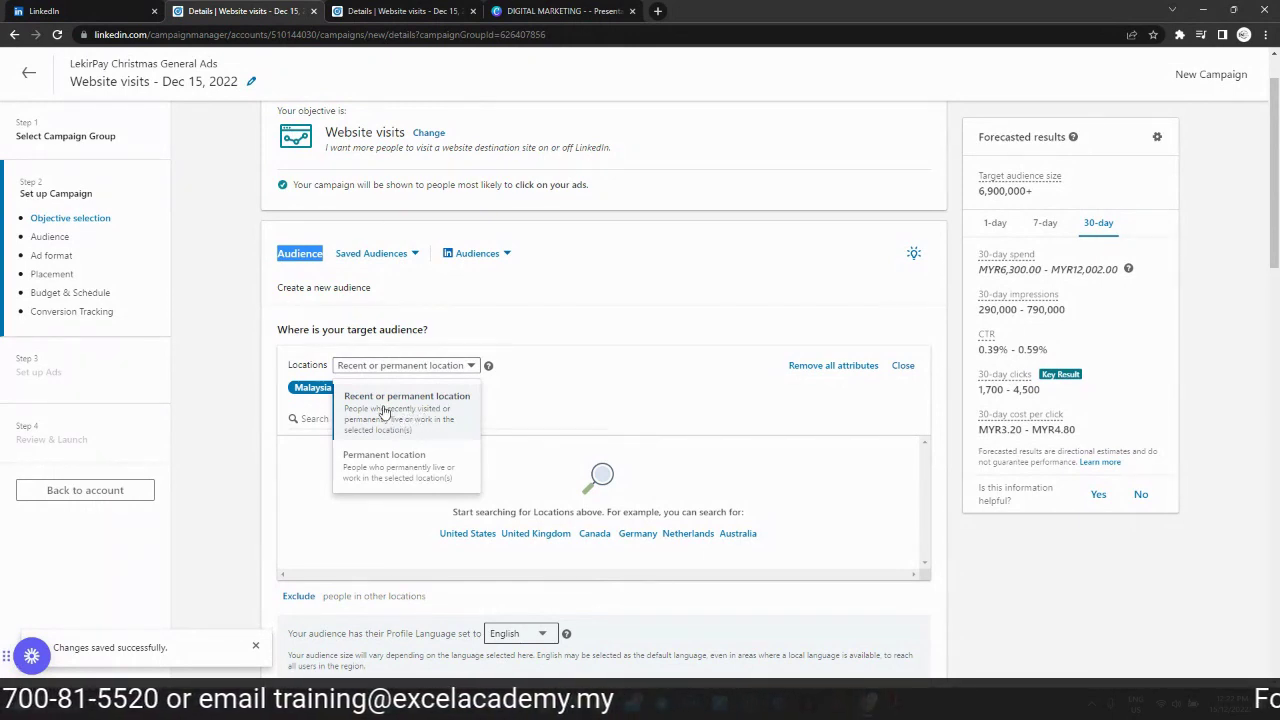
click(441, 470)
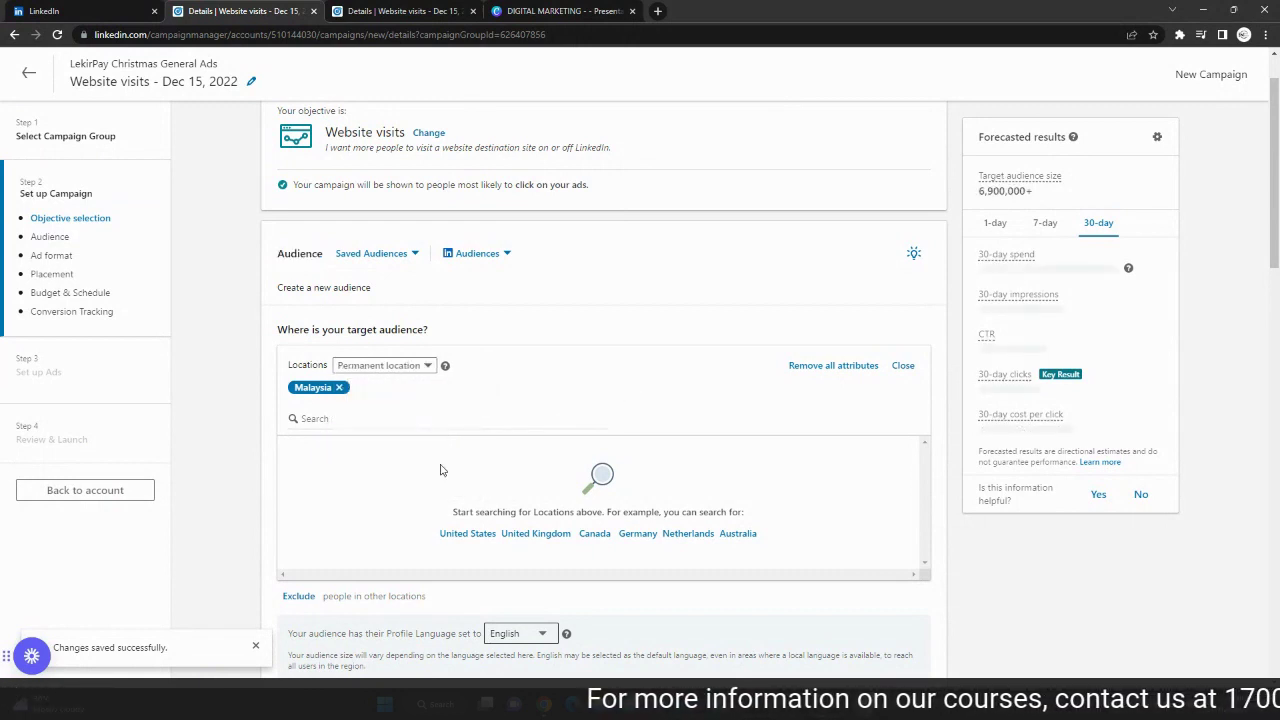
click(366, 416)
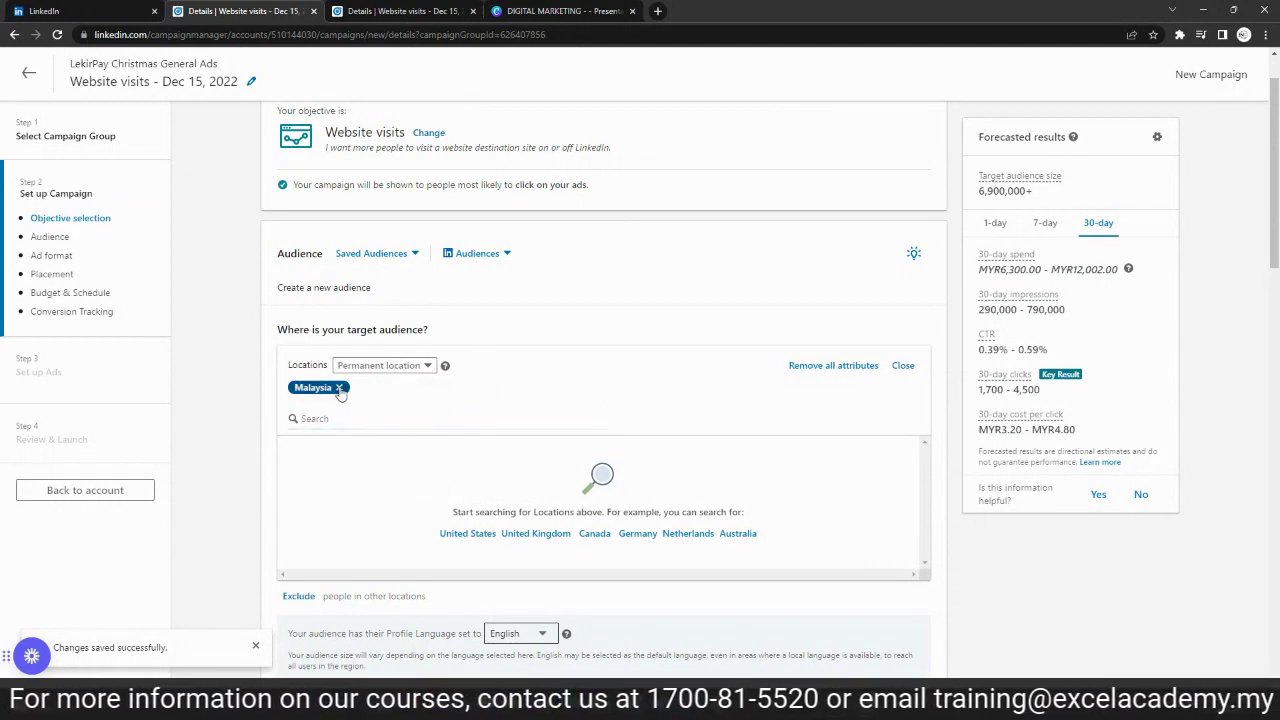
Replace Malaysia with Shah Alam, Selangor and Klang, Selangor as target locations, and check the forecast target audience size
click(339, 387)
text(Shah Alam)
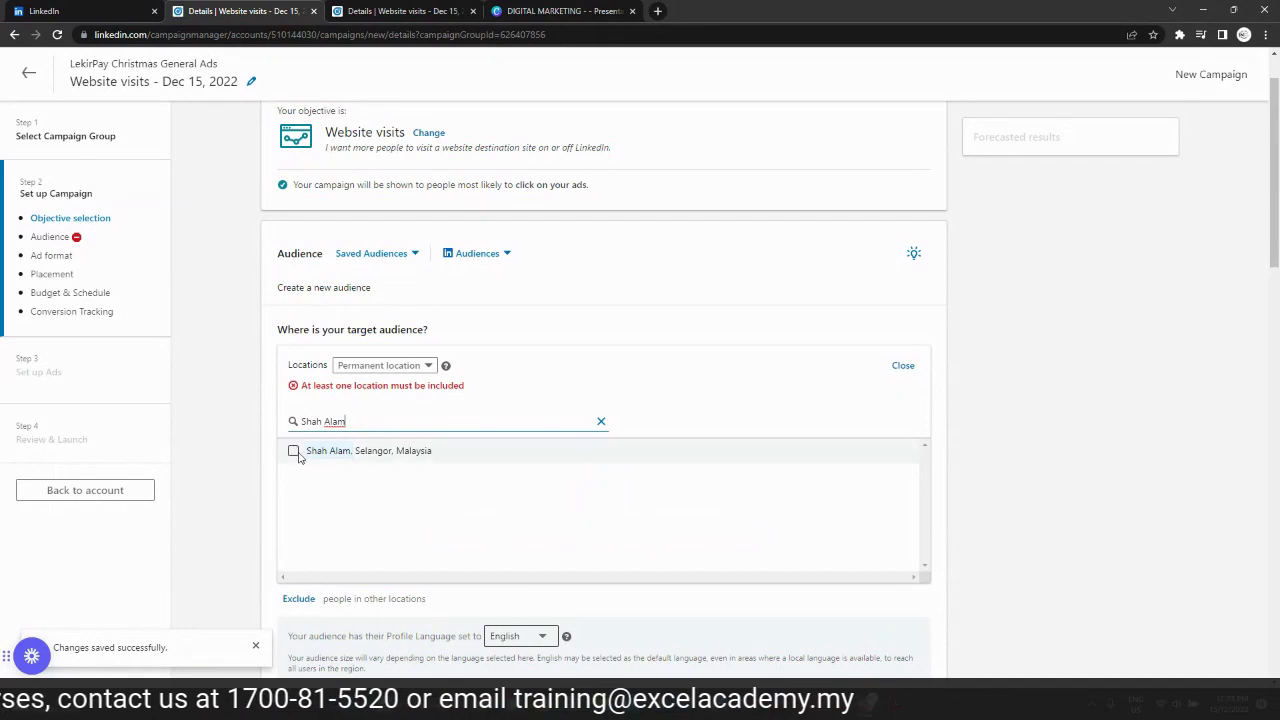
click(295, 450)
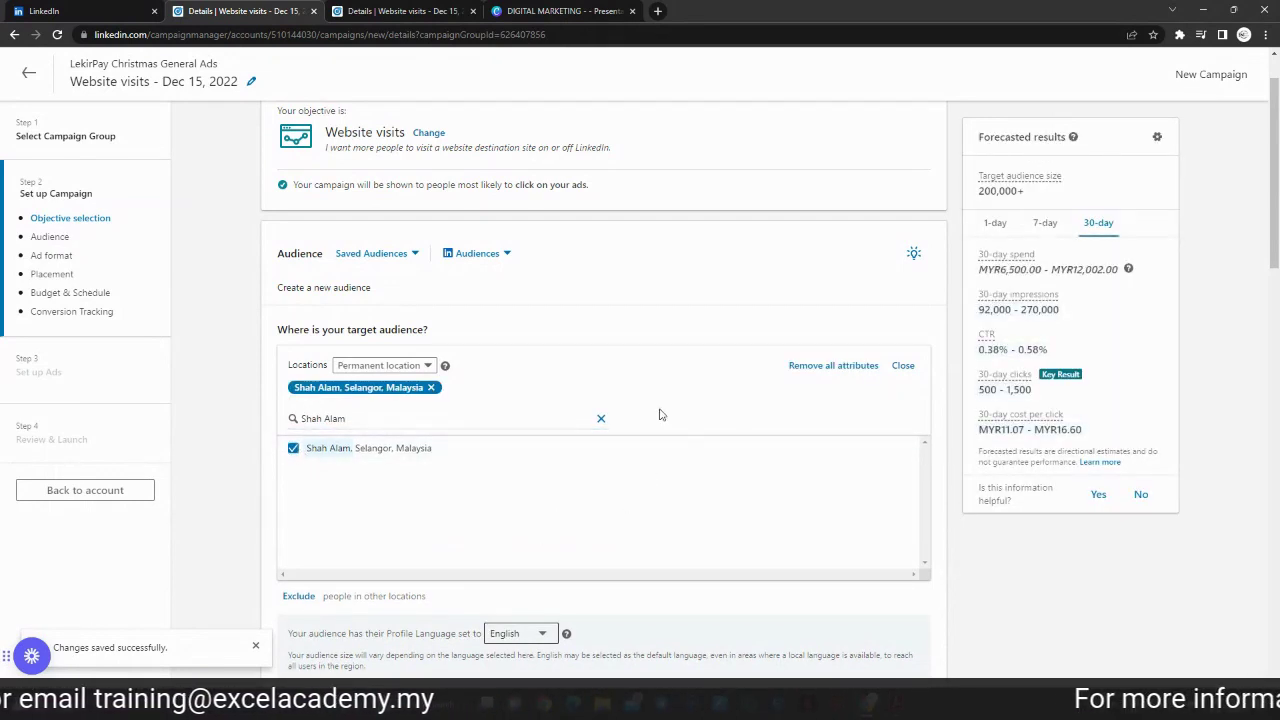
drag(400, 428, 250, 423)
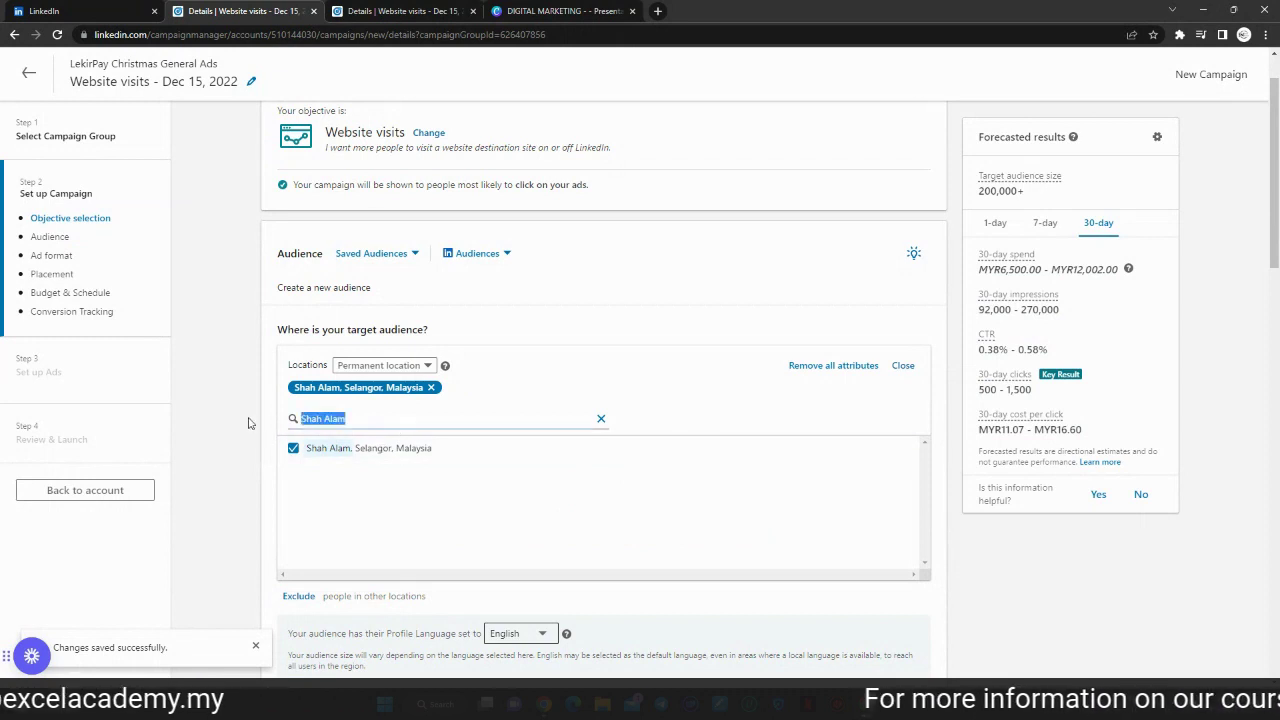
text(klang)
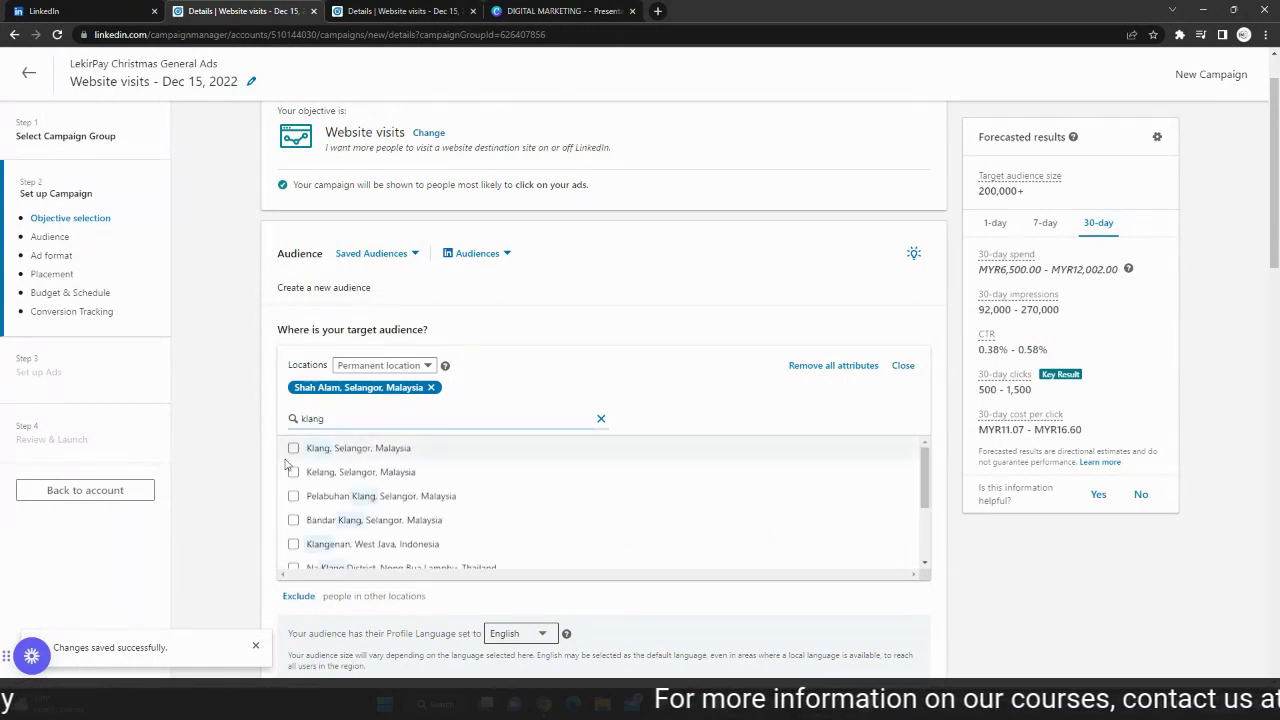
click(294, 448)
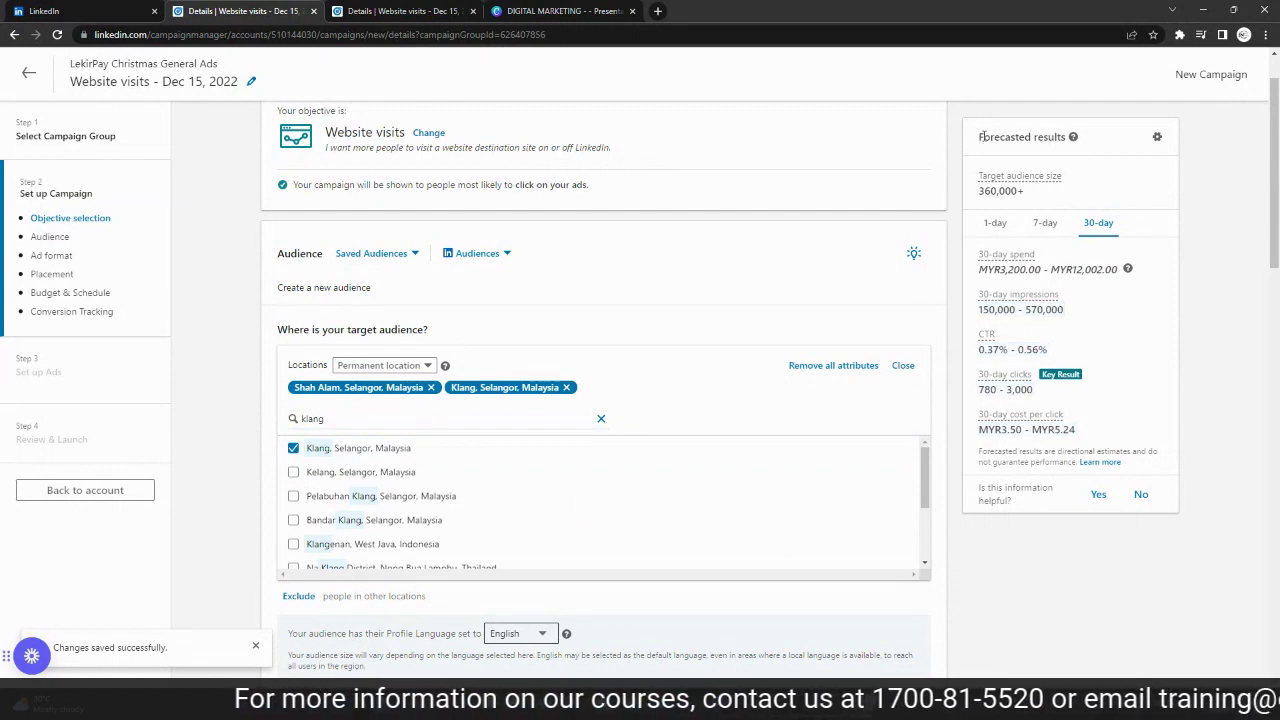
drag(980, 137, 966, 175)
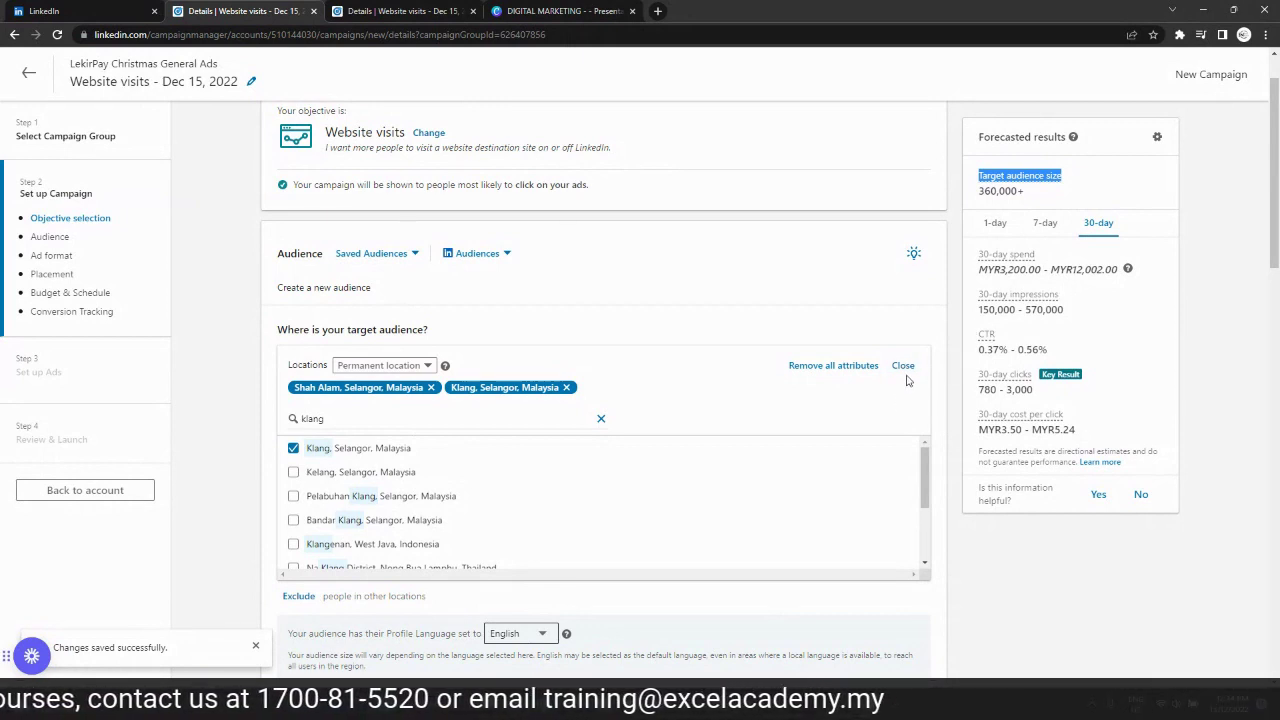
Add Subang Jaya, Selangor, Malaysia to the target locations and finish editing the locations
drag(471, 409, 217, 420)
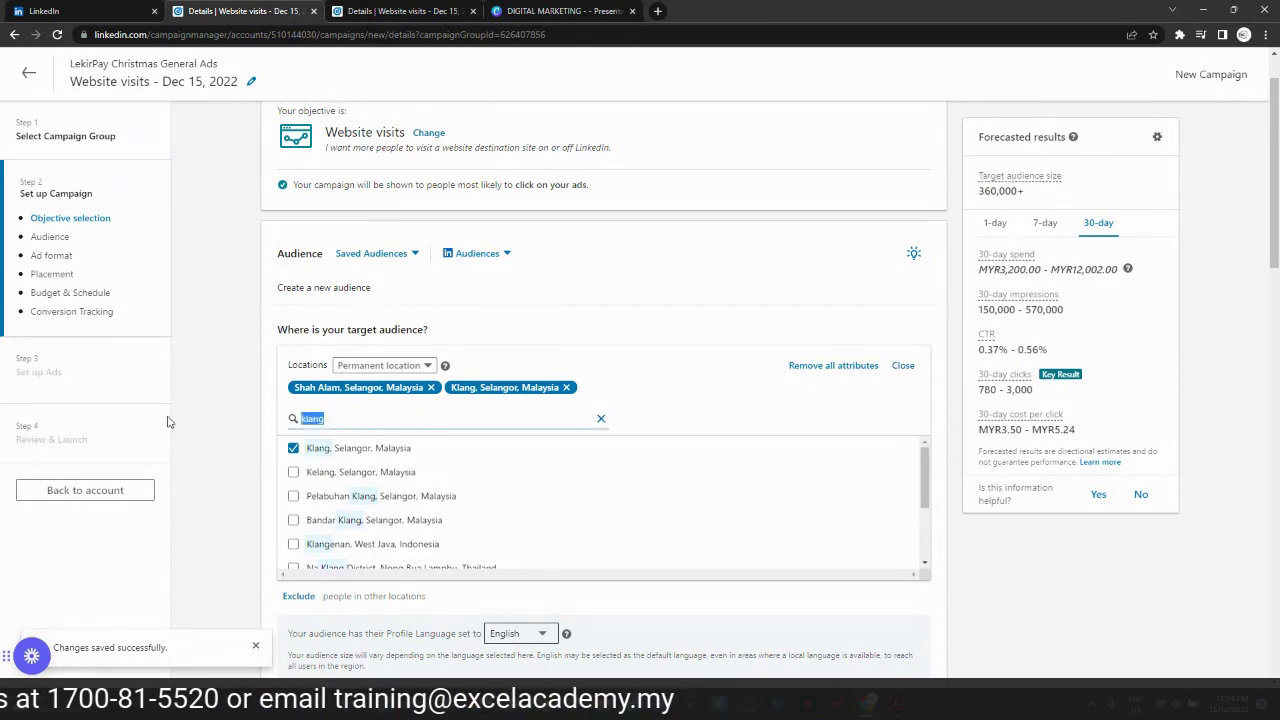
text(subang)
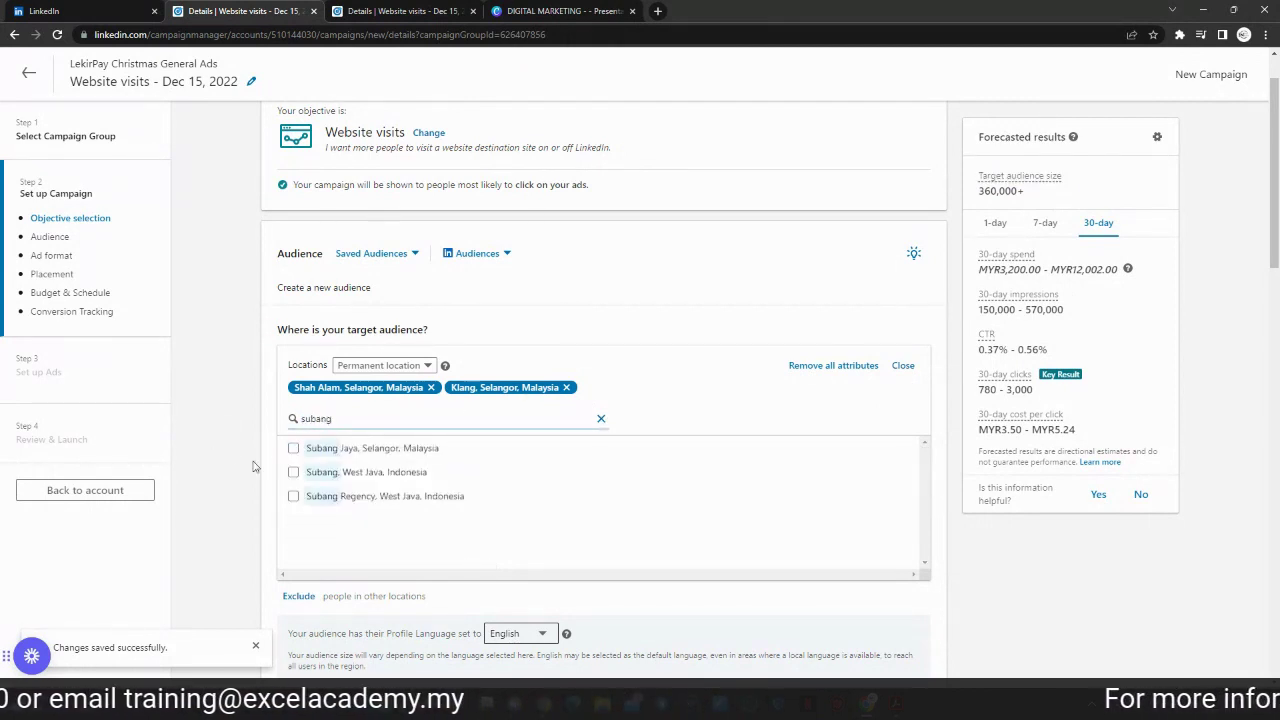
click(293, 448)
click(903, 366)
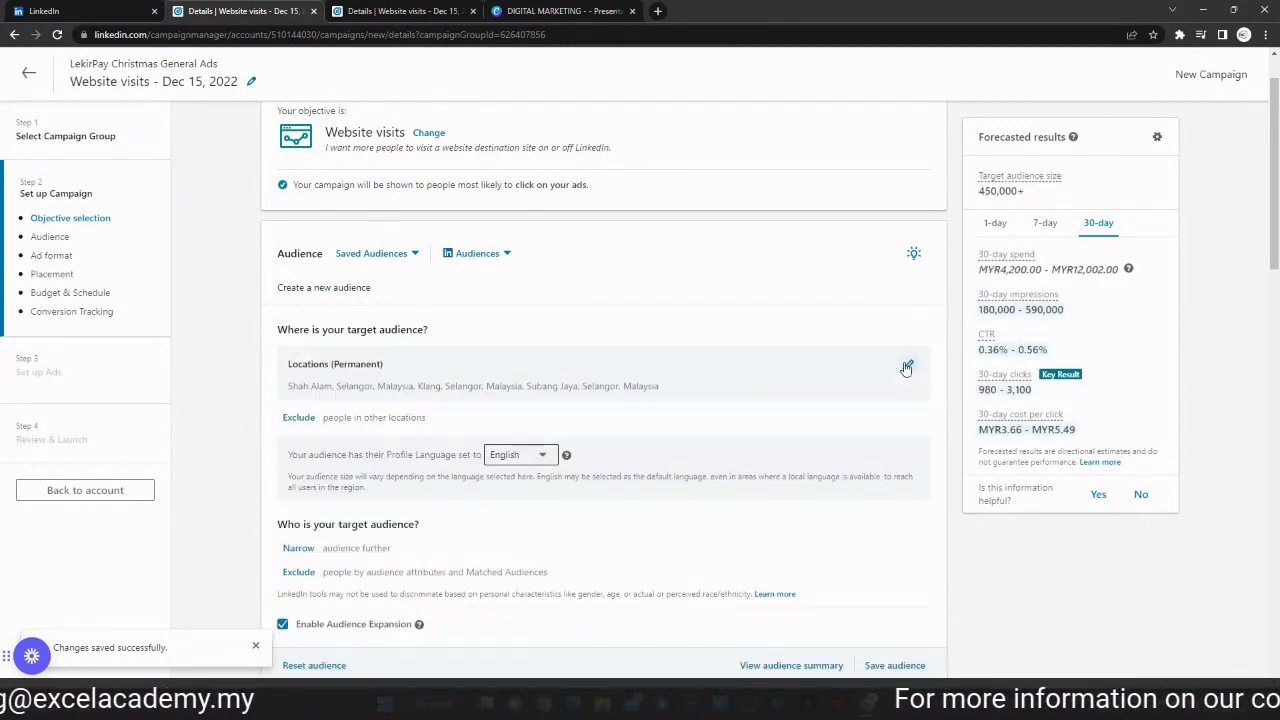
Review the available profile languages for the target audience and select English
scroll(689, 357, down, 1)
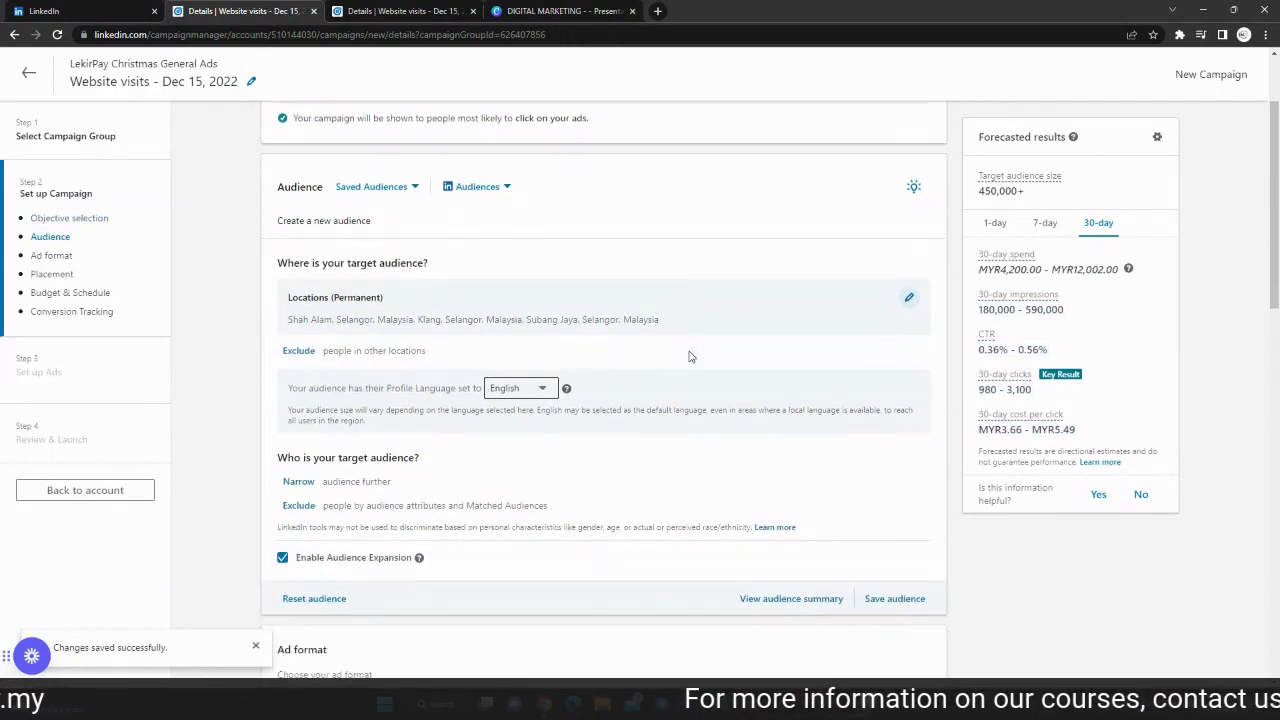
drag(291, 391, 478, 394)
click(333, 395)
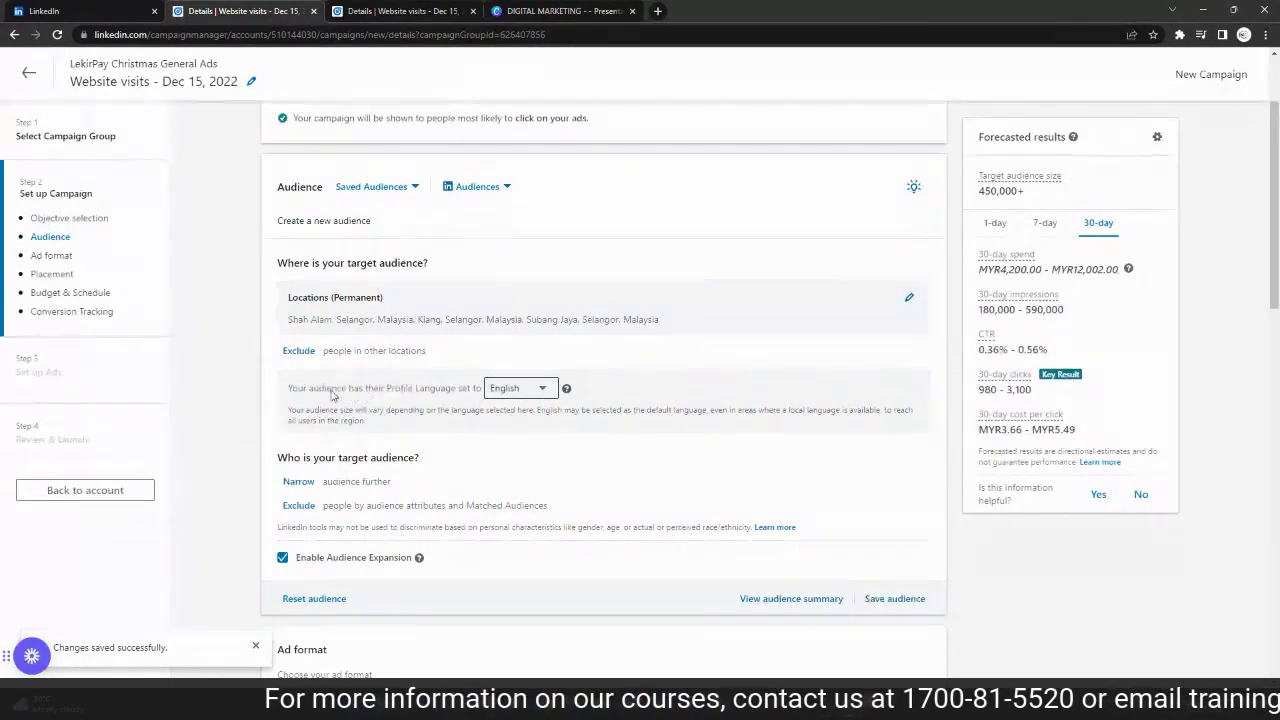
drag(287, 391, 483, 390)
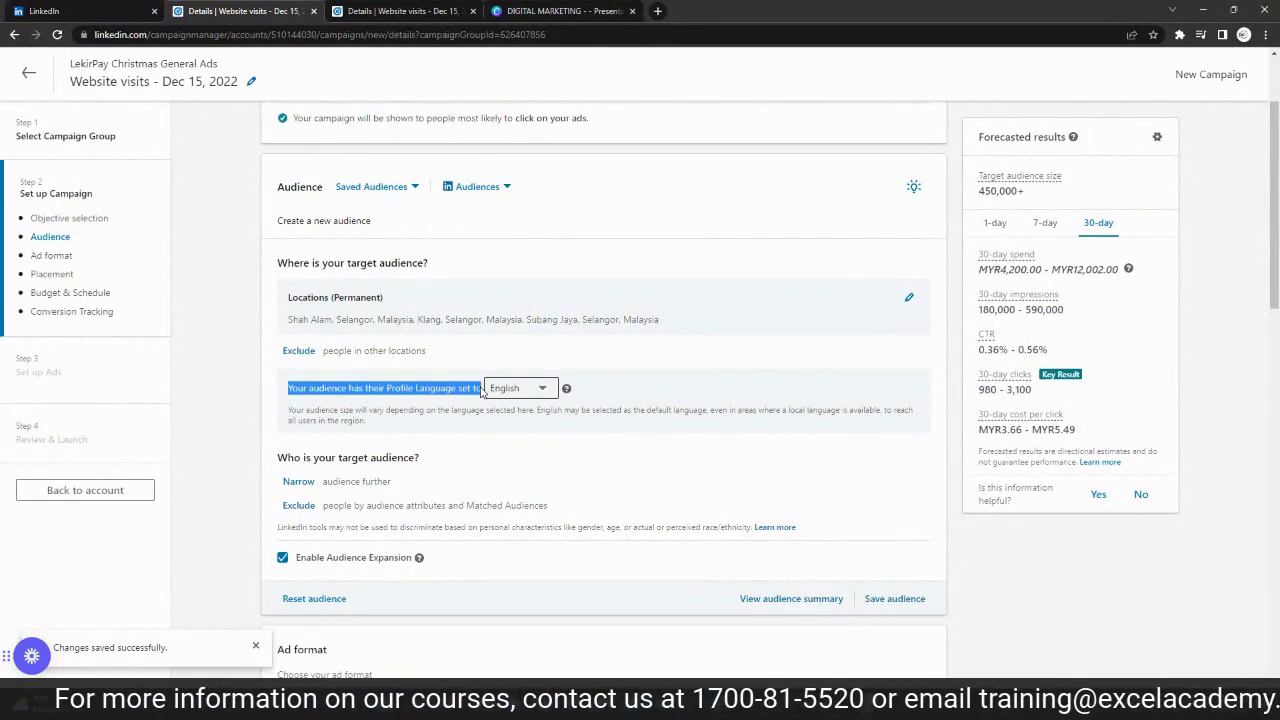
click(532, 393)
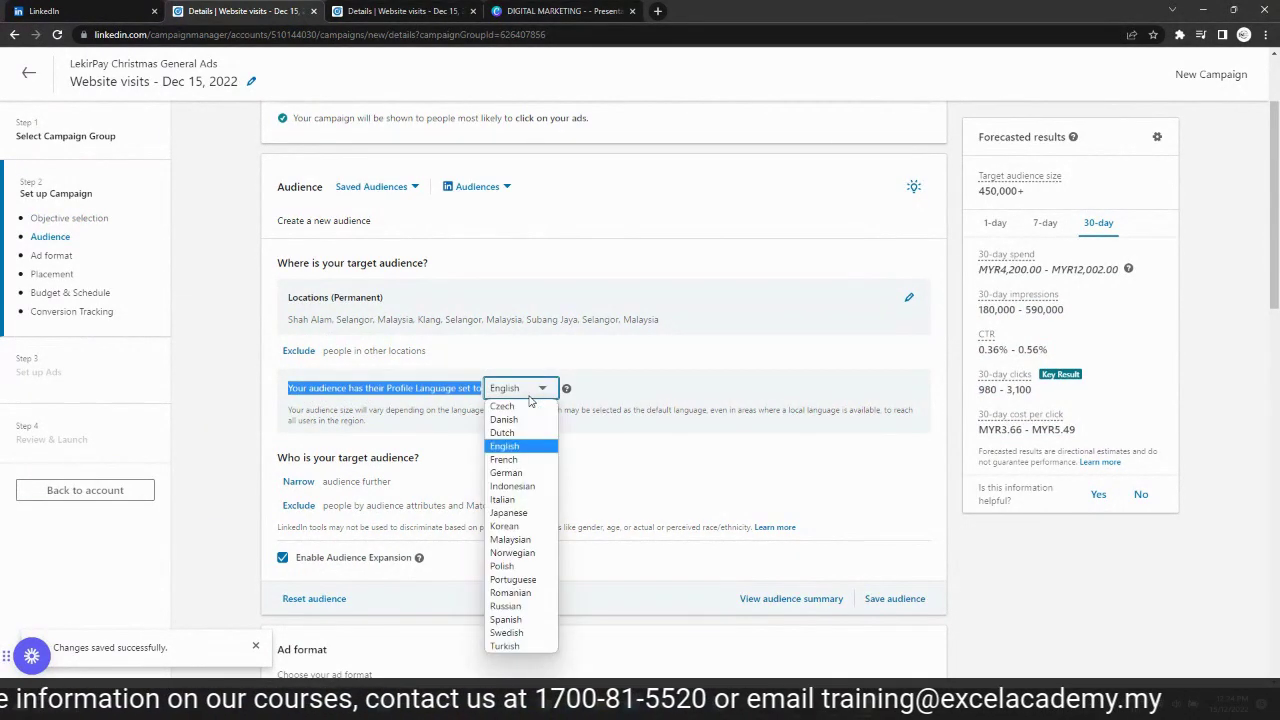
click(548, 446)
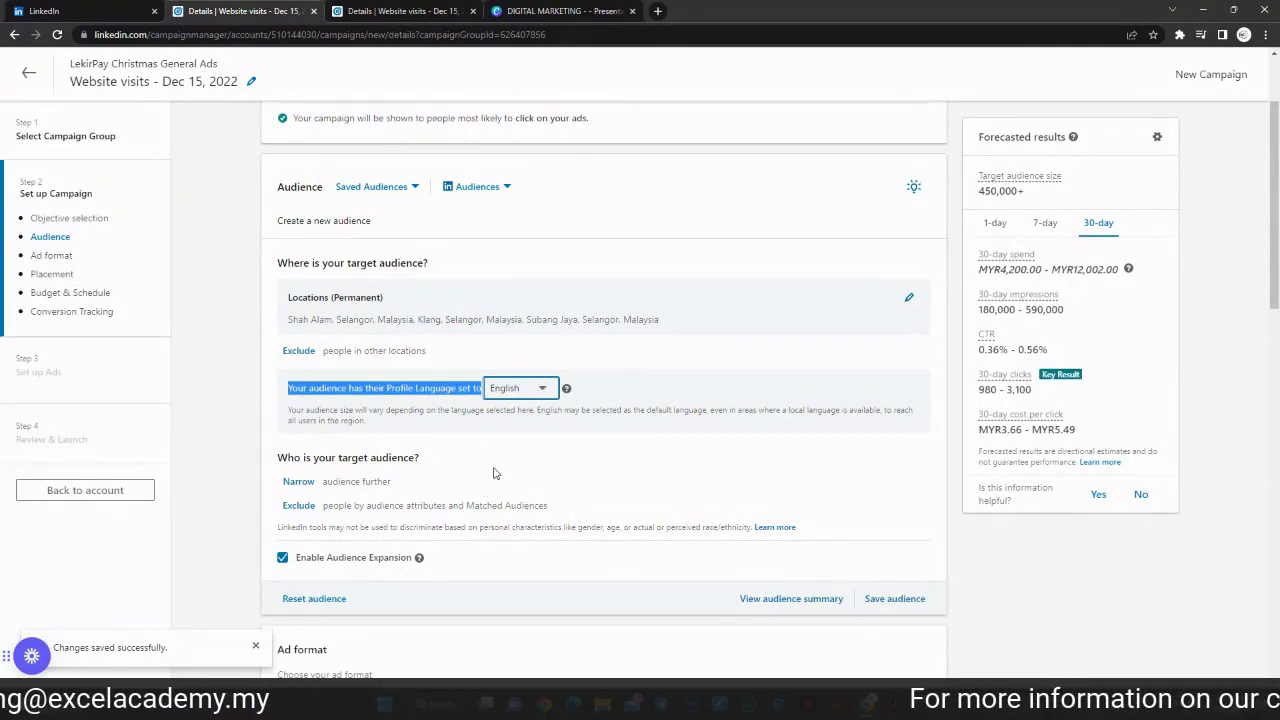
click(577, 421)
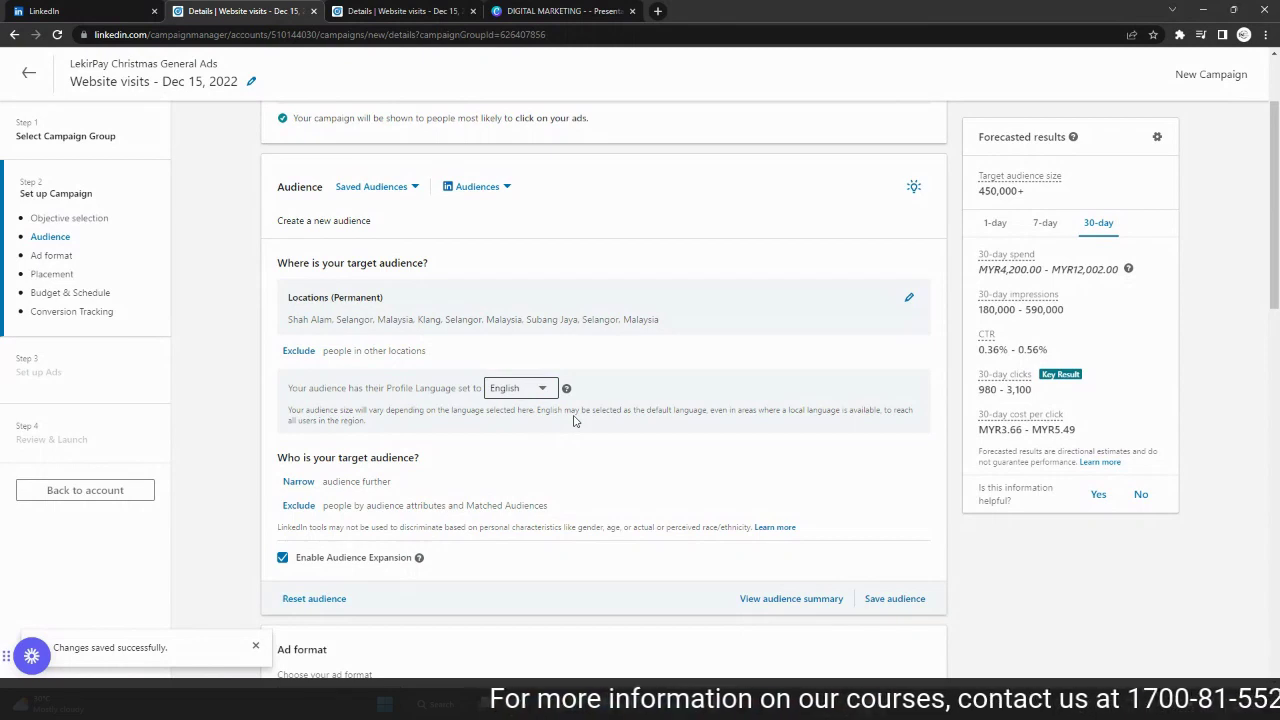
click(528, 390)
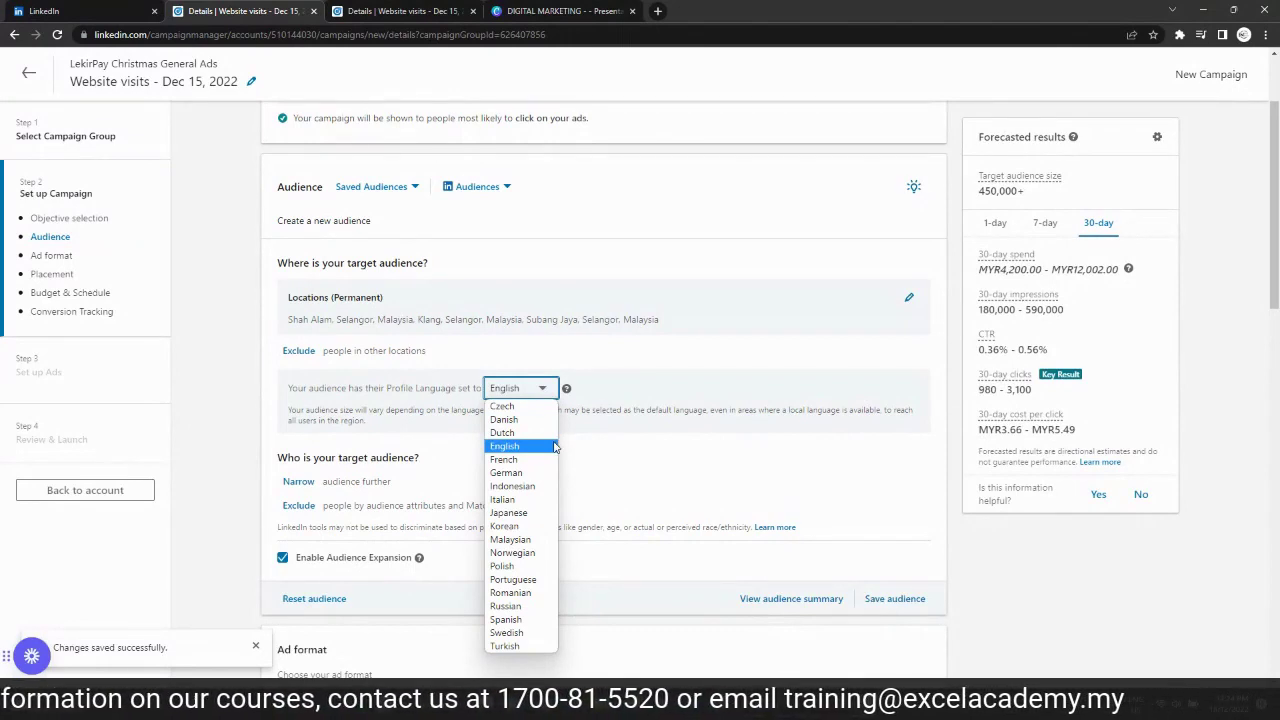
click(545, 452)
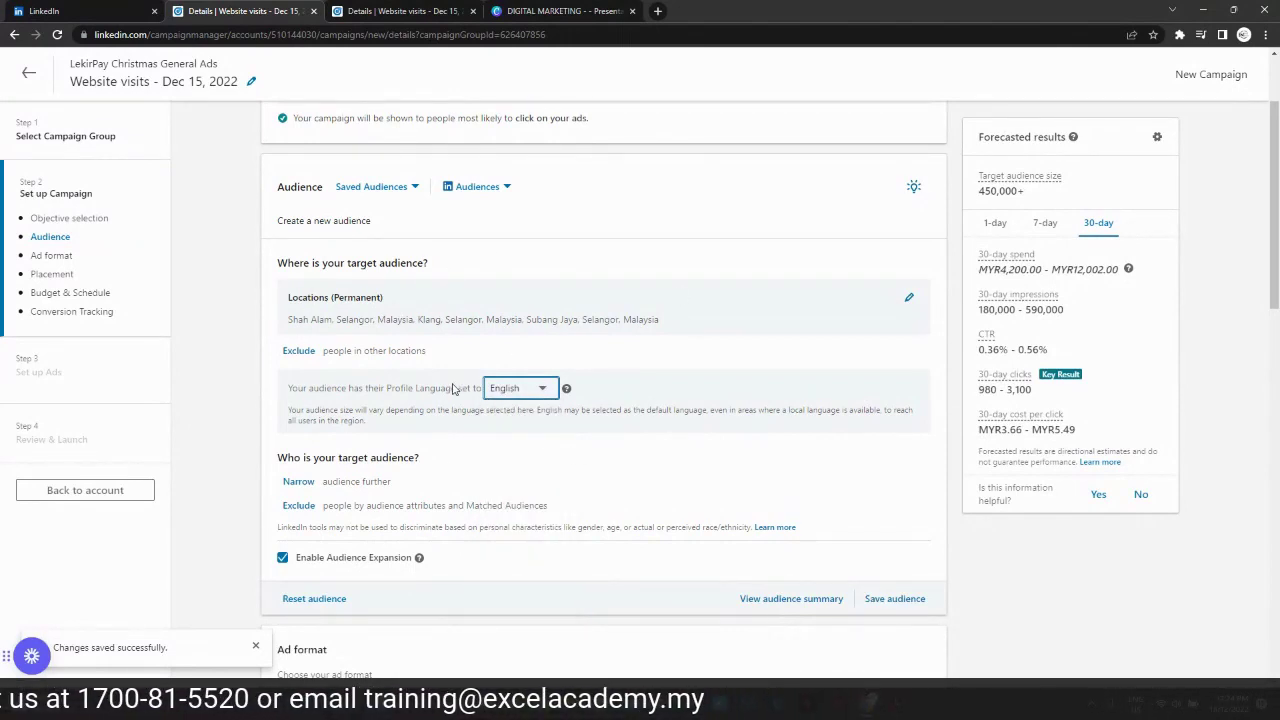
Examine the matched audiences and audience attributes available for narrowing the target audience, closing them without adding any criteria
click(300, 482)
scroll(534, 471, down, 2)
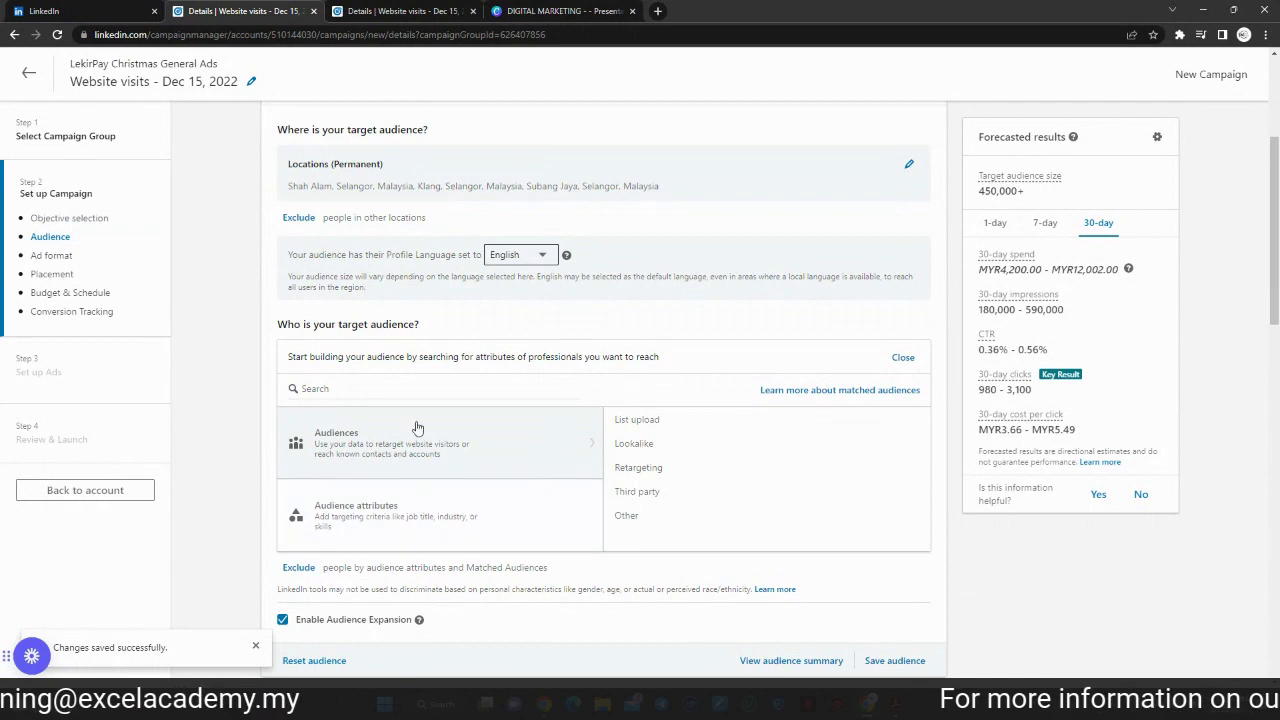
scroll(489, 460, down, 1)
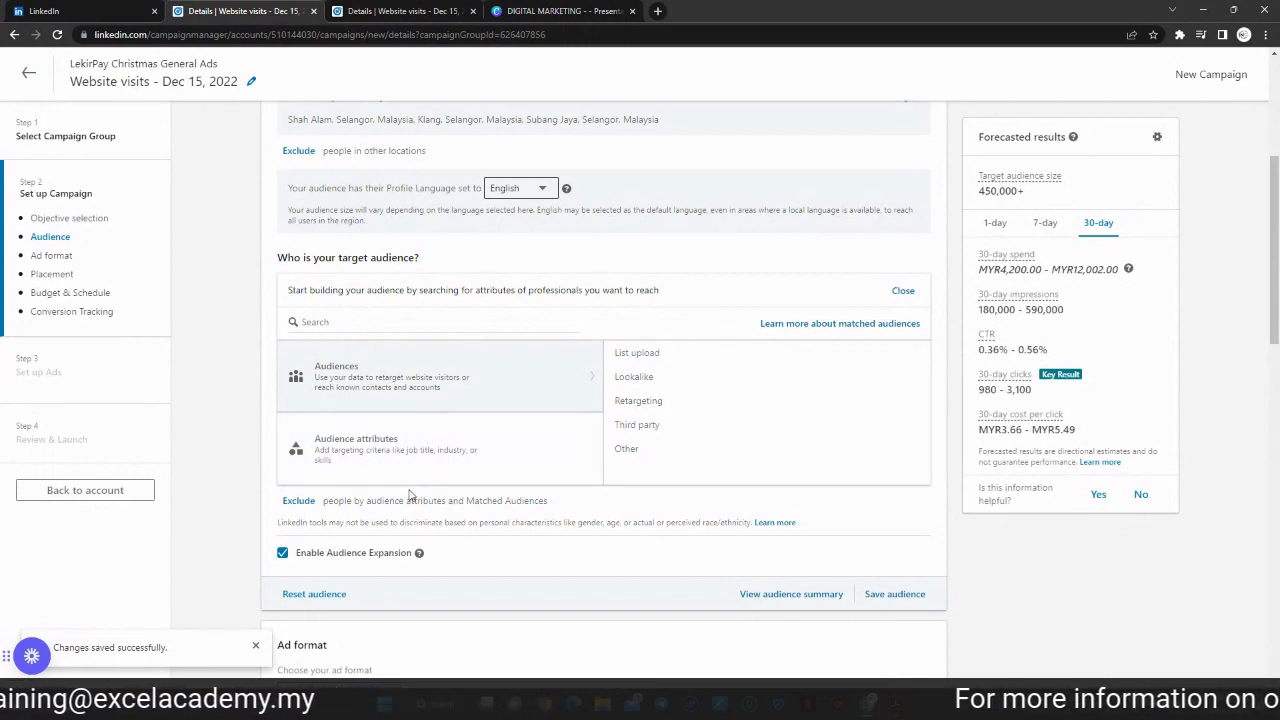
click(452, 471)
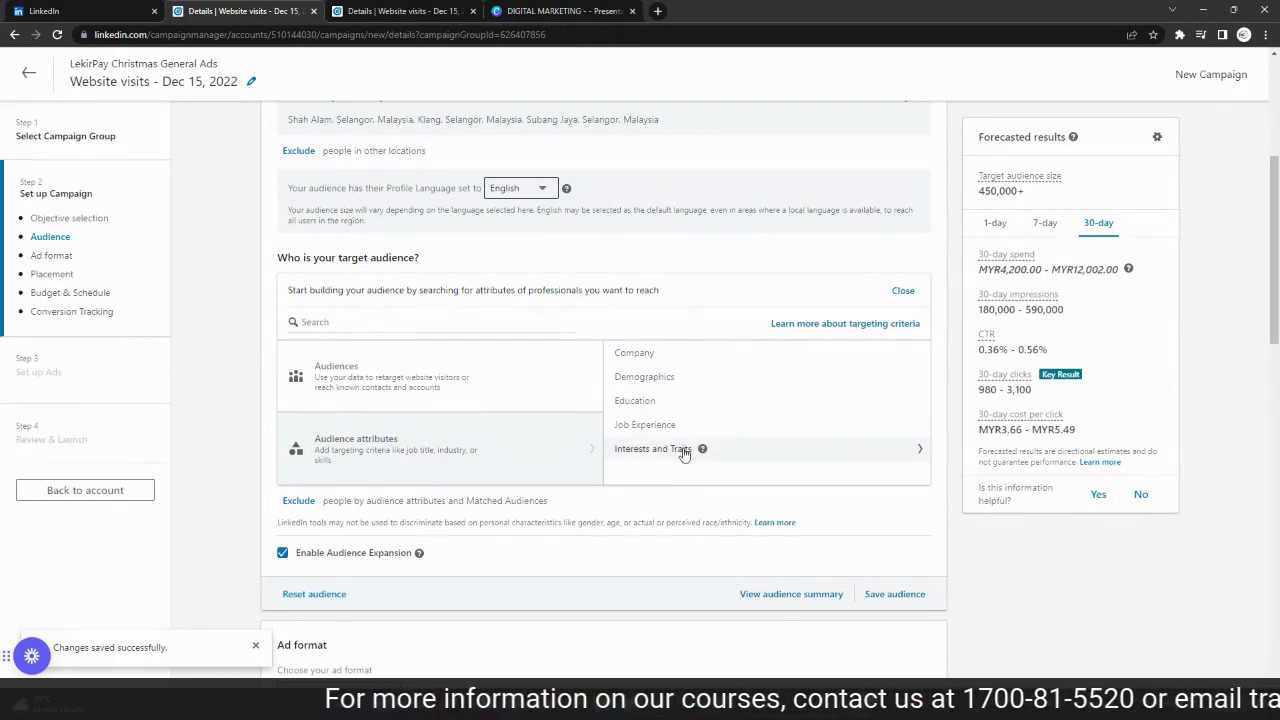
click(903, 290)
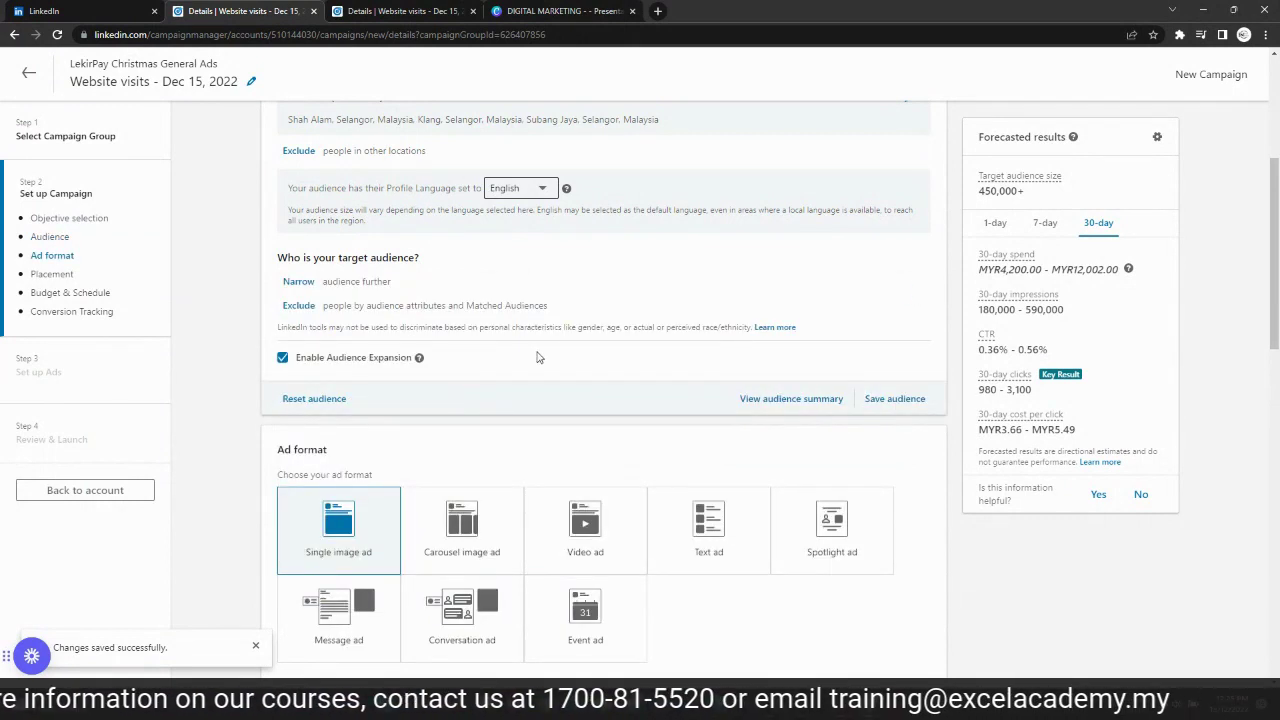
Start saving the target audience and name it "Lunch & Learn - 15 Dec"
click(910, 398)
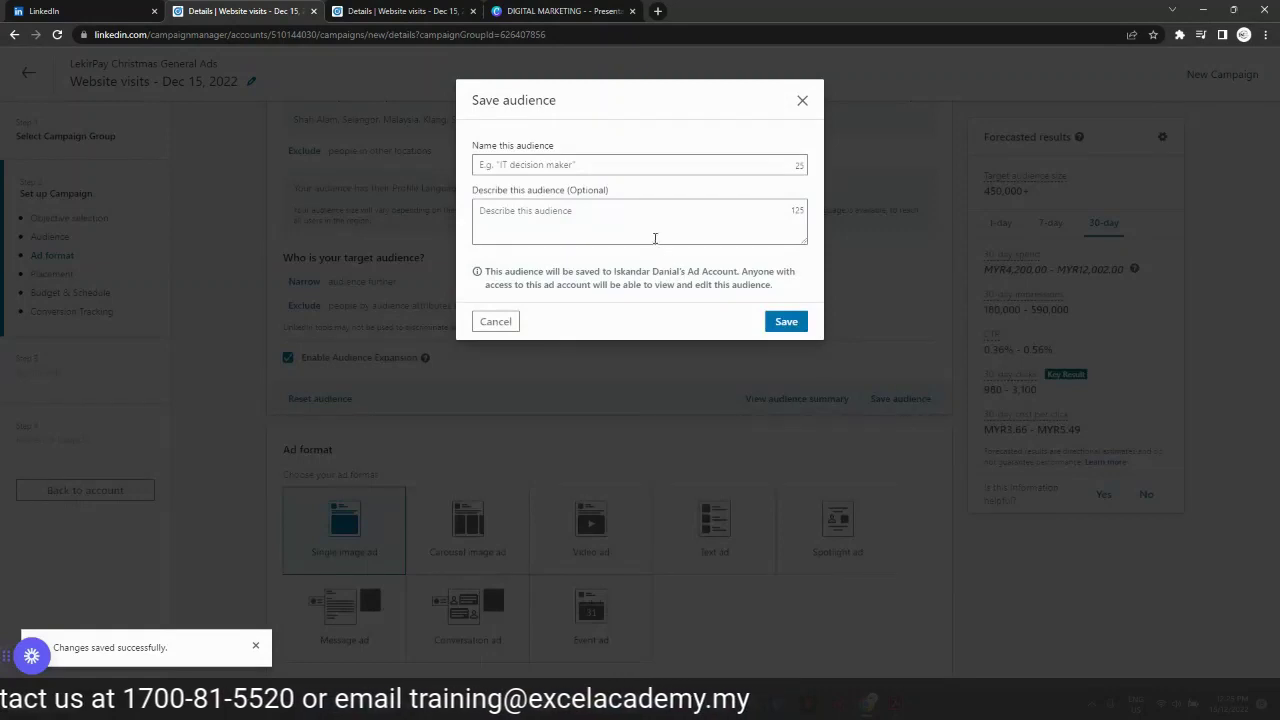
click(631, 166)
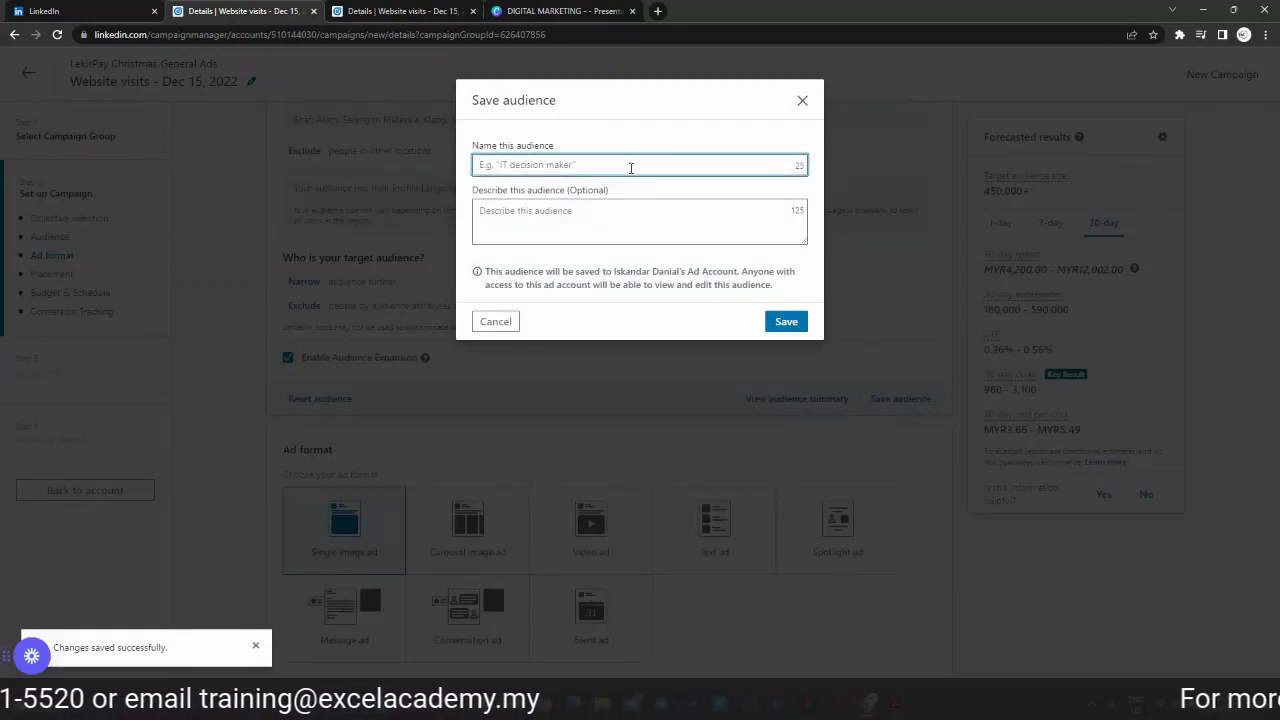
text(Lunch & Lea)
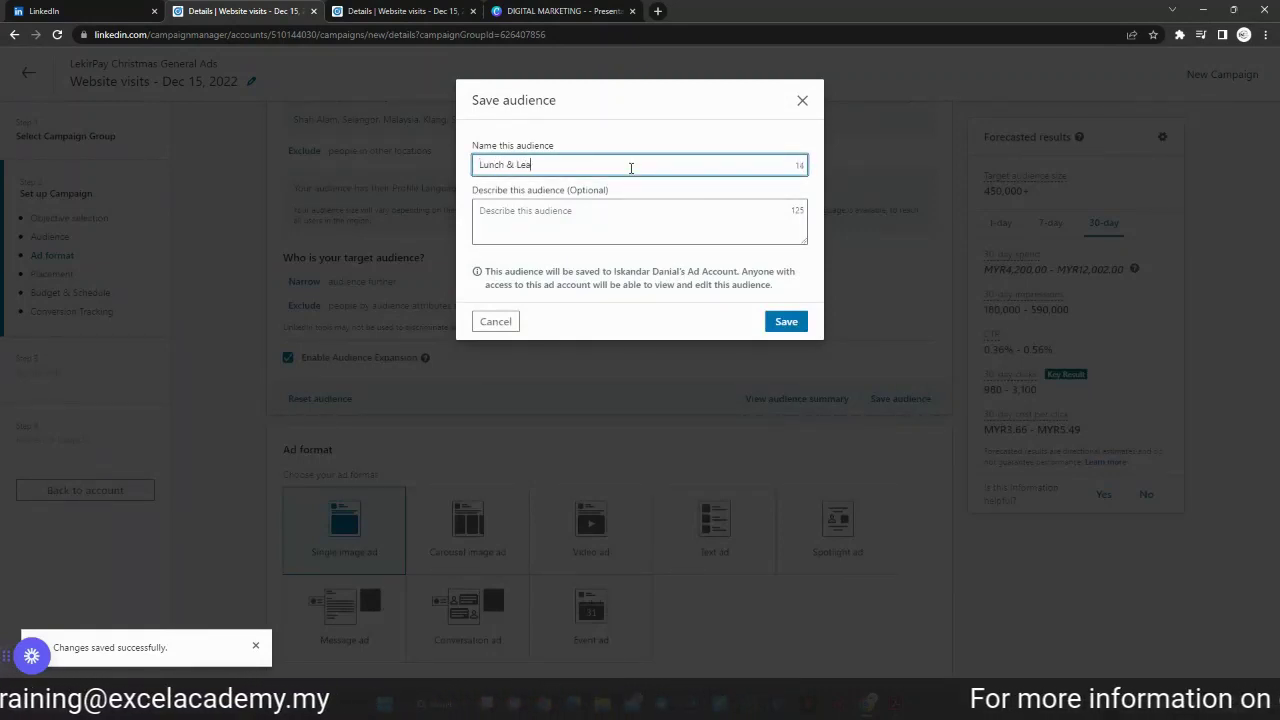
text(rn - )
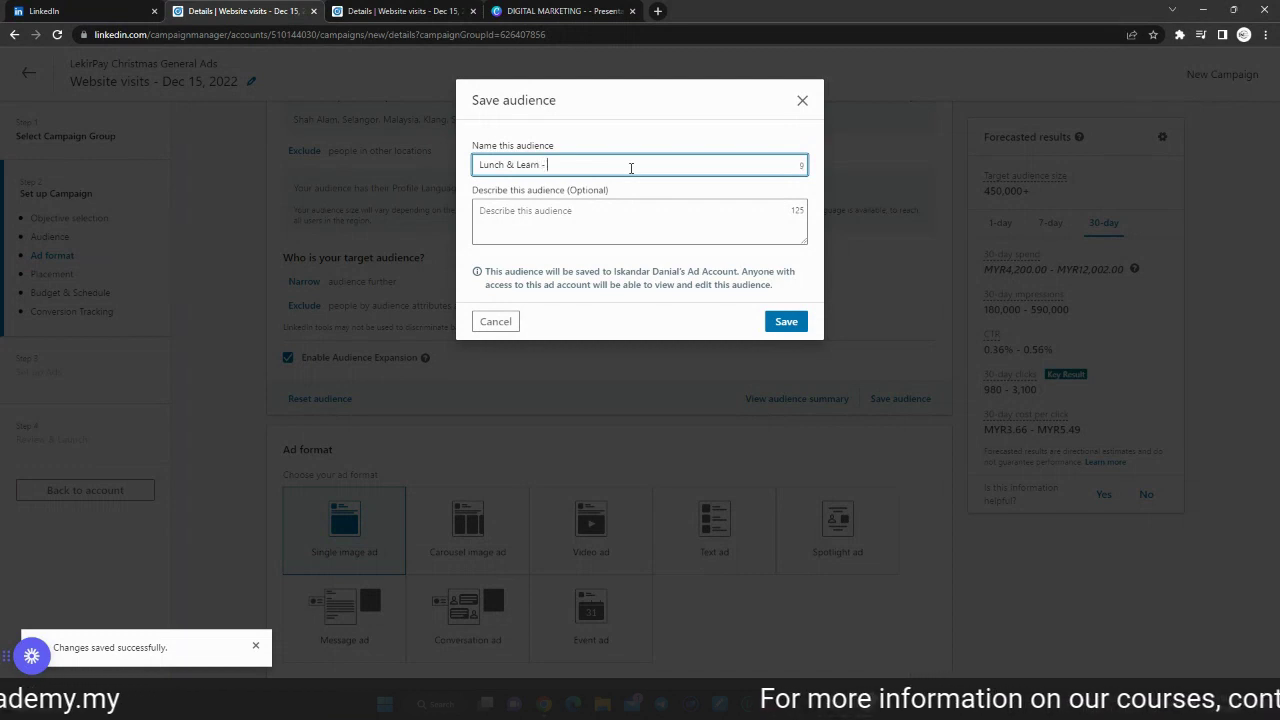
text(Excel Ad)
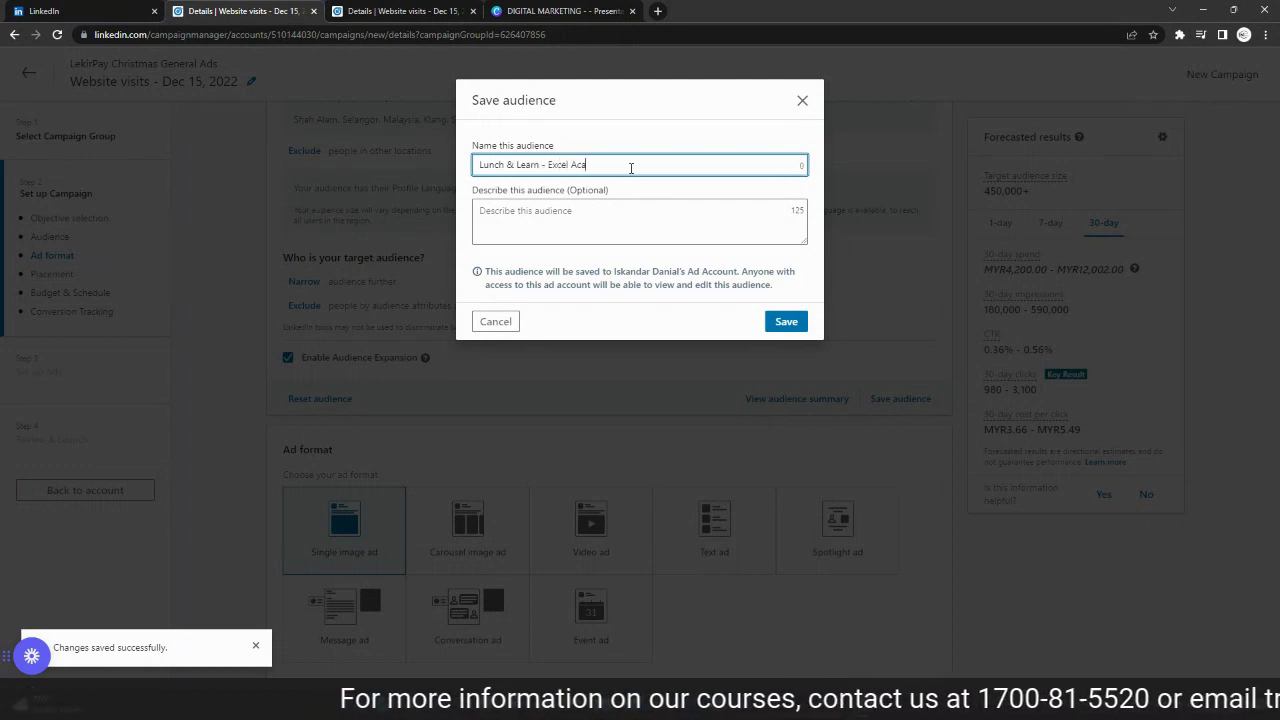
key(BackSpace)
key(BackSpace)
key(BackSpace)
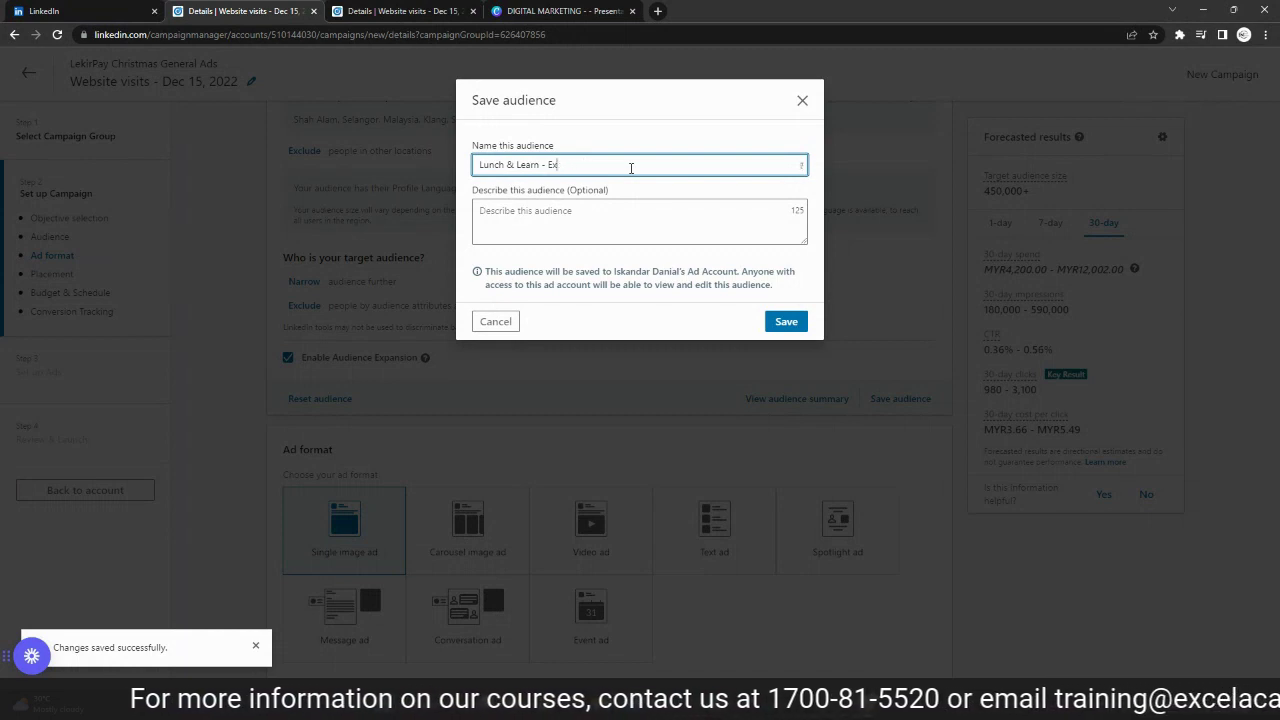
key(BackSpace)
key(BackSpace)
text(15 D)
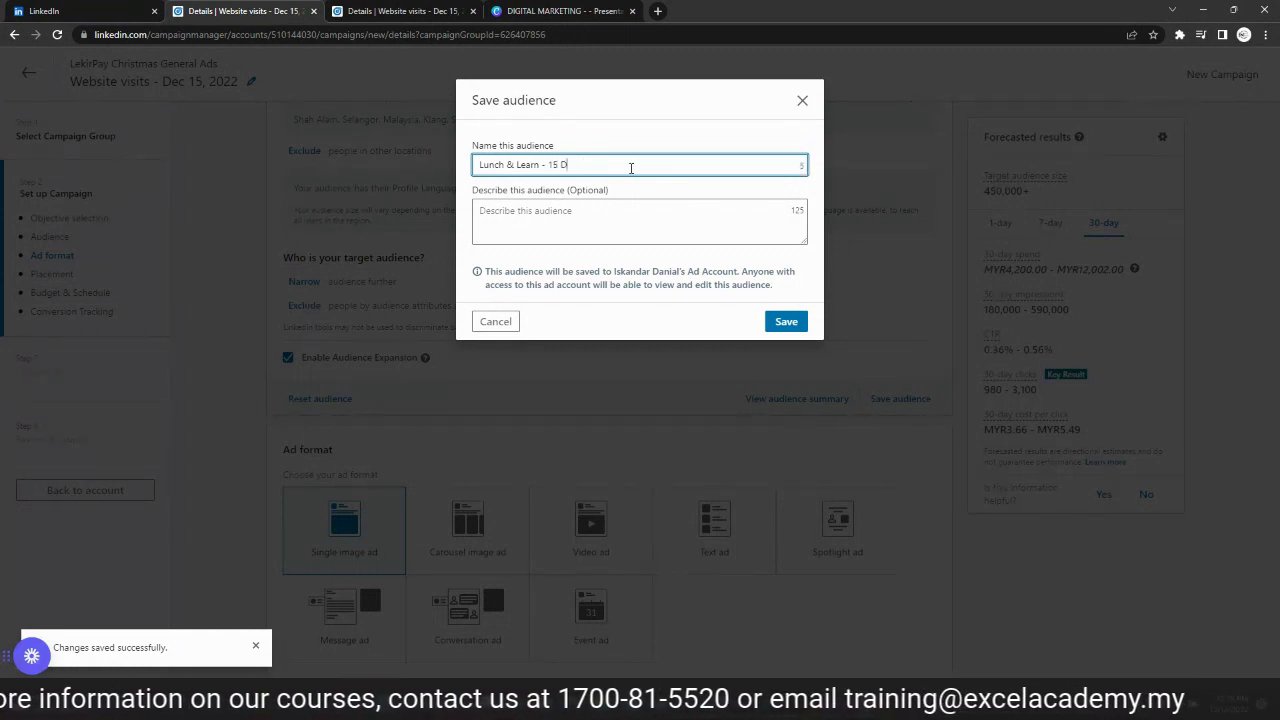
text(ec)
Enter "Test" as the audience description and save the audience
click(646, 224)
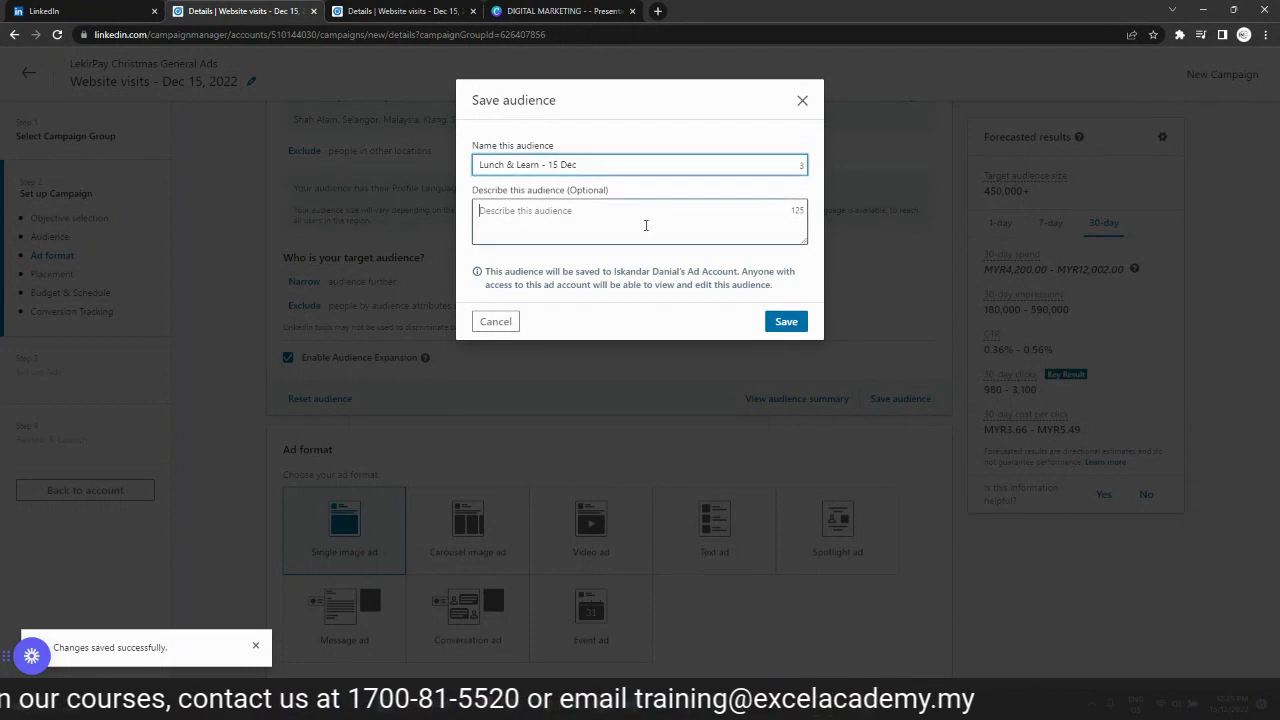
text(Test)
click(786, 321)
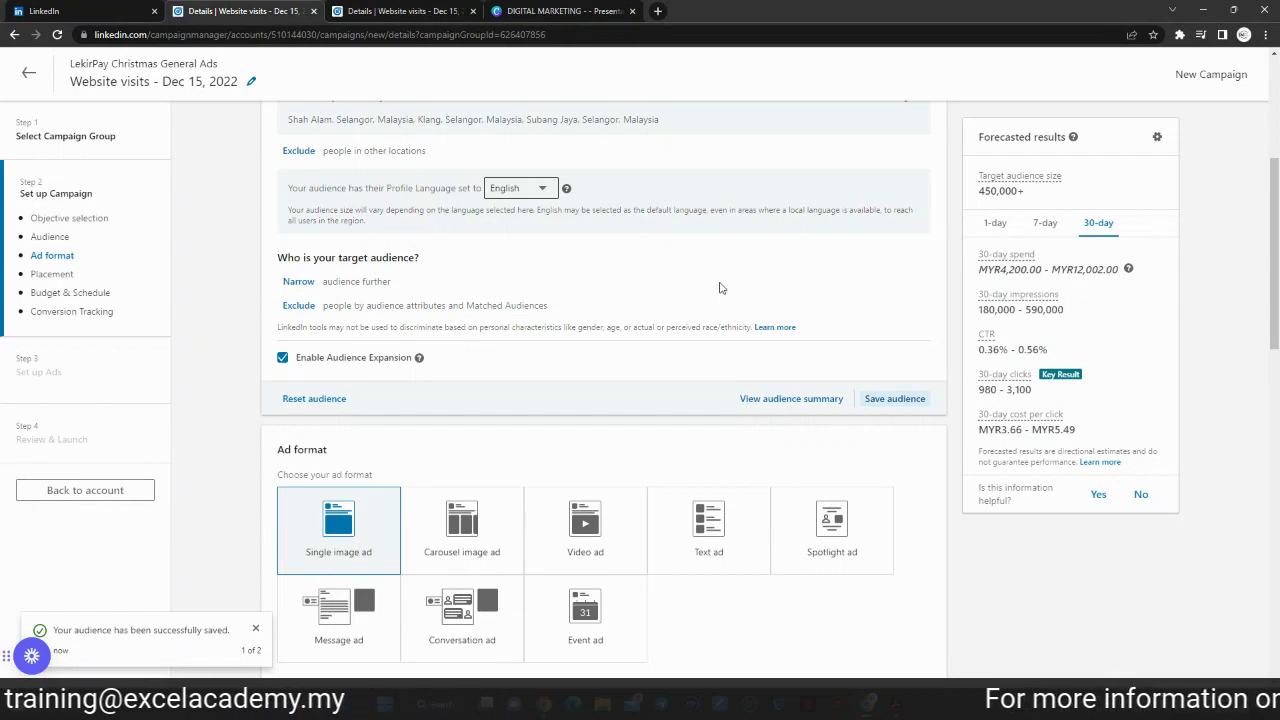
Look over the saved audience and the ad format choices, and switch to the main LinkedIn site's home feed
scroll(715, 289, down, 2)
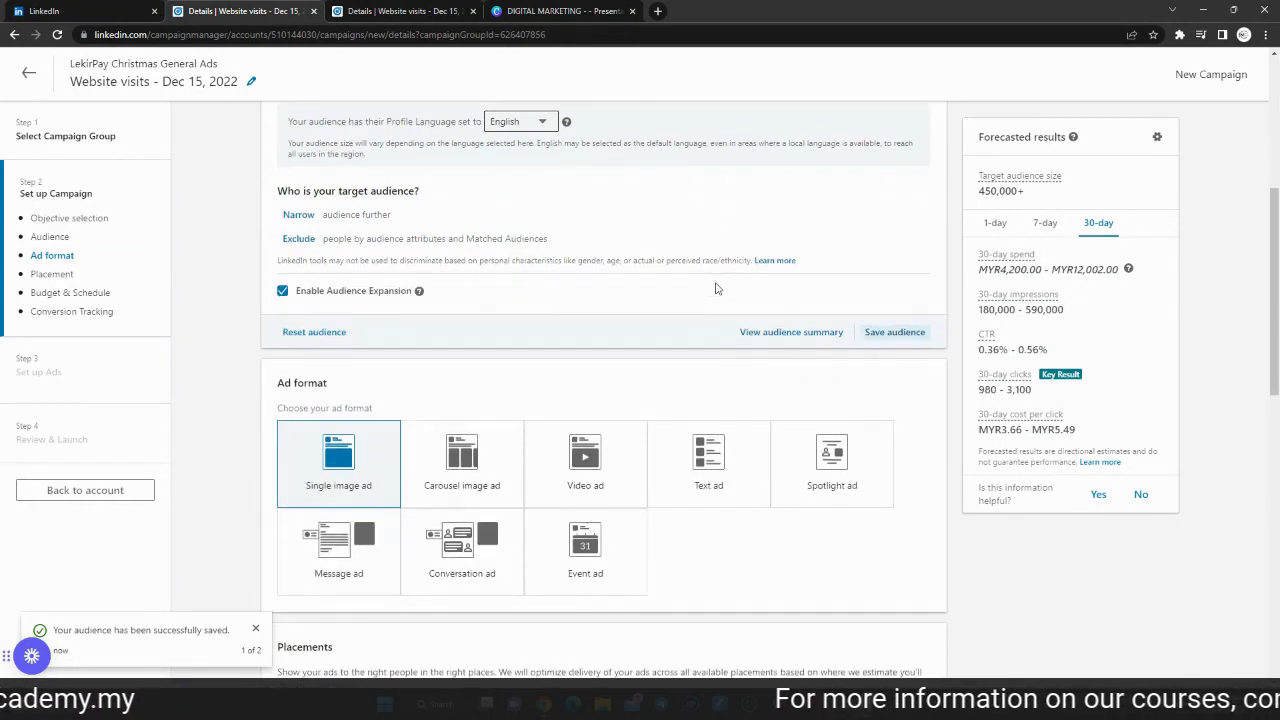
scroll(715, 289, up, 2)
scroll(715, 289, up, 2)
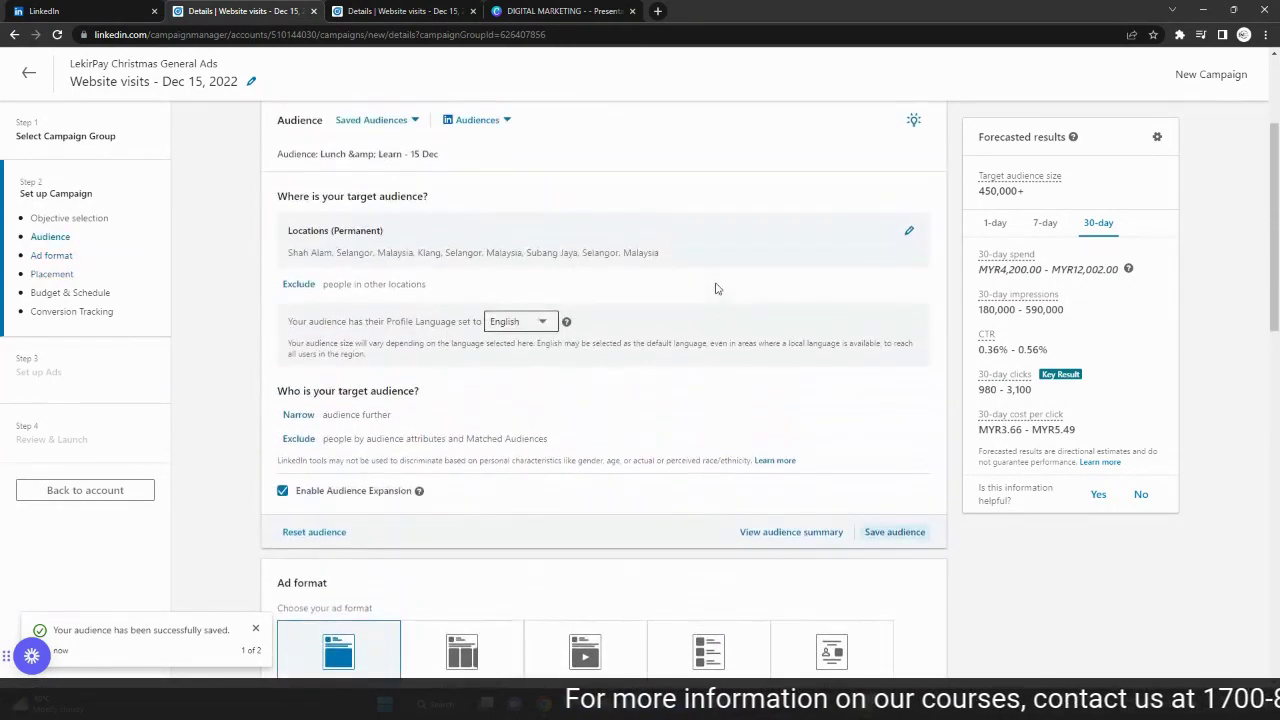
scroll(715, 289, down, 3)
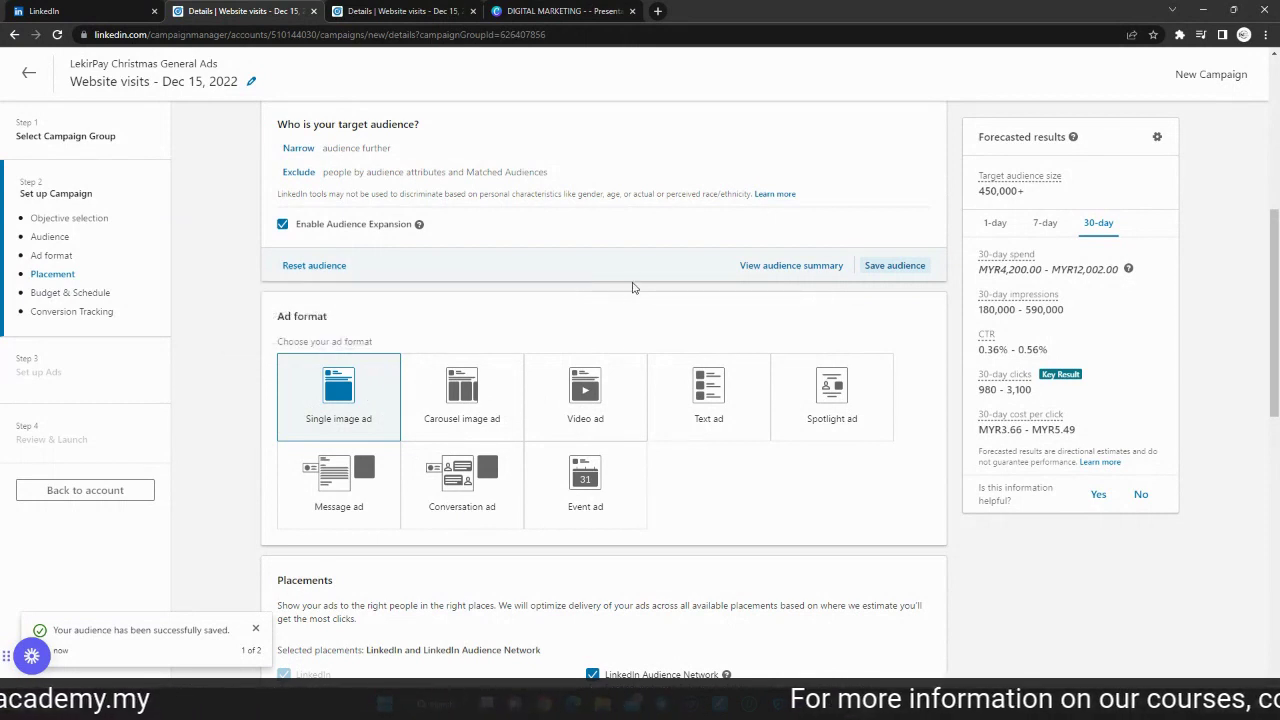
click(148, 7)
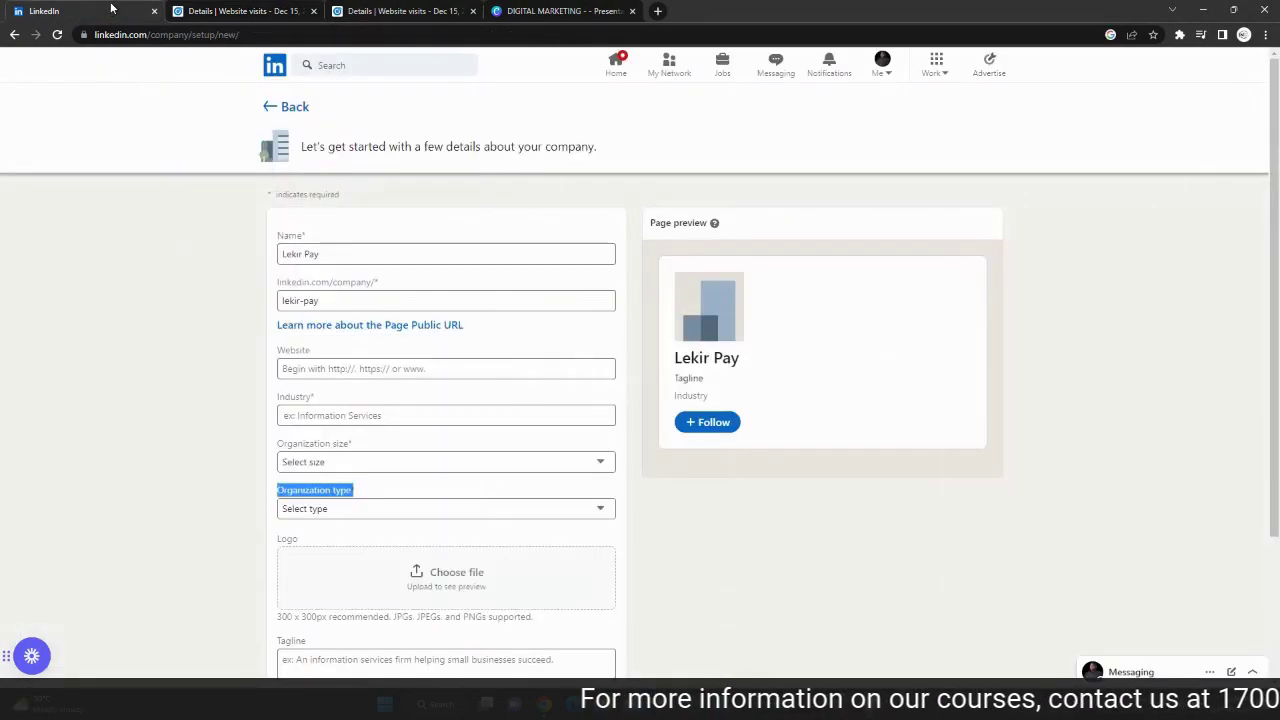
click(616, 62)
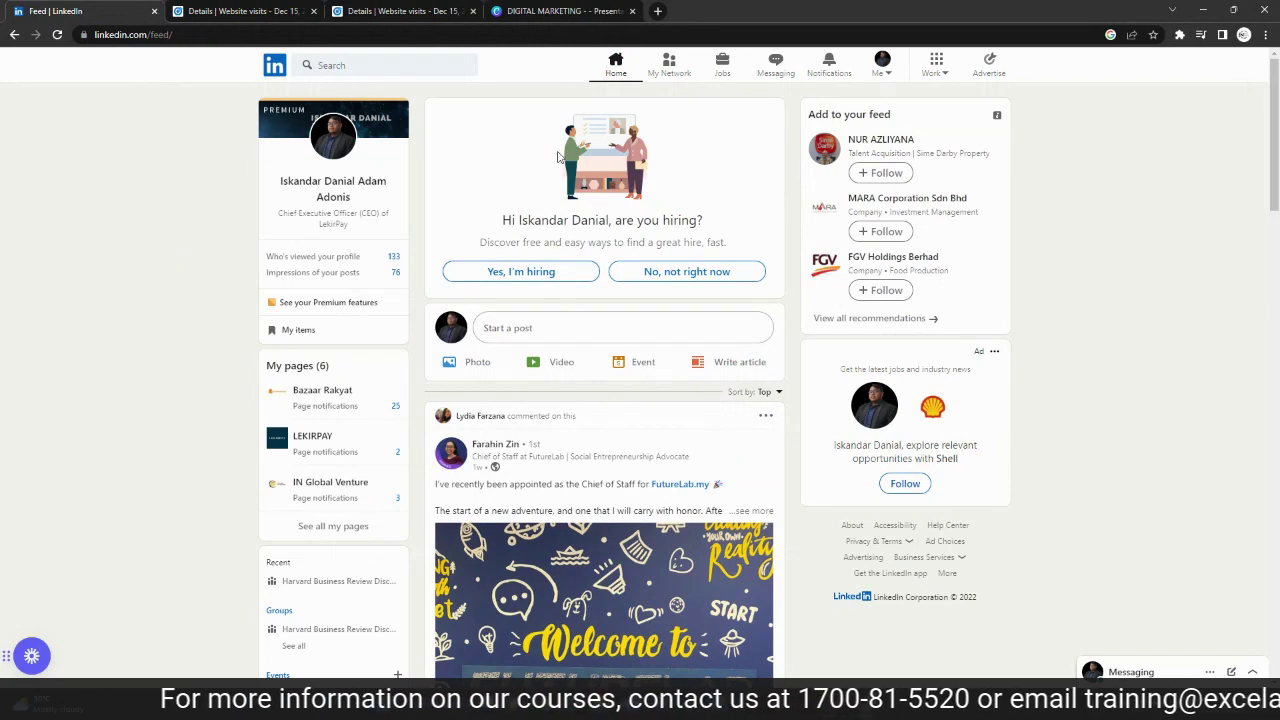
Look at the promoted Patek Philippe video post in the LinkedIn feed and return to the LekirPay Christmas General Ads campaign
scroll(750, 413, down, 3)
scroll(748, 413, down, 5)
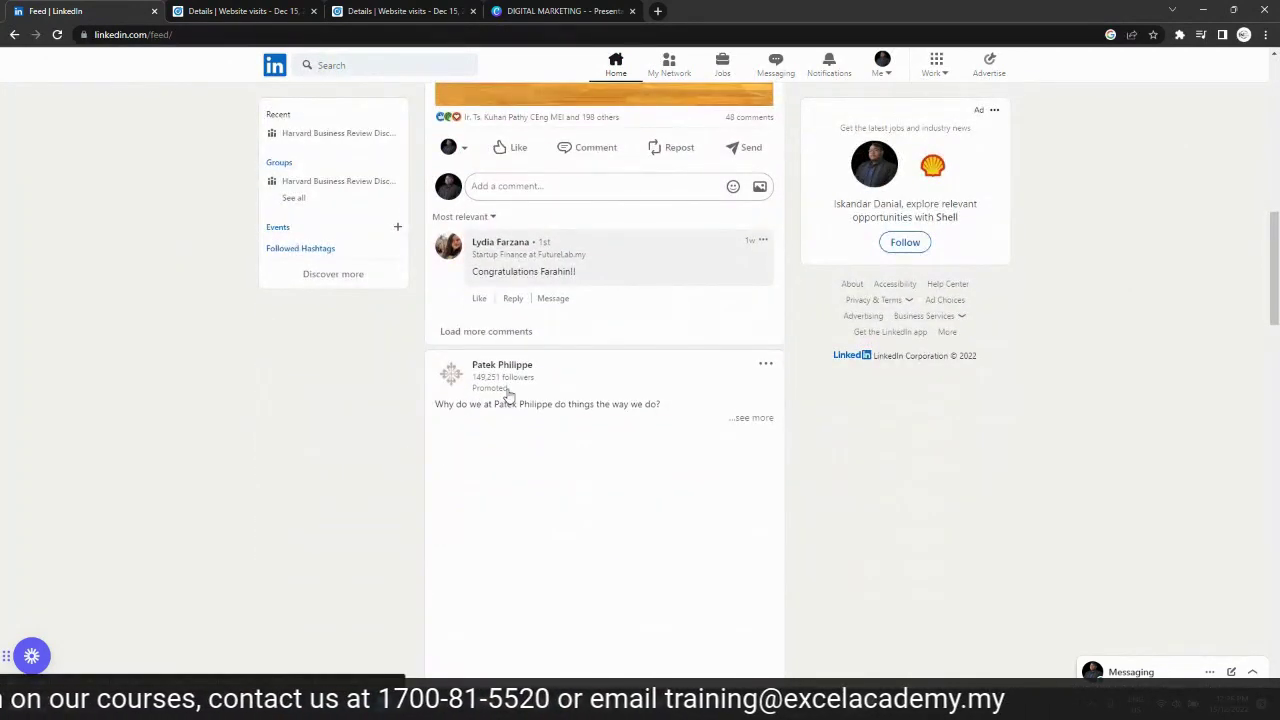
scroll(927, 475, down, 1)
scroll(927, 475, down, 2)
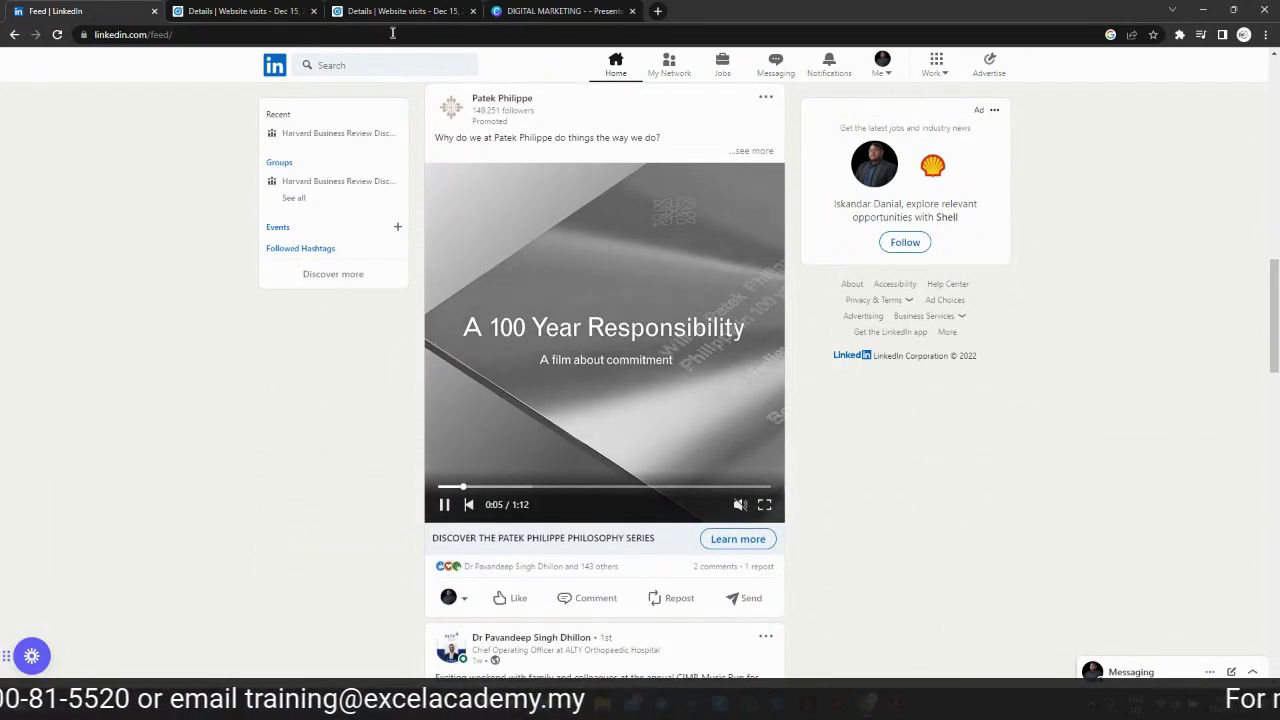
click(560, 10)
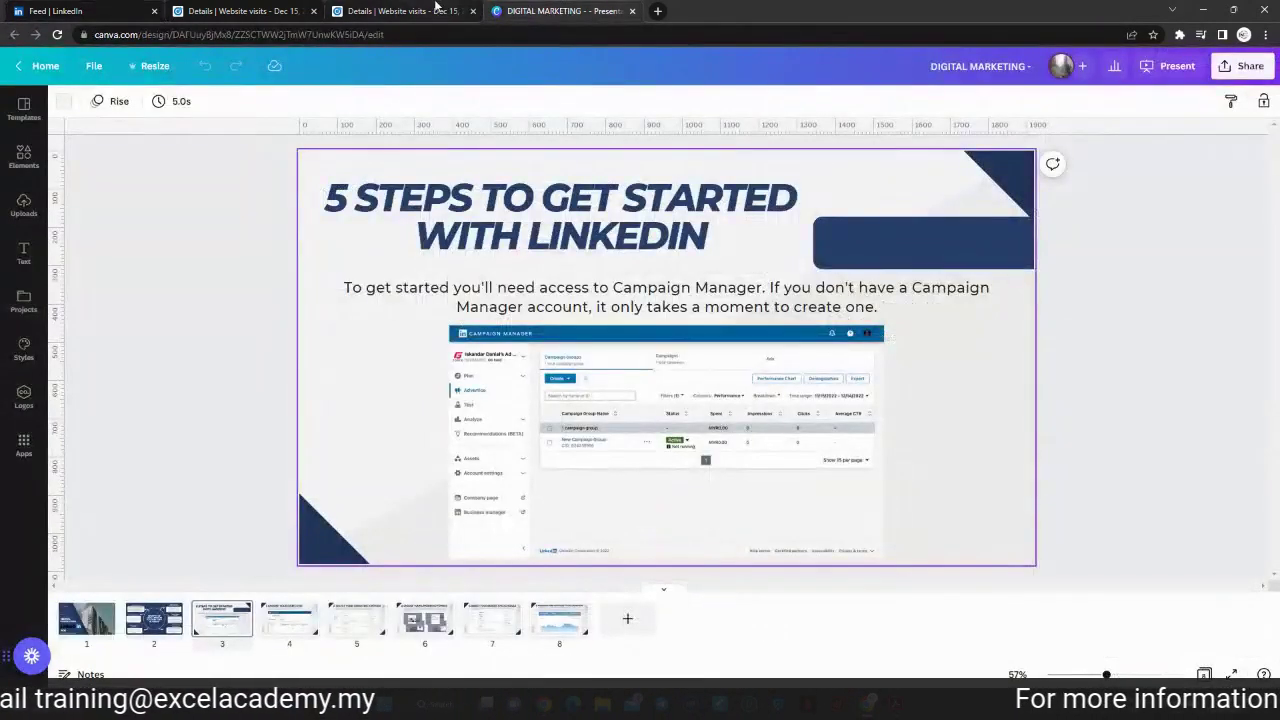
click(205, 10)
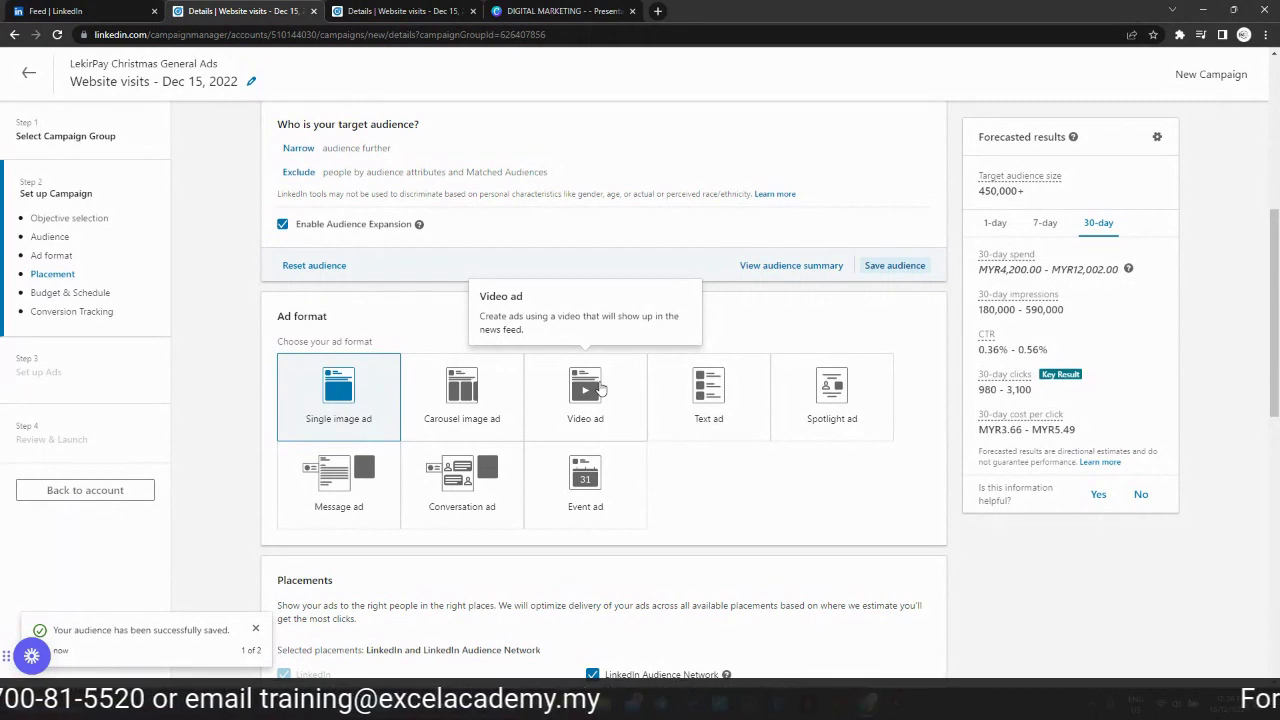
Try the Carousel image, Single image and Video ad formats for the LekirPay campaign, finishing on Text ad
click(460, 400)
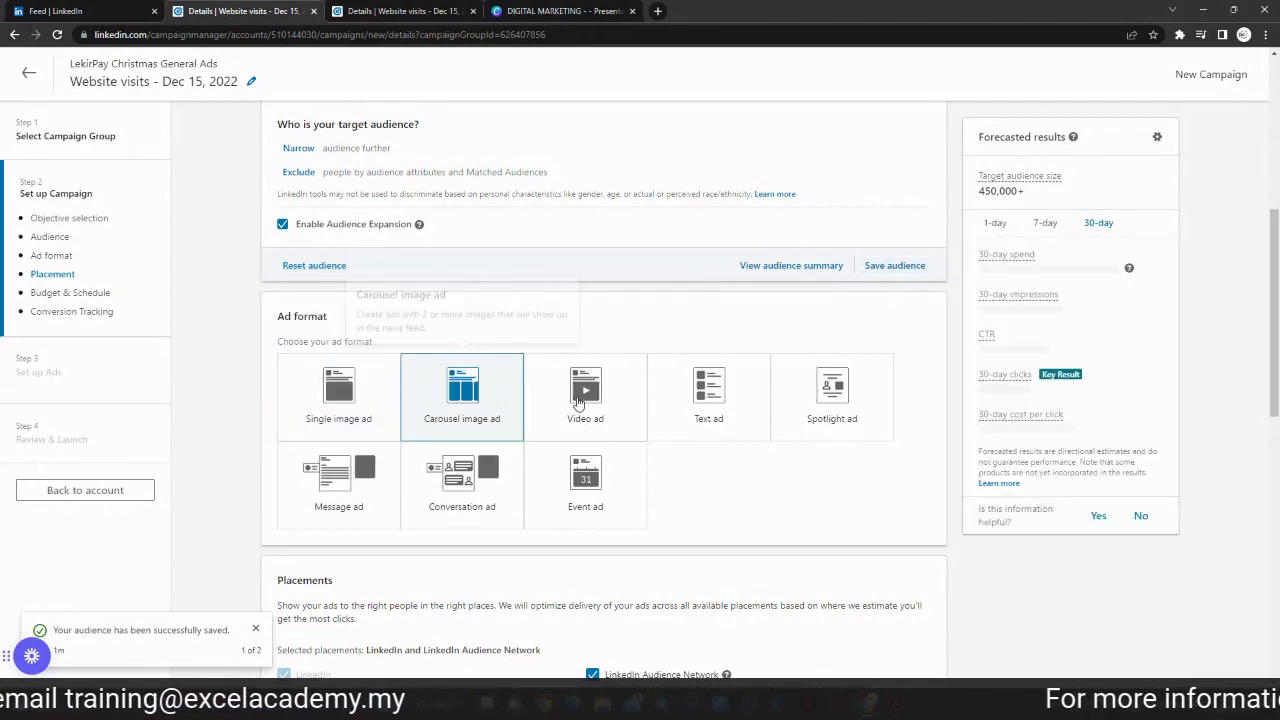
click(578, 400)
click(338, 395)
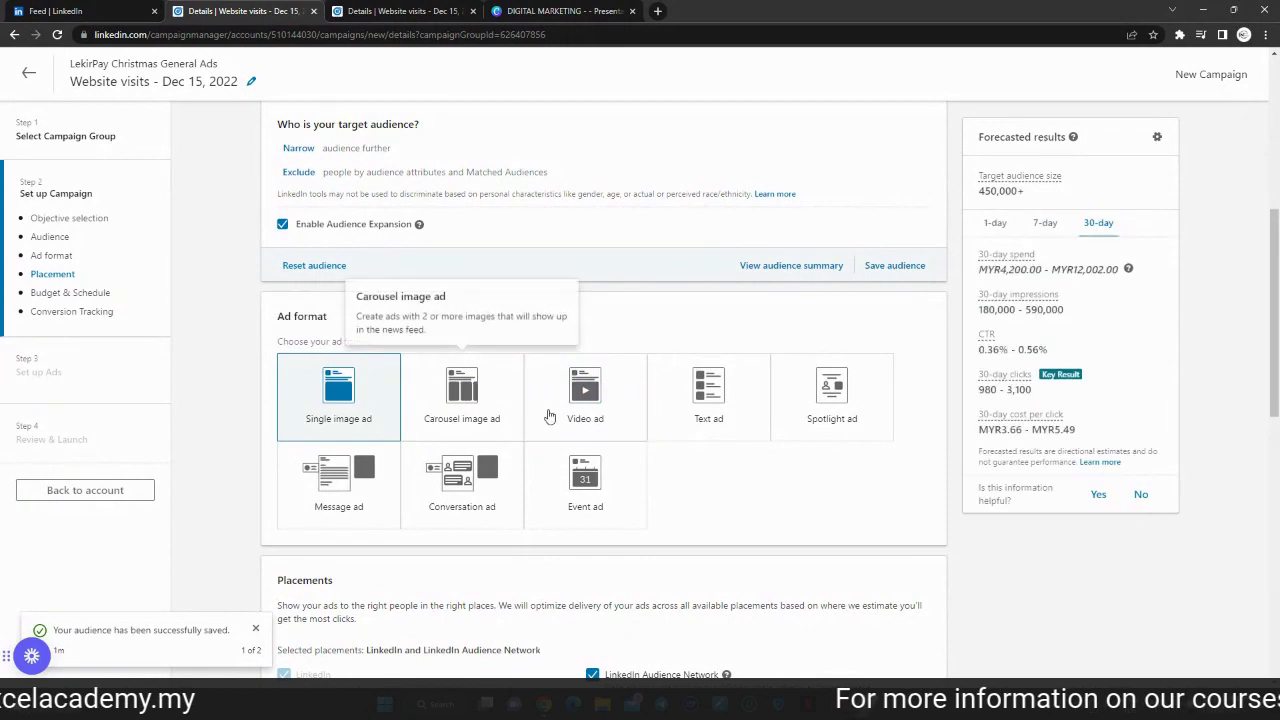
click(569, 417)
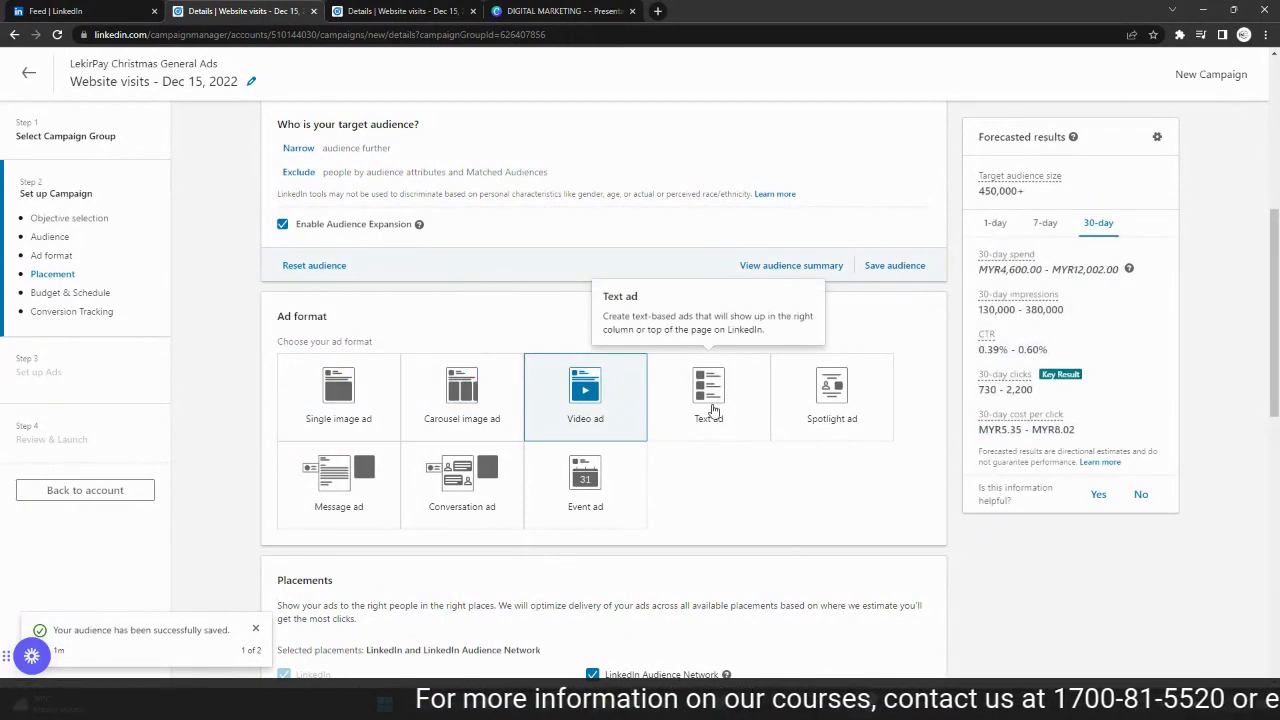
click(712, 405)
Examine the Shell ad beside the LinkedIn feed as a placement example, and switch to the New Campaign Group's Website visits campaign
click(62, 11)
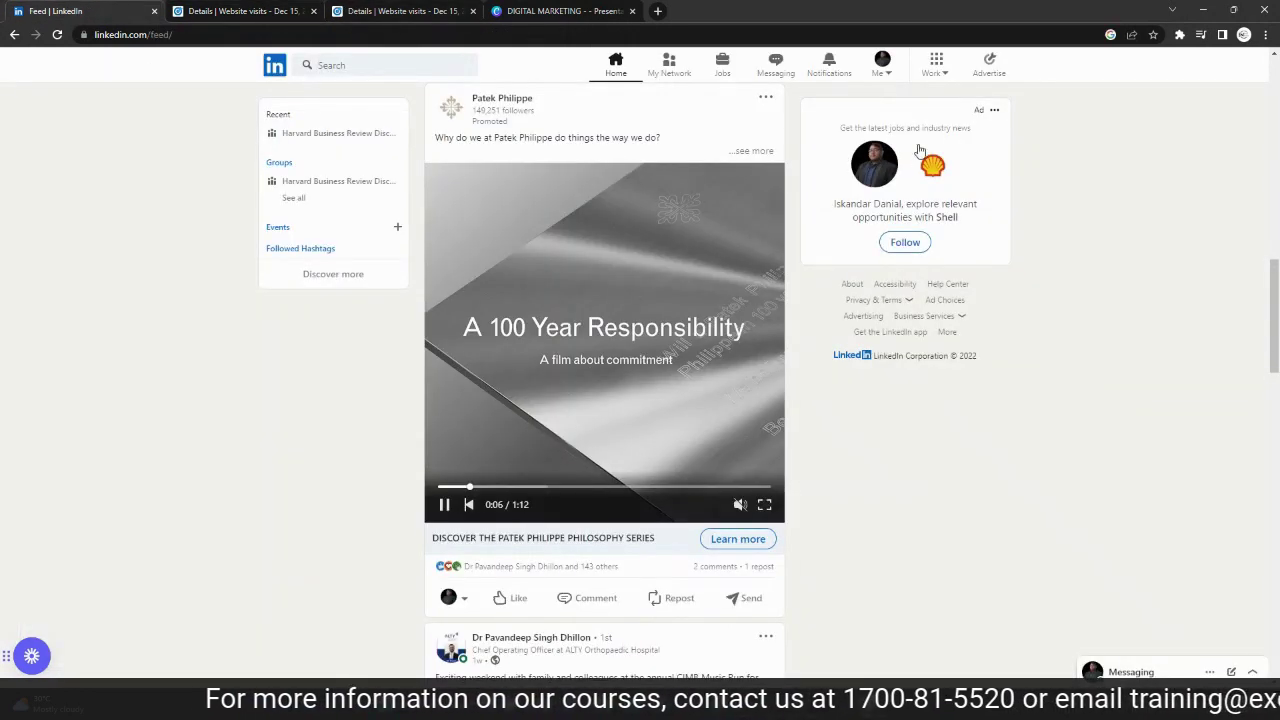
scroll(900, 147, up, 2)
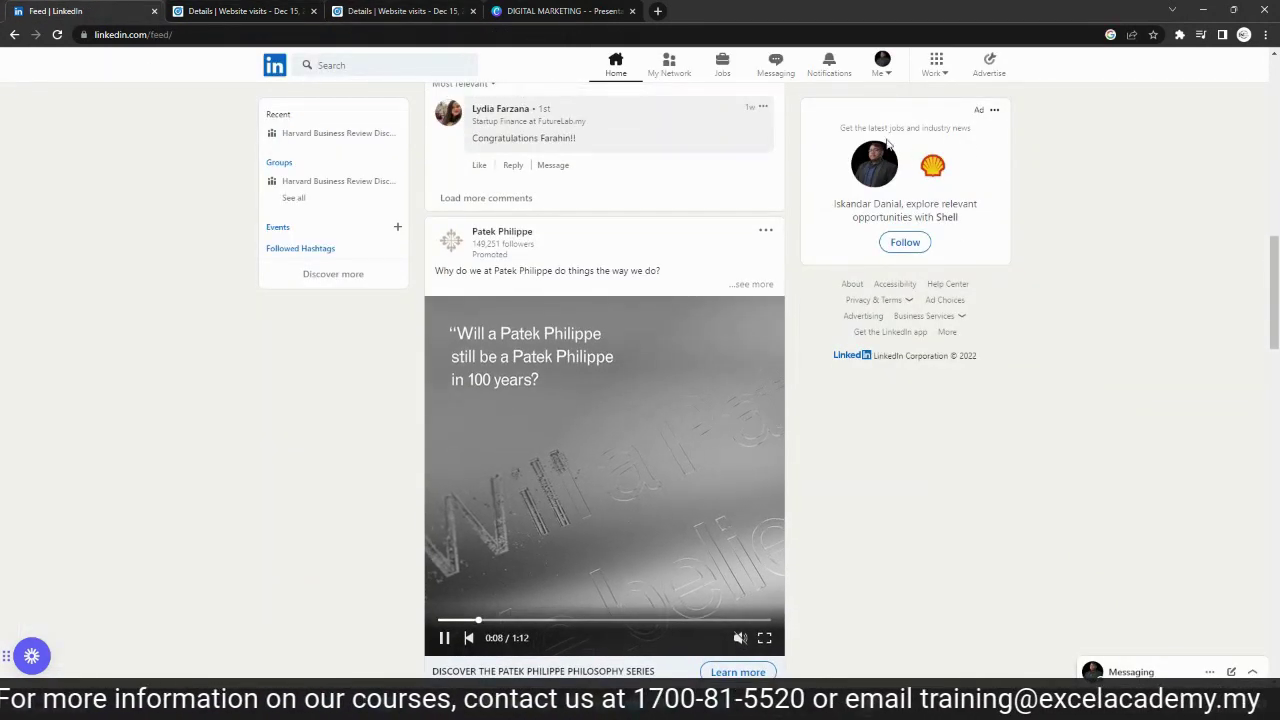
drag(851, 128, 970, 130)
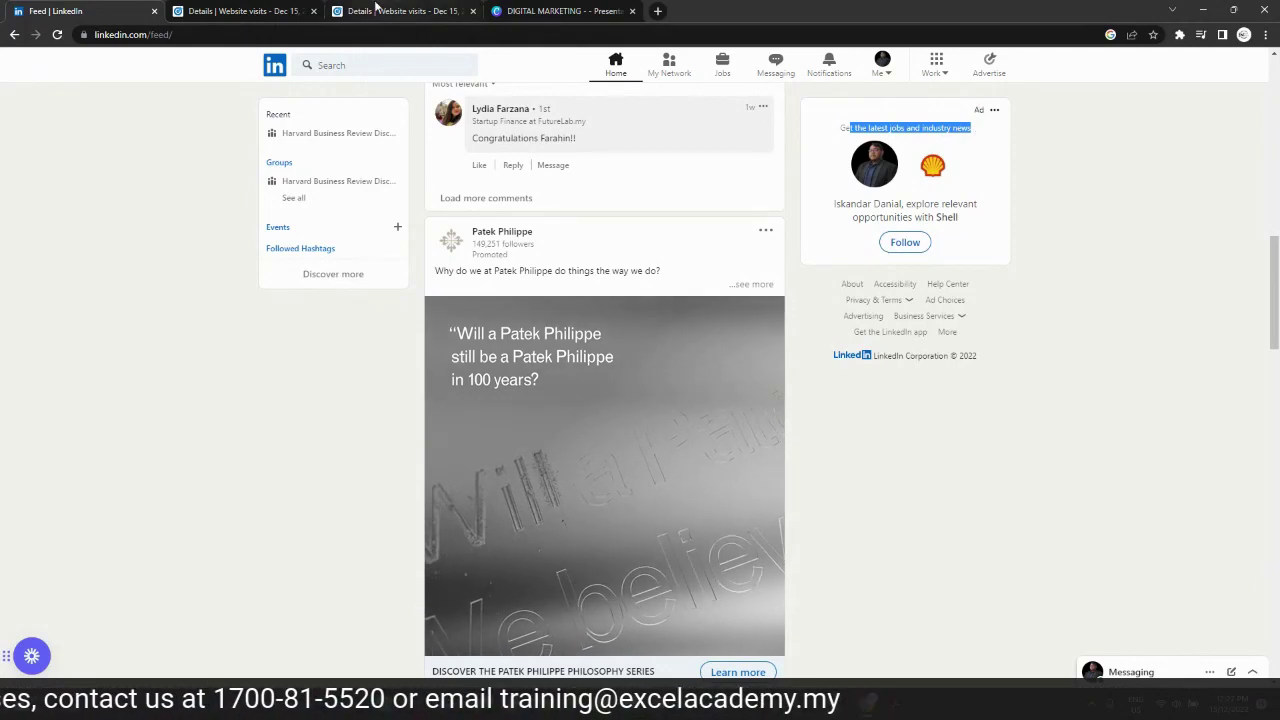
click(377, 8)
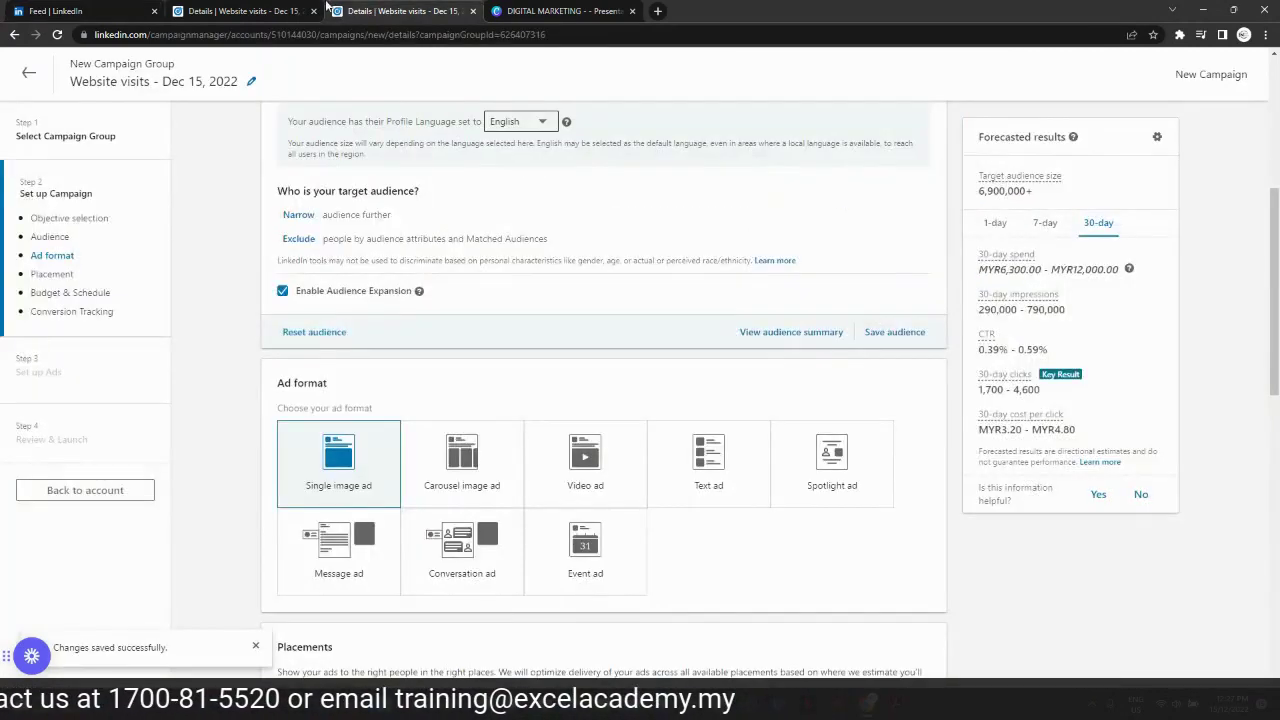
Try the Spotlight ad and Message ad formats, dismiss the audience language notice, and reselect Single image ad
click(864, 469)
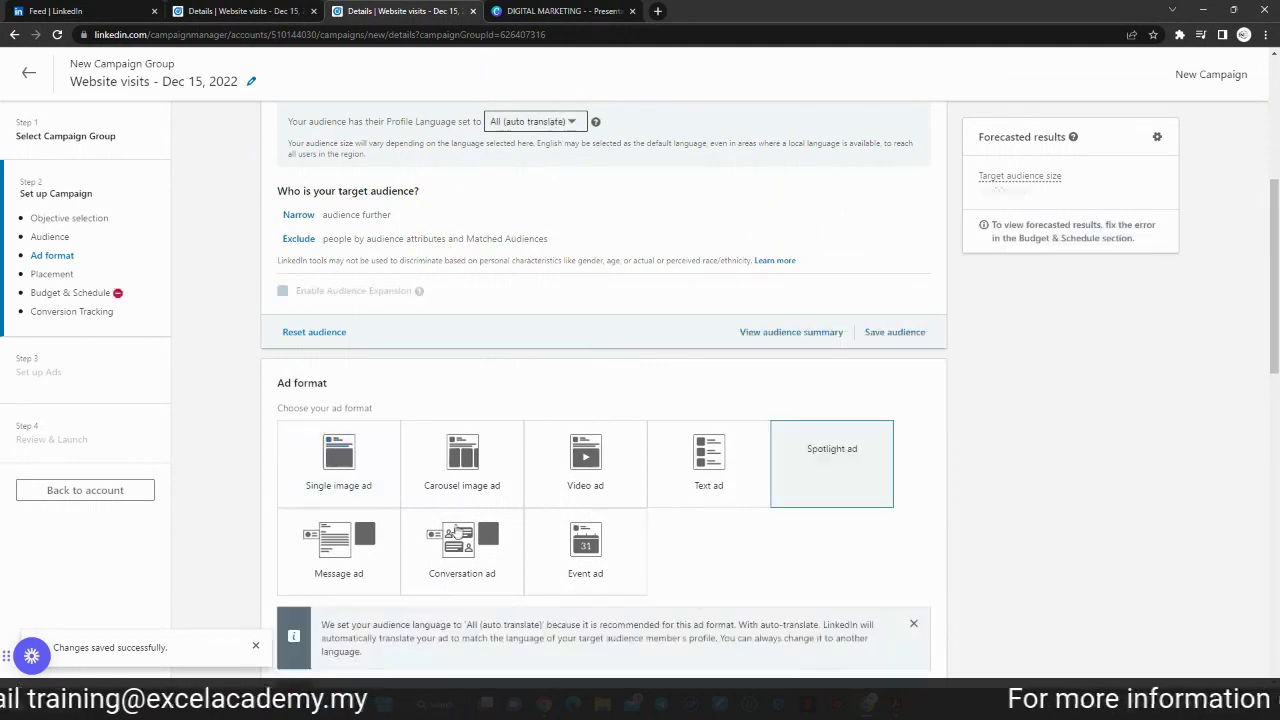
click(380, 553)
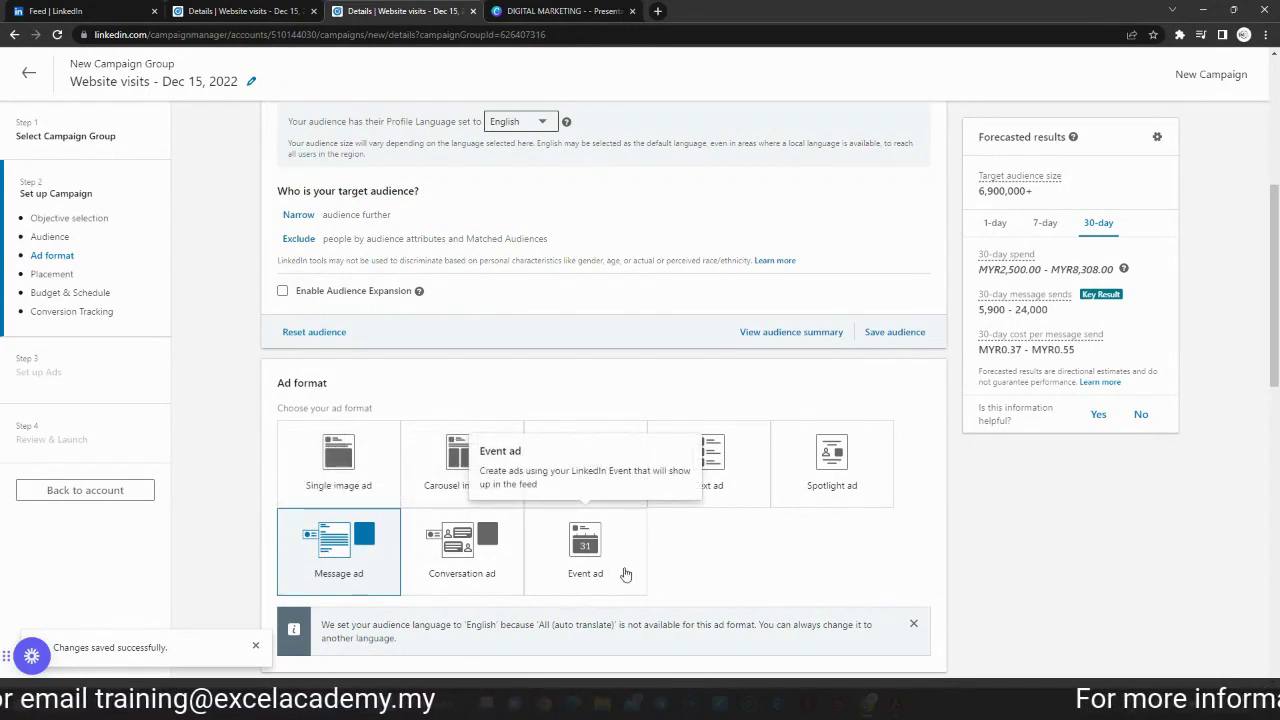
click(913, 626)
scroll(950, 621, down, 2)
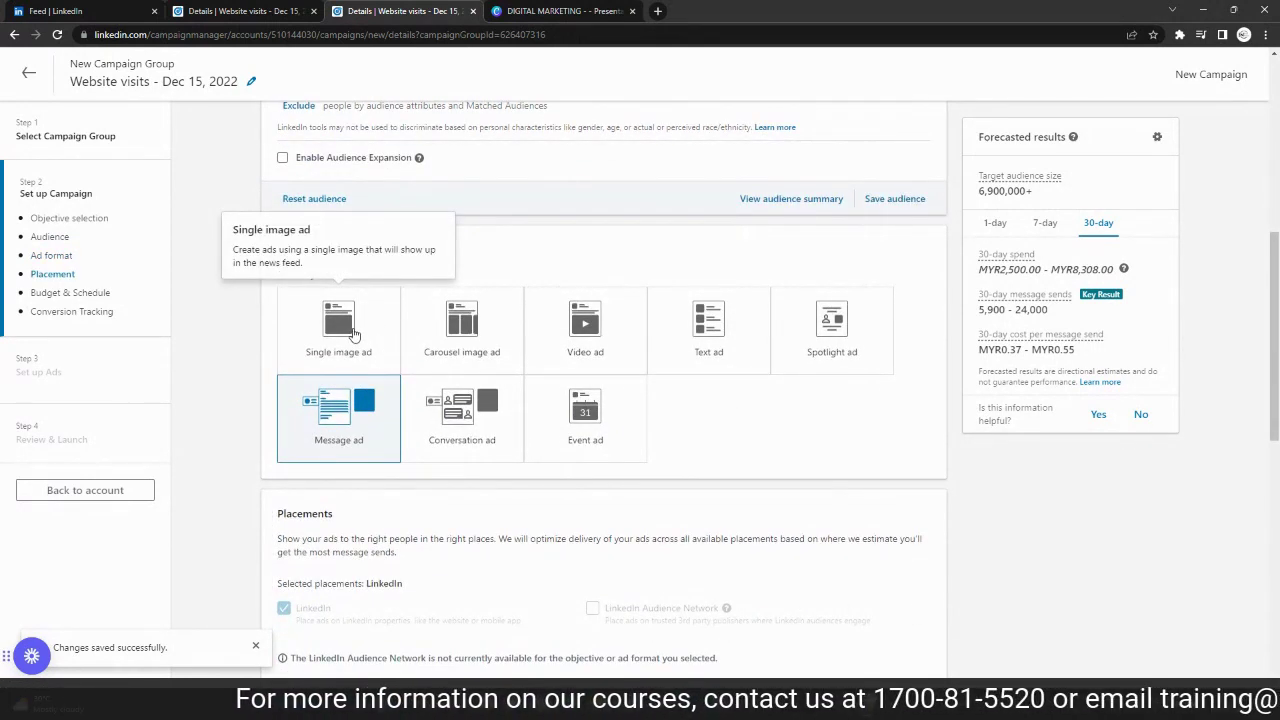
click(352, 334)
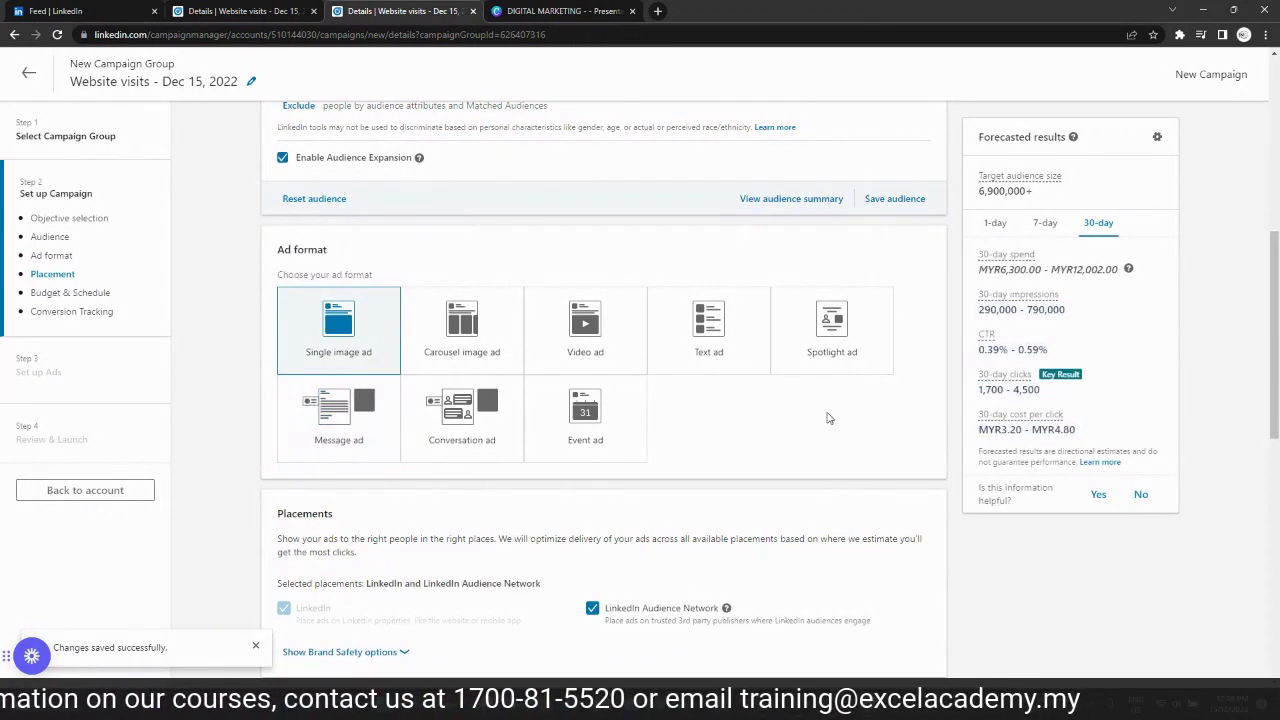
Review the LinkedIn and LinkedIn Audience Network placements and expand the brand safety options
scroll(829, 425, down, 3)
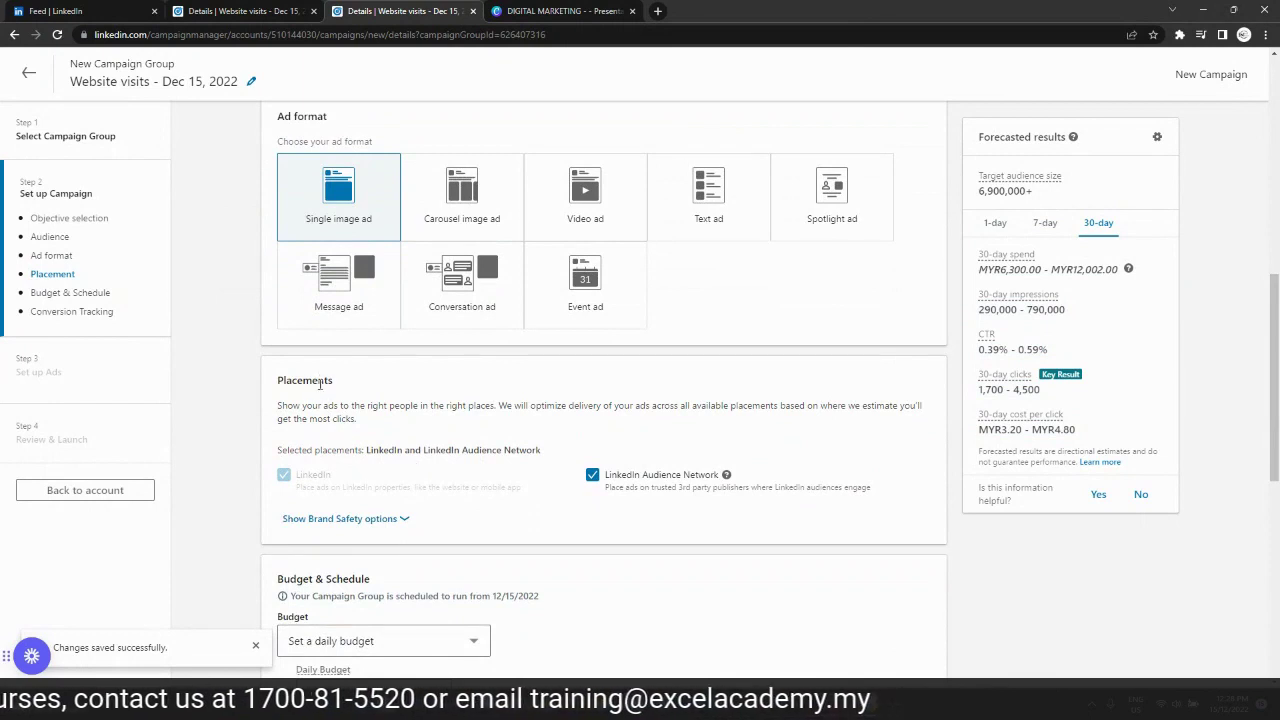
drag(279, 380, 346, 382)
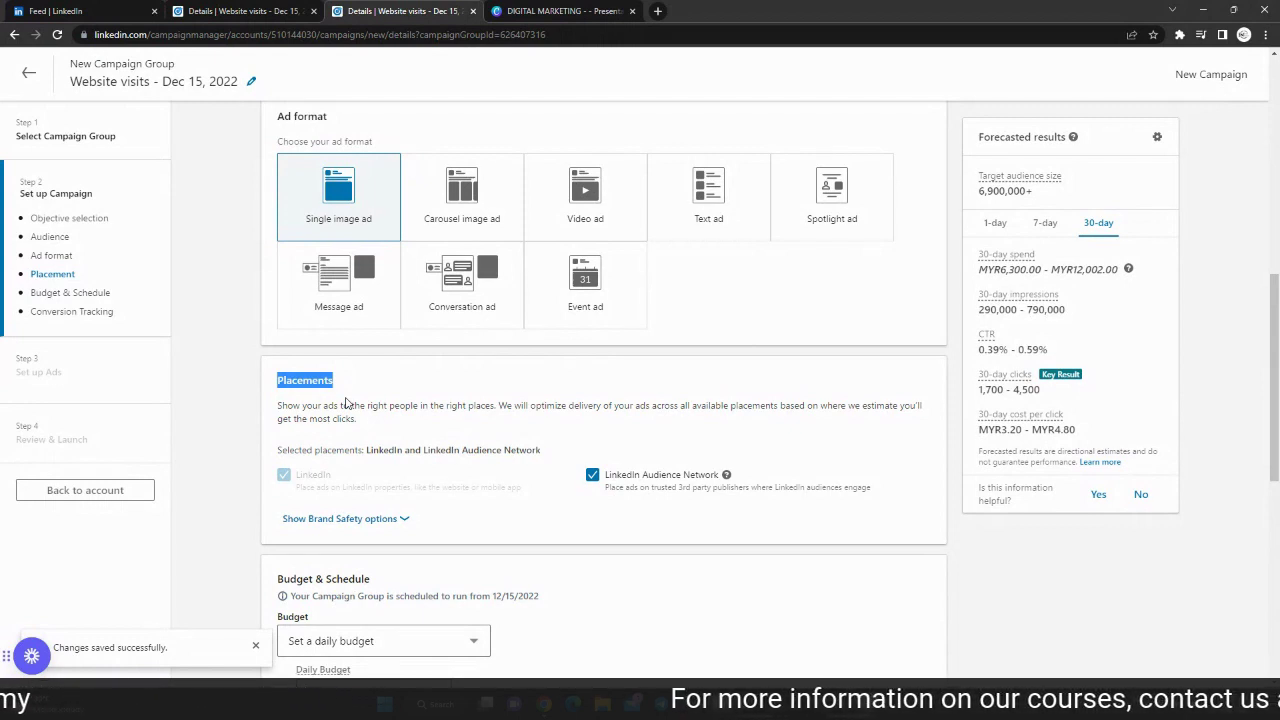
drag(298, 478, 528, 492)
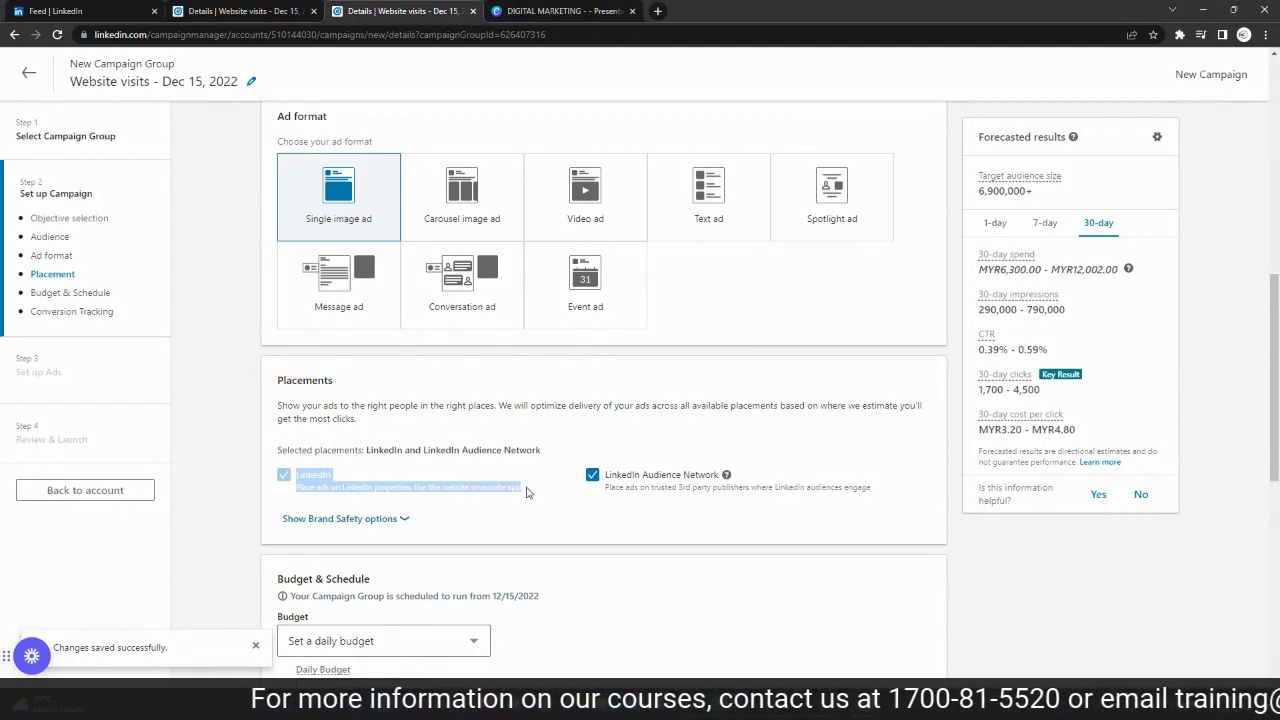
click(528, 492)
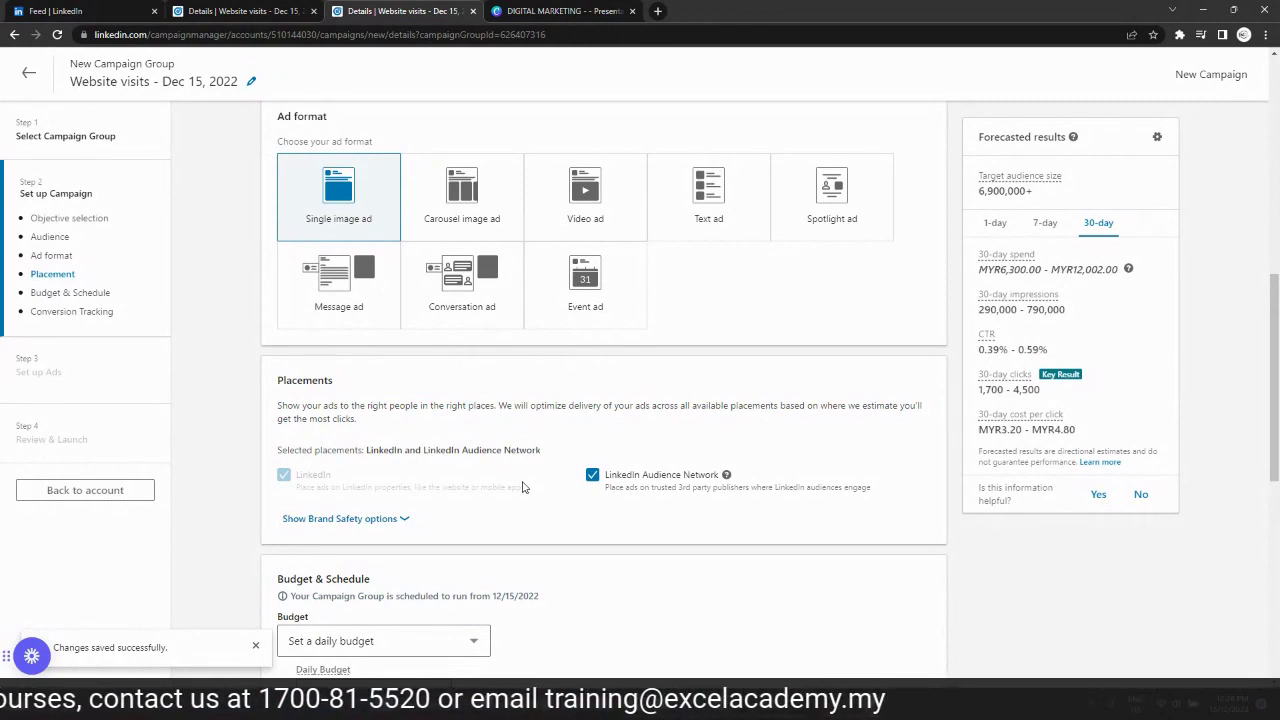
drag(298, 474, 532, 490)
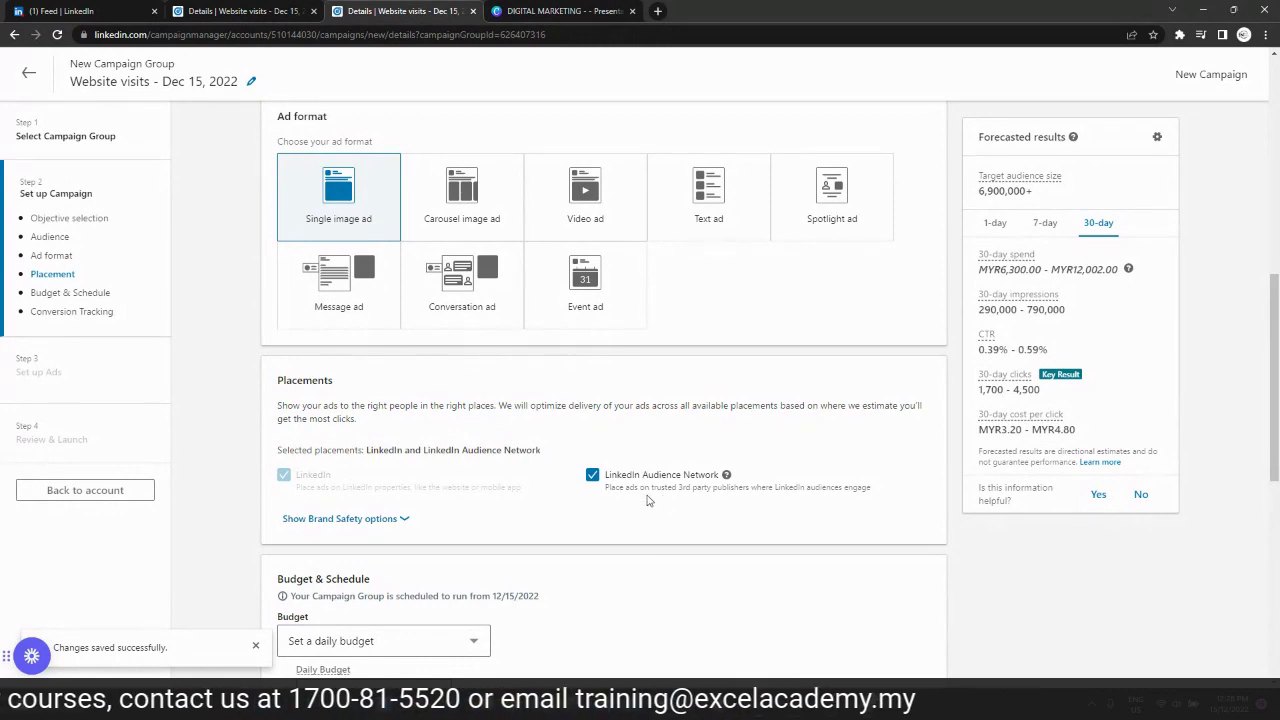
scroll(650, 494, down, 1)
click(324, 319)
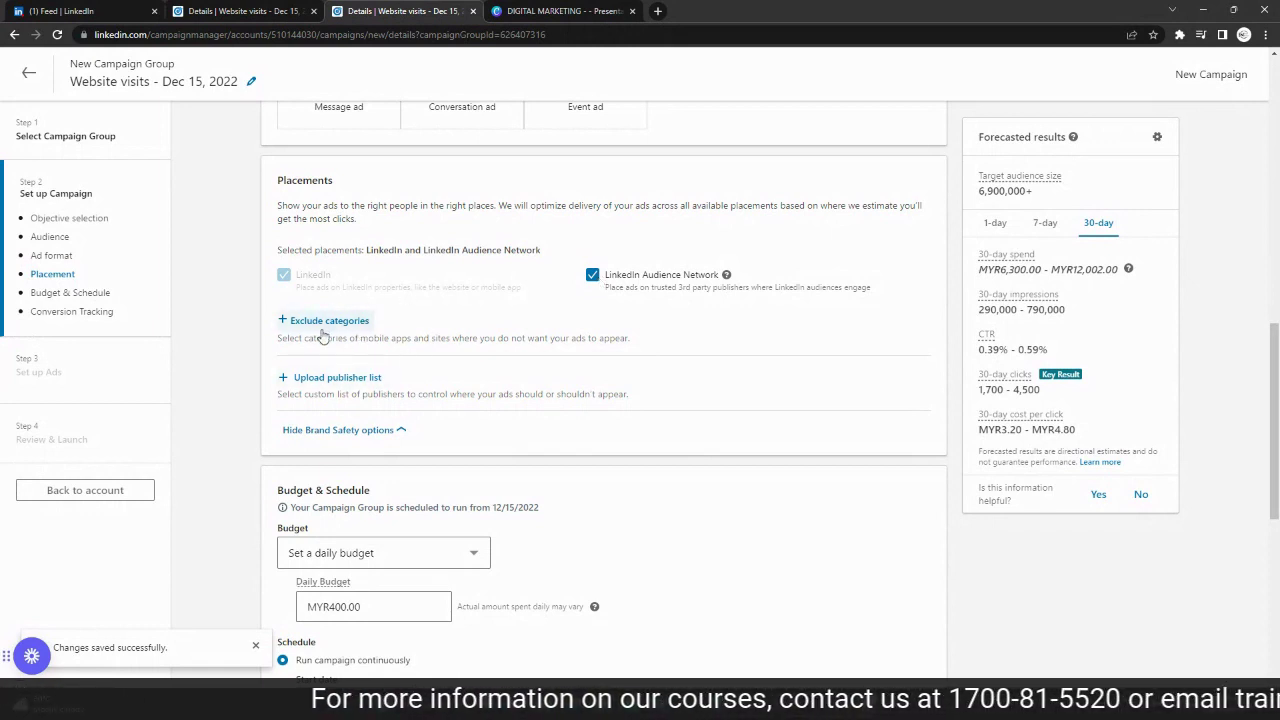
Try to set the campaign's daily budget to MYR60.00
scroll(930, 472, down, 2)
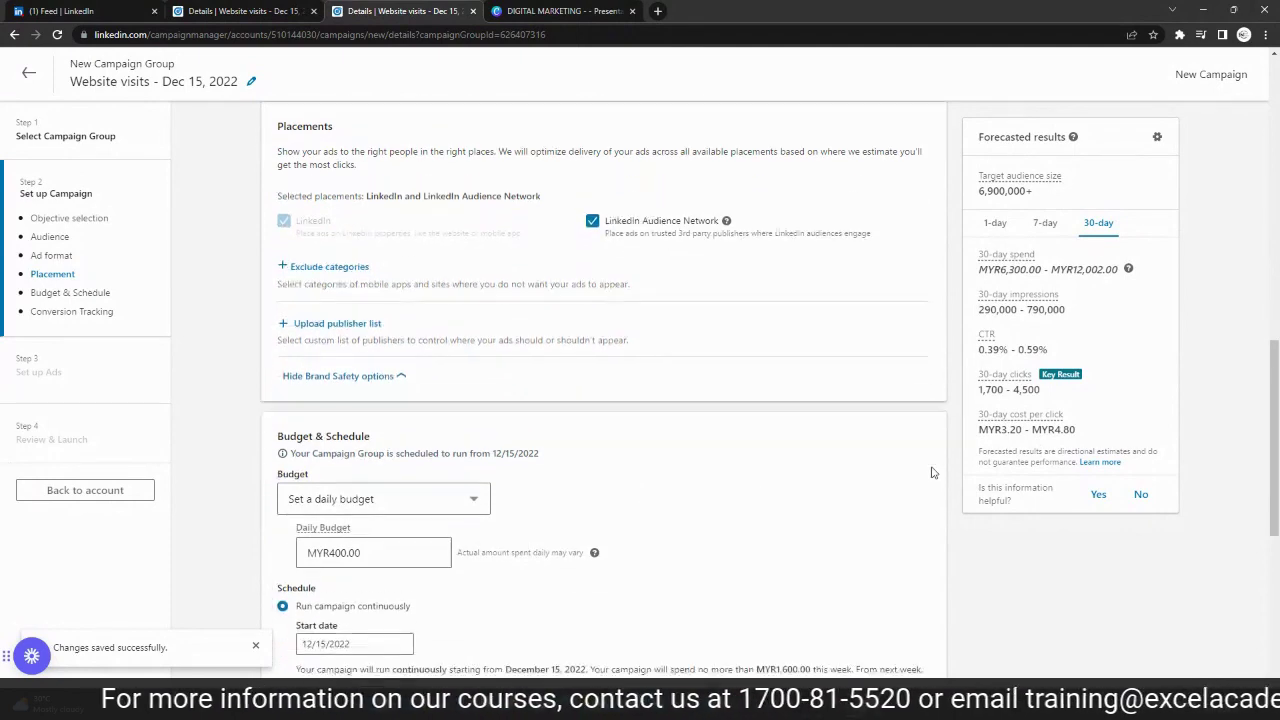
scroll(932, 472, down, 1)
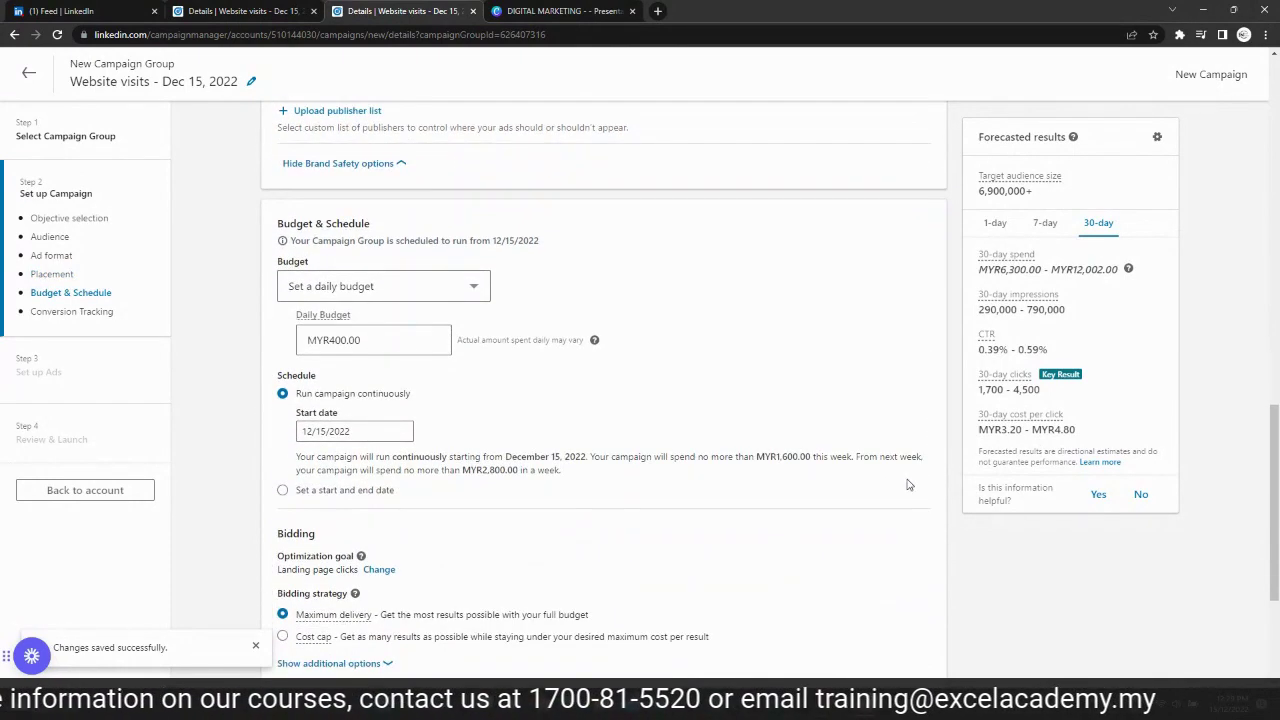
click(408, 340)
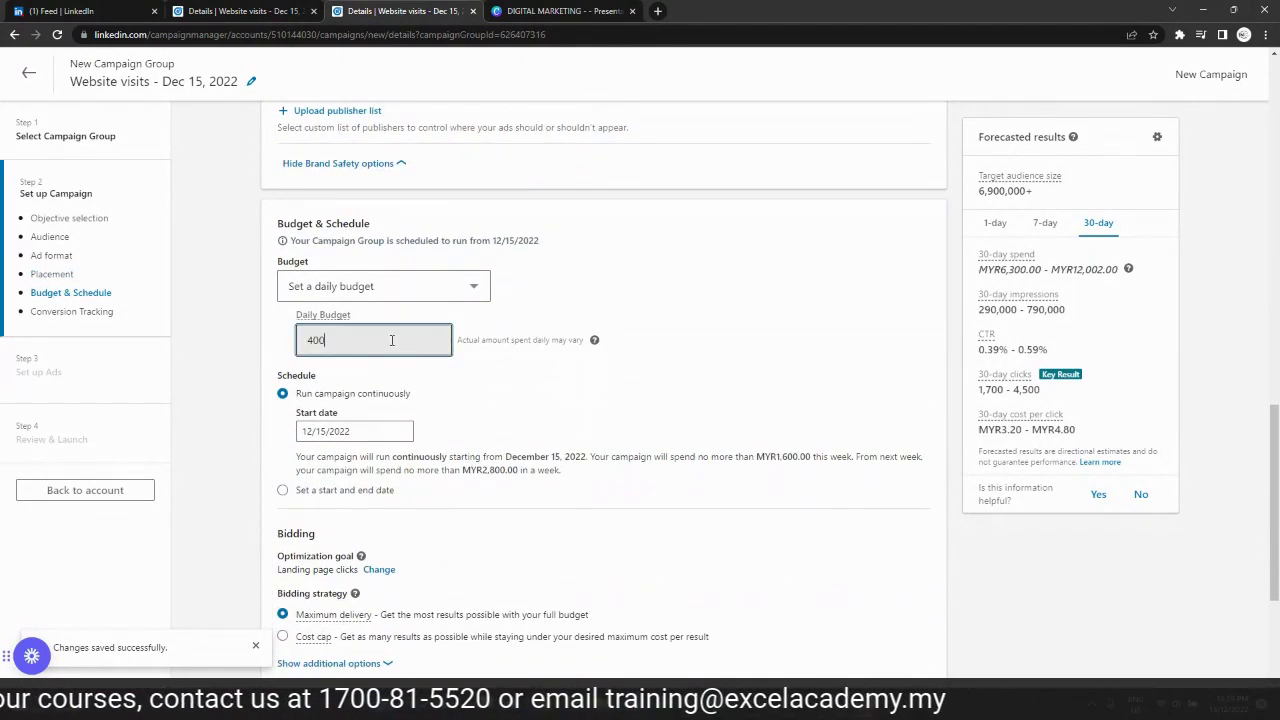
drag(392, 341, 298, 344)
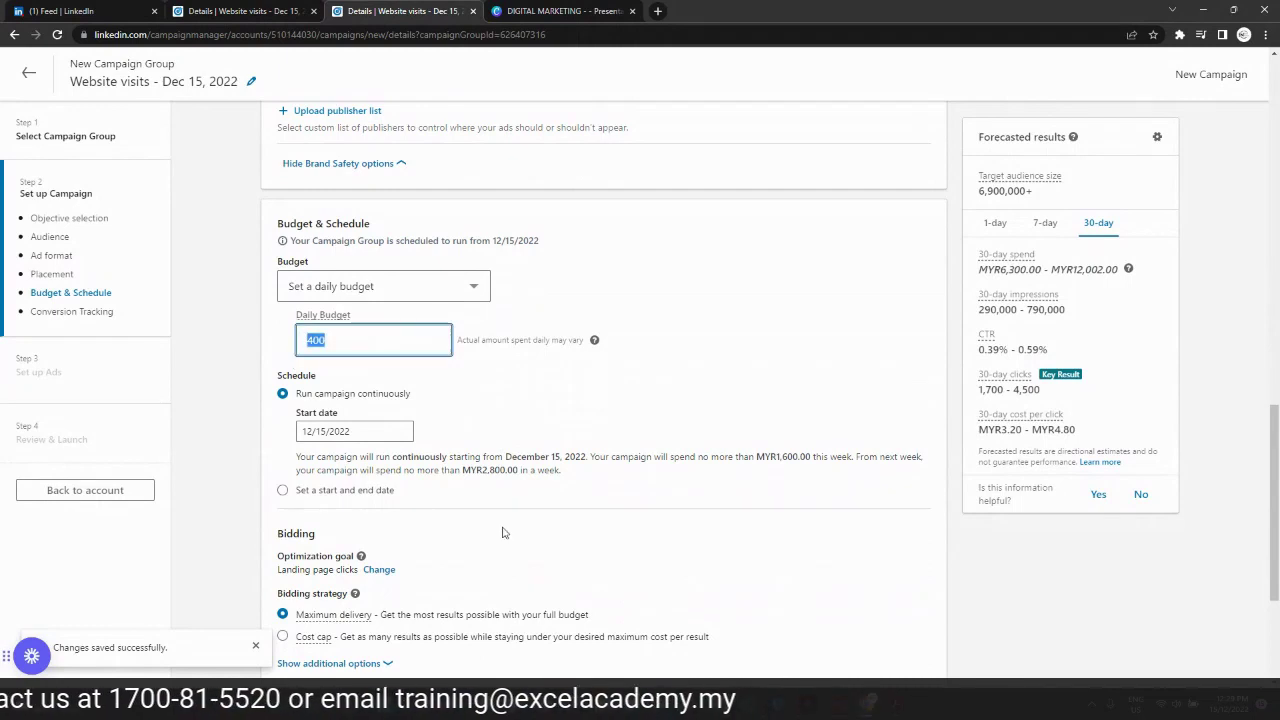
text(60)
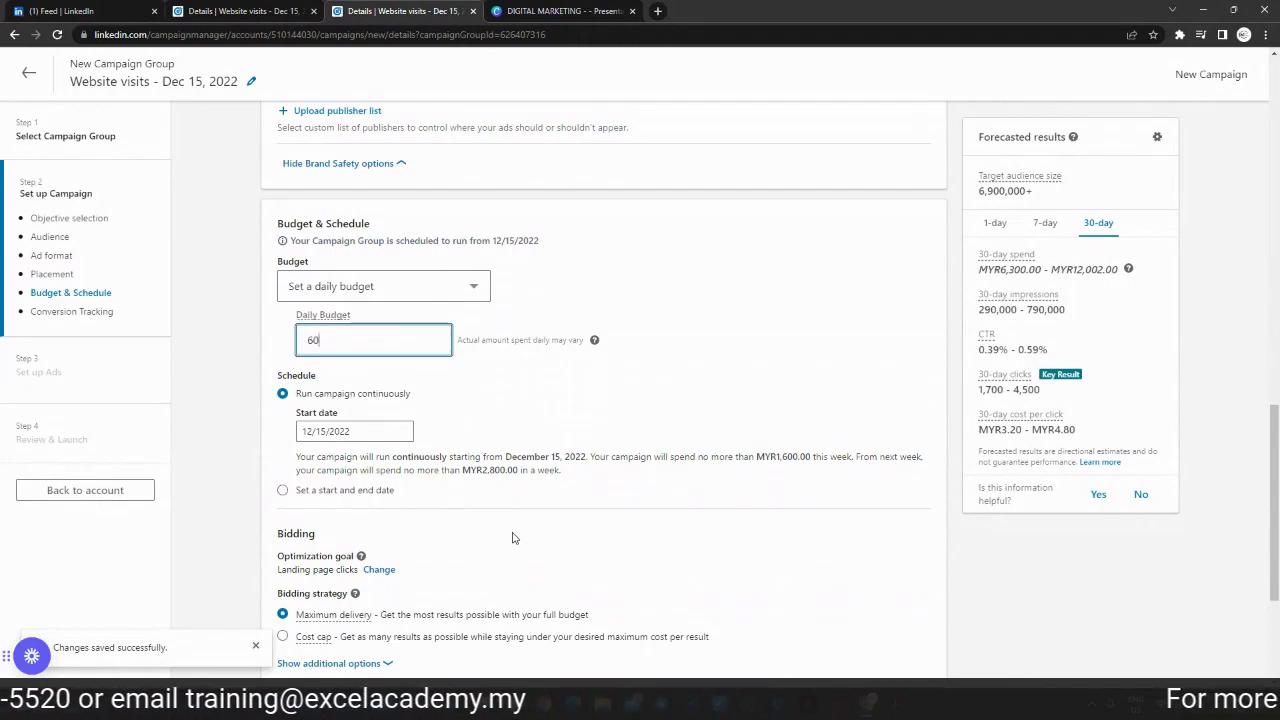
click(588, 406)
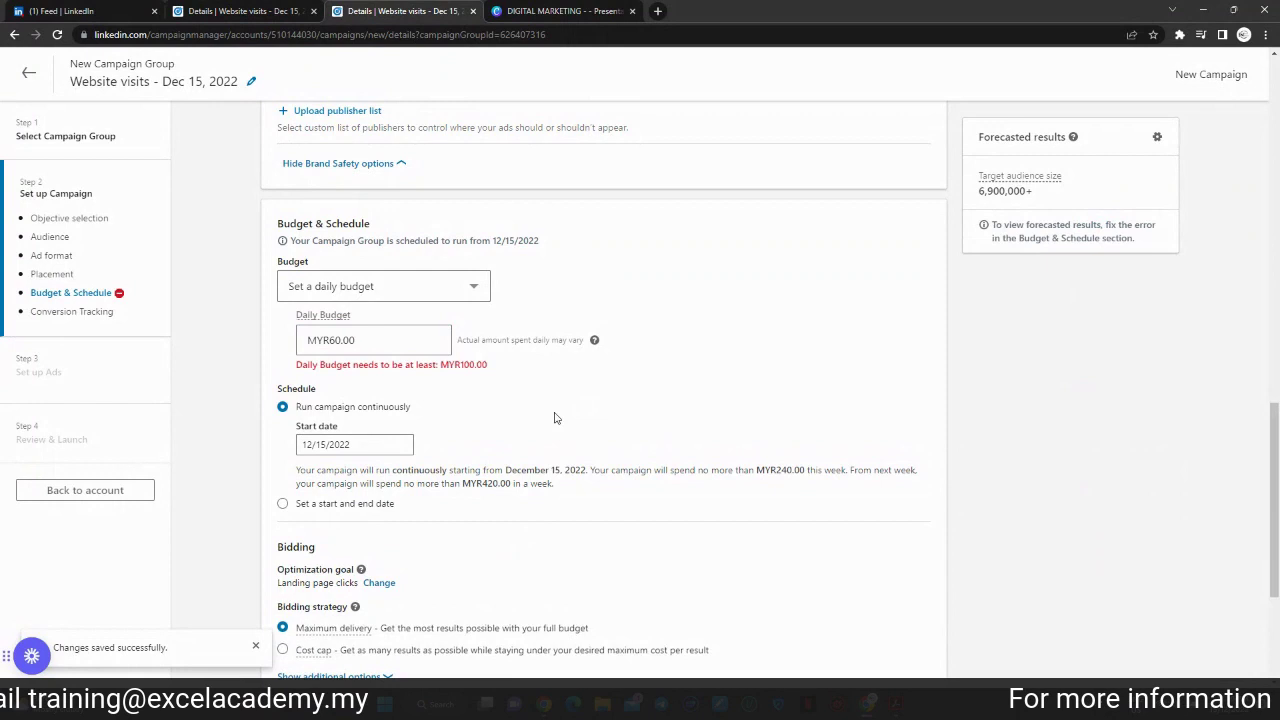
Set the campaign's daily budget to MYR100.00
click(402, 338)
key(ctrl+a)
text(100)
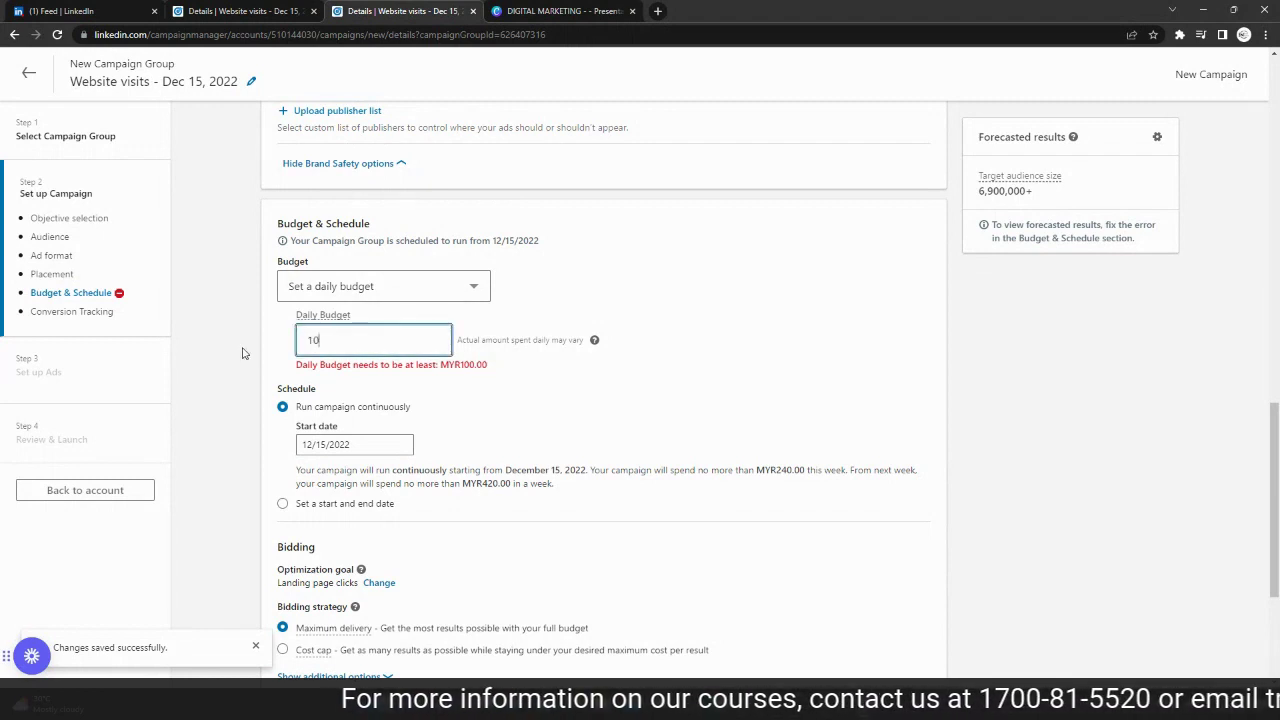
click(242, 353)
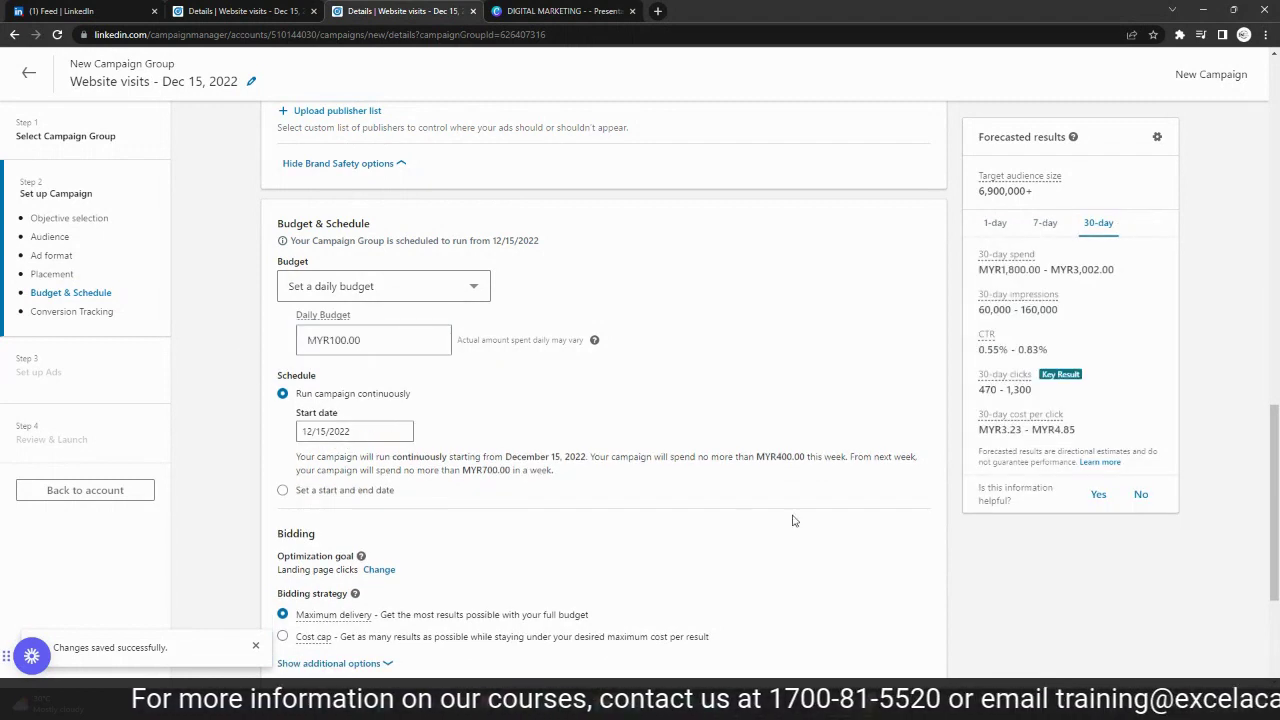
Review the bidding section and the available optimization goals, closing the choices without changing Landing page clicks
scroll(696, 317, down, 2)
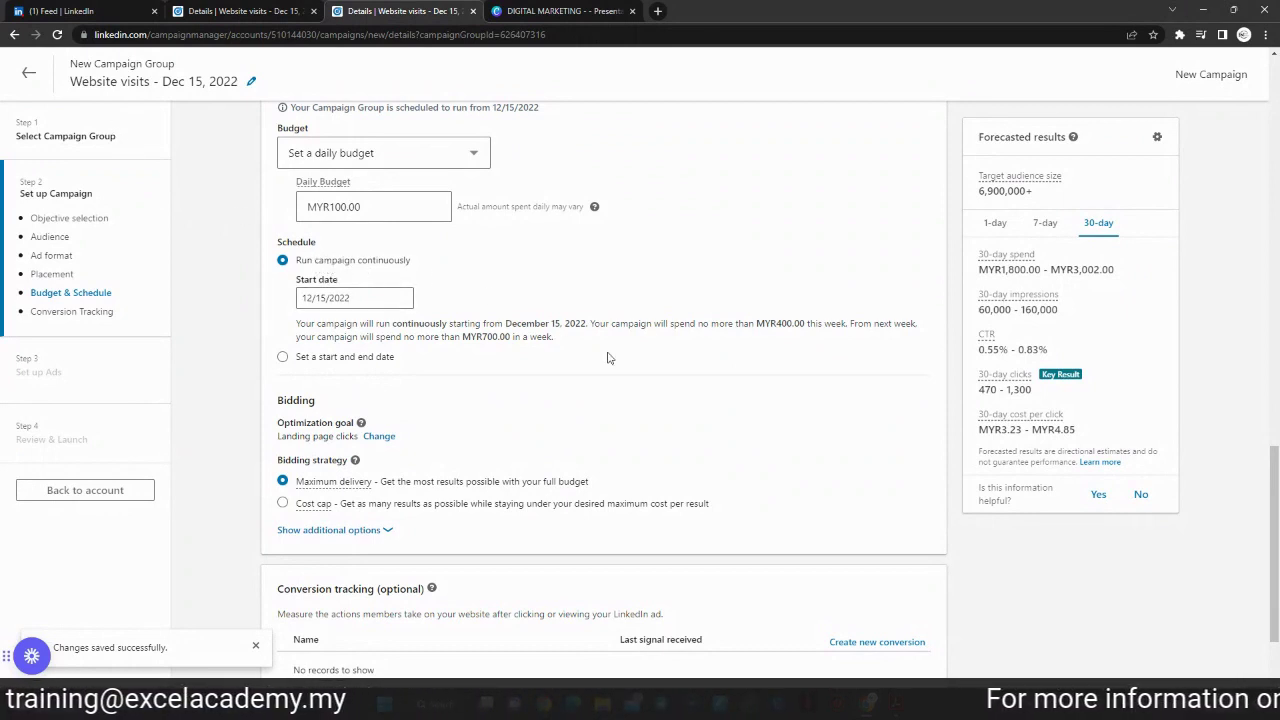
scroll(686, 370, down, 2)
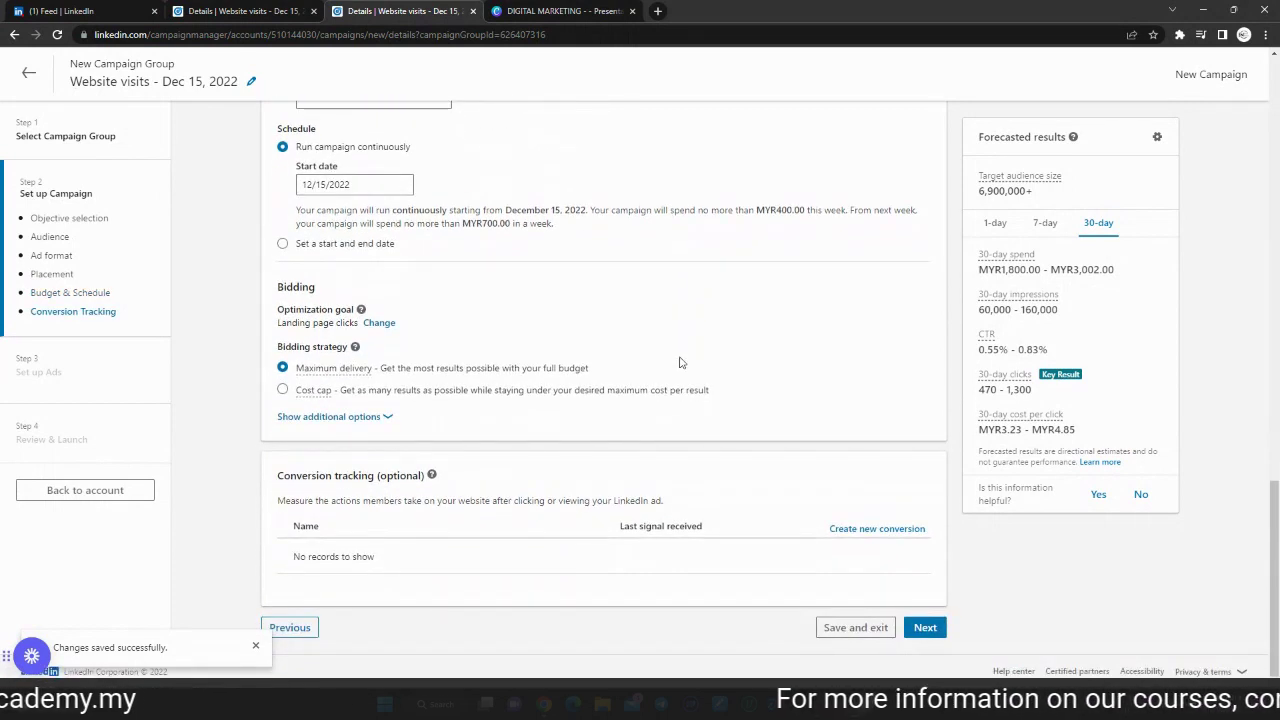
drag(278, 287, 318, 292)
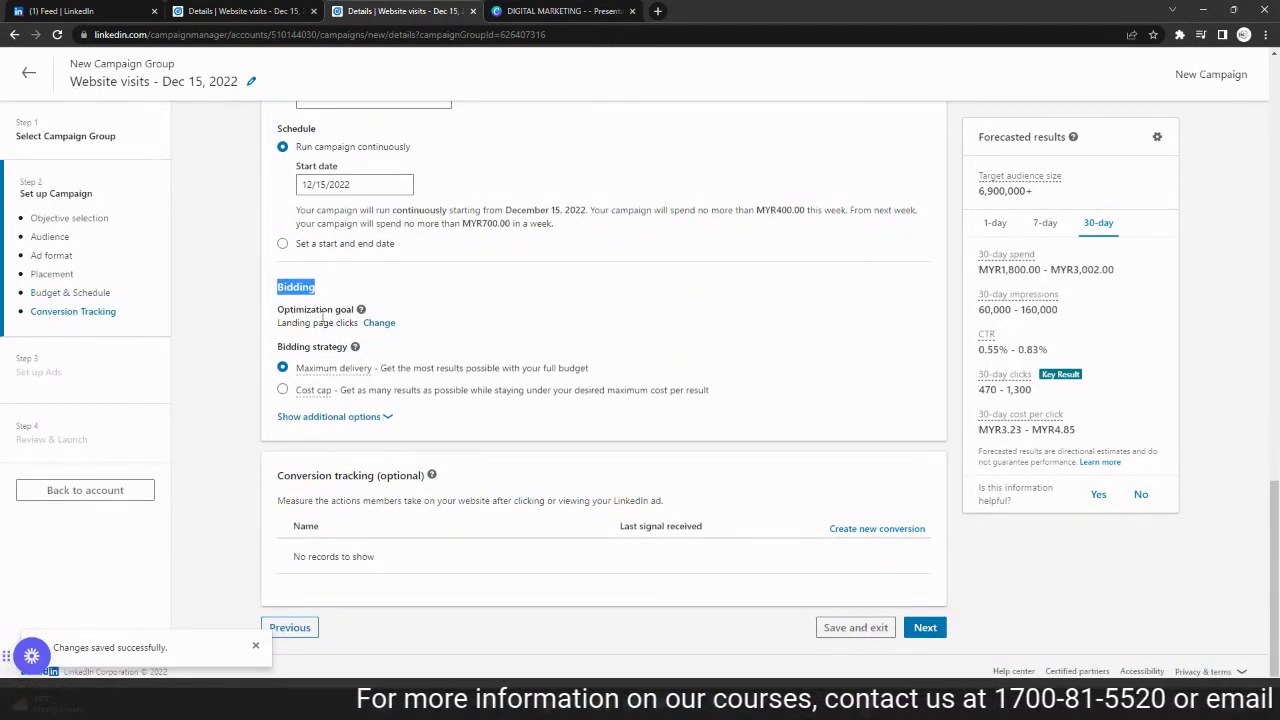
drag(277, 310, 368, 317)
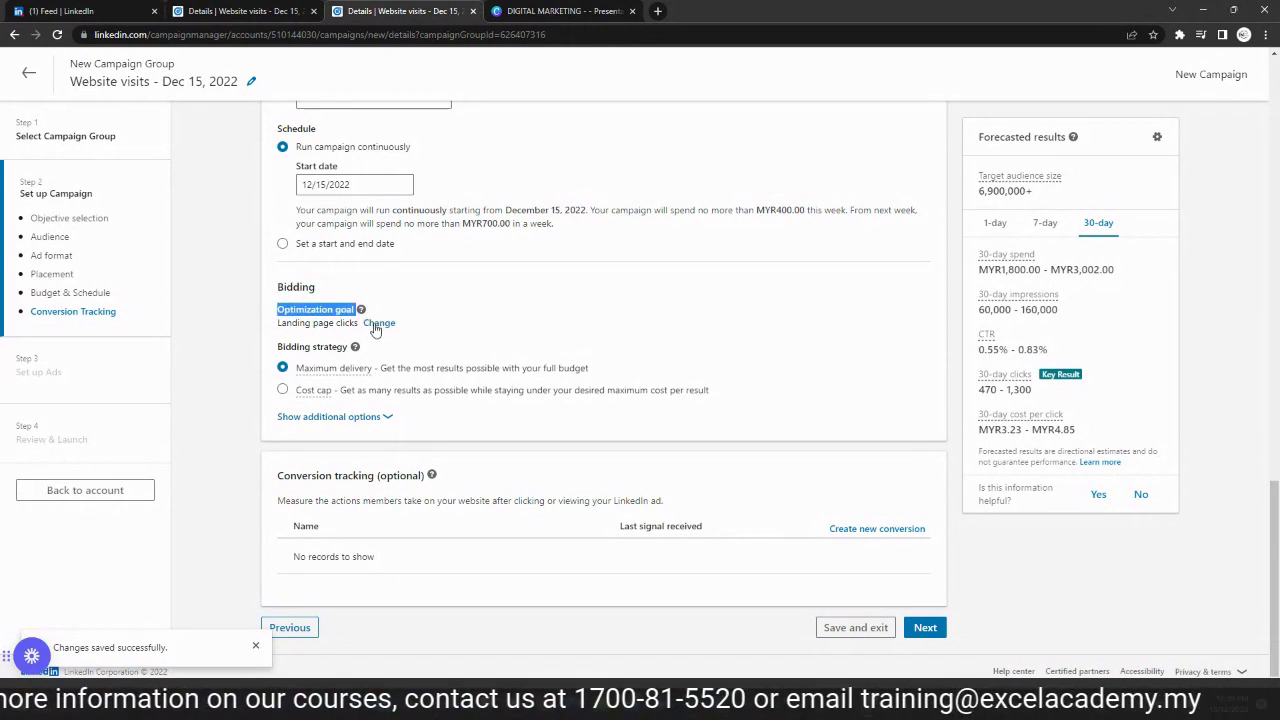
click(378, 325)
click(372, 326)
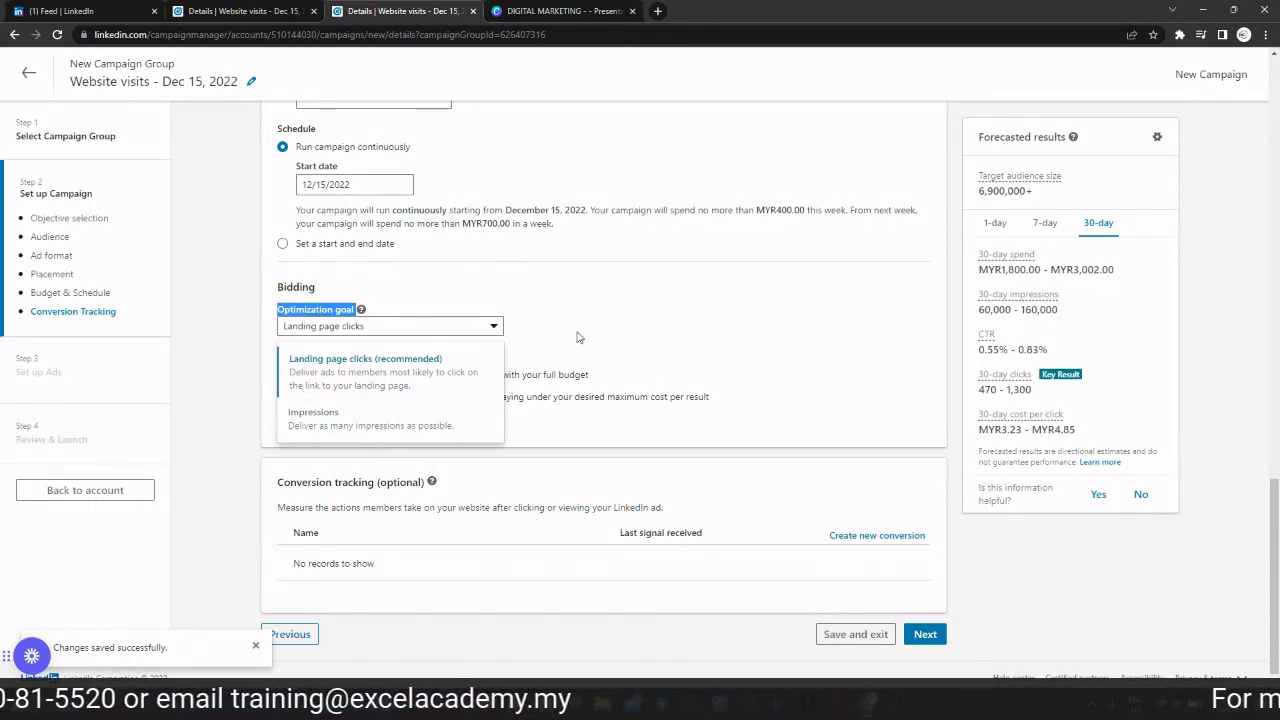
click(369, 505)
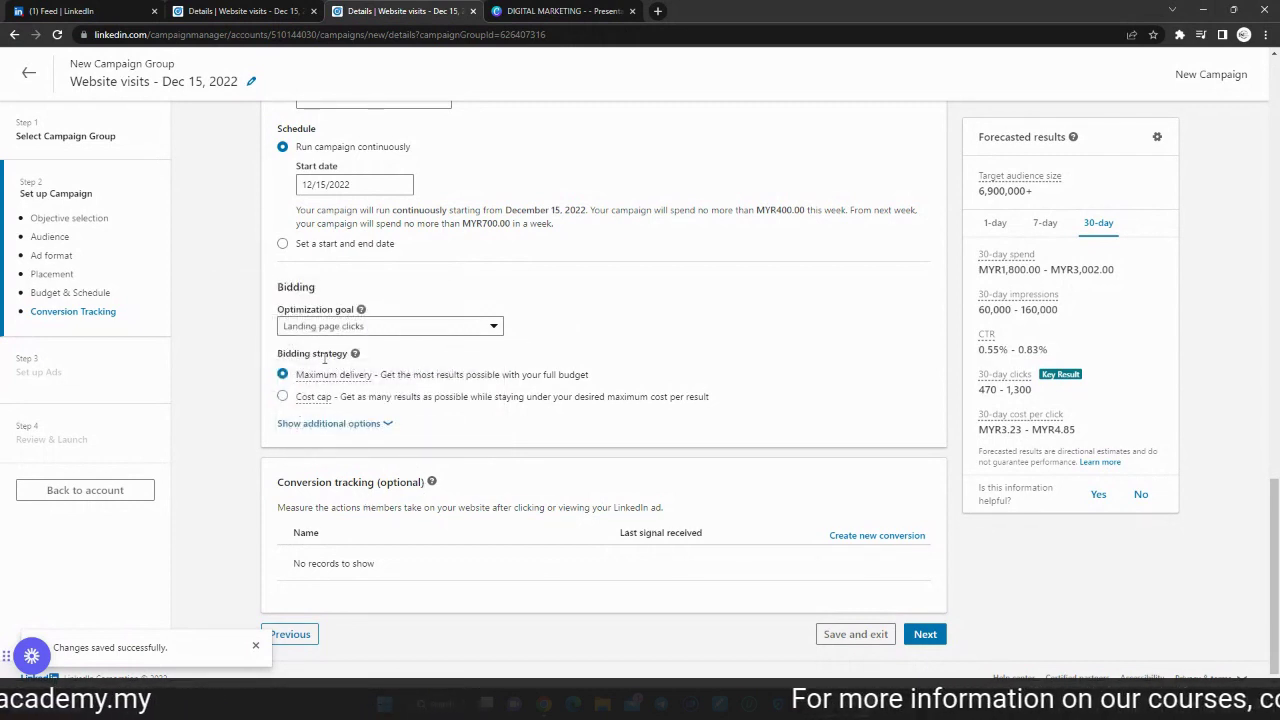
Save the campaign setup with the Maximum delivery bidding strategy and start creating a new ad
drag(277, 355, 363, 359)
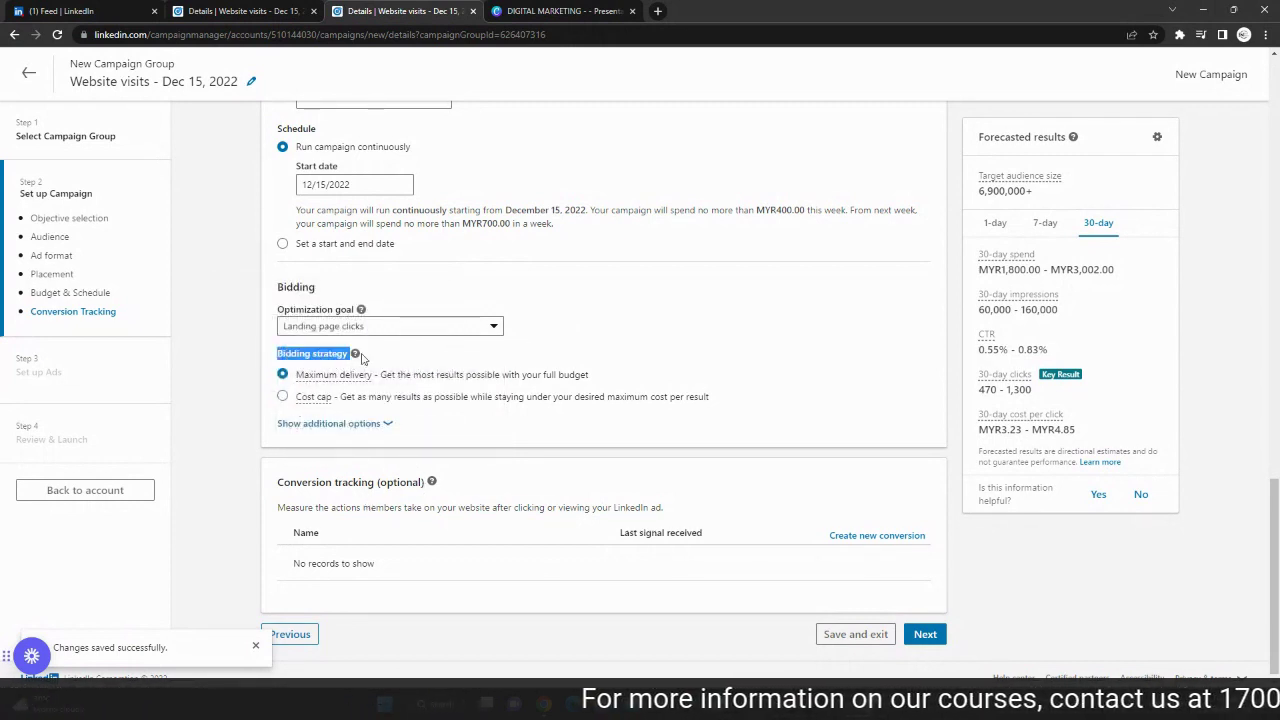
click(422, 368)
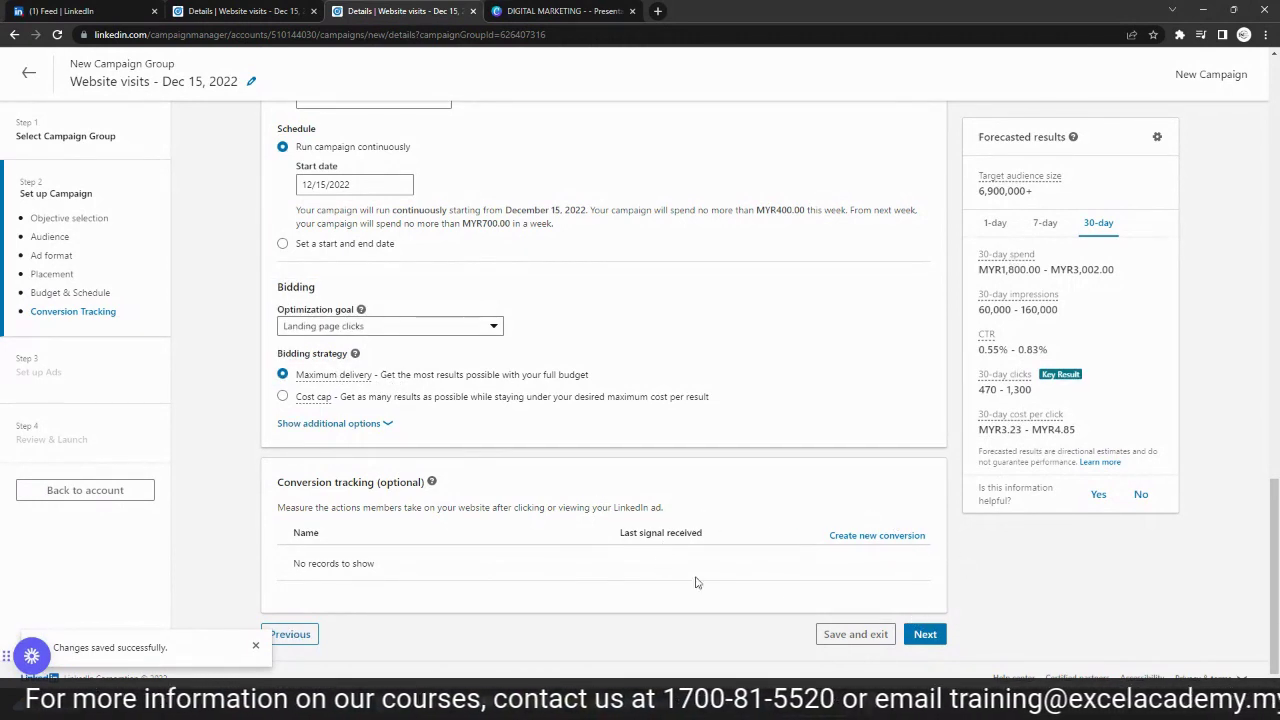
click(937, 640)
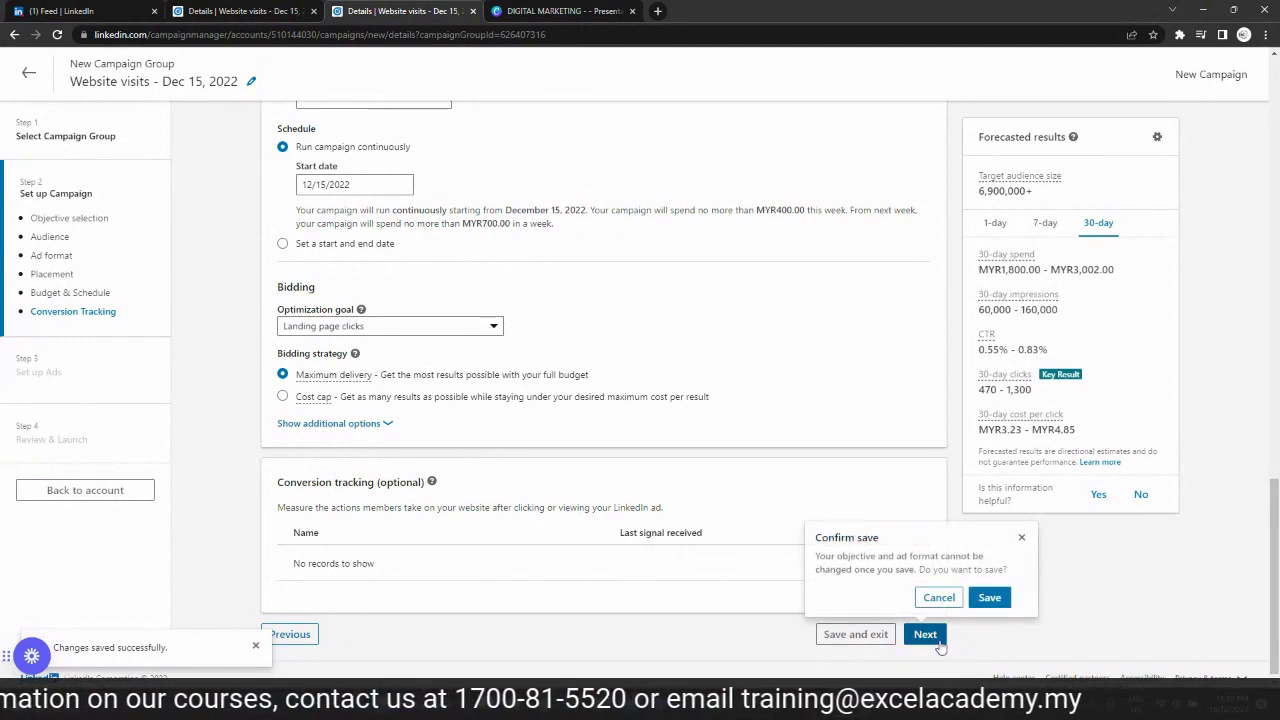
click(988, 599)
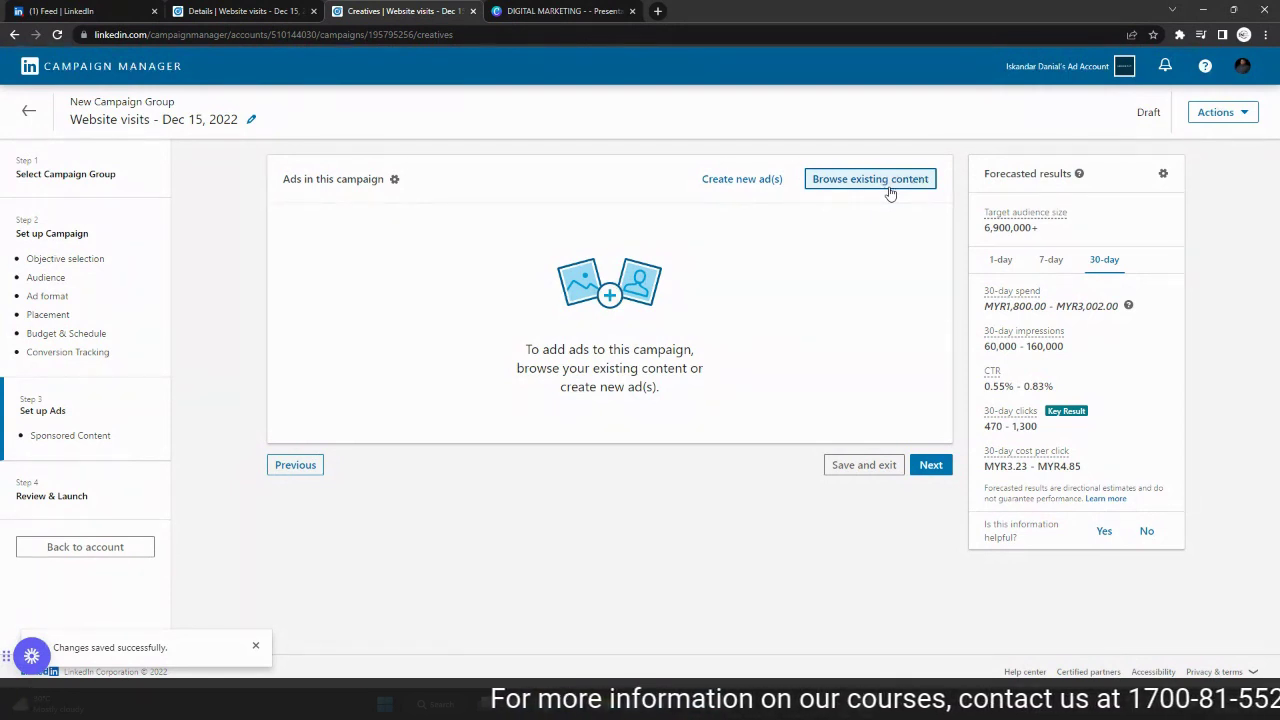
click(757, 183)
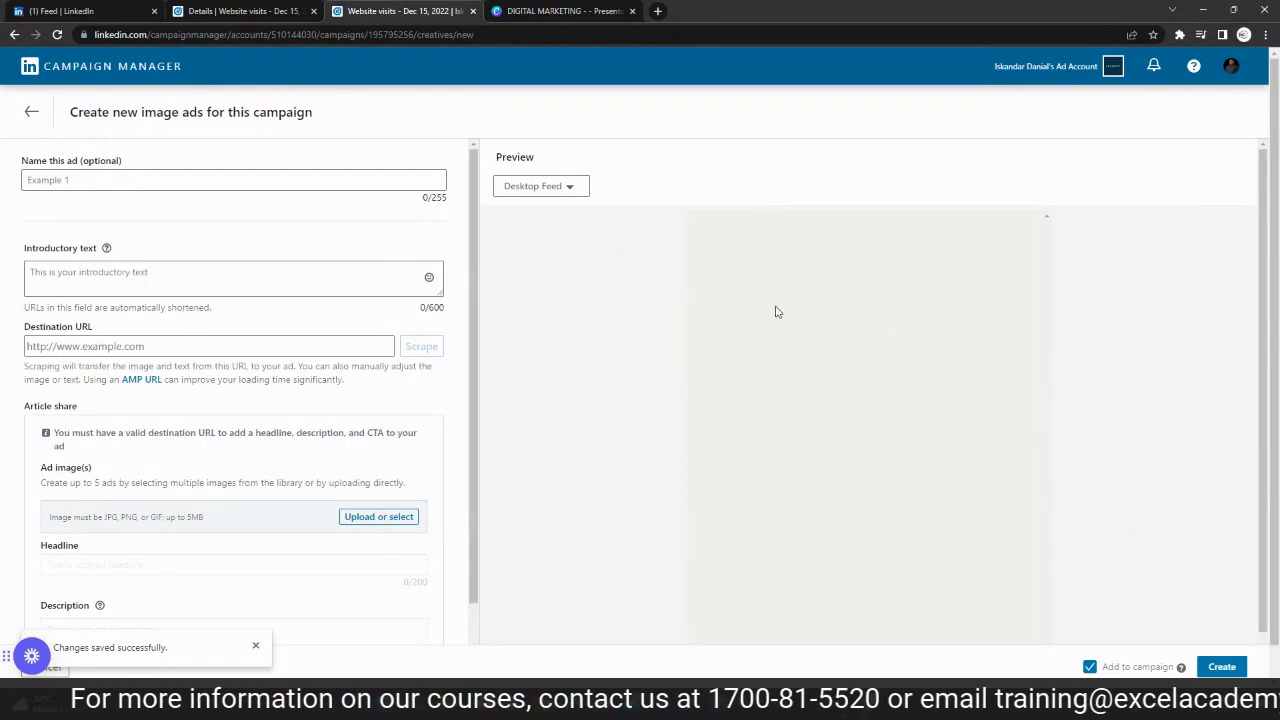
Name the new image ad "Lunch & Learn - 15 Dec Excel Academy"
click(350, 181)
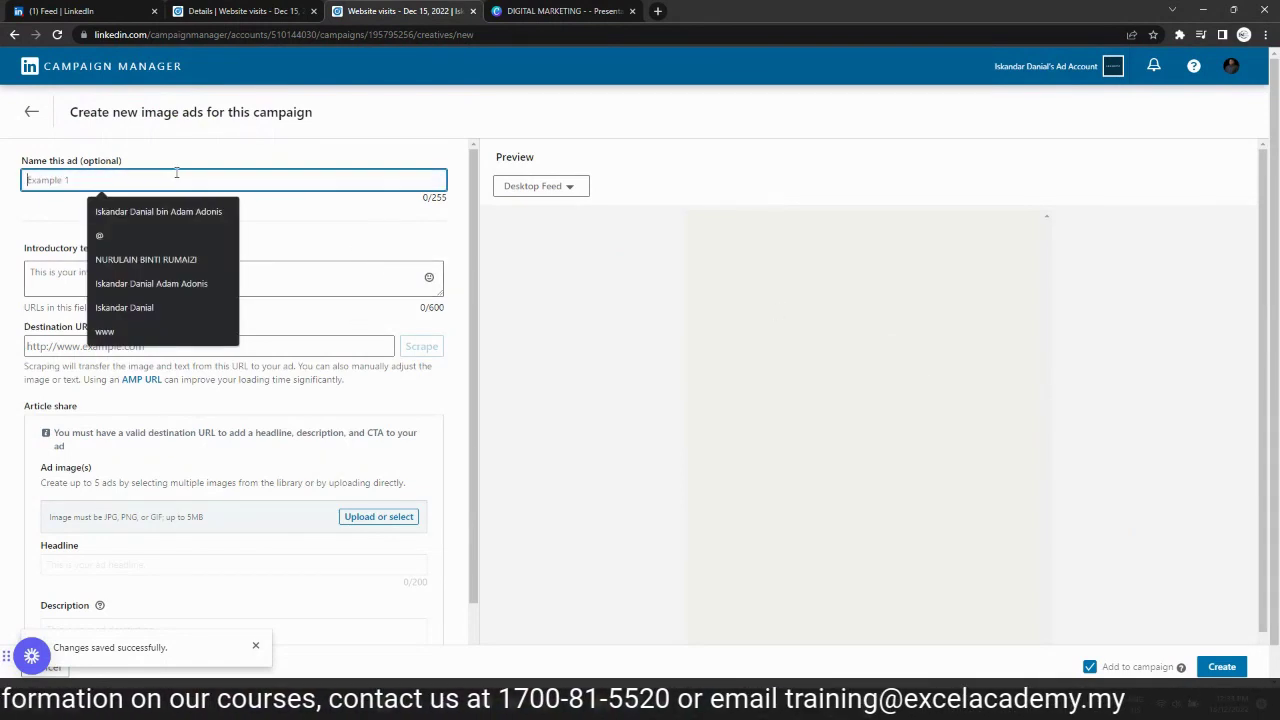
drag(118, 160, 17, 157)
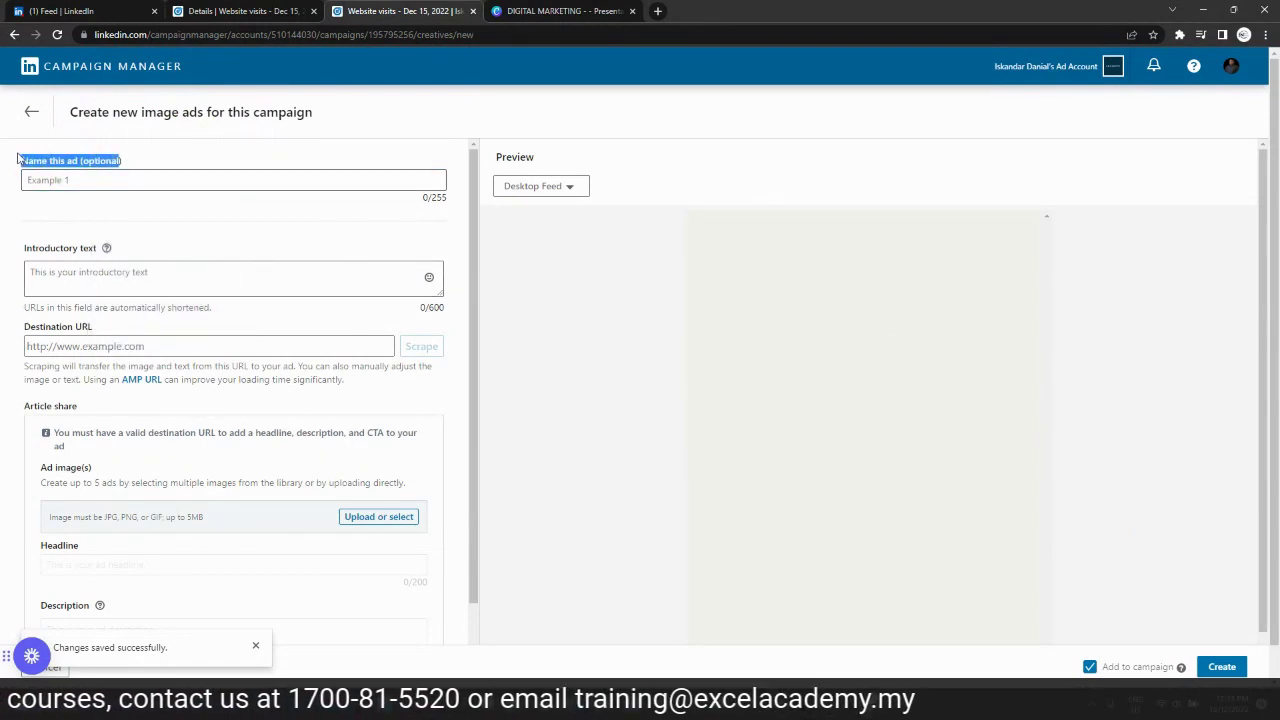
click(108, 182)
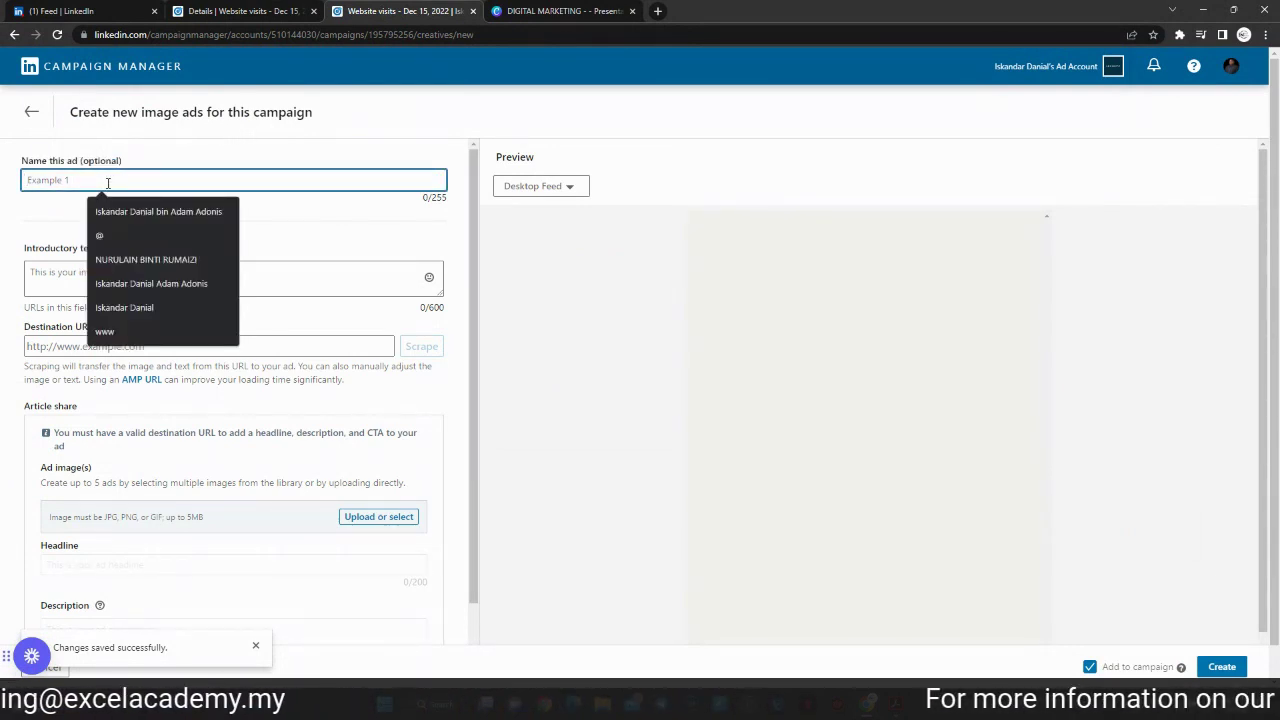
text(Lunch & Lear)
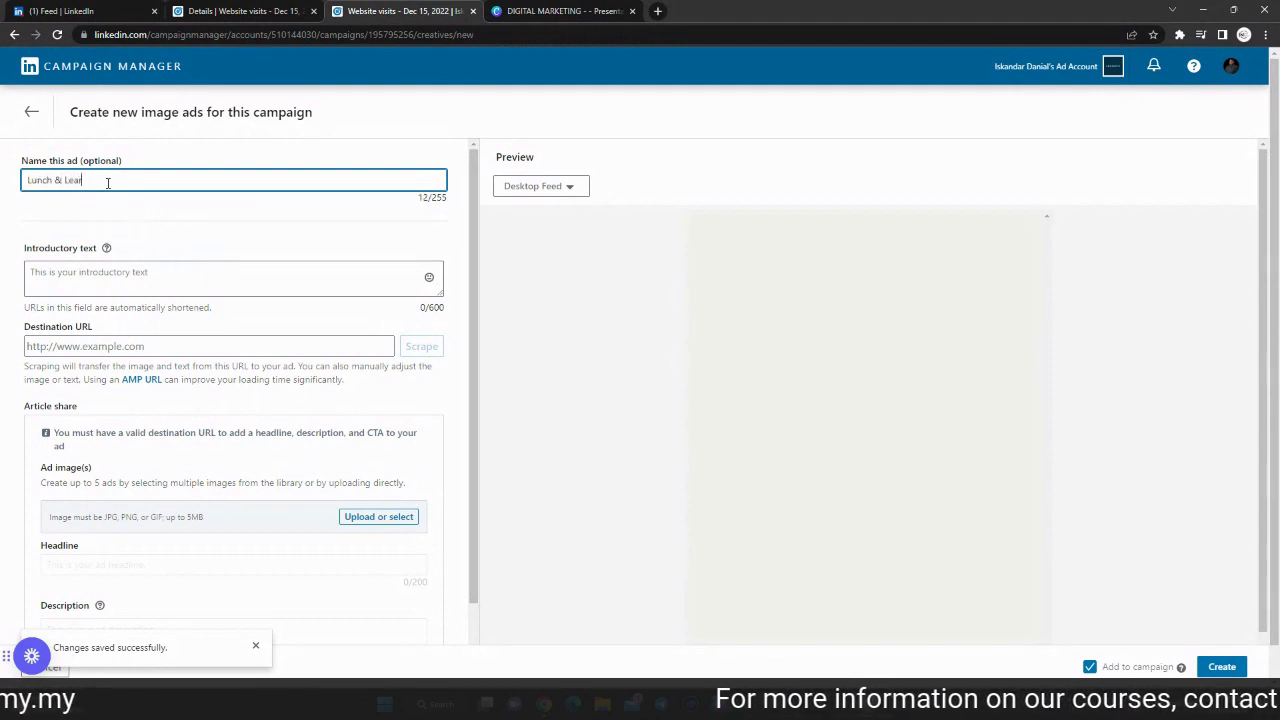
text(n - 15 Dec)
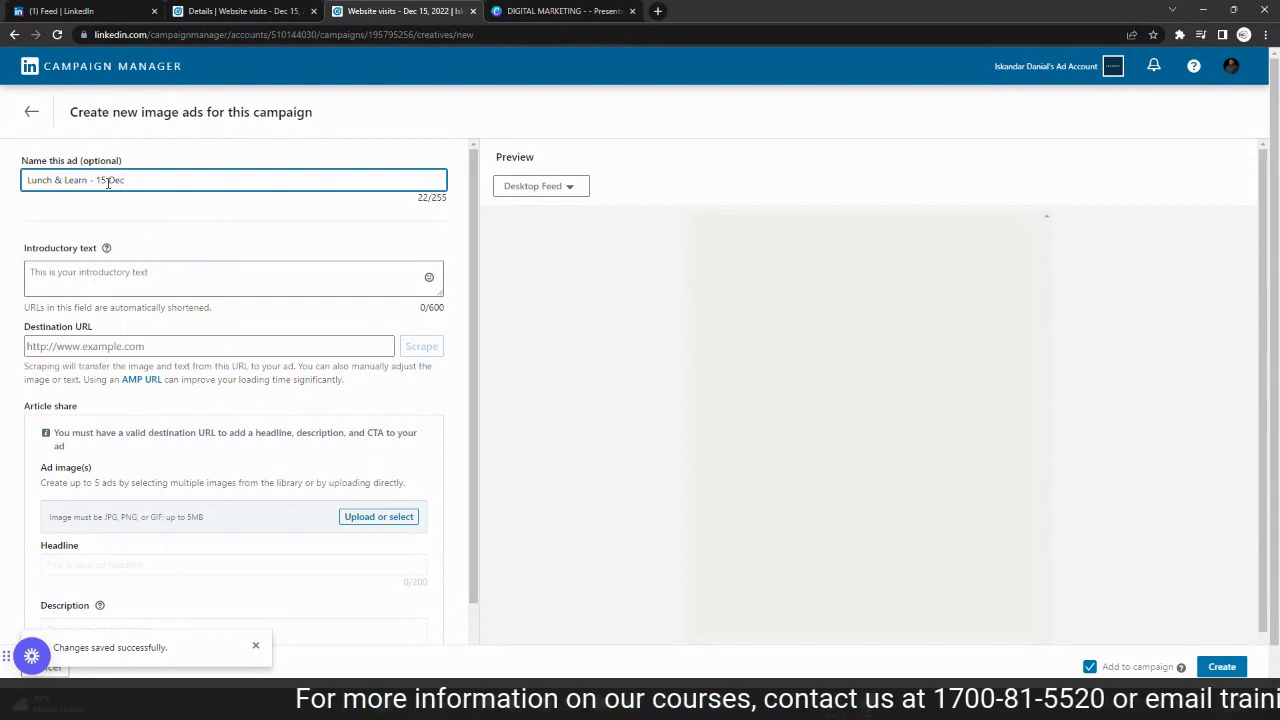
text( Excel)
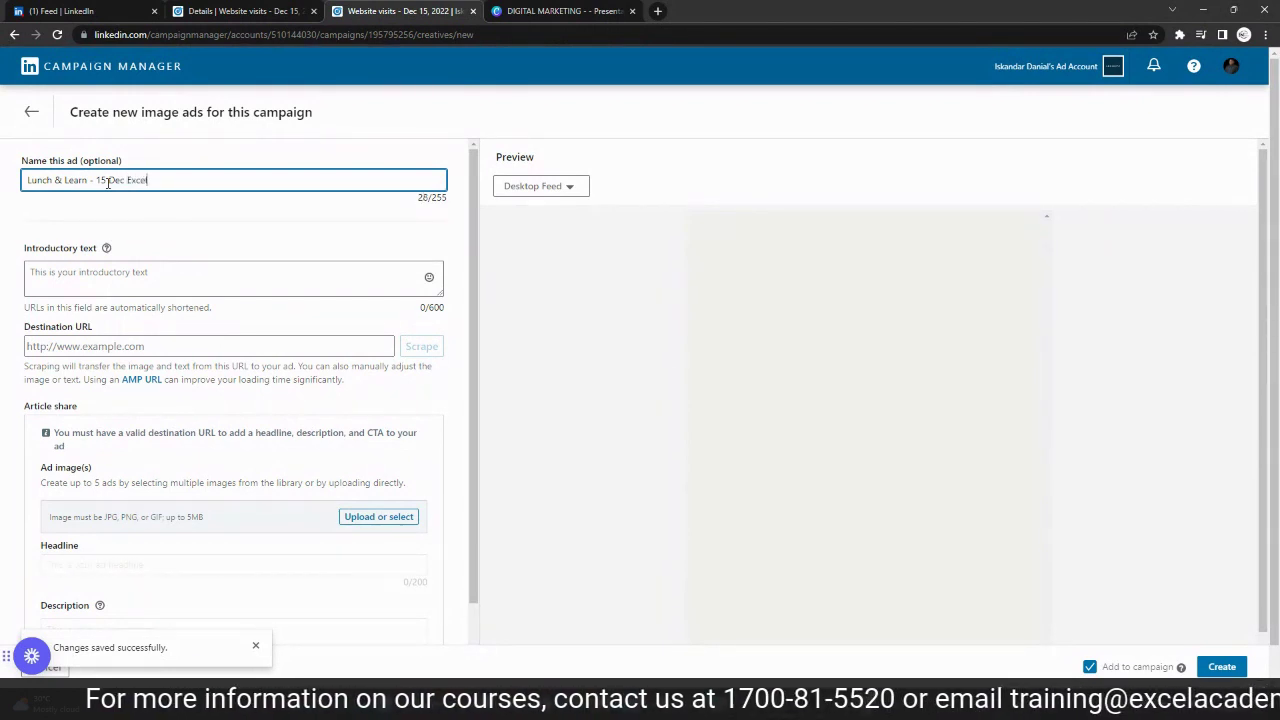
text( Academy)
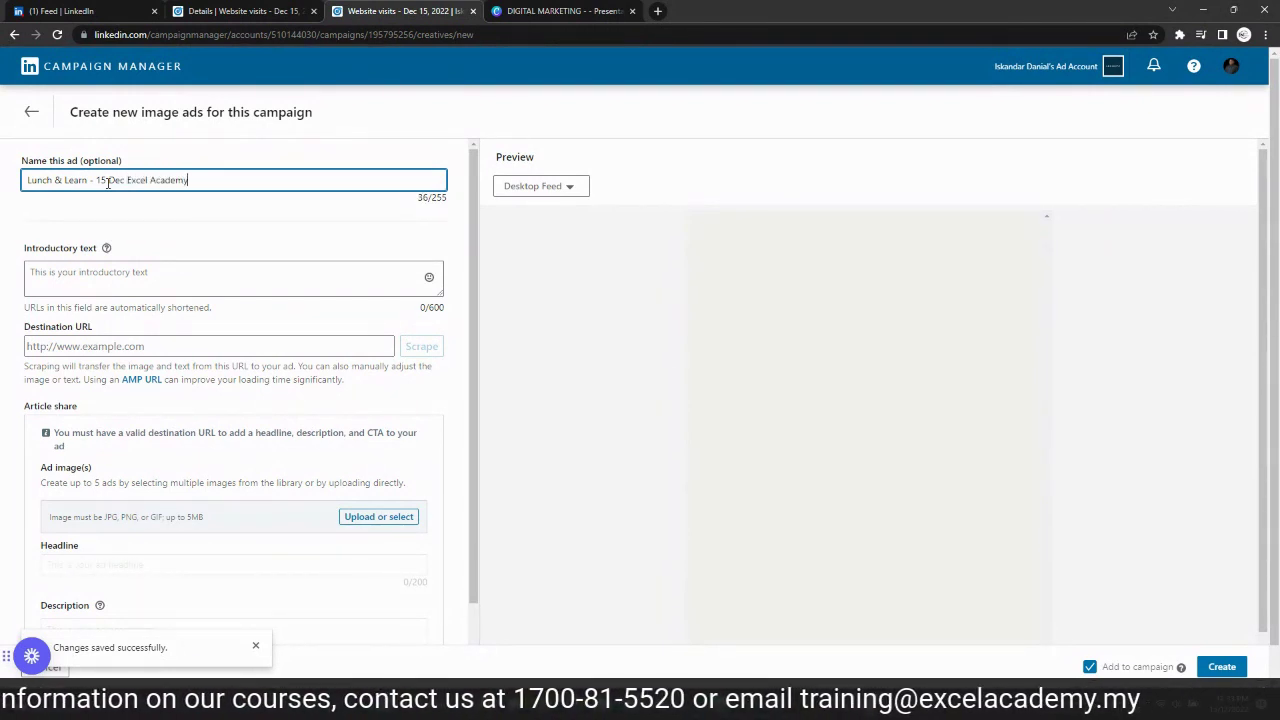
click(254, 227)
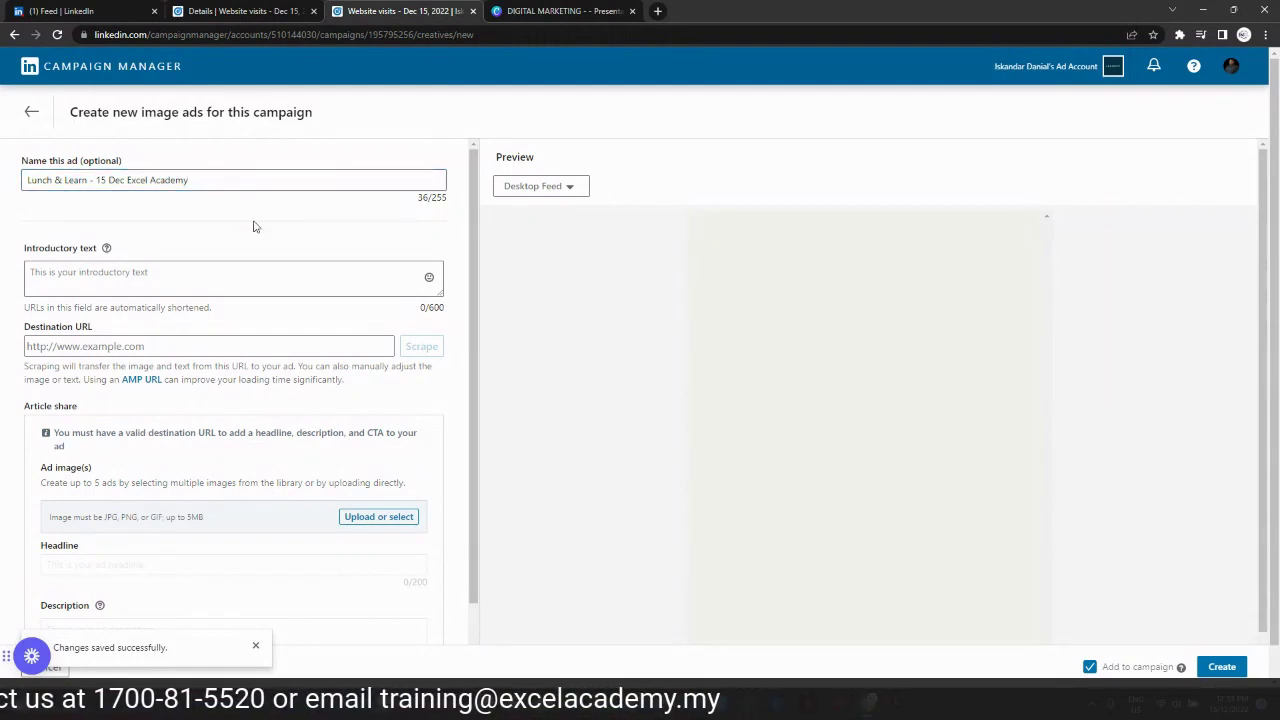
click(291, 180)
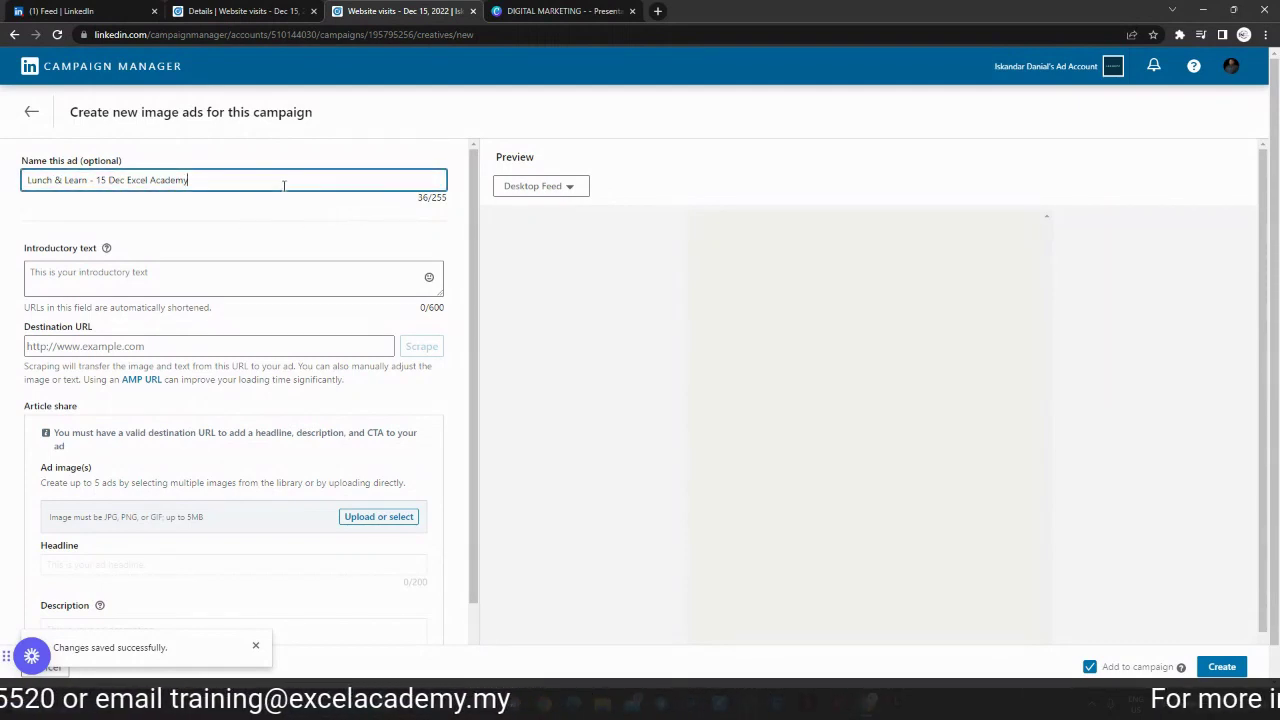
Enter "Hi! We are now partnering with Shoppegram" as the ad's introductory text
click(170, 258)
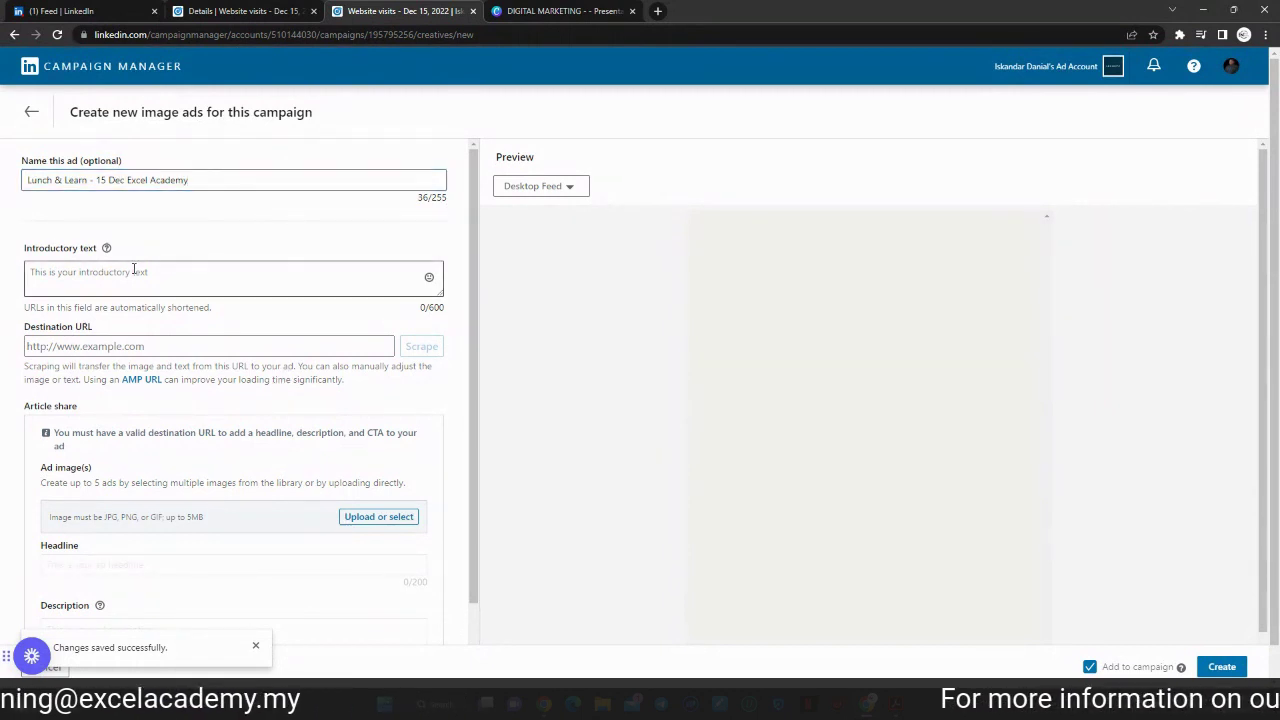
click(133, 271)
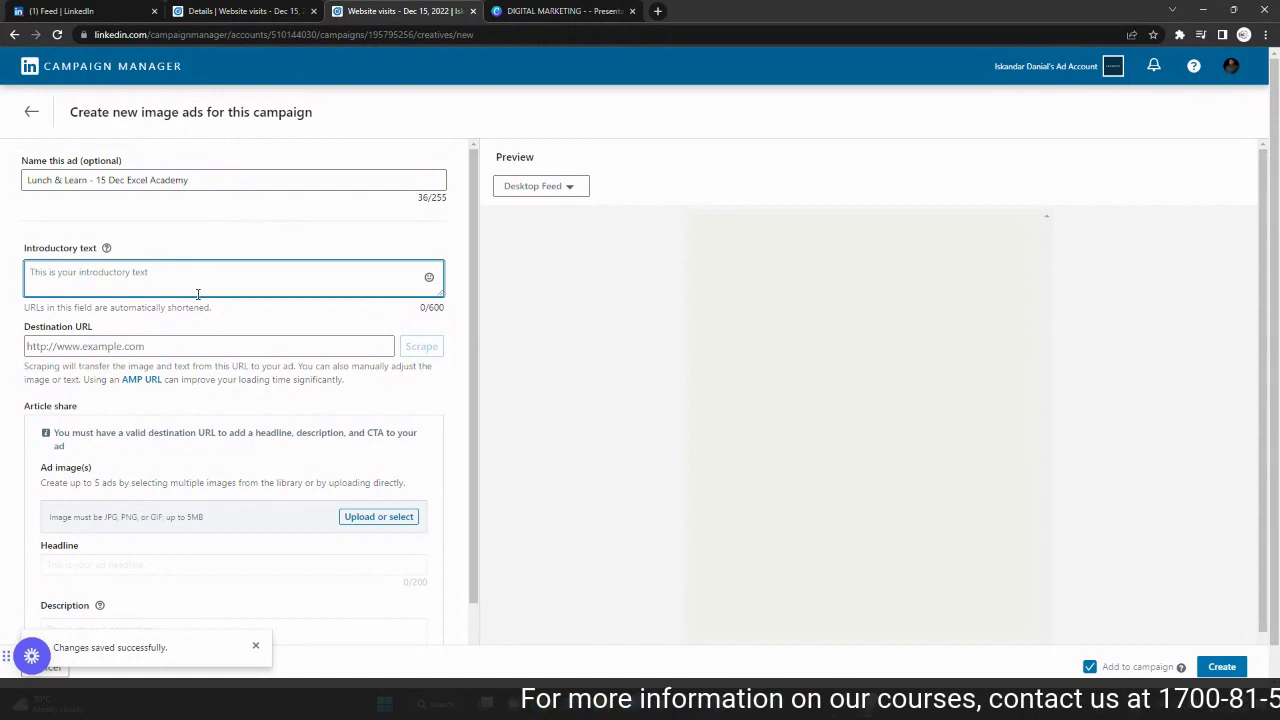
text(Hi! W)
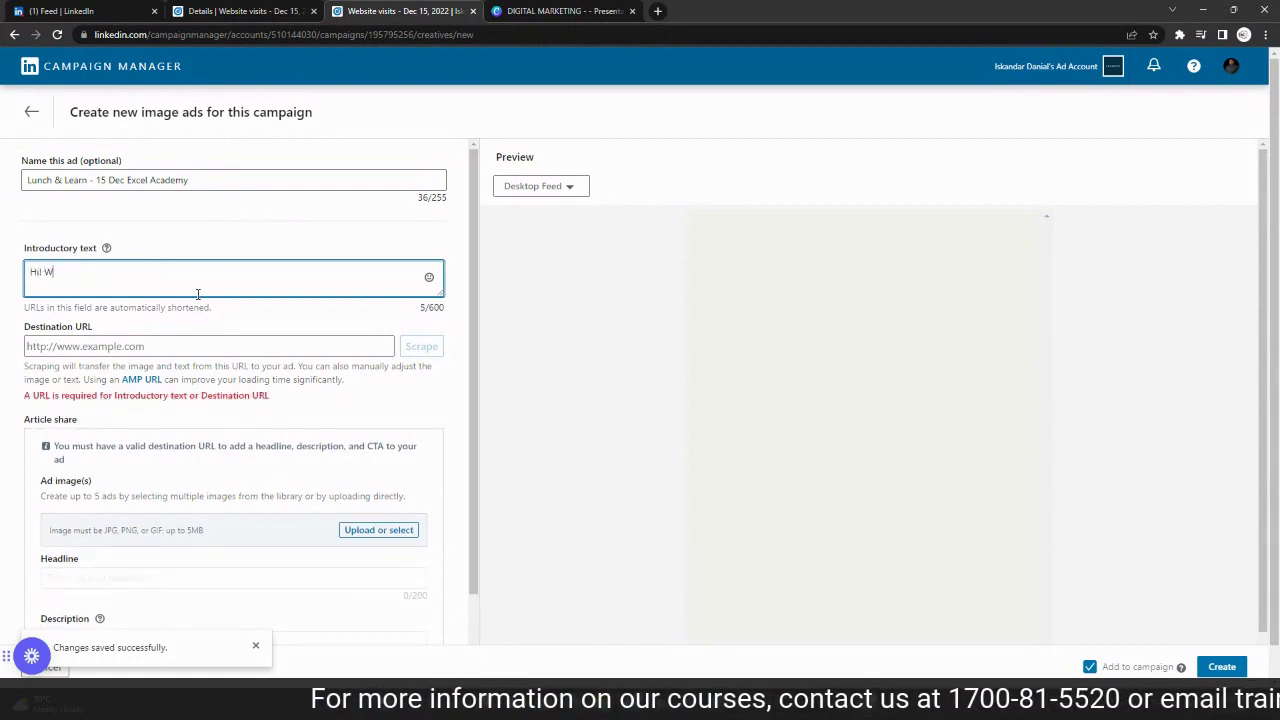
text(e are now par)
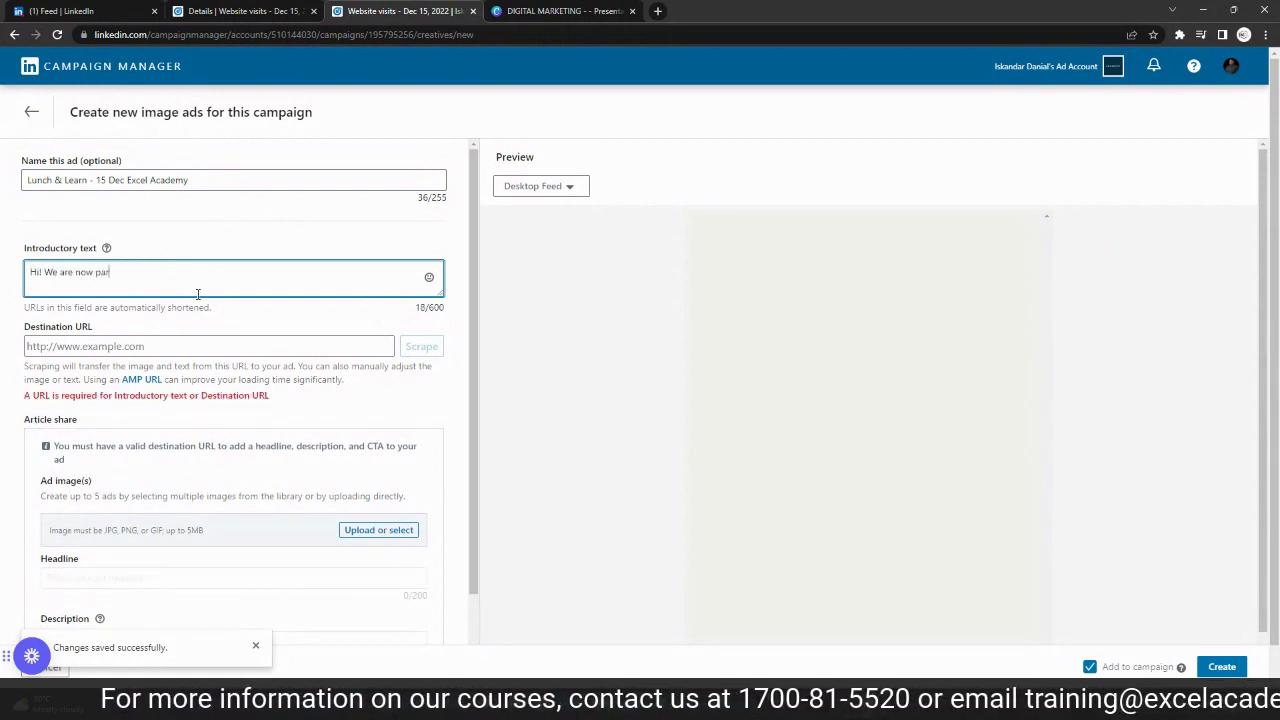
text(tnering with Sh)
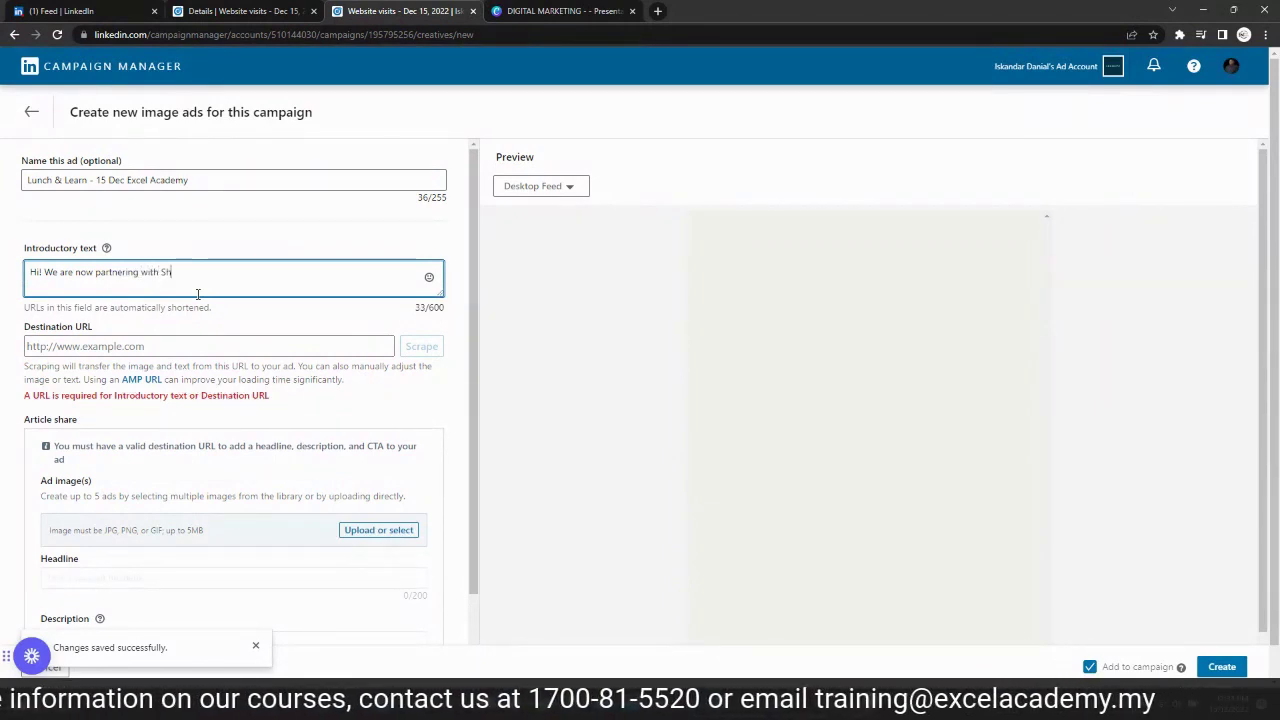
text(oppegram)
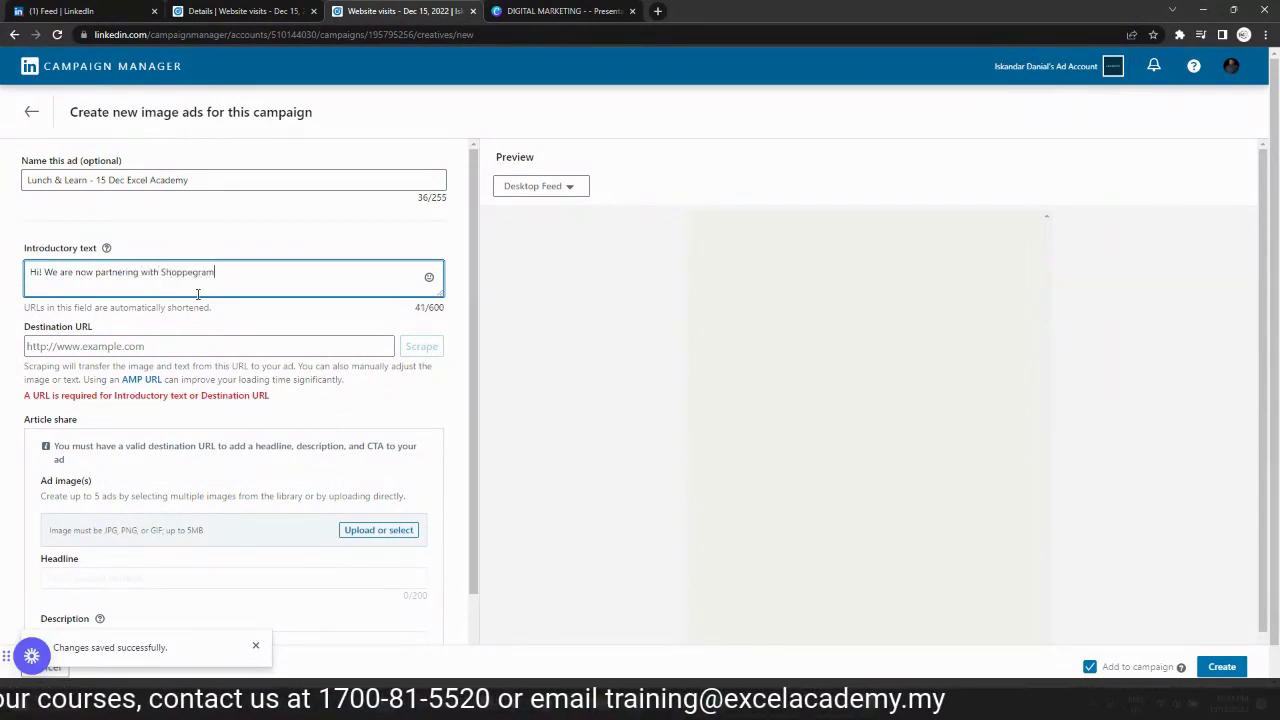
click(188, 346)
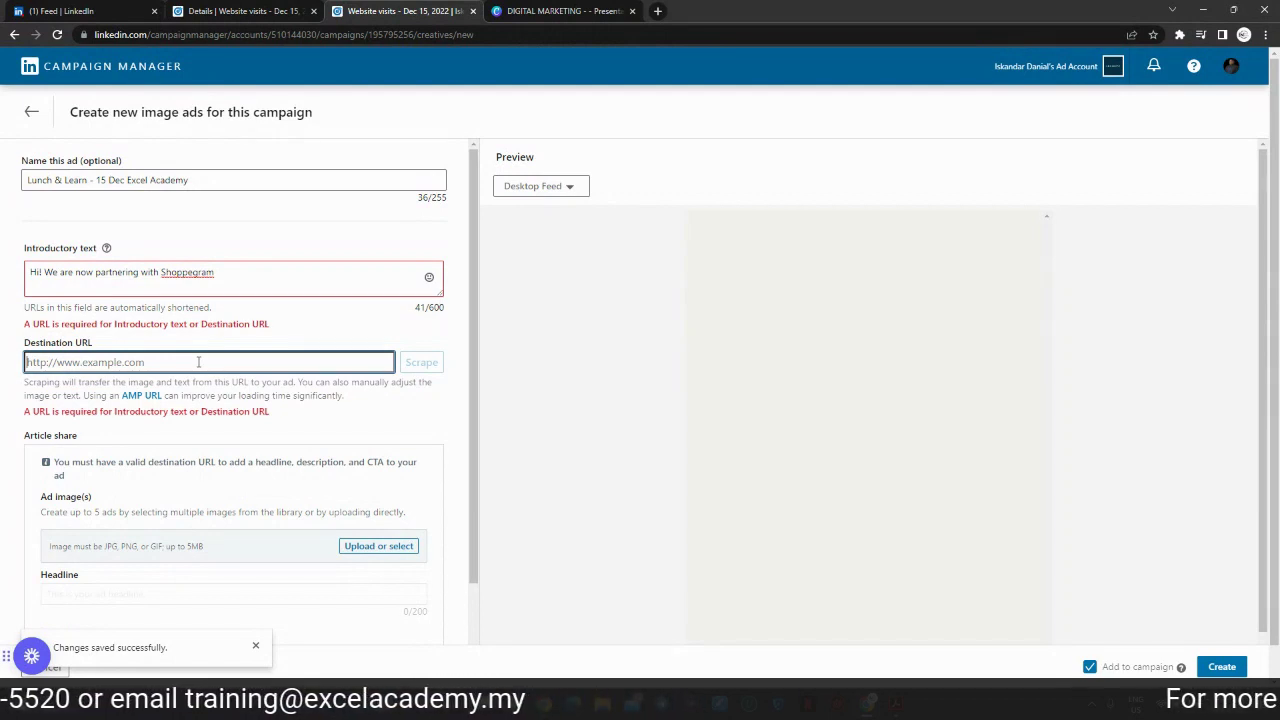
text(https:)
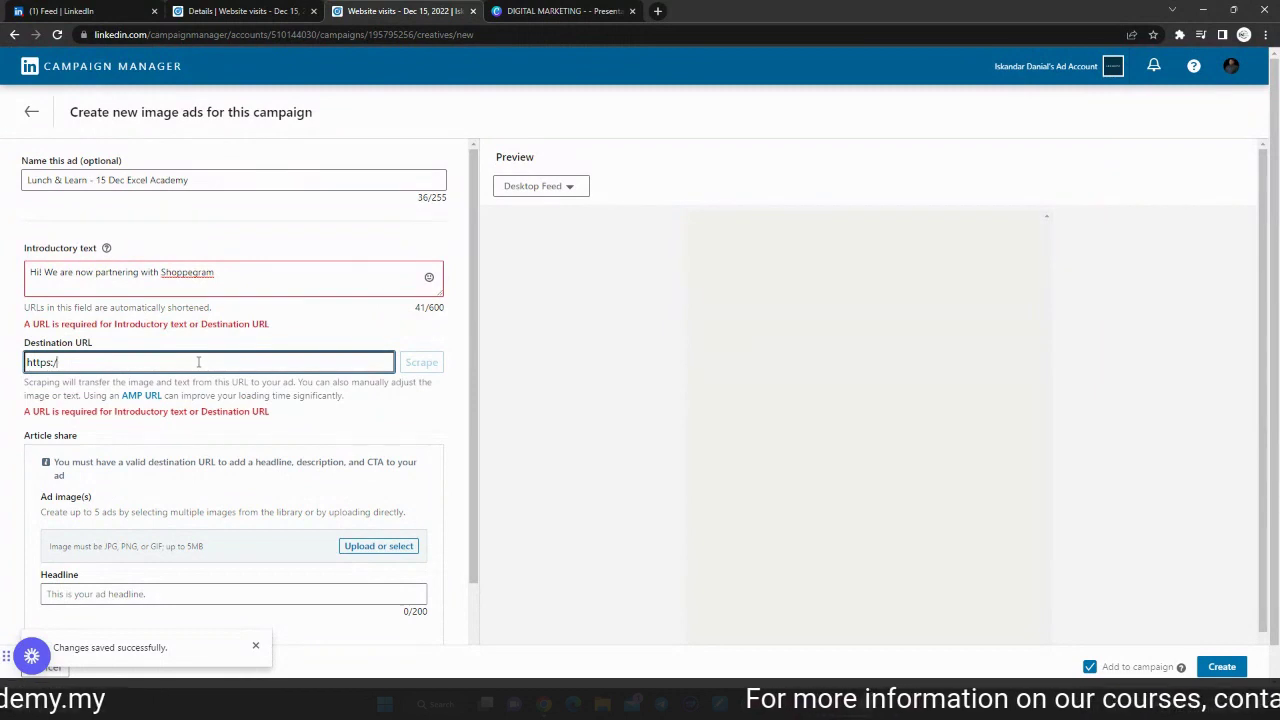
text(//lekirpay.com)
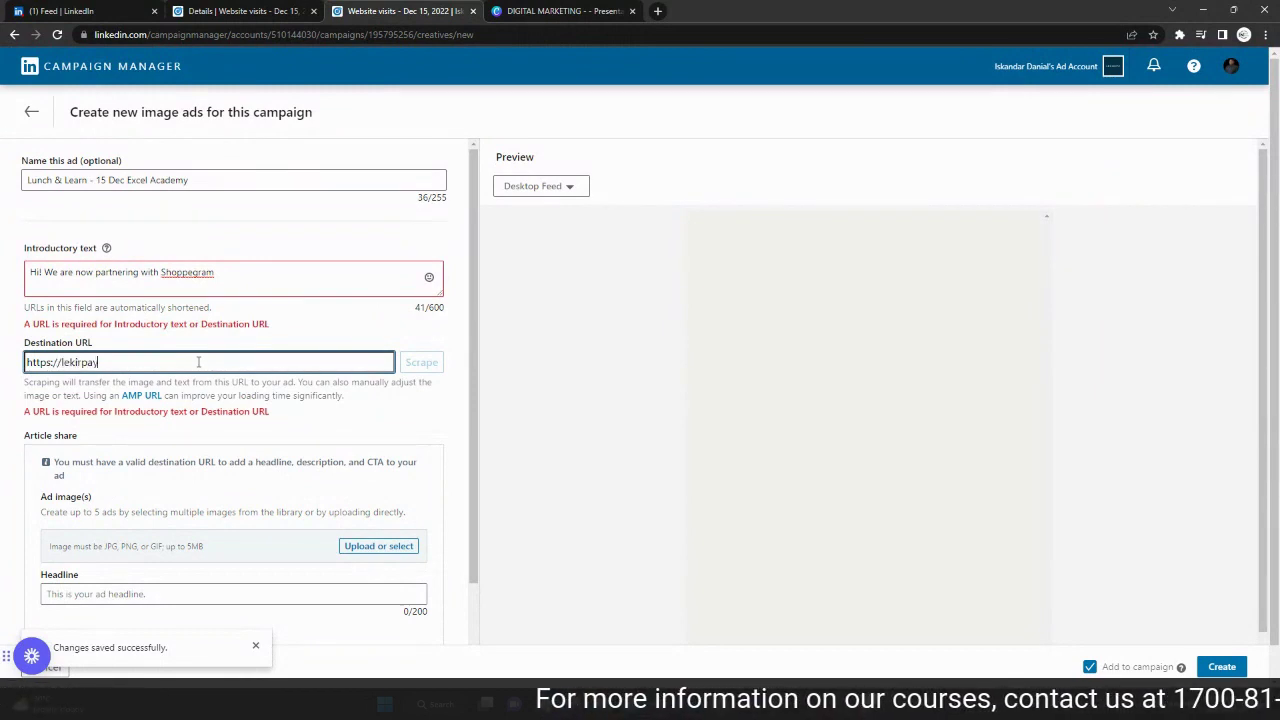
click(356, 320)
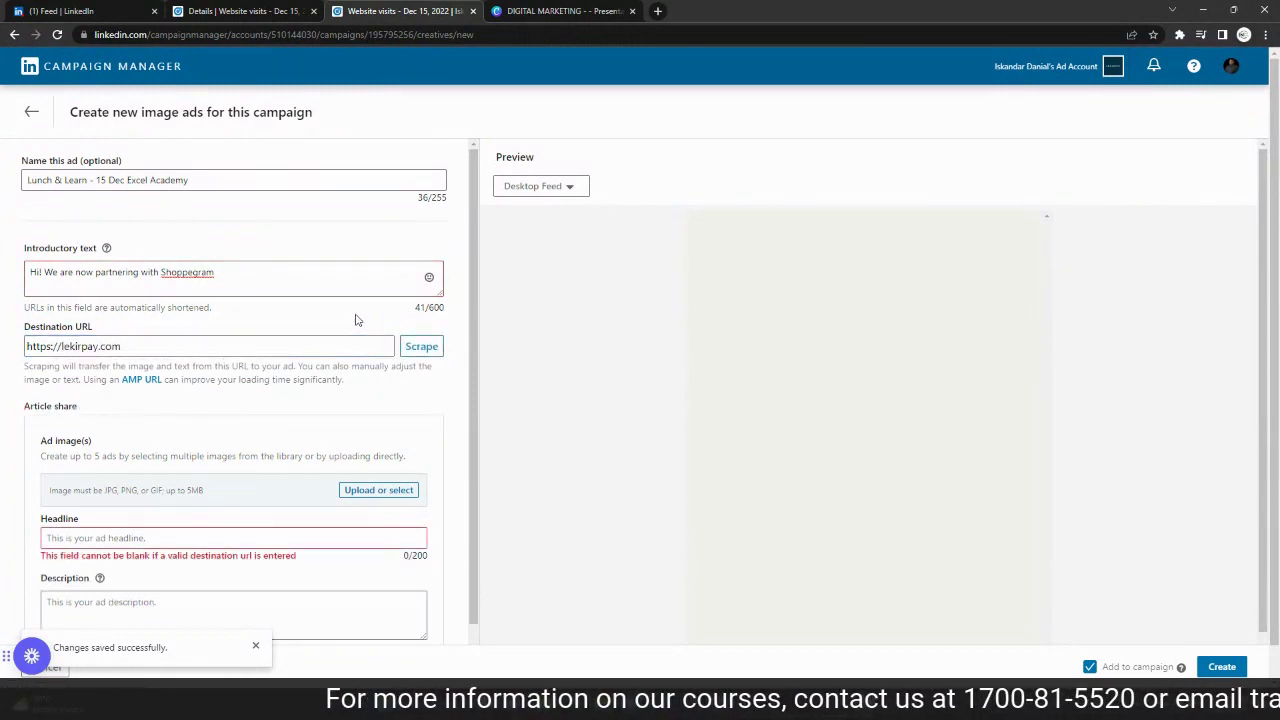
Copy the introductory text "Hi! We are now partnering with Shoppegram" into the ad's headline and description
scroll(422, 403, down, 2)
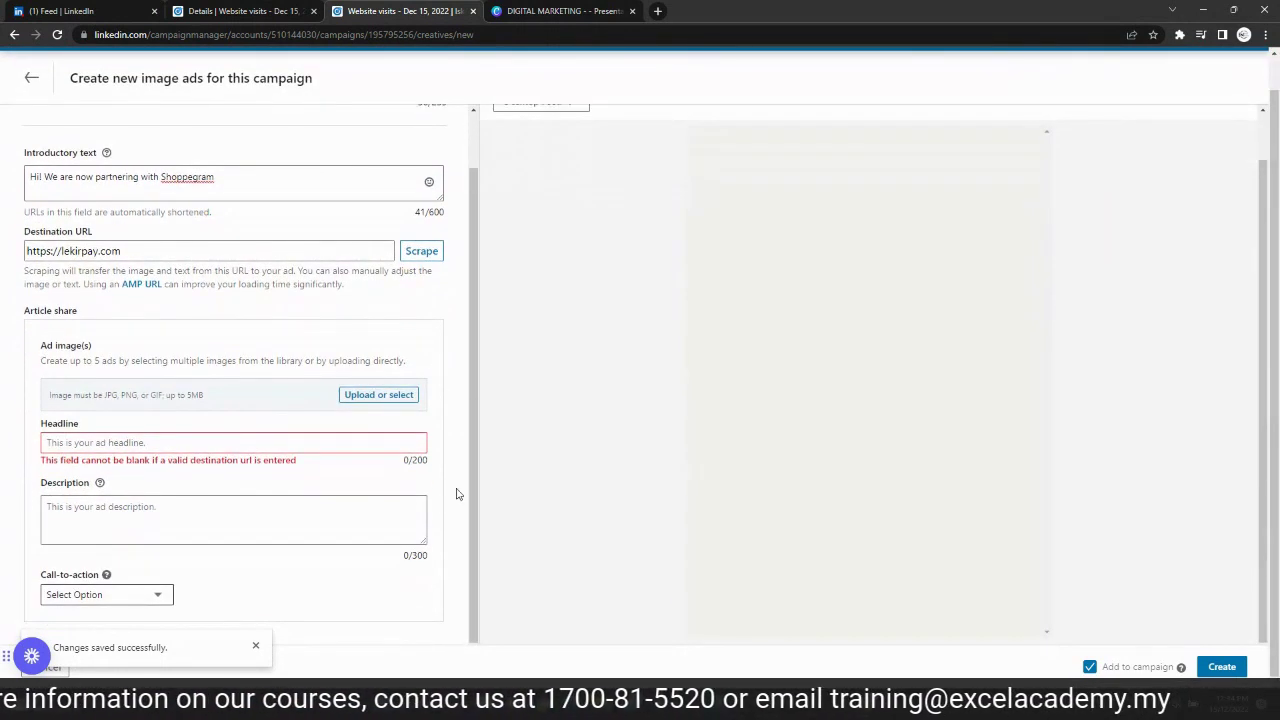
click(190, 447)
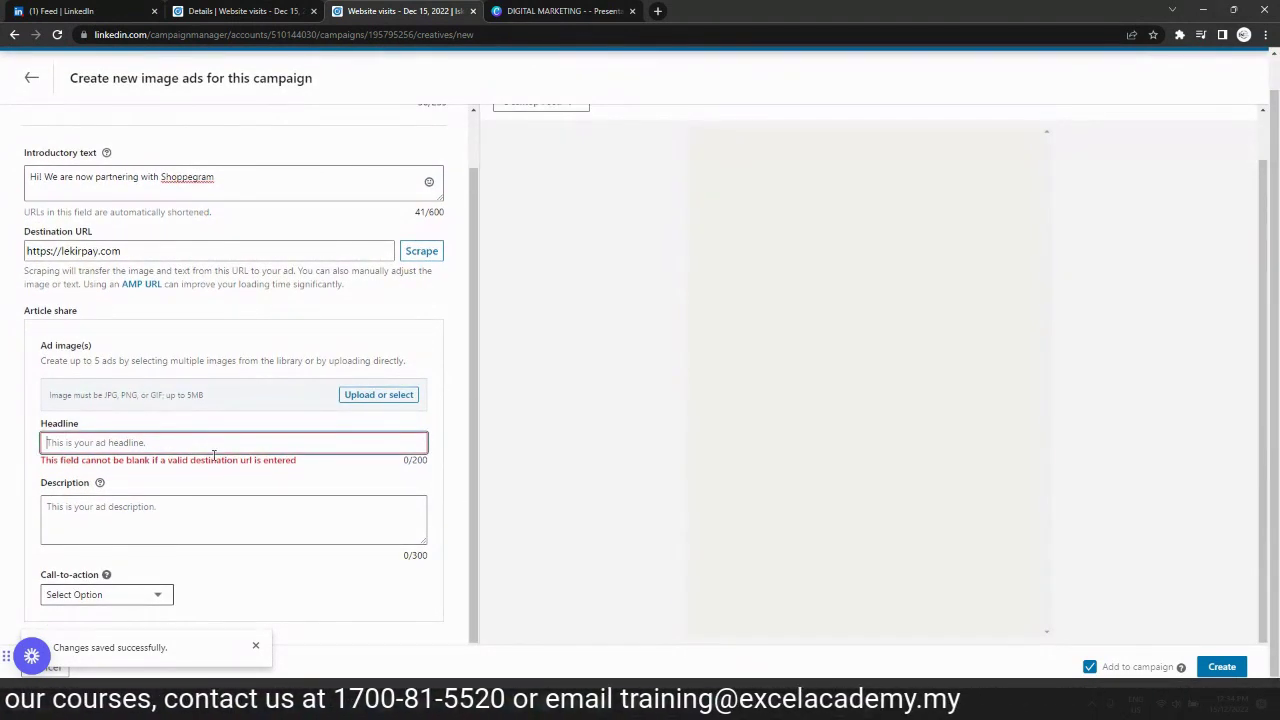
scroll(215, 455, up, 1)
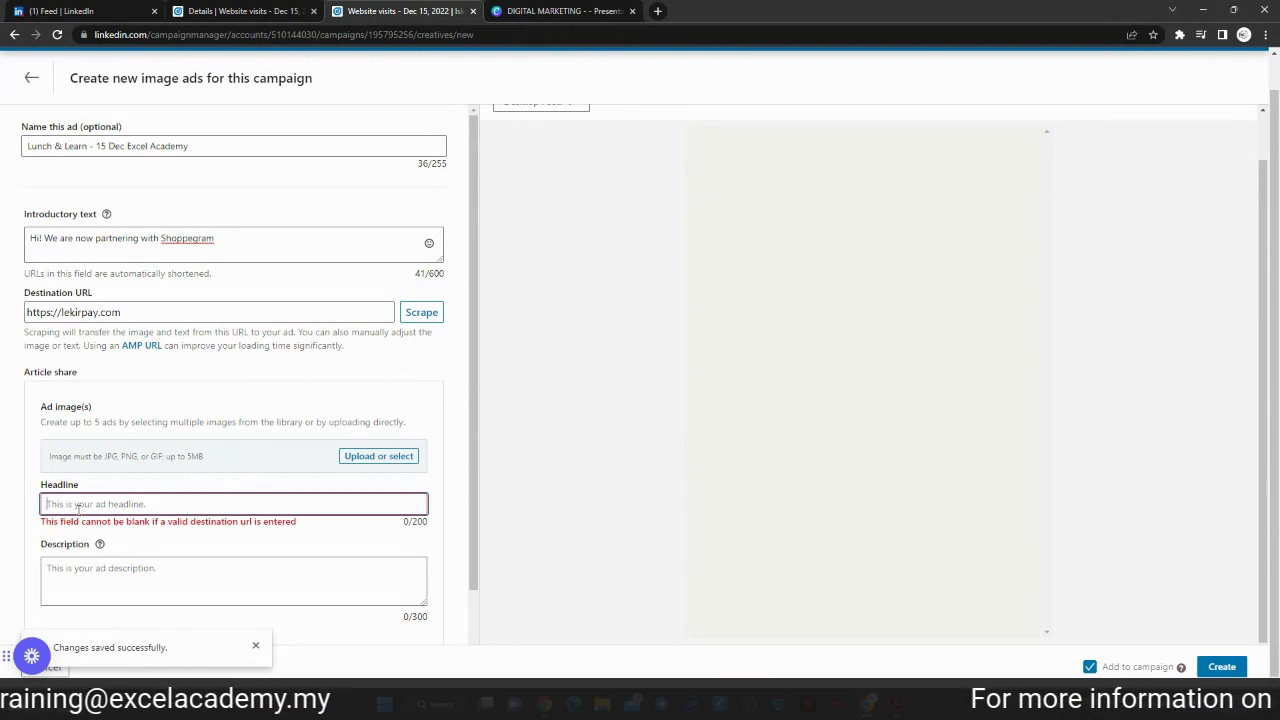
text(Hi!)
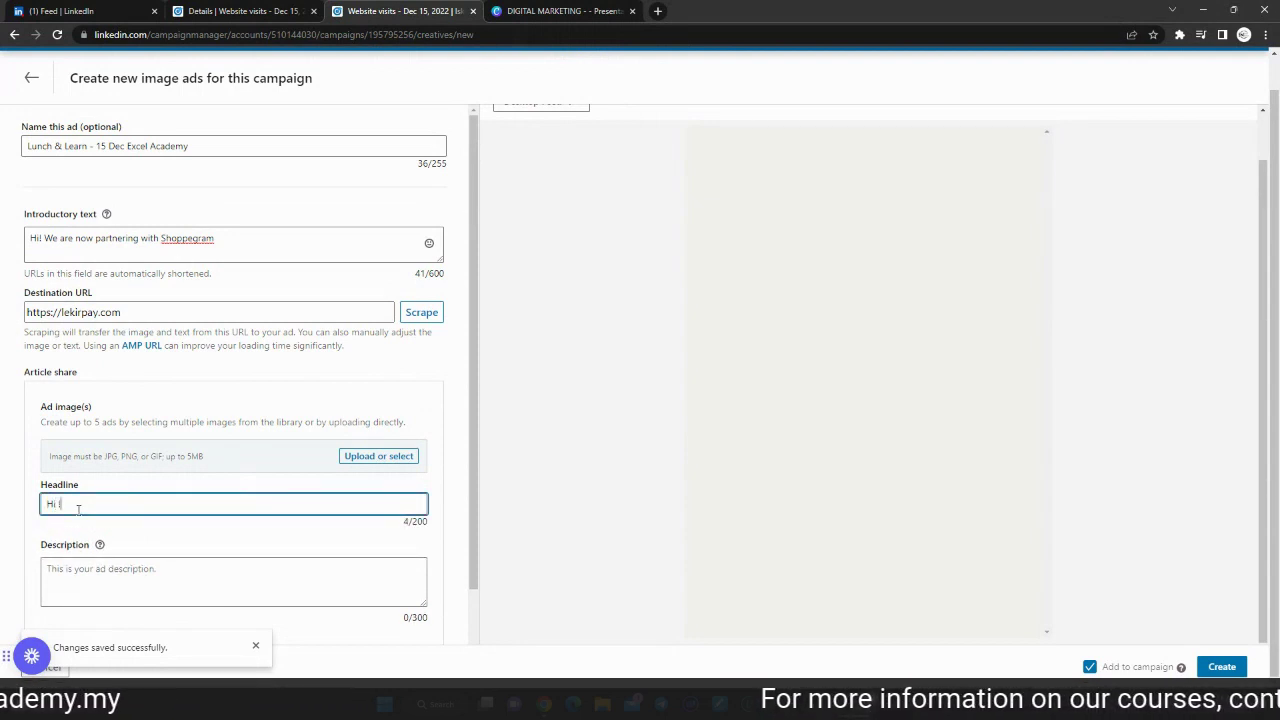
key(BackSpace)
key(BackSpace)
drag(216, 240, 0, 256)
key(ctrl+c)
click(116, 504)
key(ctrl+v)
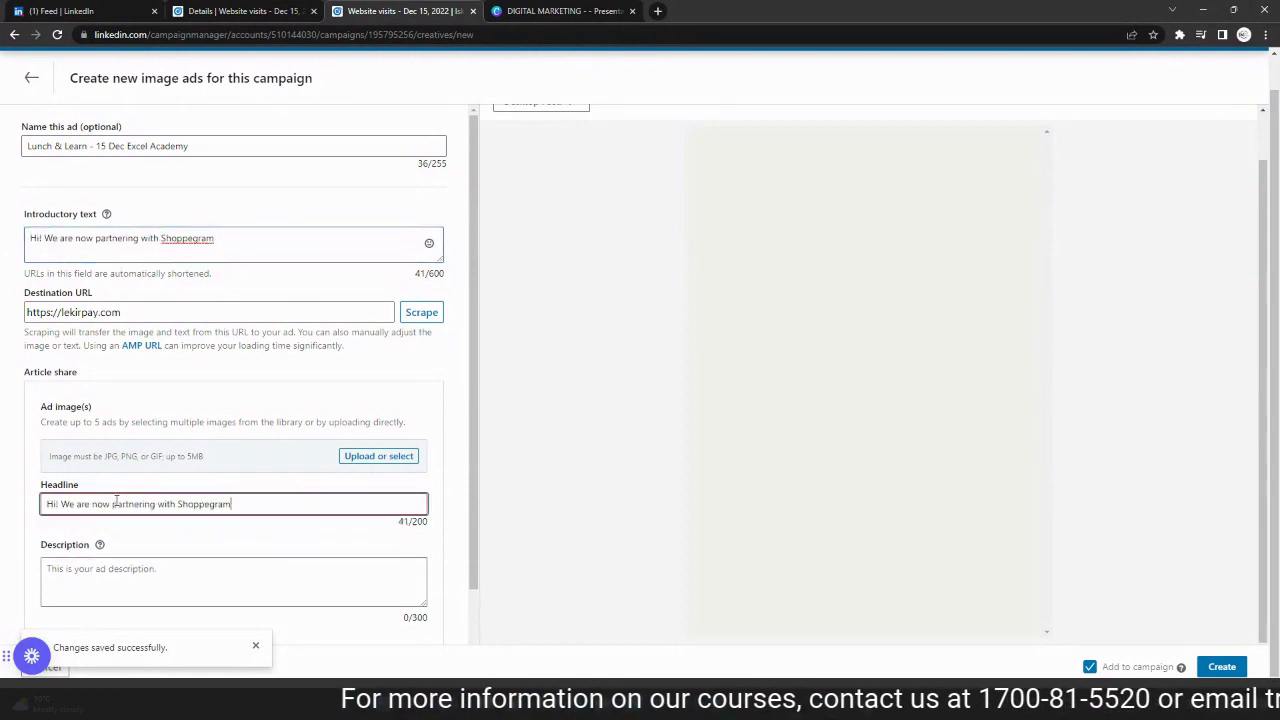
click(155, 569)
key(ctrl+v)
Upload the Microsoft Excel poster PNG from the Downloads folder and add it to the ad's image library
click(378, 458)
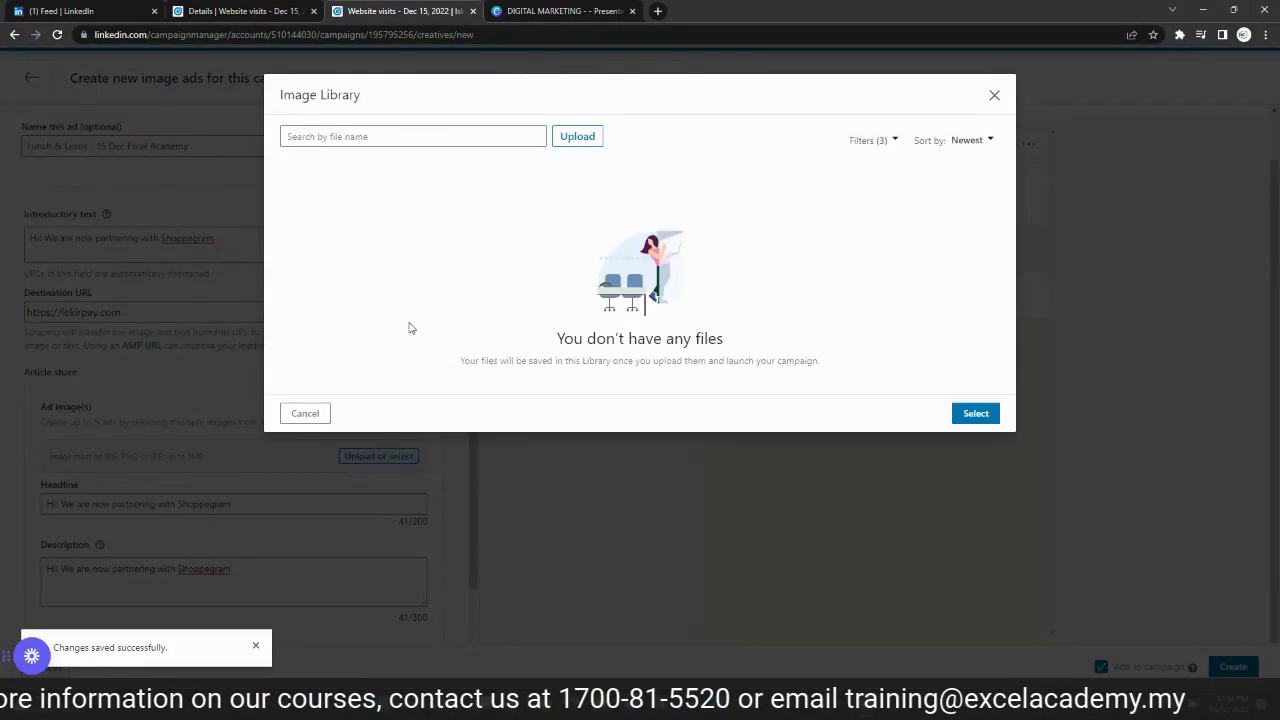
click(590, 144)
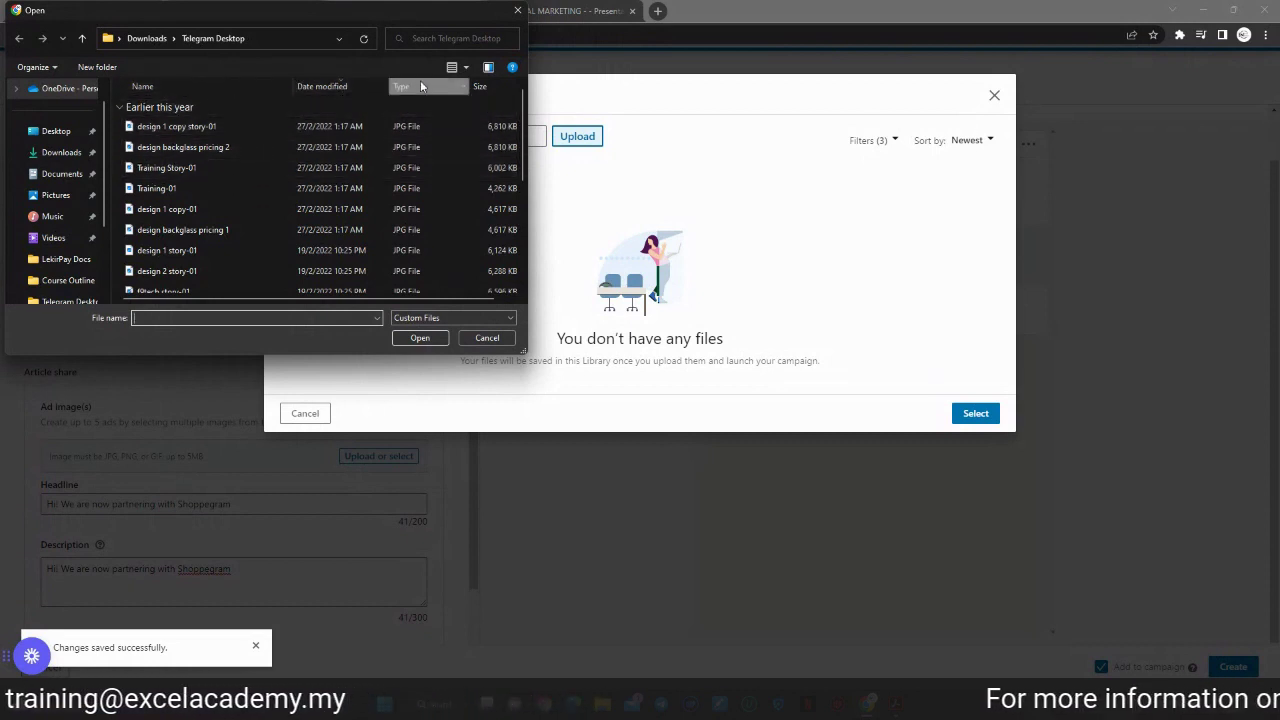
click(220, 88)
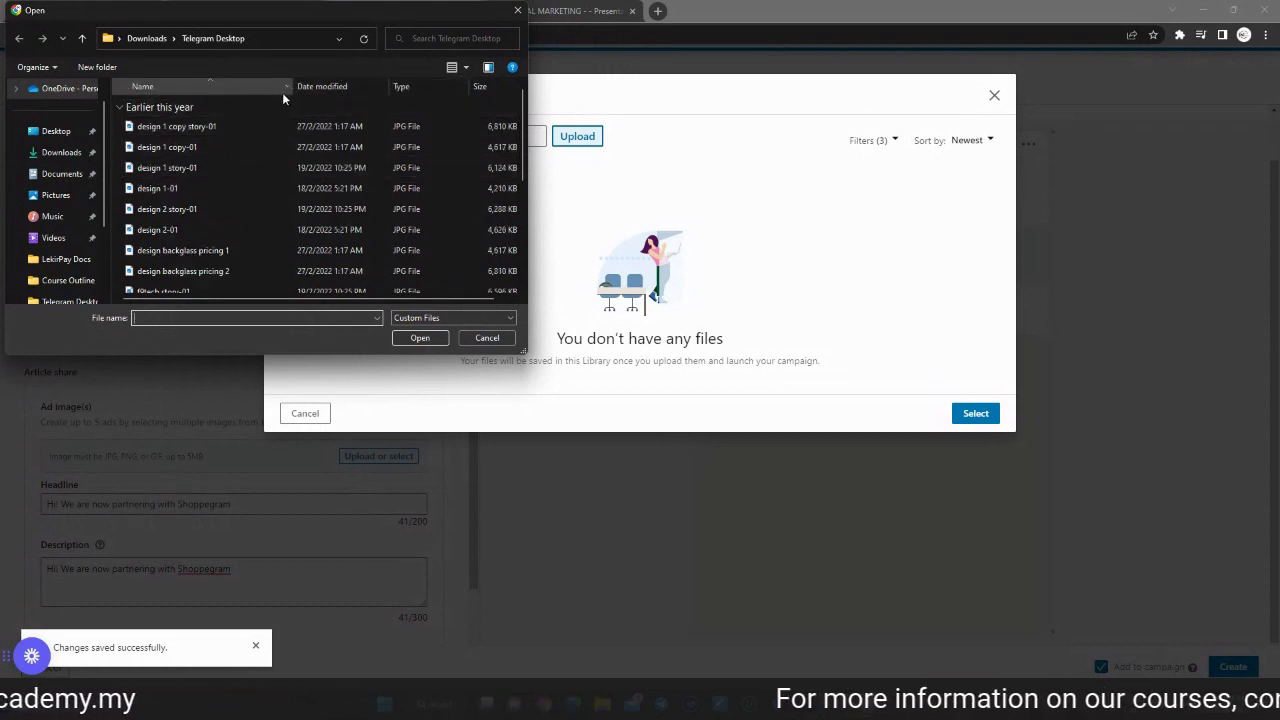
click(73, 155)
scroll(211, 139, down, 5)
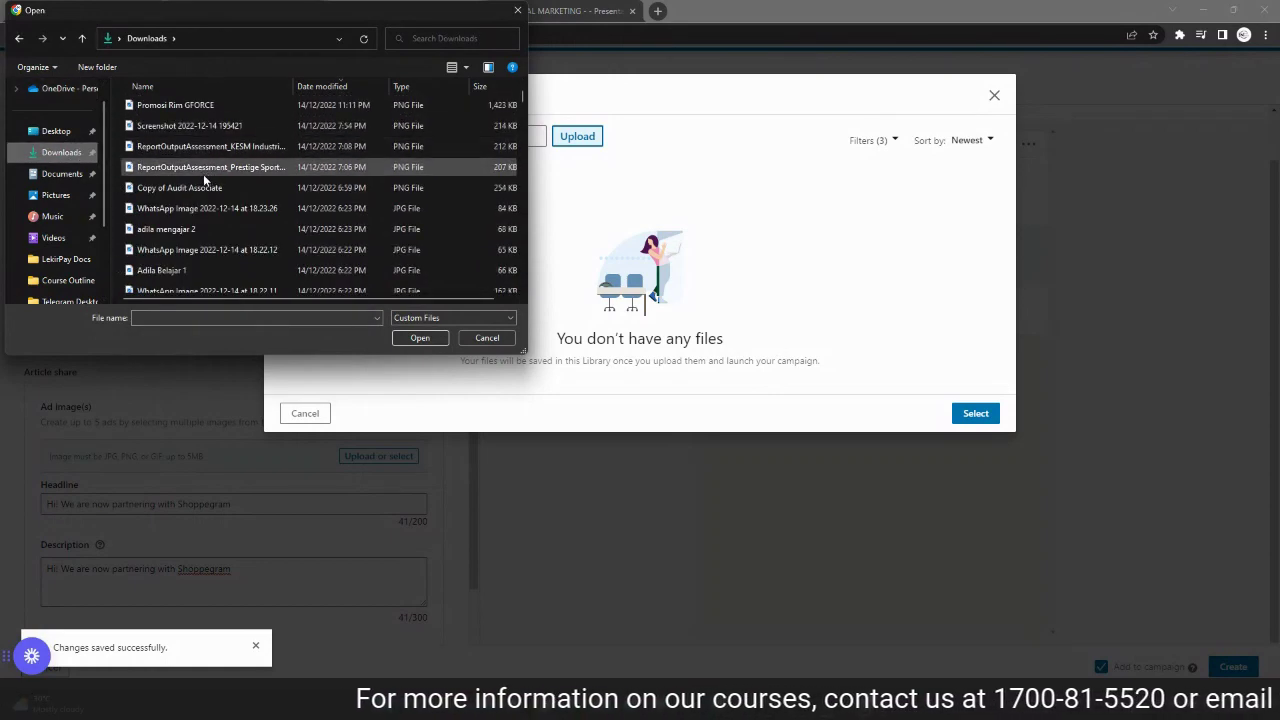
scroll(199, 126, up, 2)
double_click(201, 127)
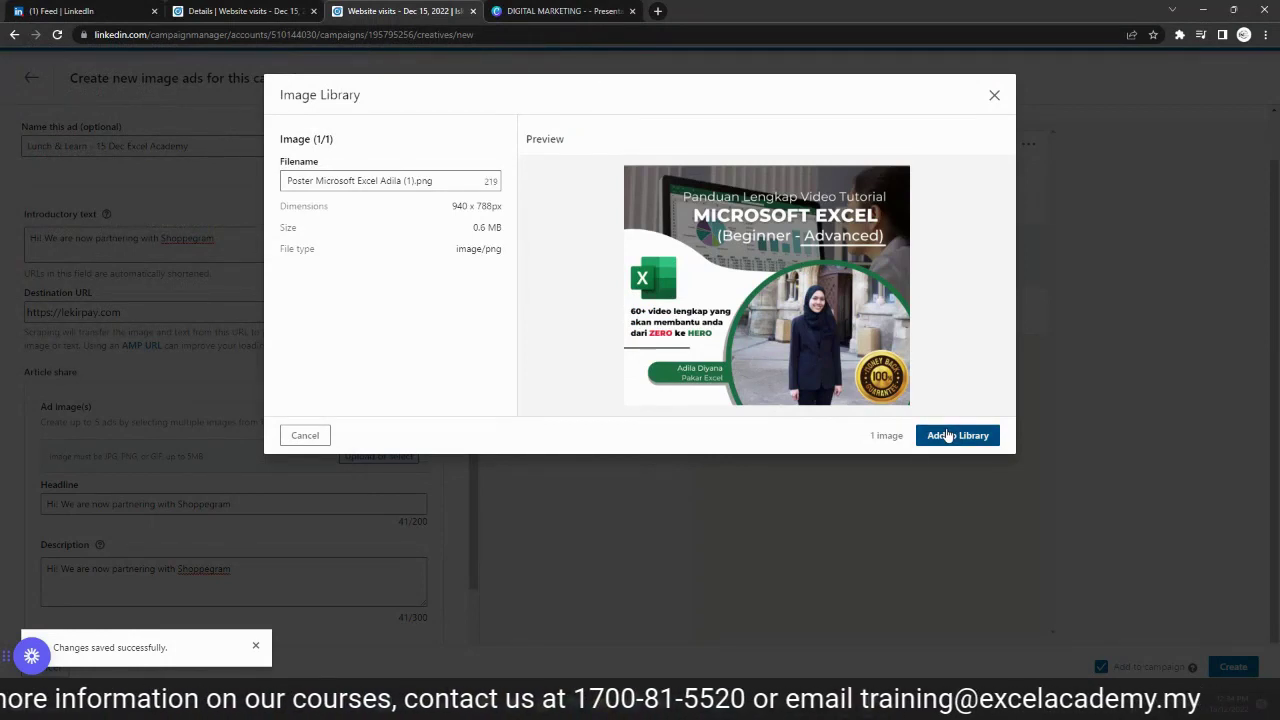
click(947, 436)
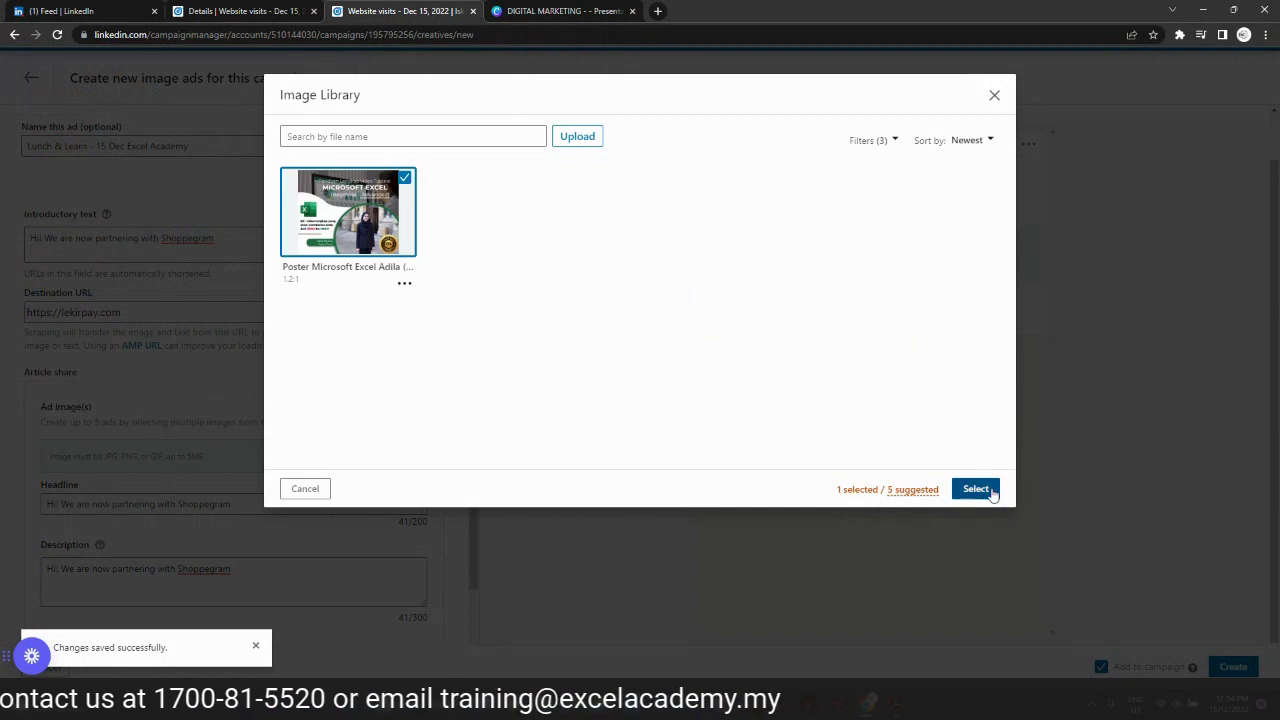
Apply the selected Microsoft Excel poster from the image library as the ad's image
click(973, 489)
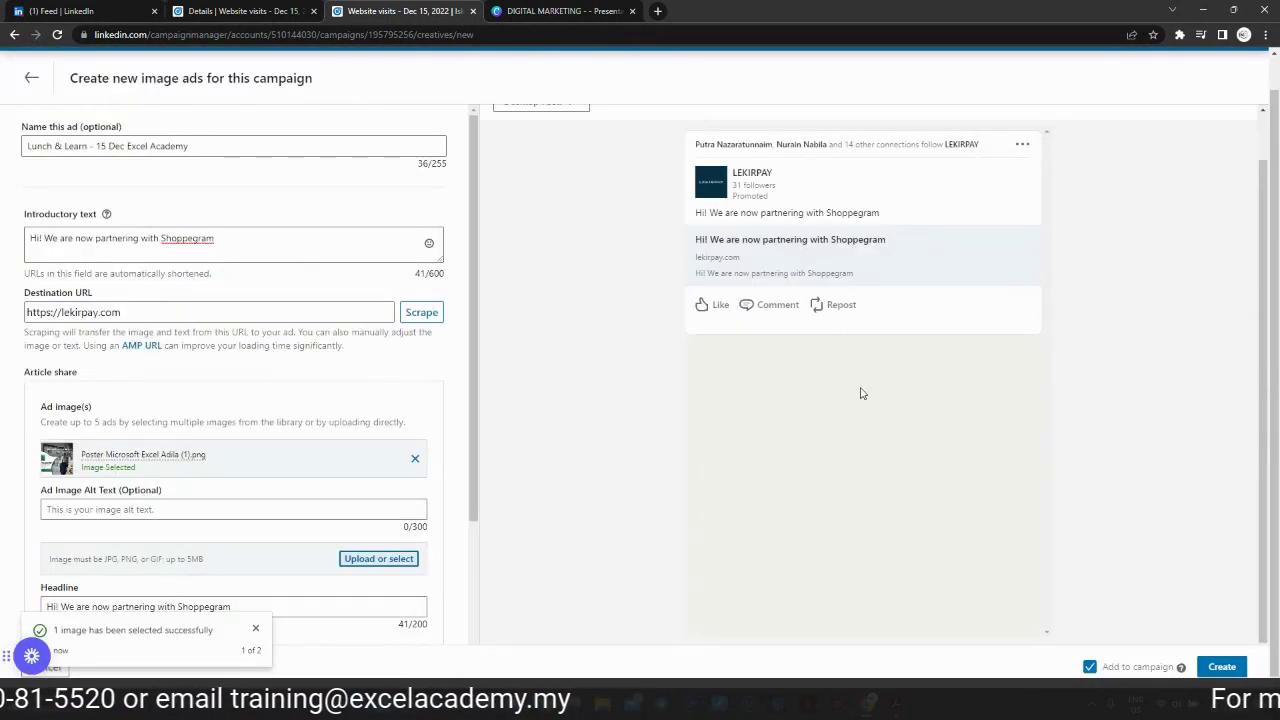
scroll(811, 371, up, 1)
scroll(801, 348, down, 1)
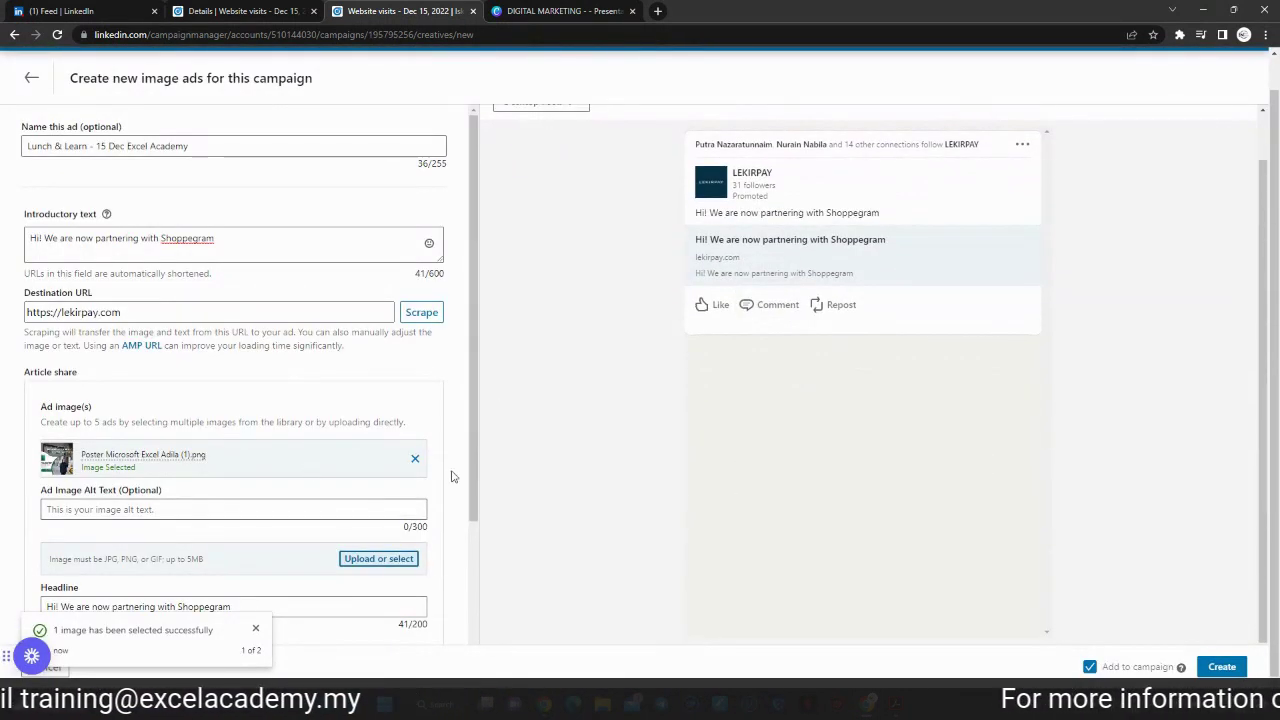
scroll(445, 480, down, 1)
scroll(445, 480, down, 1)
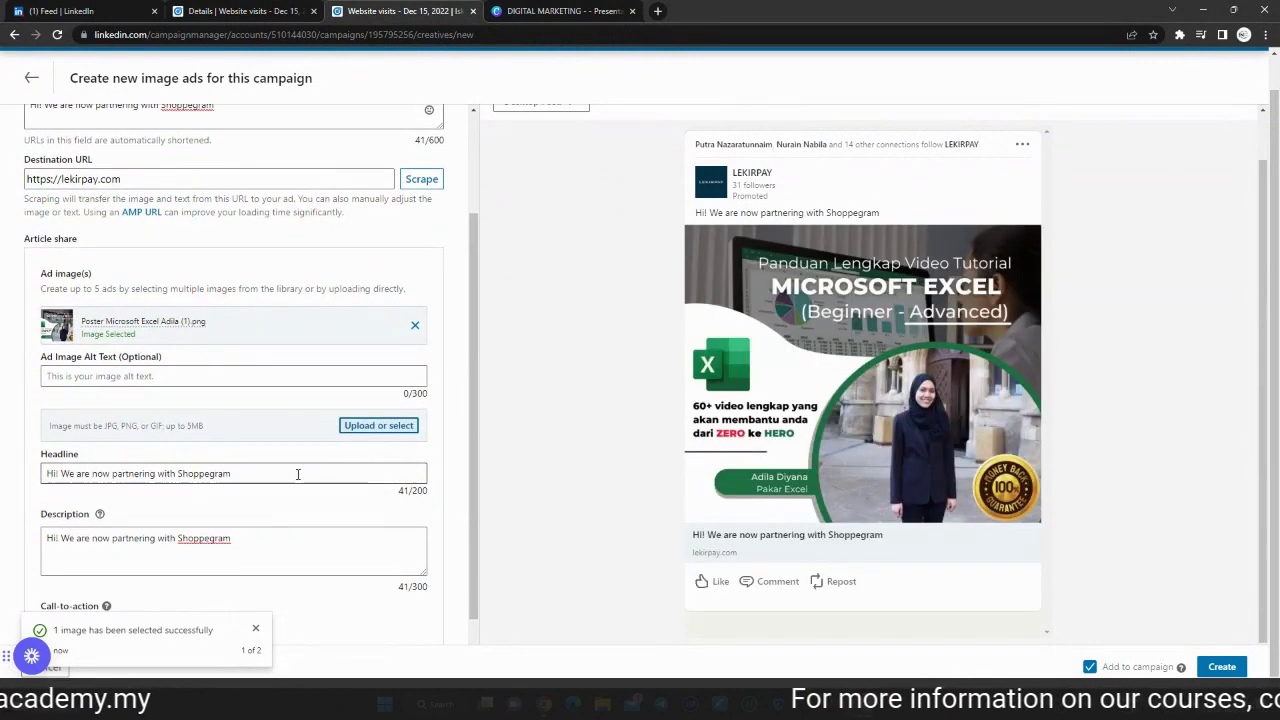
Extend the ad's headline to read "Hi! We are now partnering with Shoppegram. We will be updating you soon!"
click(297, 474)
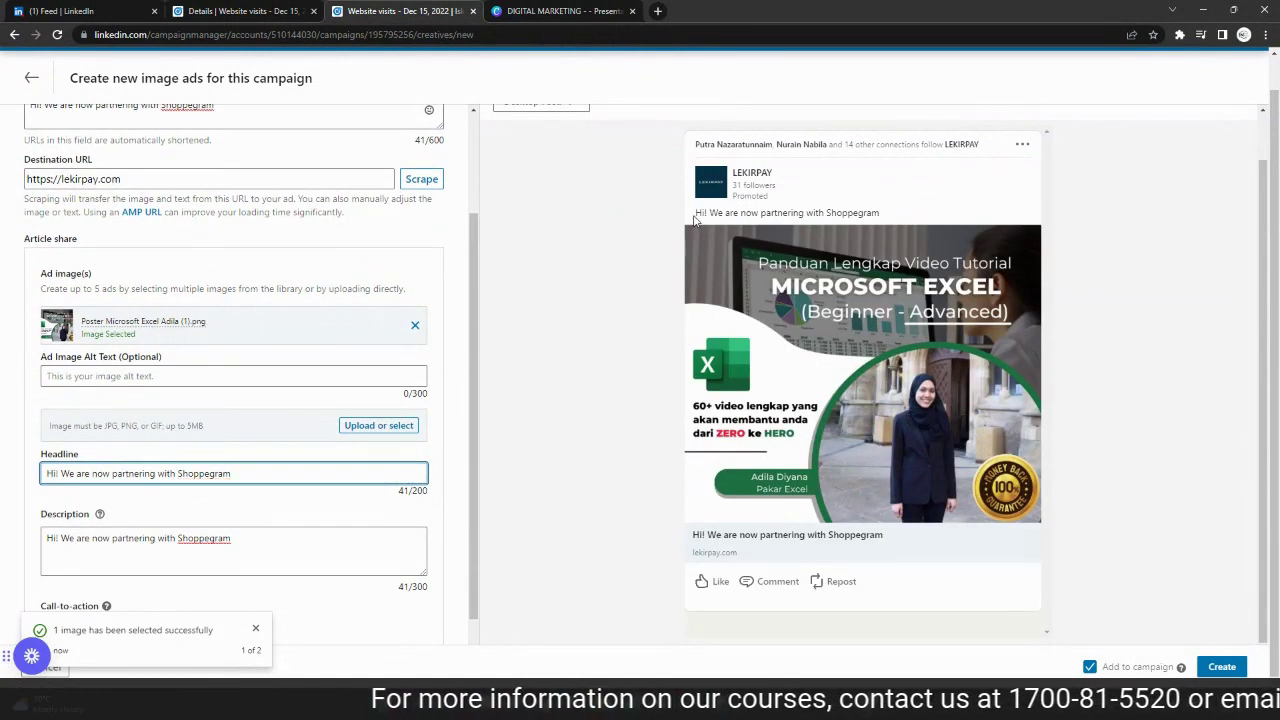
drag(694, 213, 906, 231)
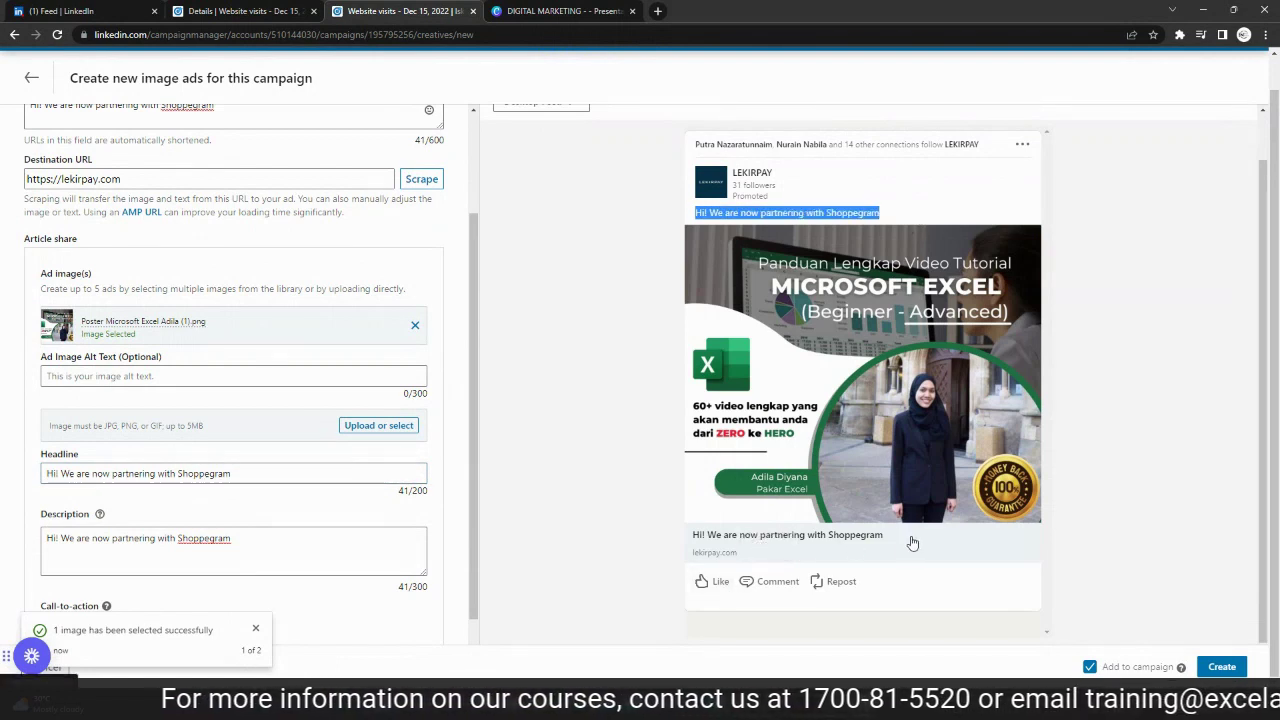
click(258, 478)
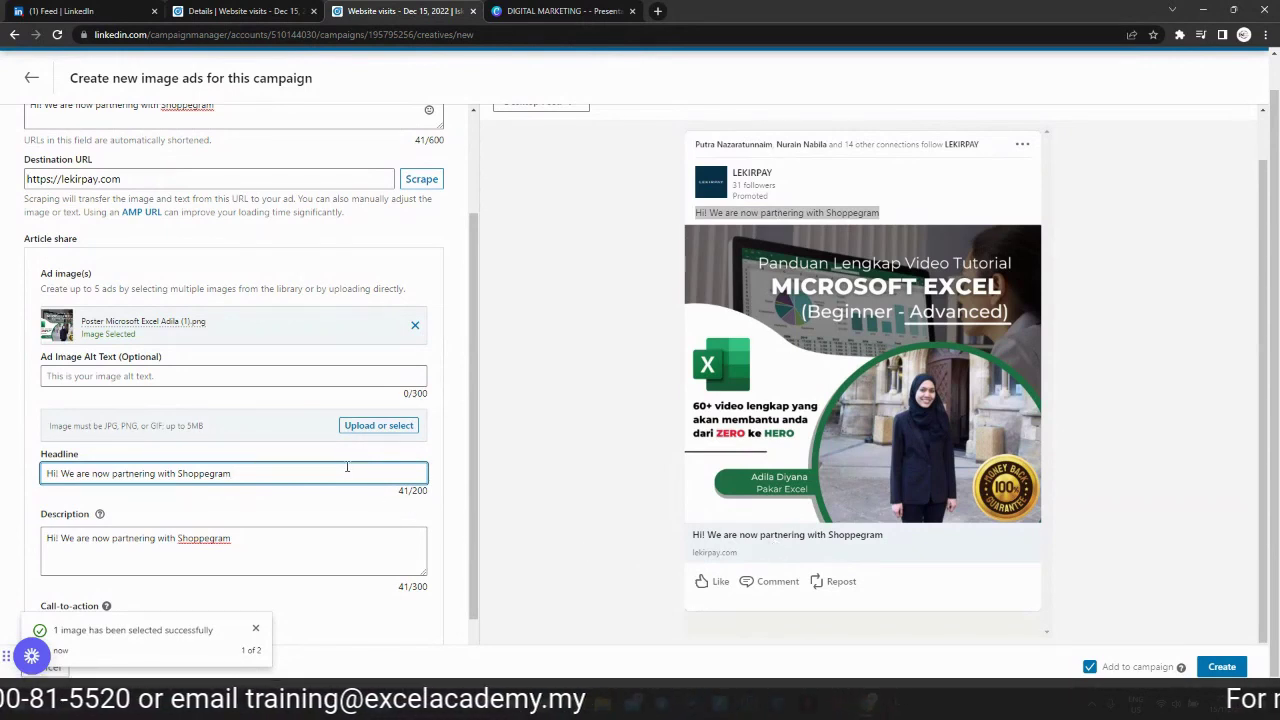
text(.)
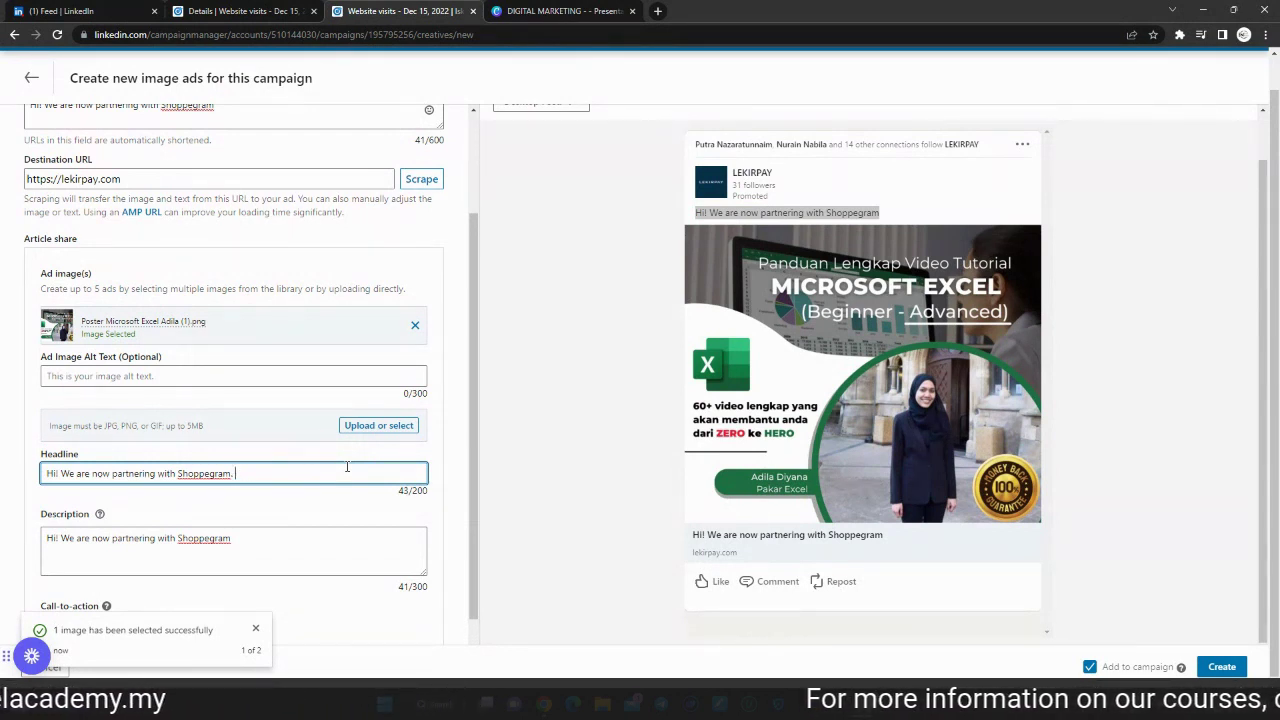
text(We will be updat)
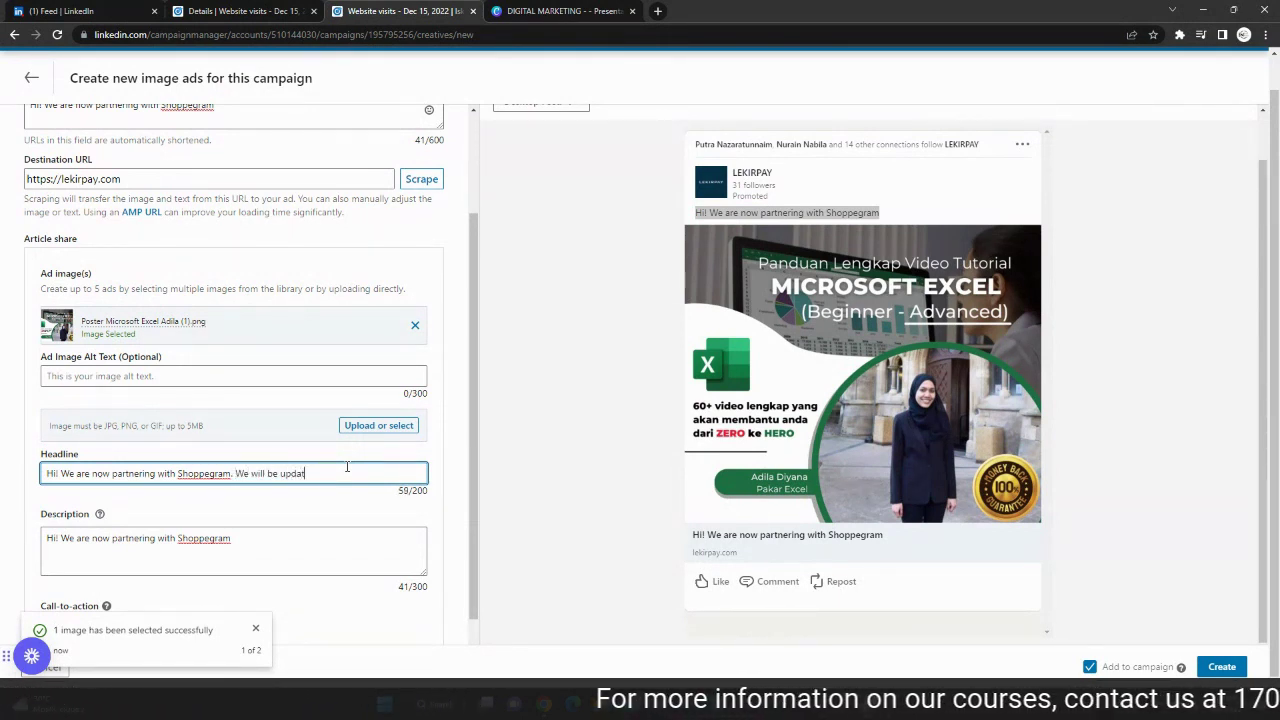
text(ing you soon)
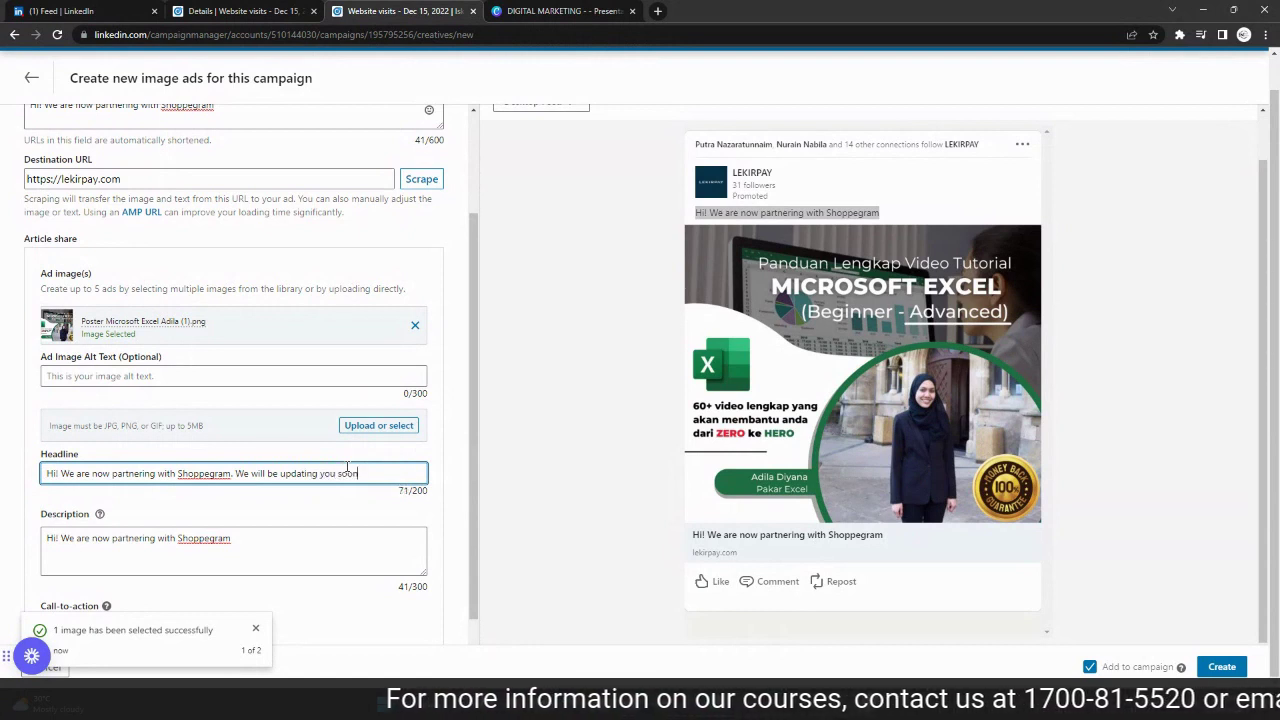
text(!)
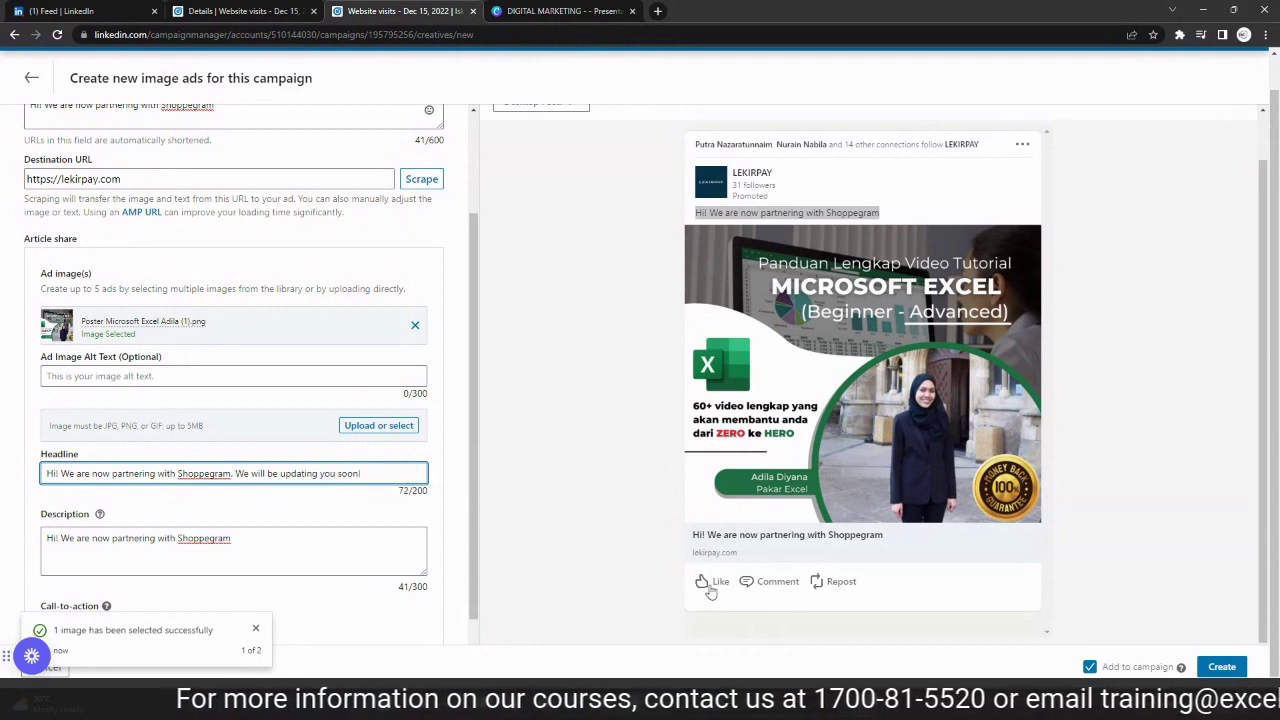
click(540, 290)
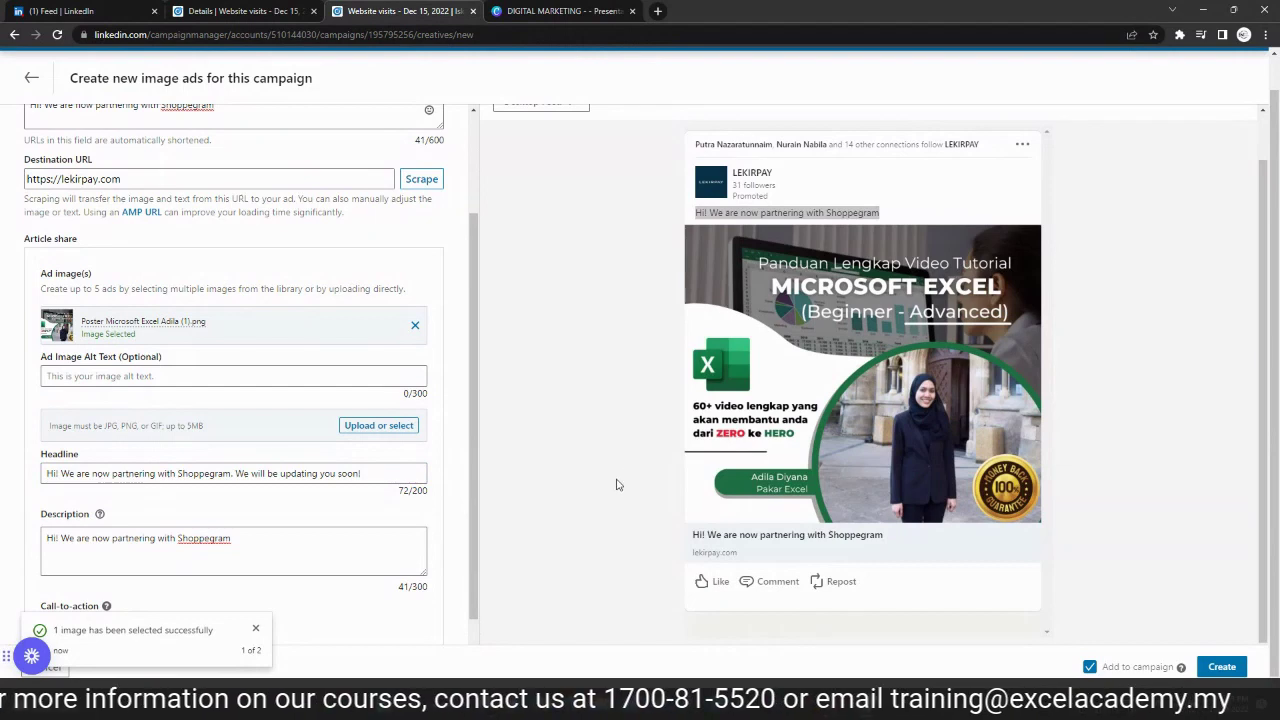
scroll(405, 488, down, 1)
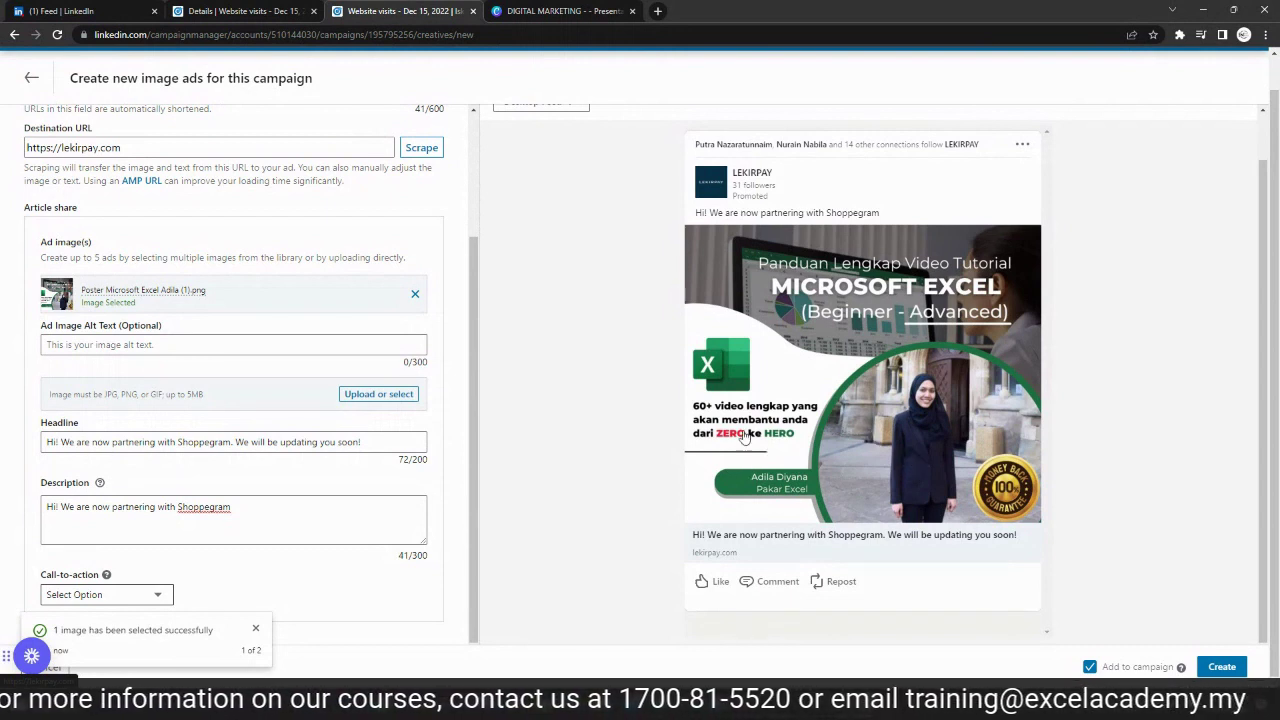
Replace the ad's headline with "Our offer is limited to 20 slots. Subscribe to our package before 20th December to enjoy 30% off promotion."
drag(235, 507, 43, 520)
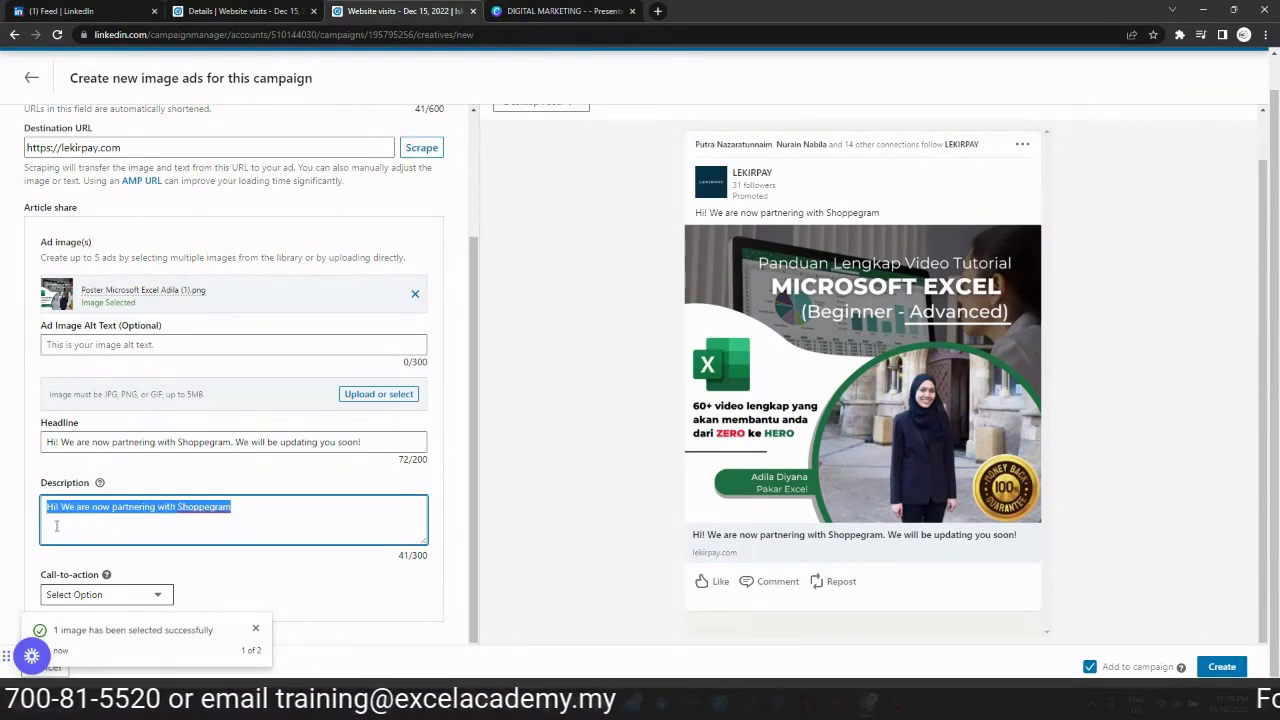
drag(362, 442, 18, 457)
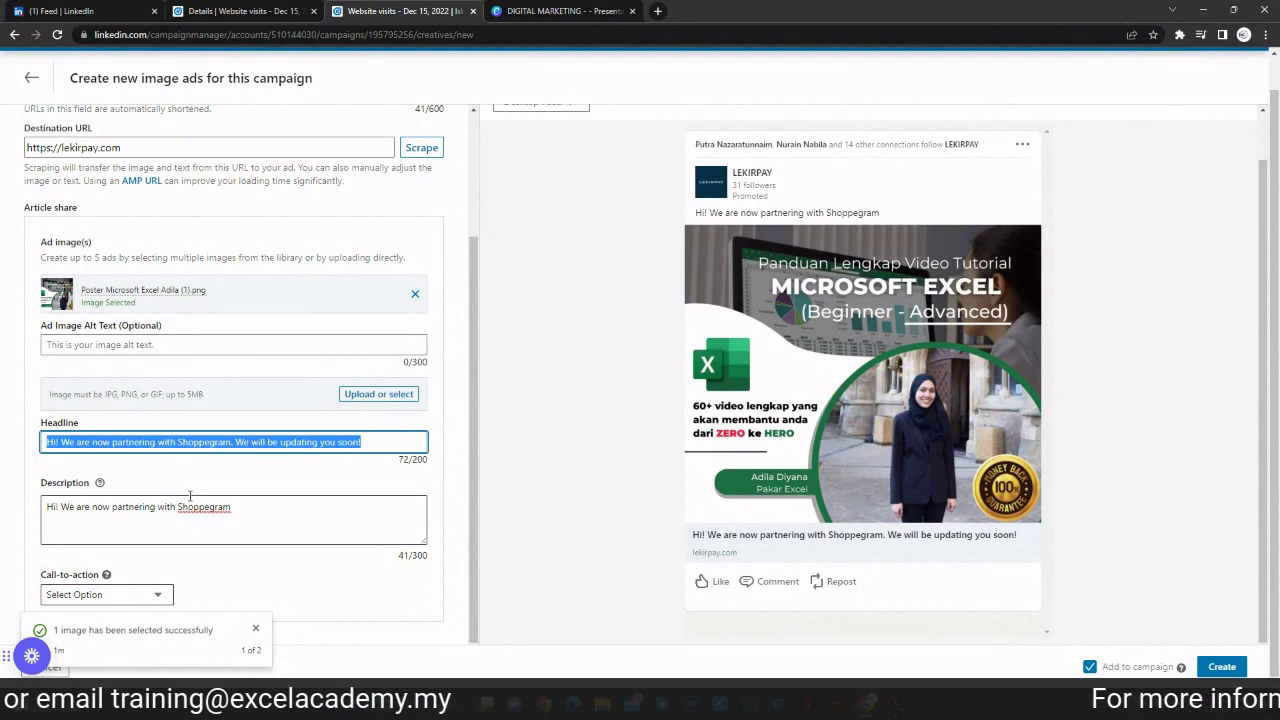
text(O)
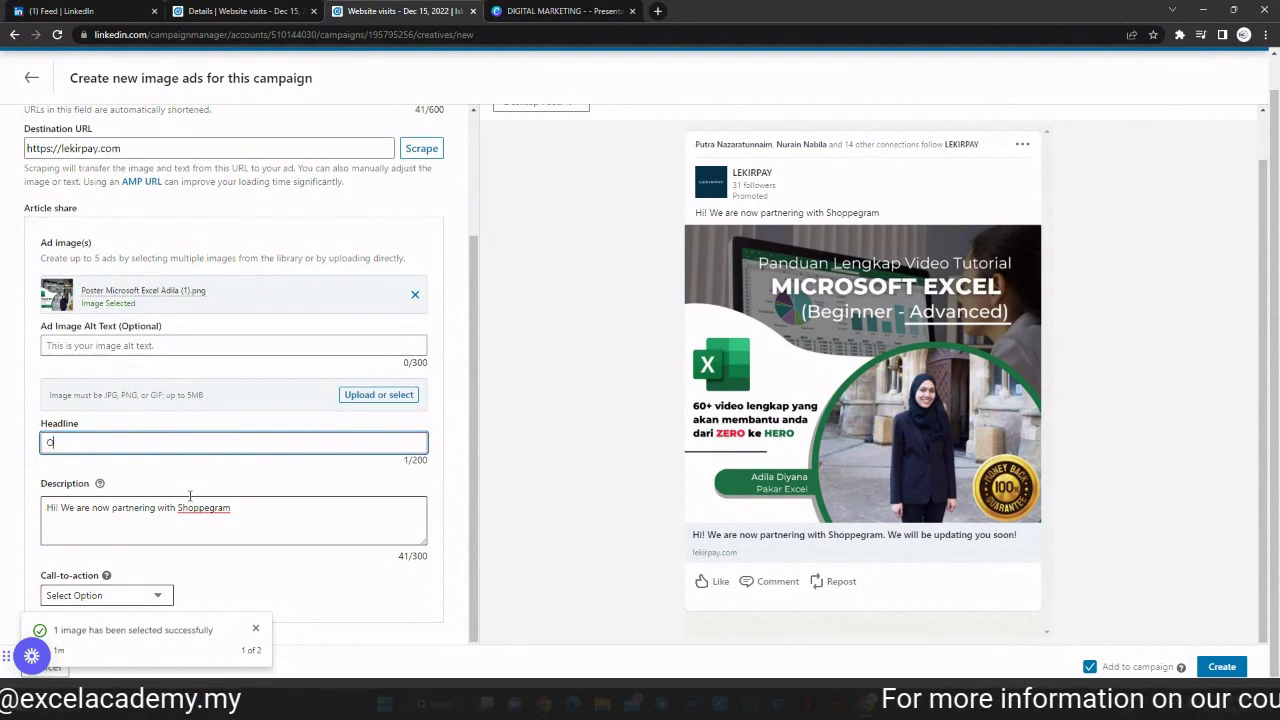
text(ur offer is )
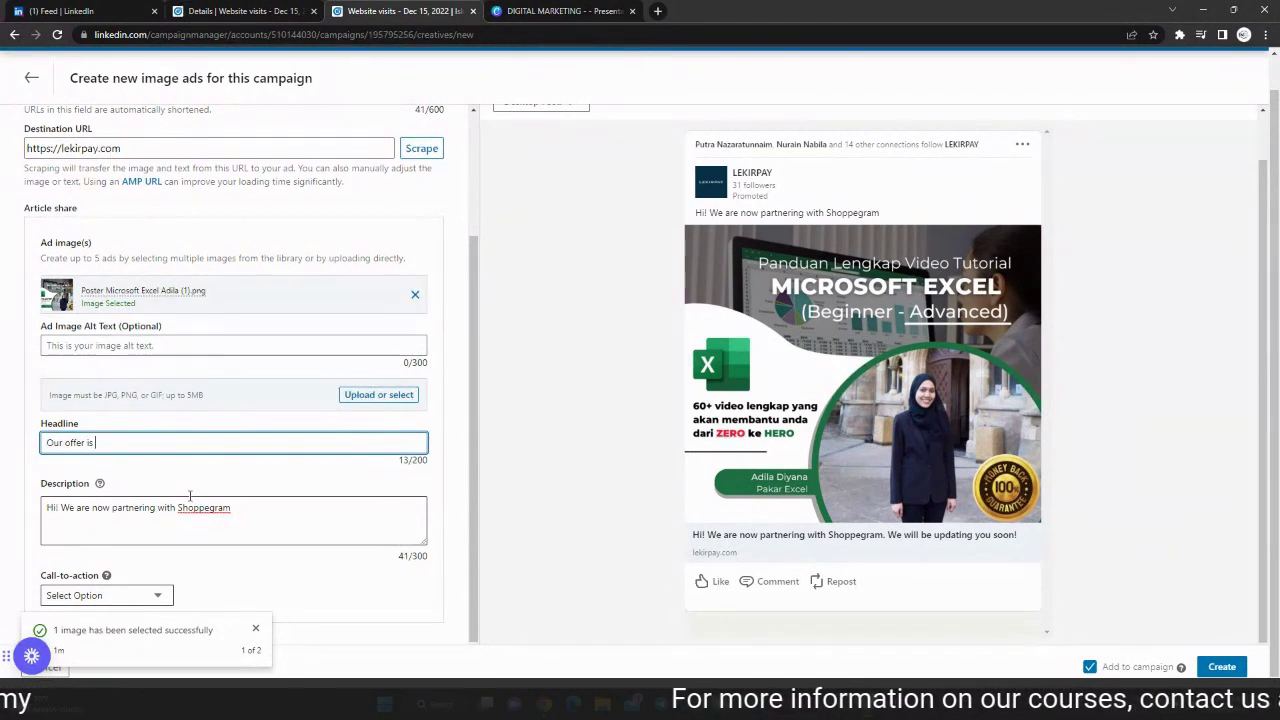
text(limited to 20 )
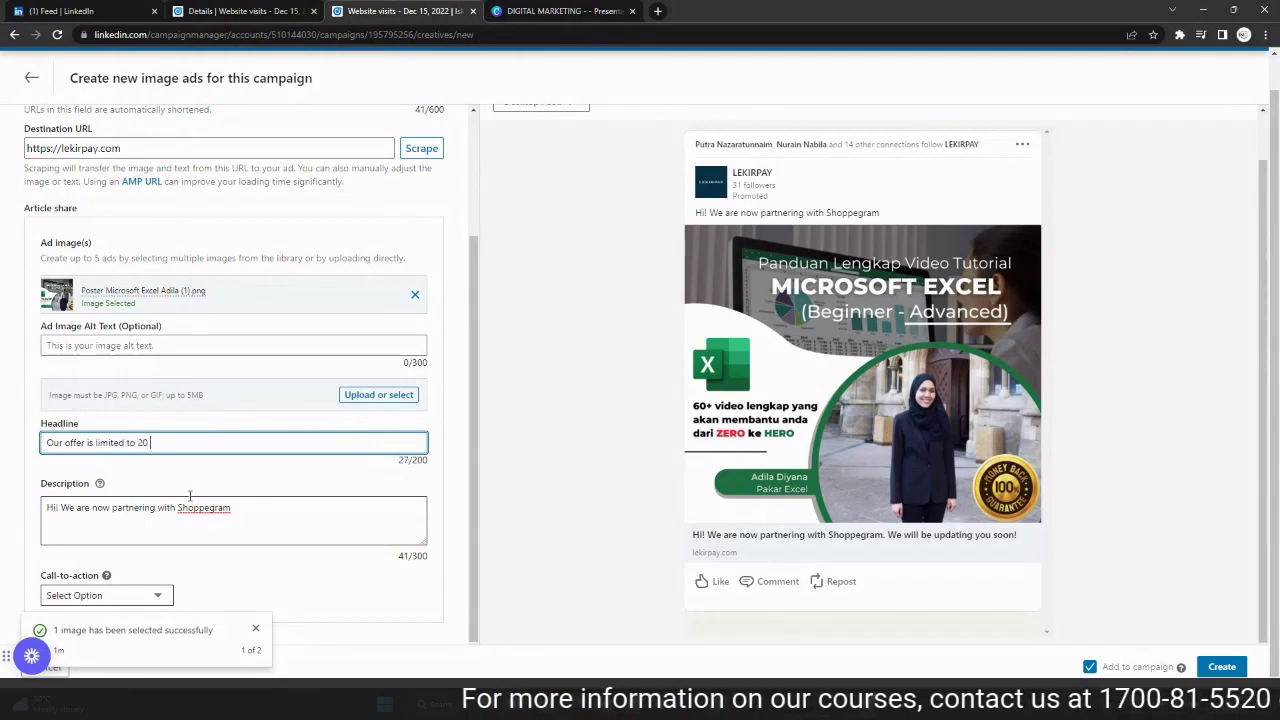
text(slots)
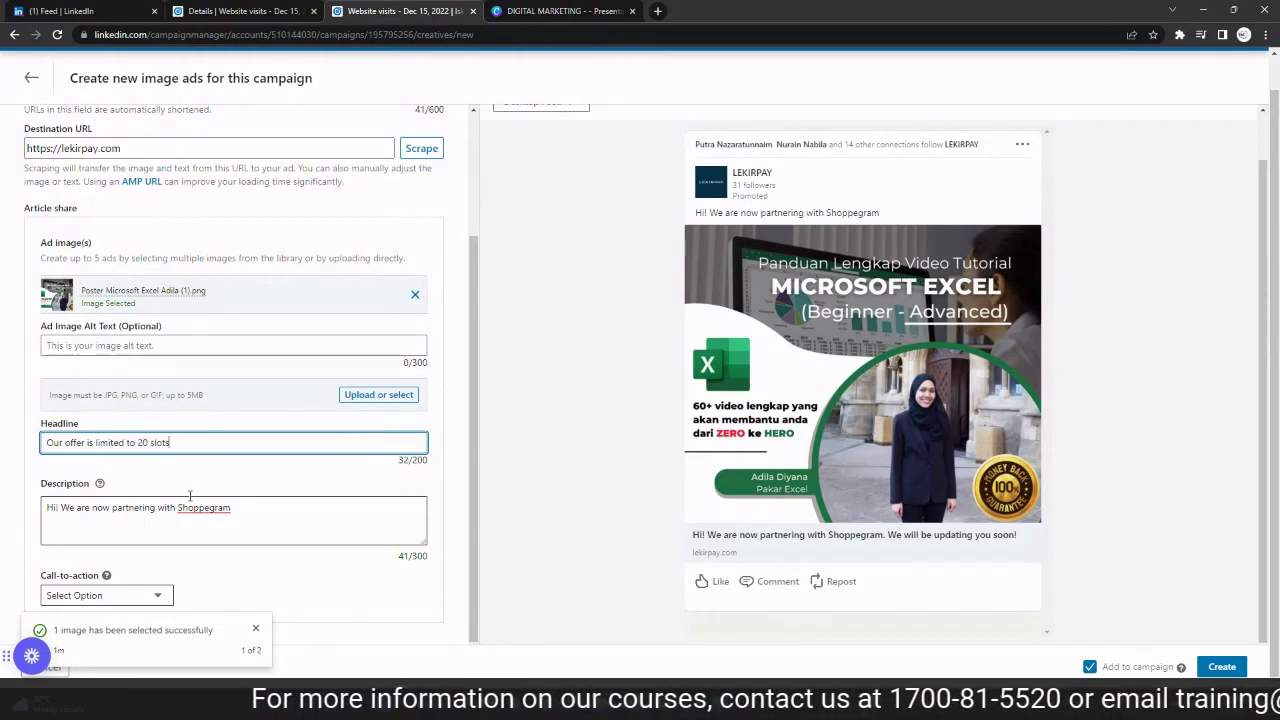
text(. )
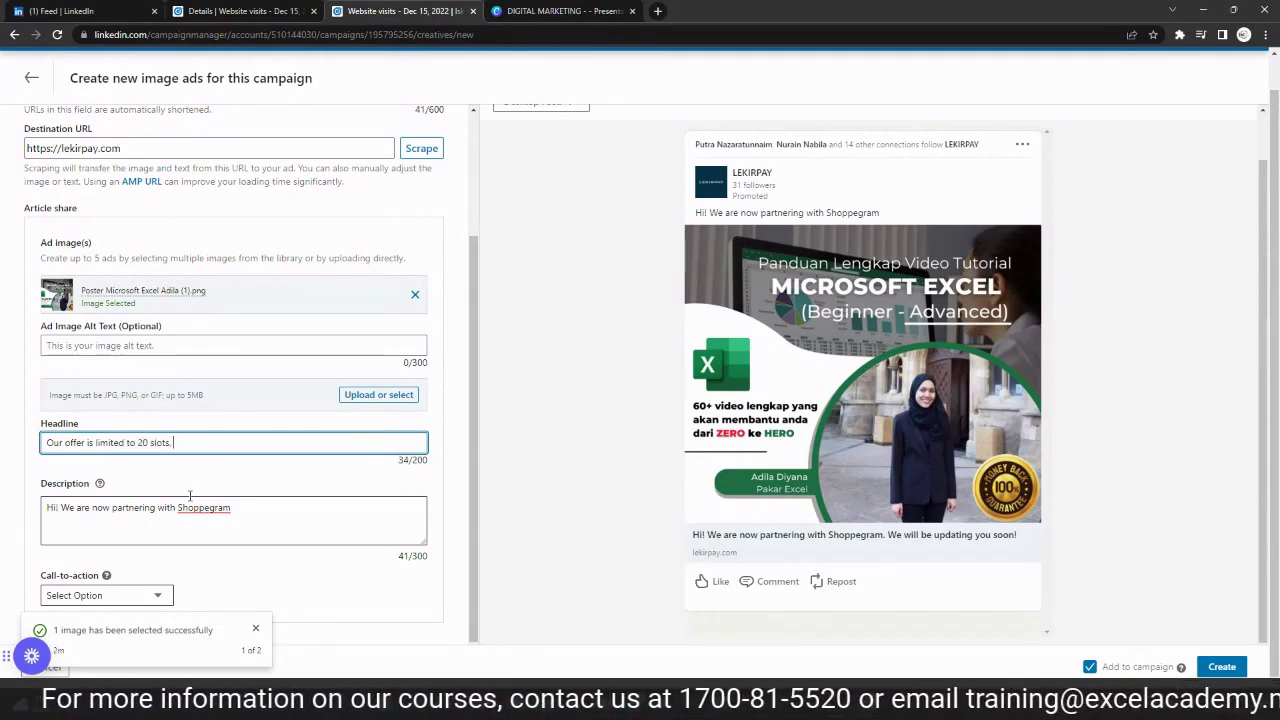
text( C)
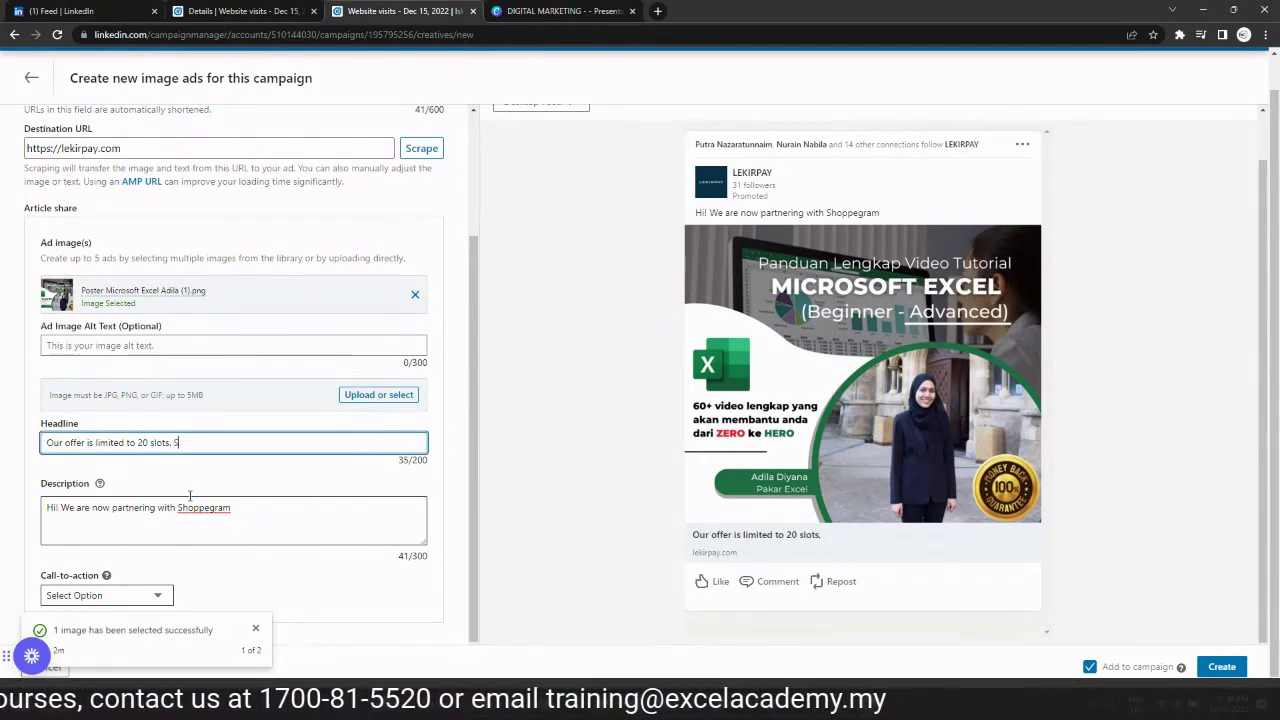
text(Subscribe to )
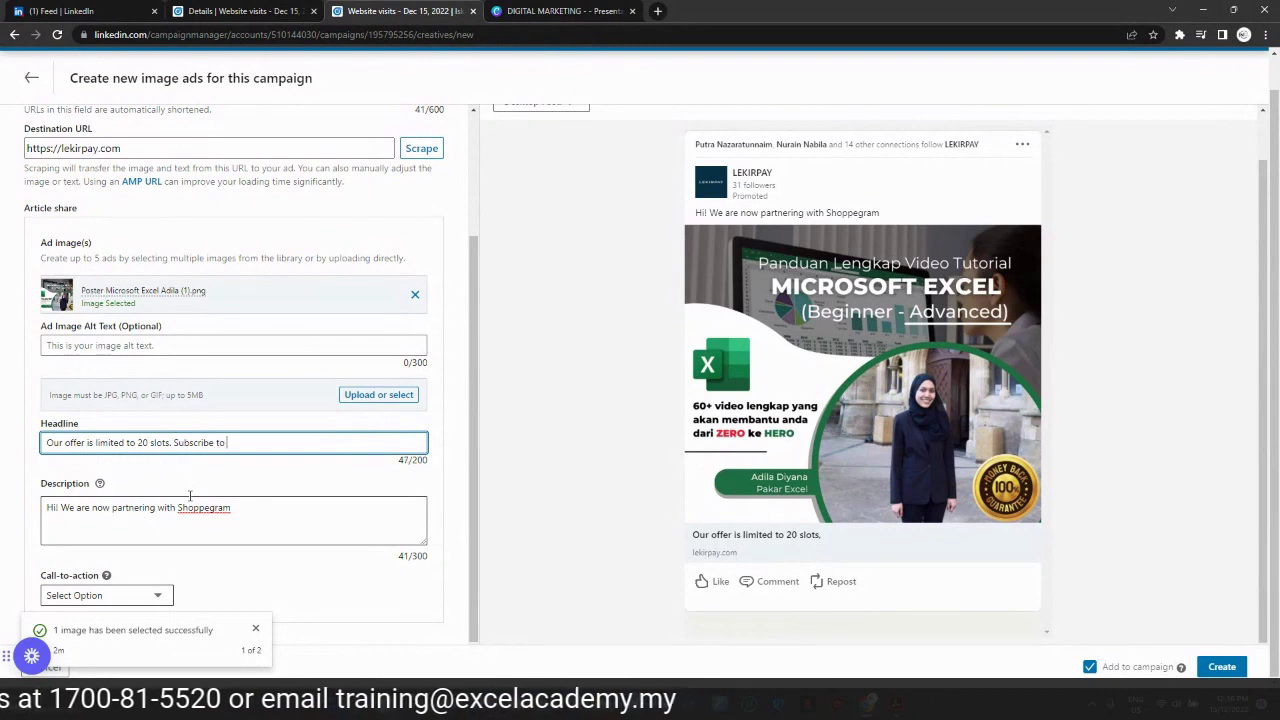
text(our package b)
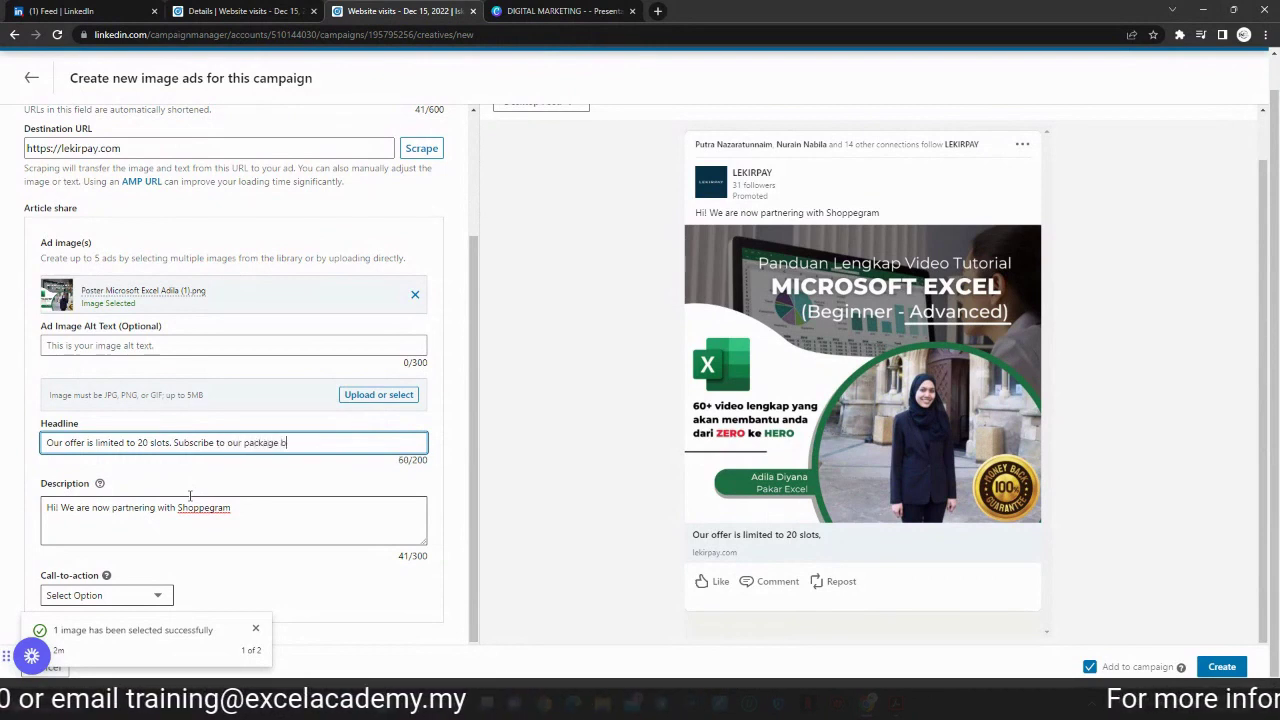
text(efore 20)
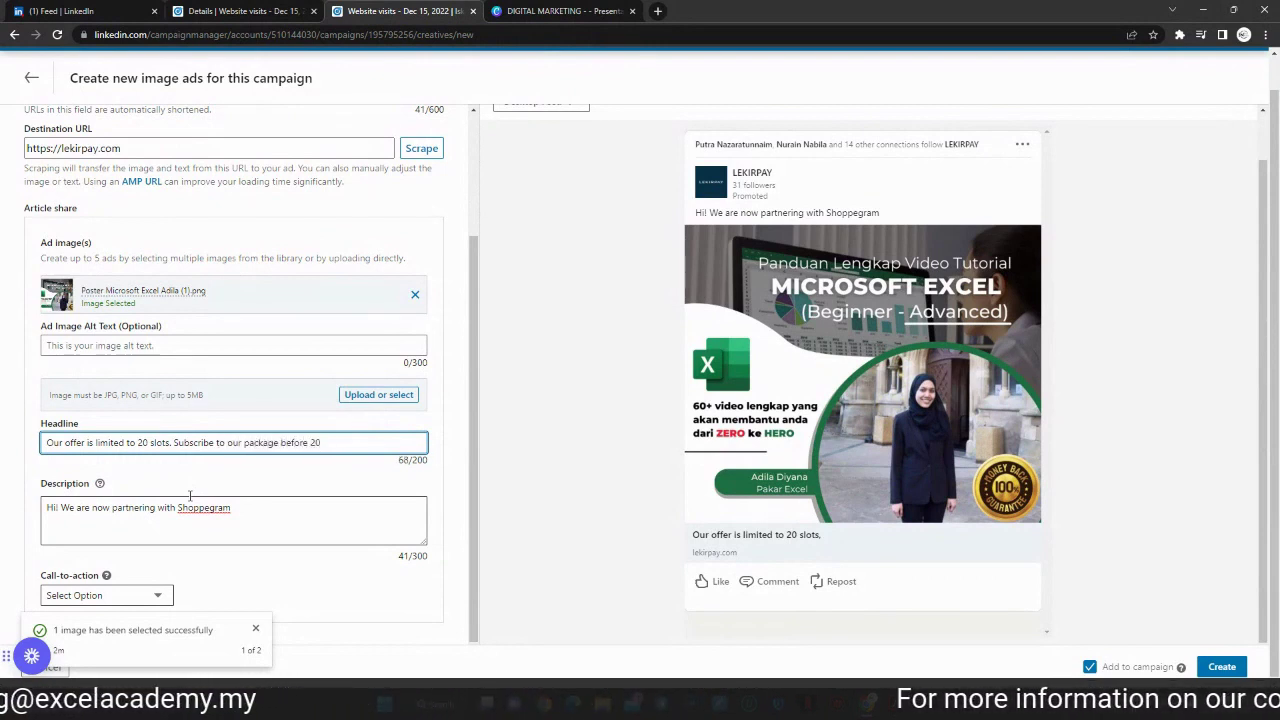
text(th Decem)
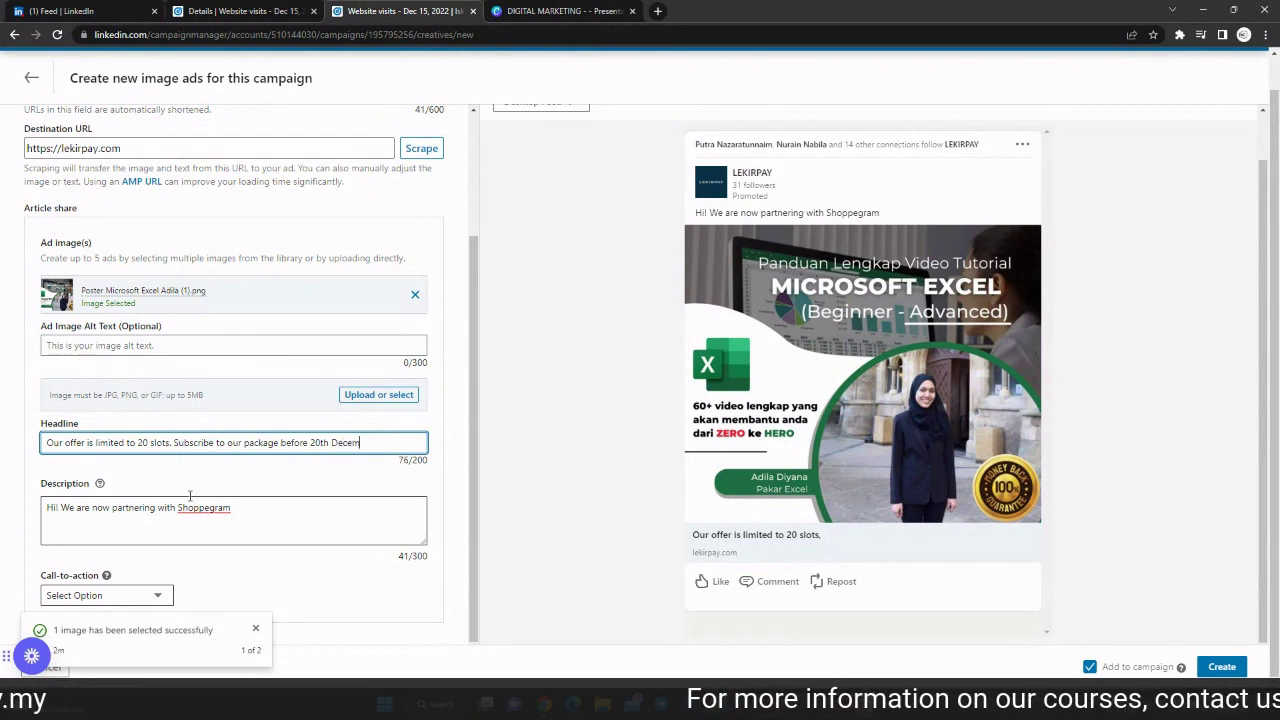
text(ber to enjo)
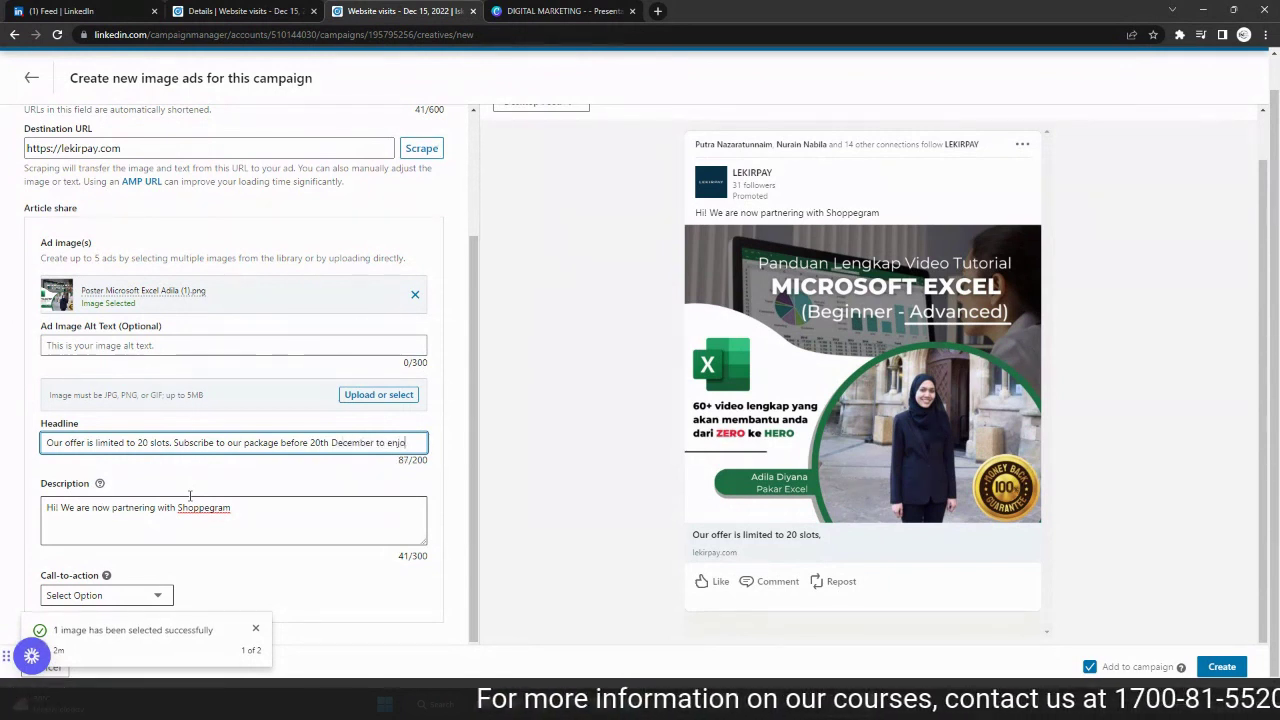
text(y 30%)
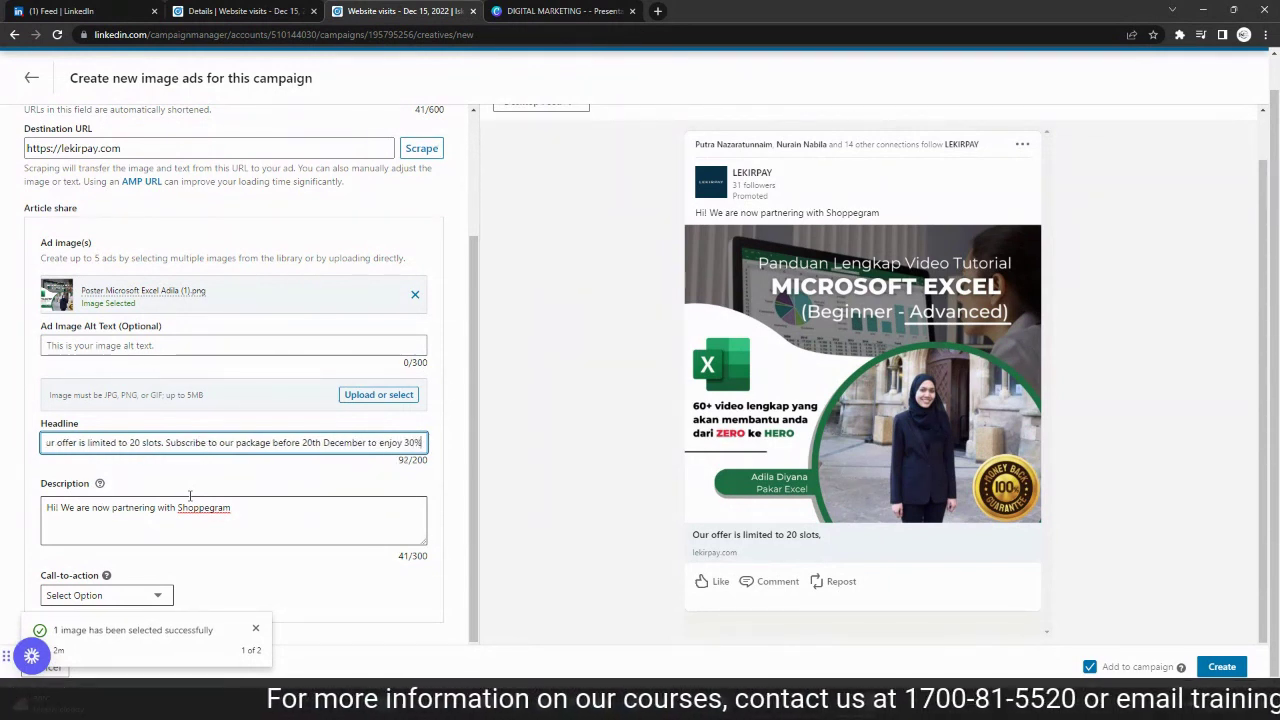
text( off promotion)
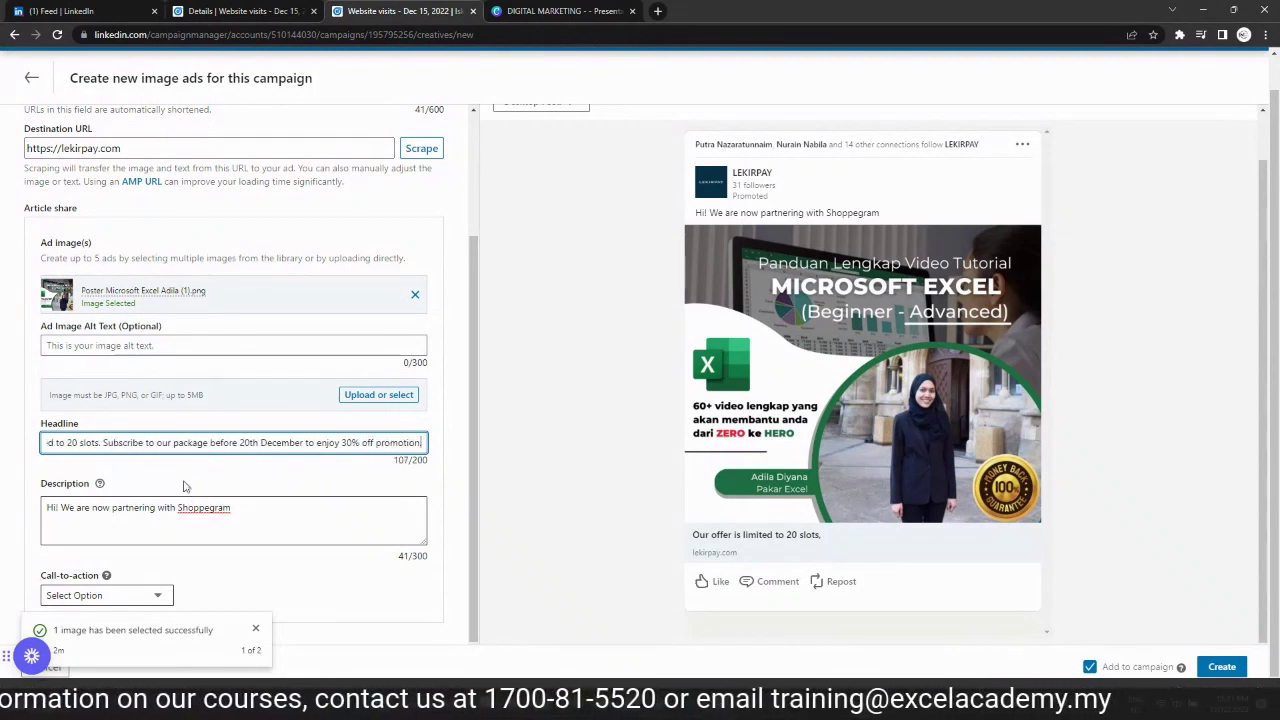
key(BackSpace)
text(.)
key(ctrl+Left)
key(ctrl+Left)
key(ctrl+Left)
key(ctrl+Left)
key(ctrl+Left)
key(ctrl+Left)
key(ctrl+Left)
key(ctrl+Left)
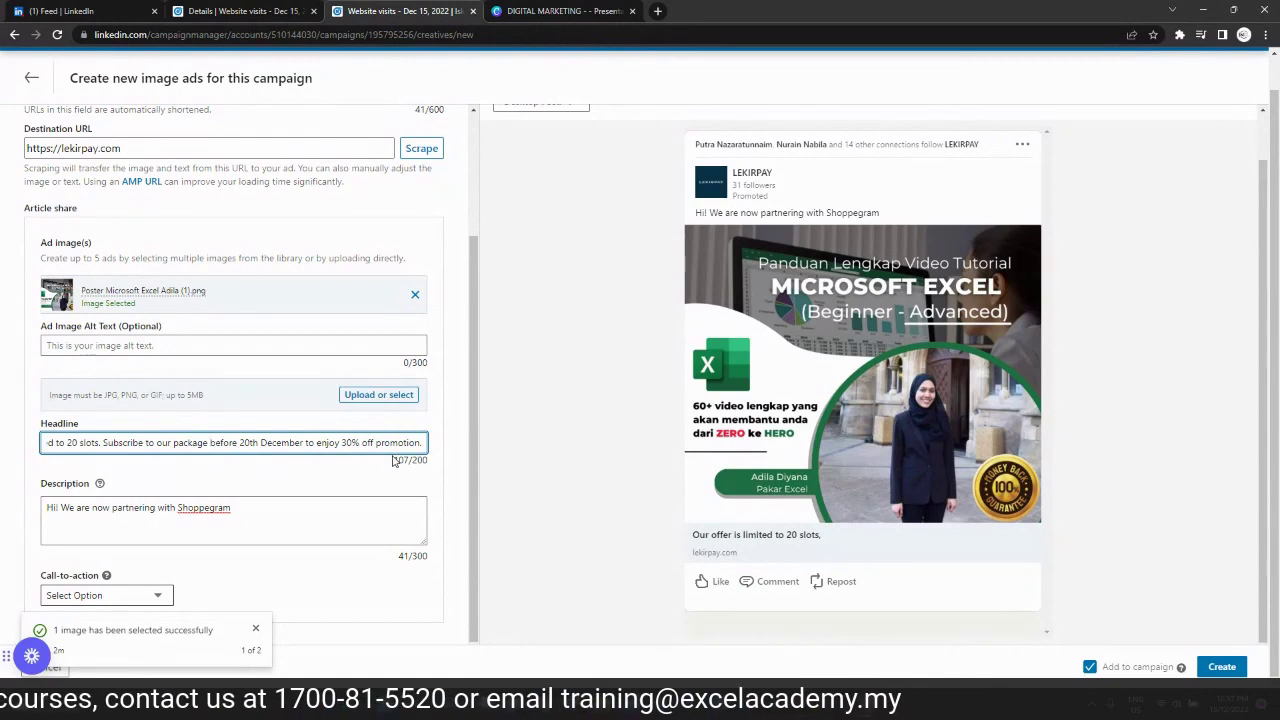
click(613, 459)
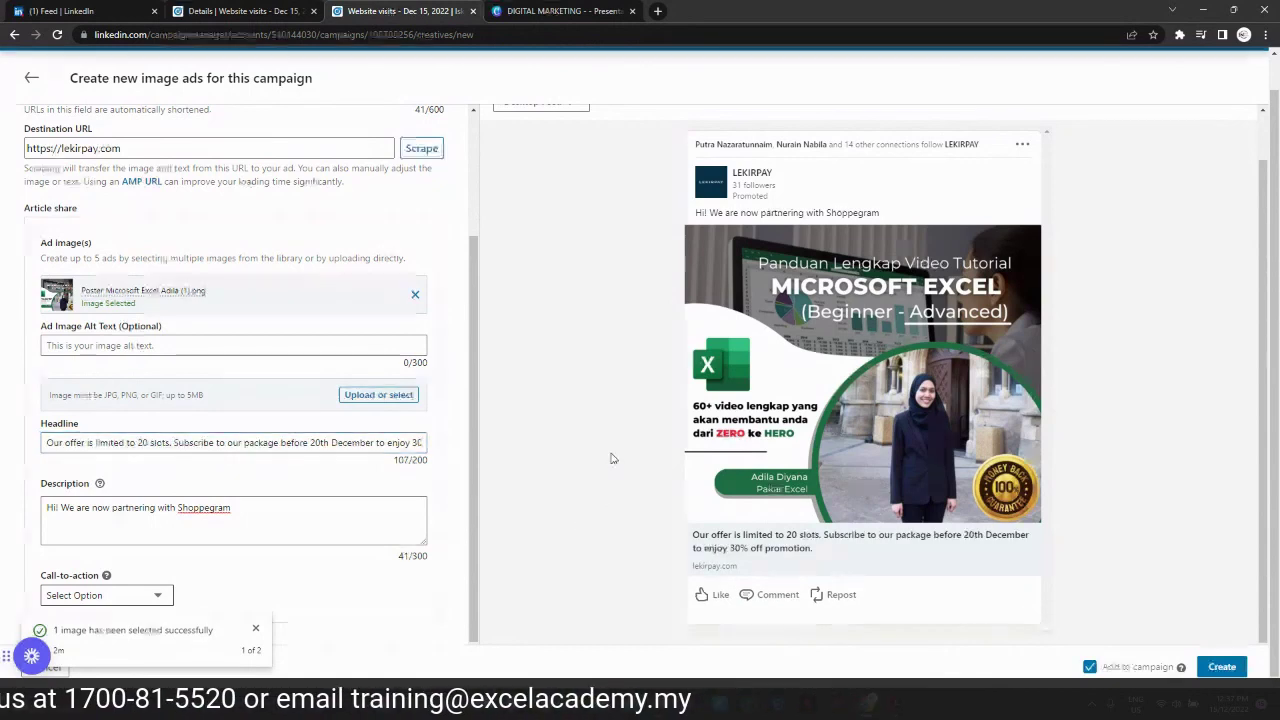
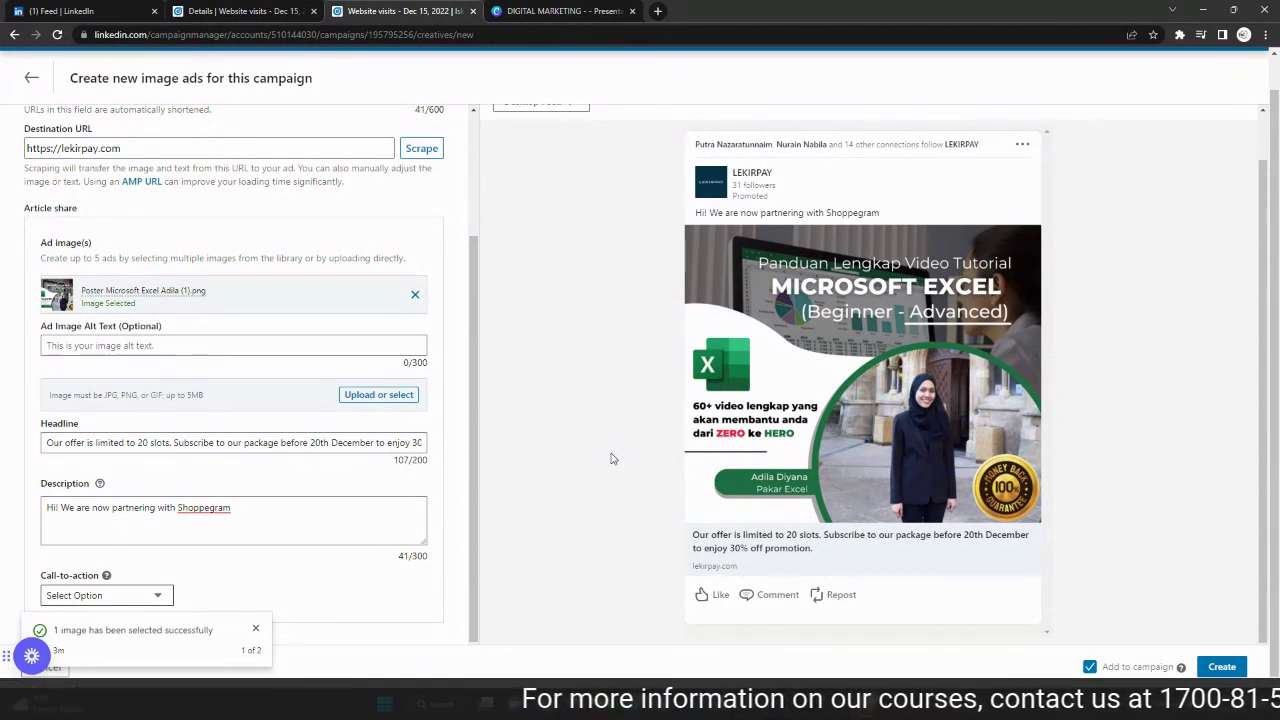
Replace the ad's description with "Feeling worry about your position since your colleagues can complete 20x faster"
drag(286, 523, 2, 520)
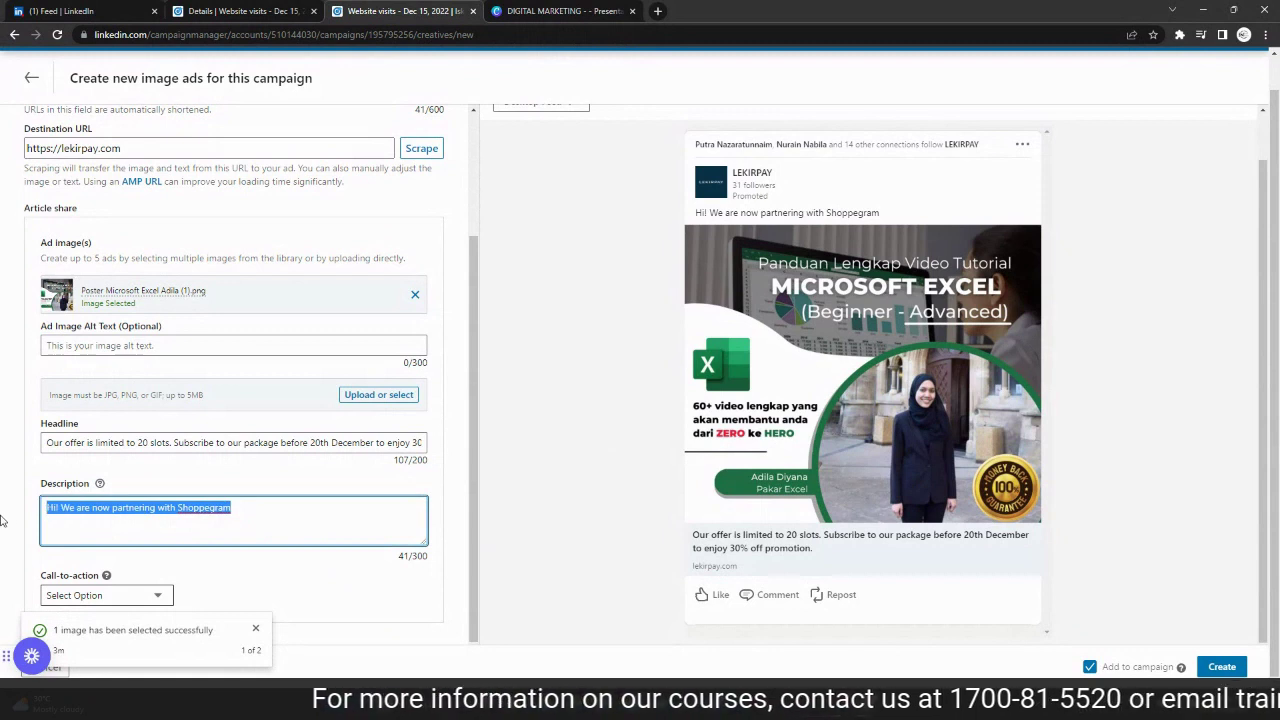
drag(412, 557, 434, 563)
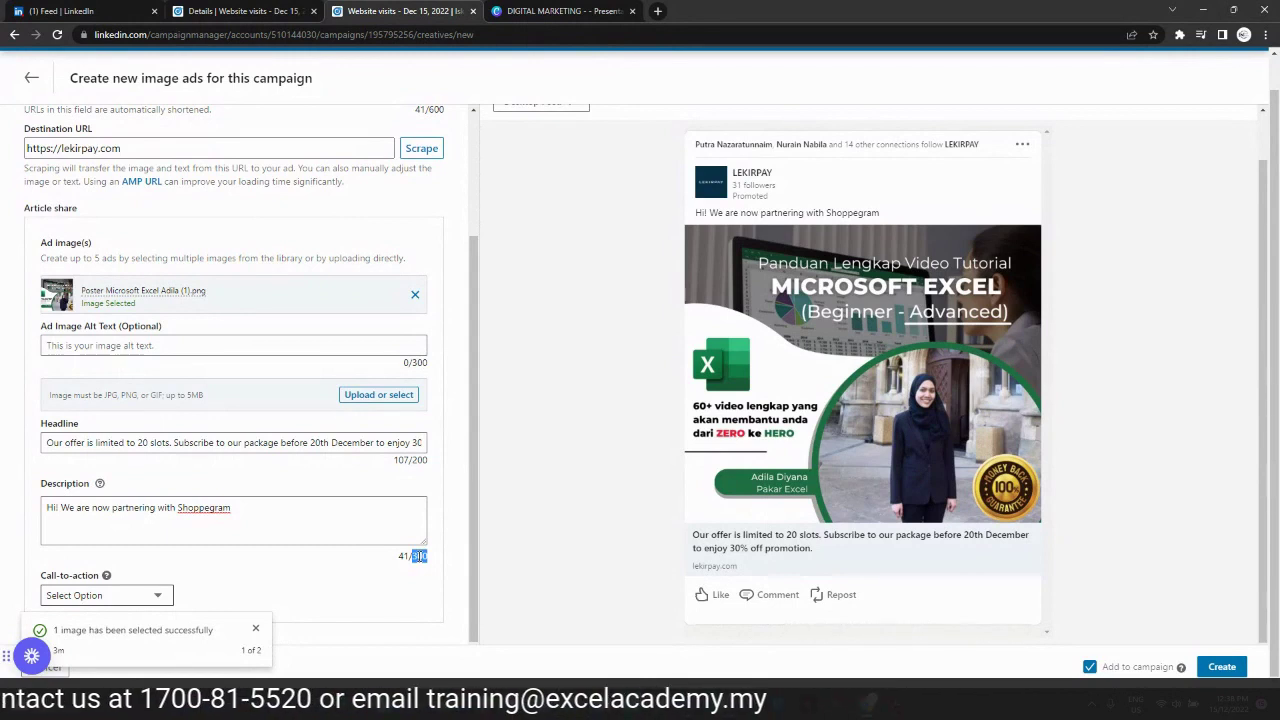
click(329, 520)
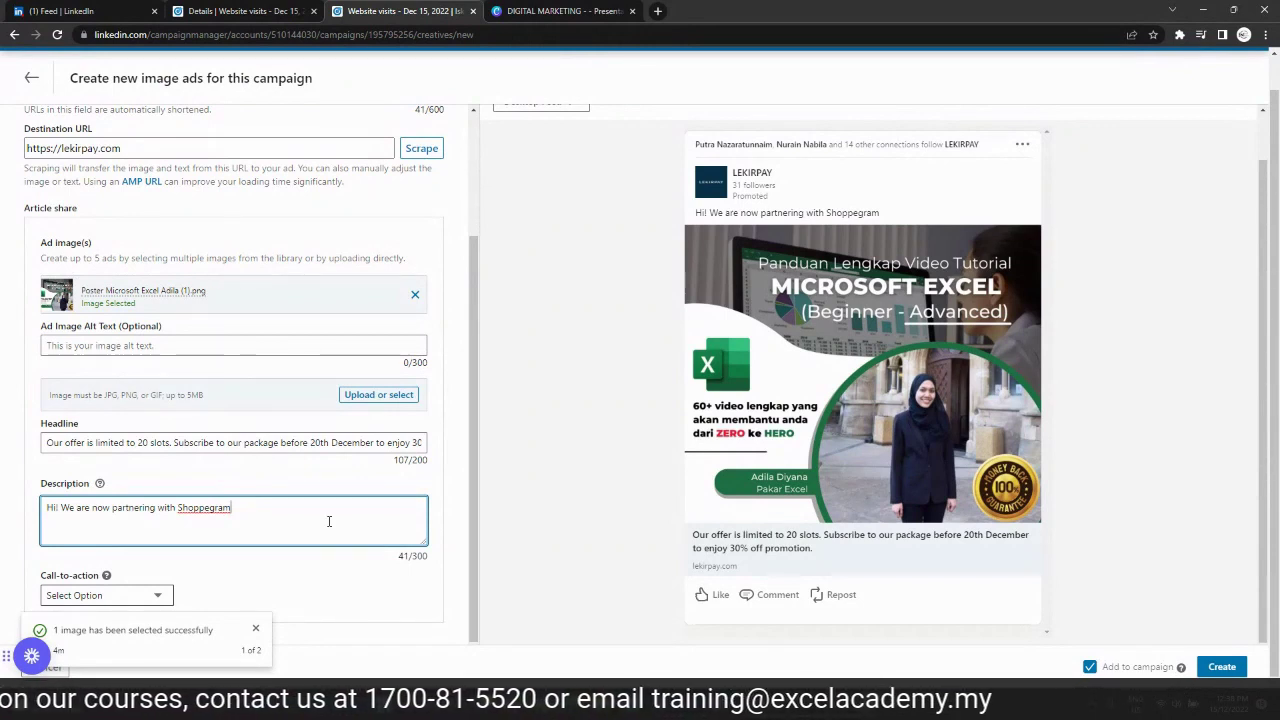
drag(328, 521, 46, 508)
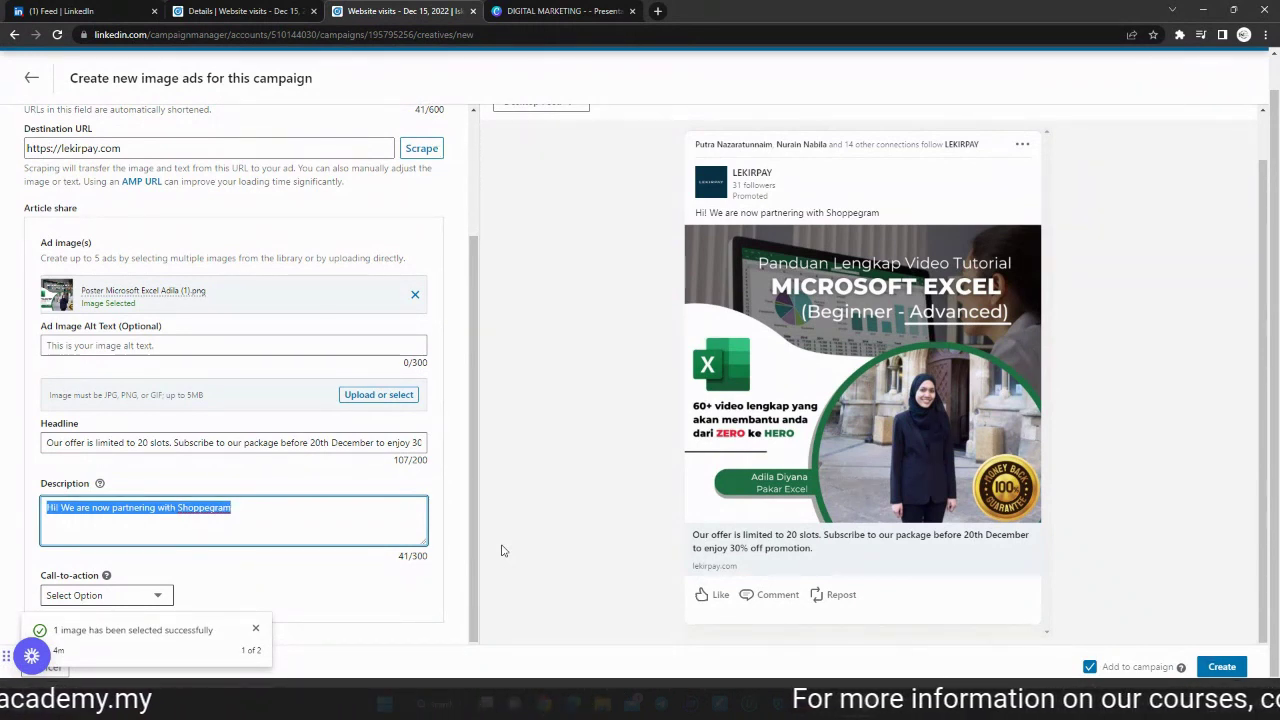
text(Feeling)
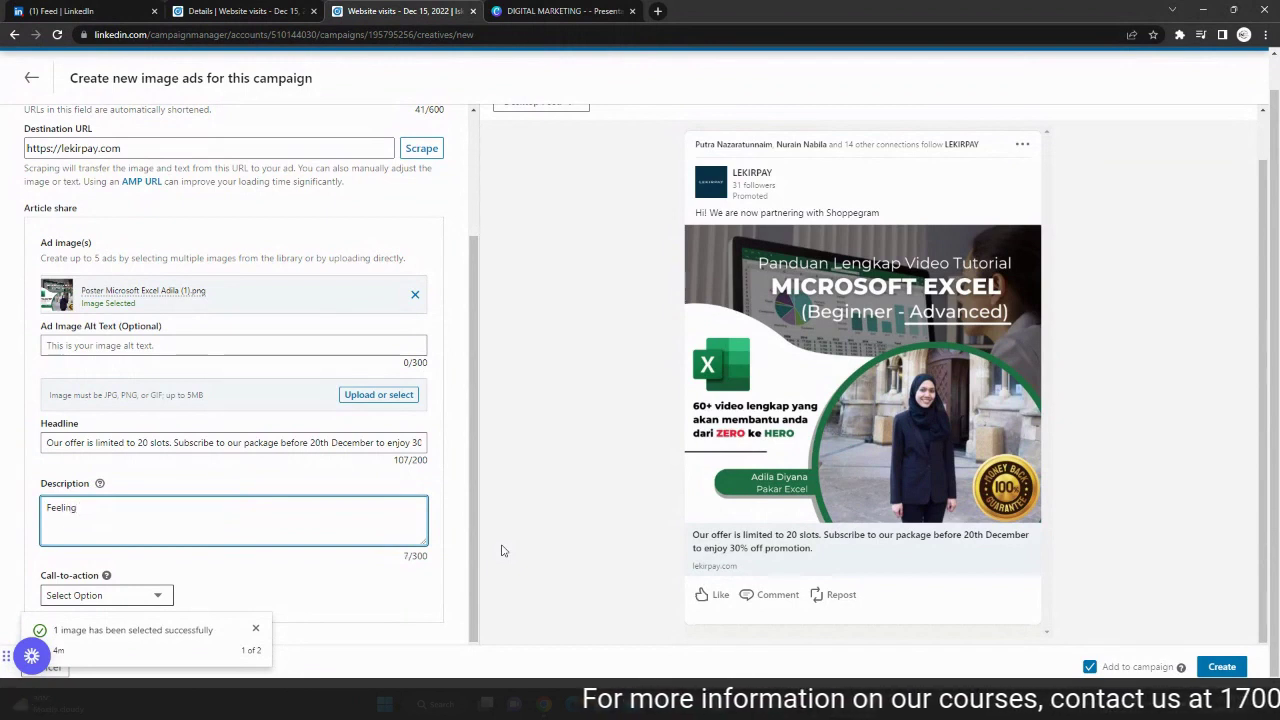
text( worry abou)
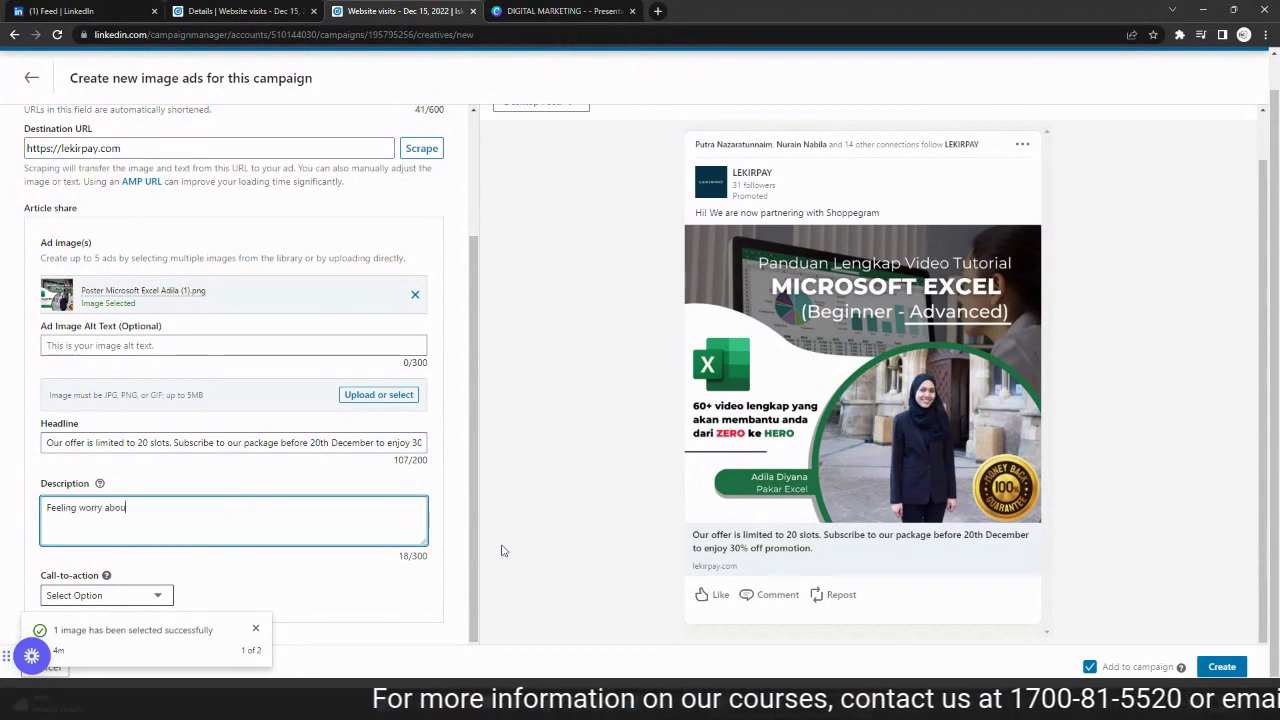
text(t your position since )
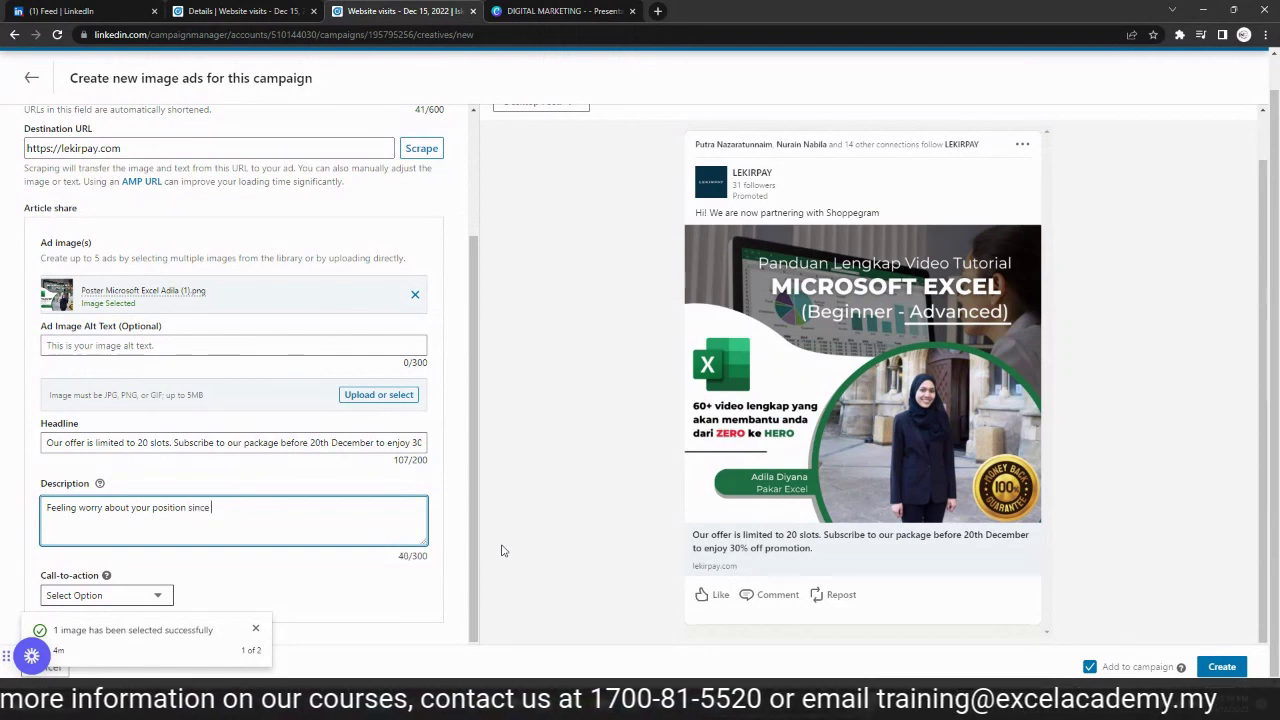
text(your colle)
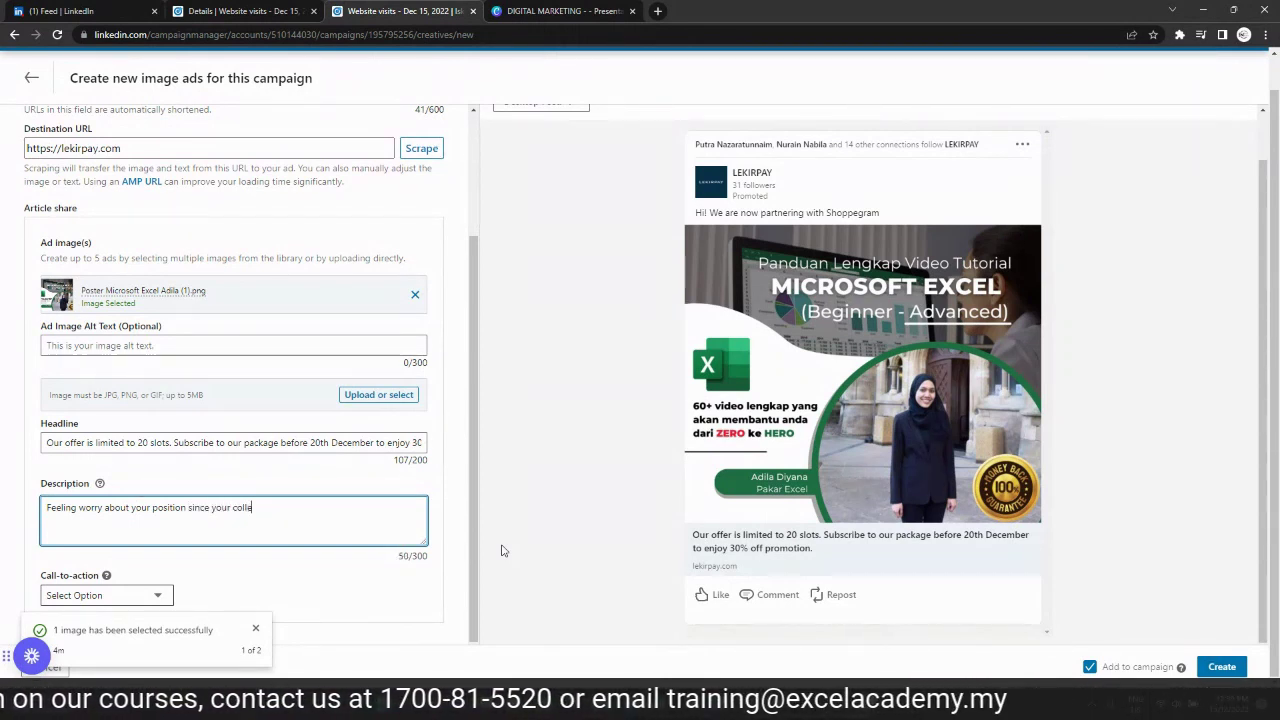
text(agues can compl)
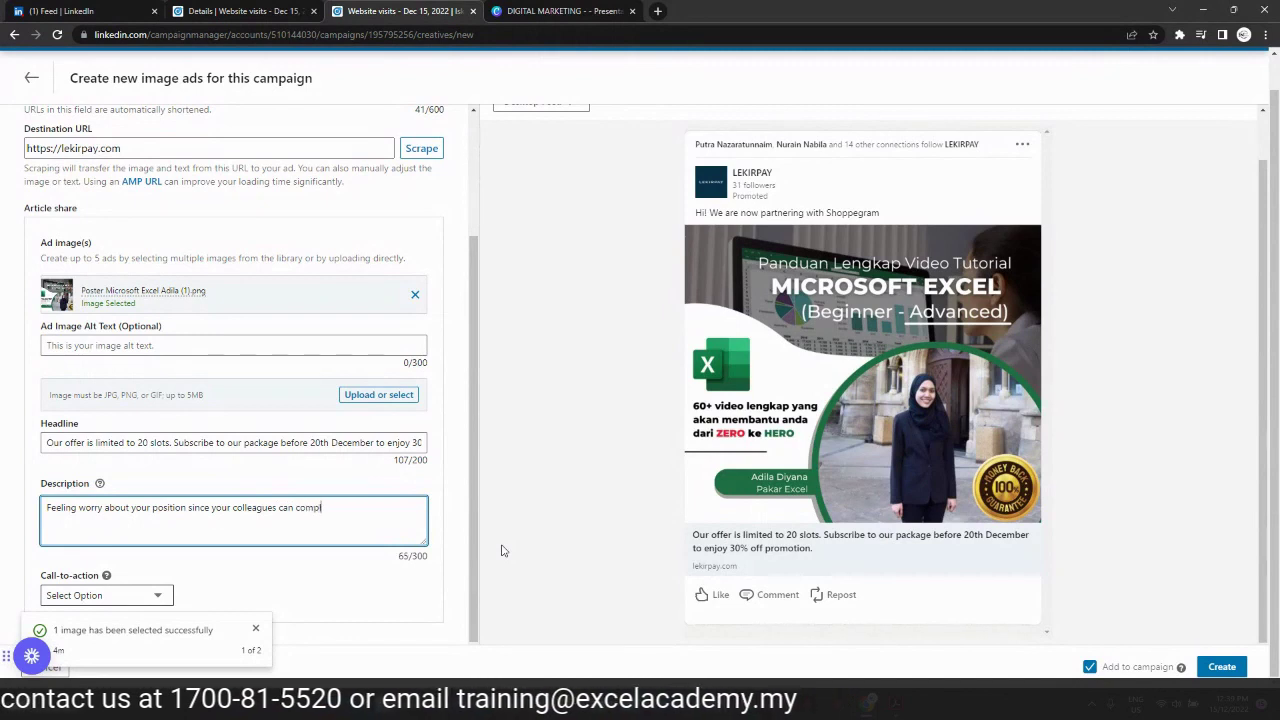
text(et)
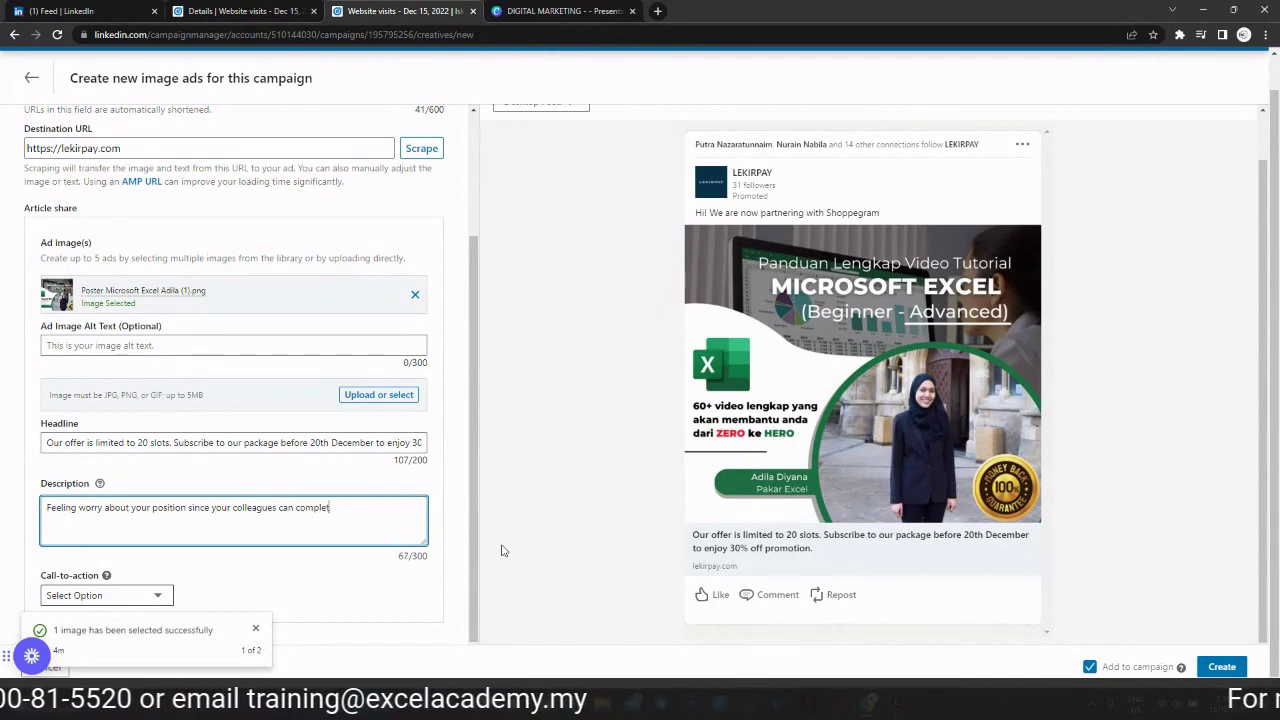
text(e 20x)
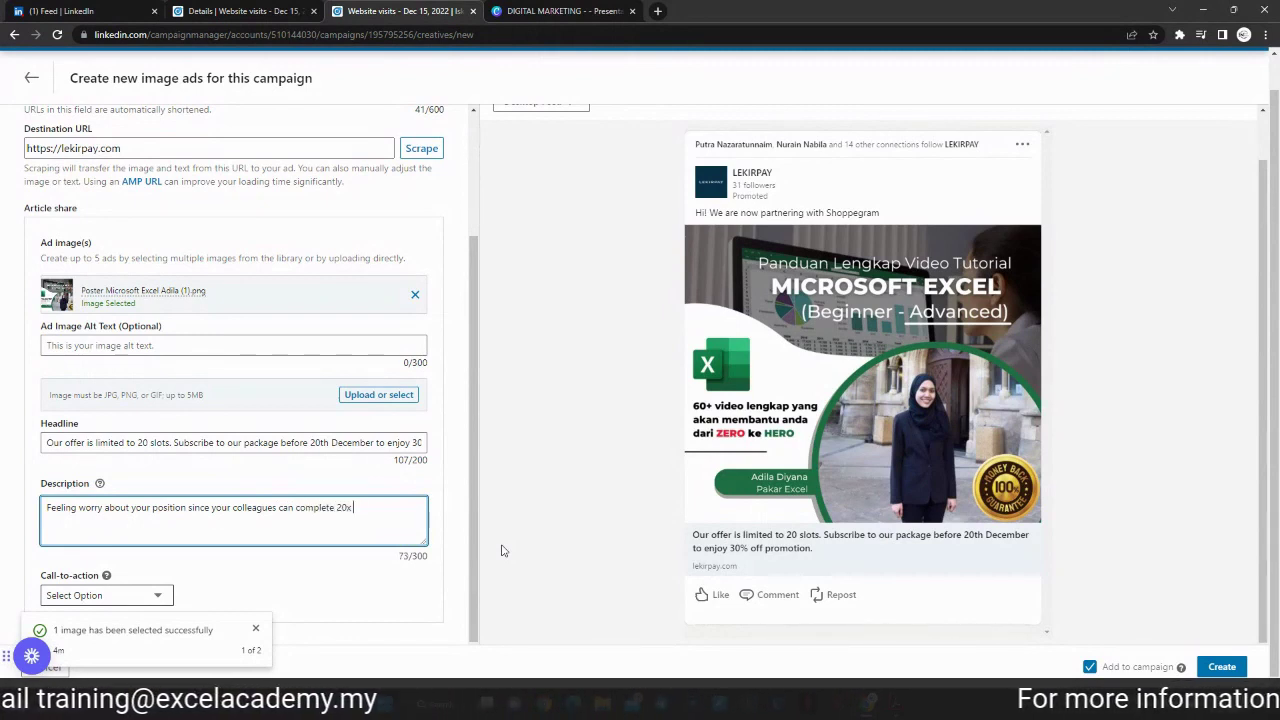
text( faster)
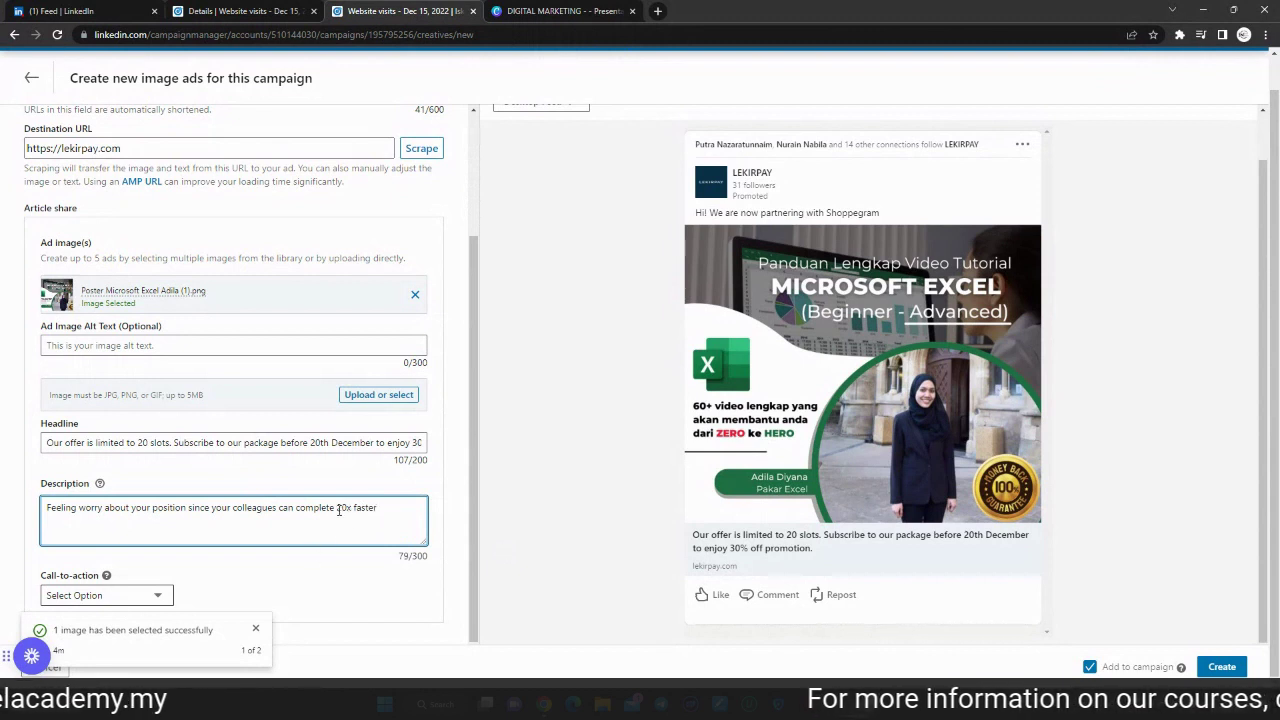
Insert "tasks given by your boss" before "20x faster" in the ad's description and end the sentence with a question mark
click(337, 508)
text(tasks go )
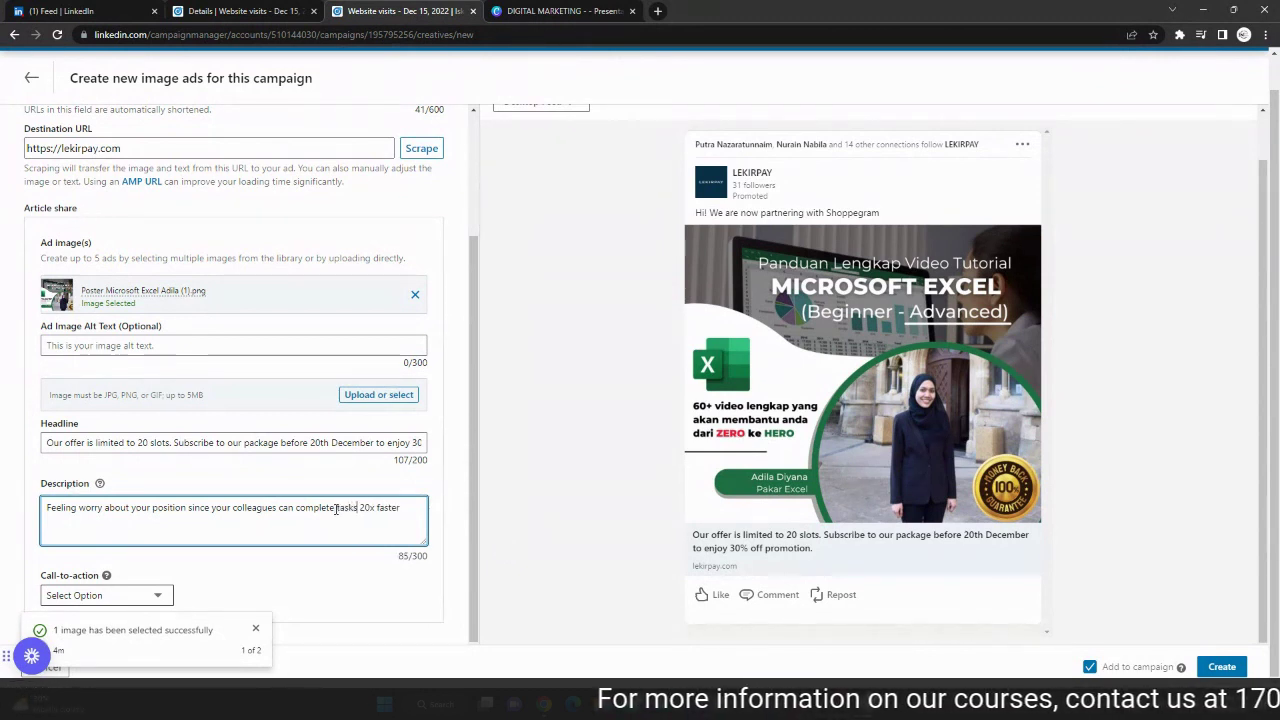
text(iven by your)
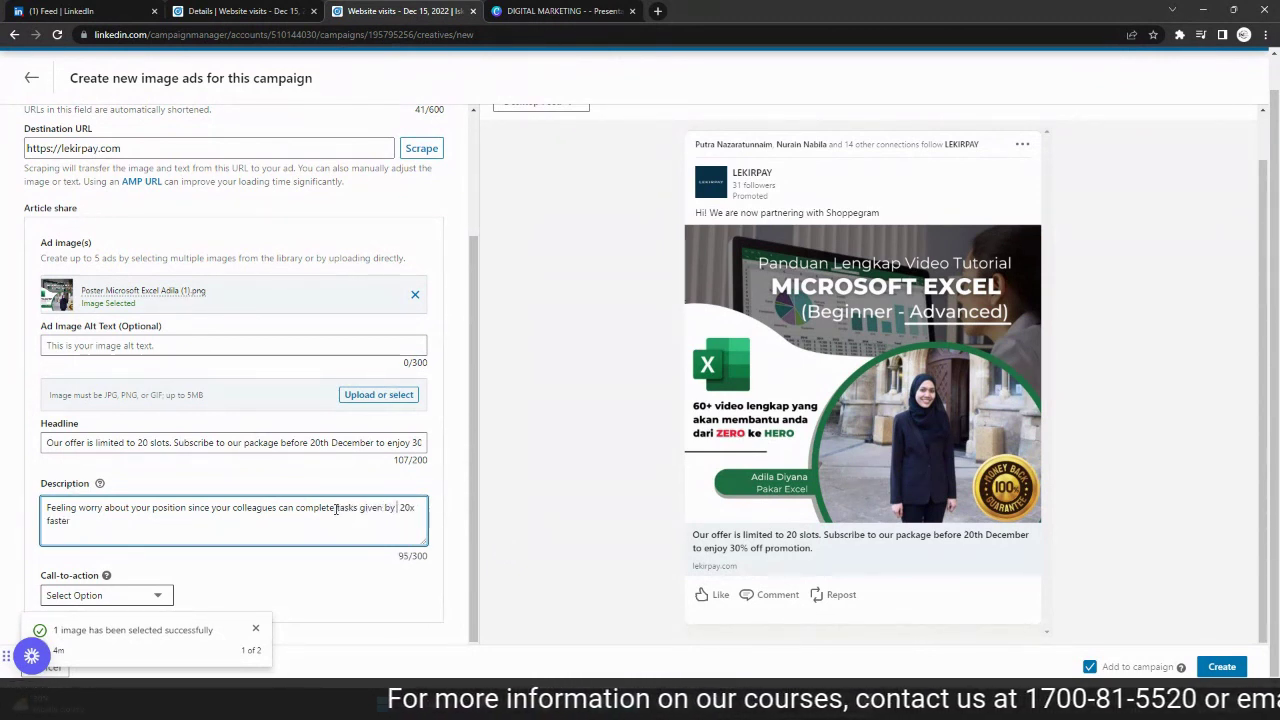
text( boss)
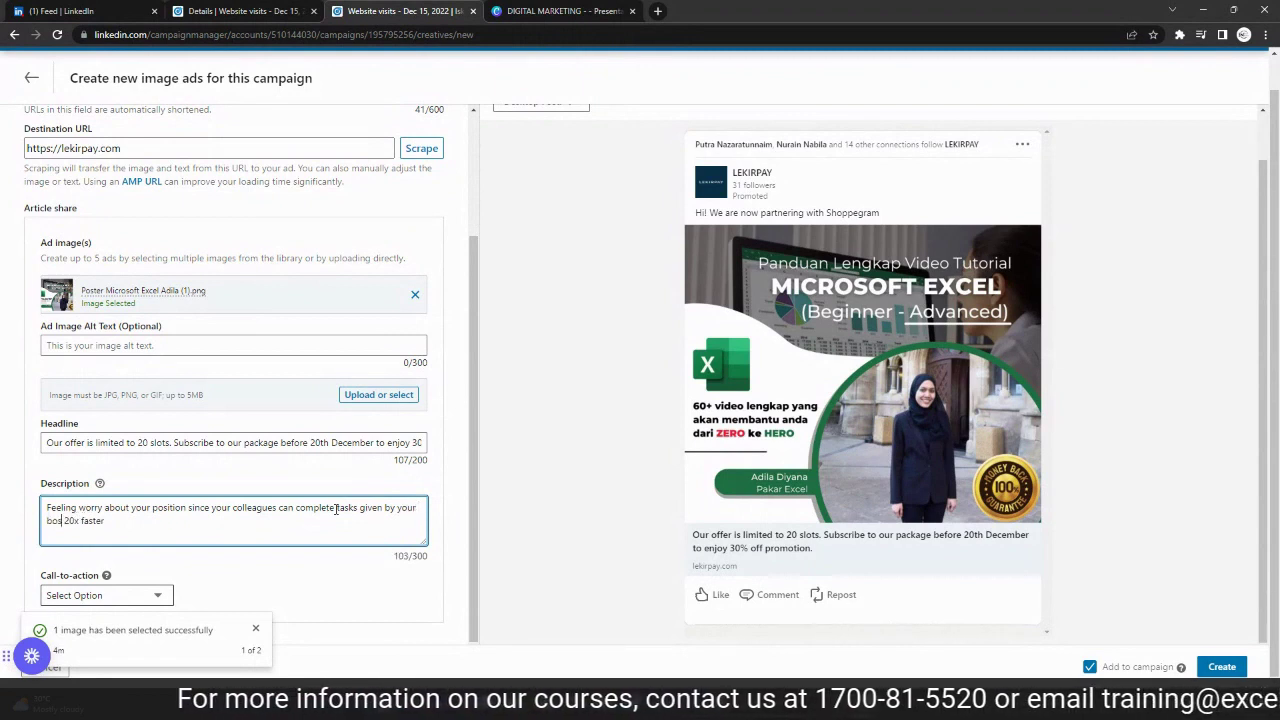
click(218, 518)
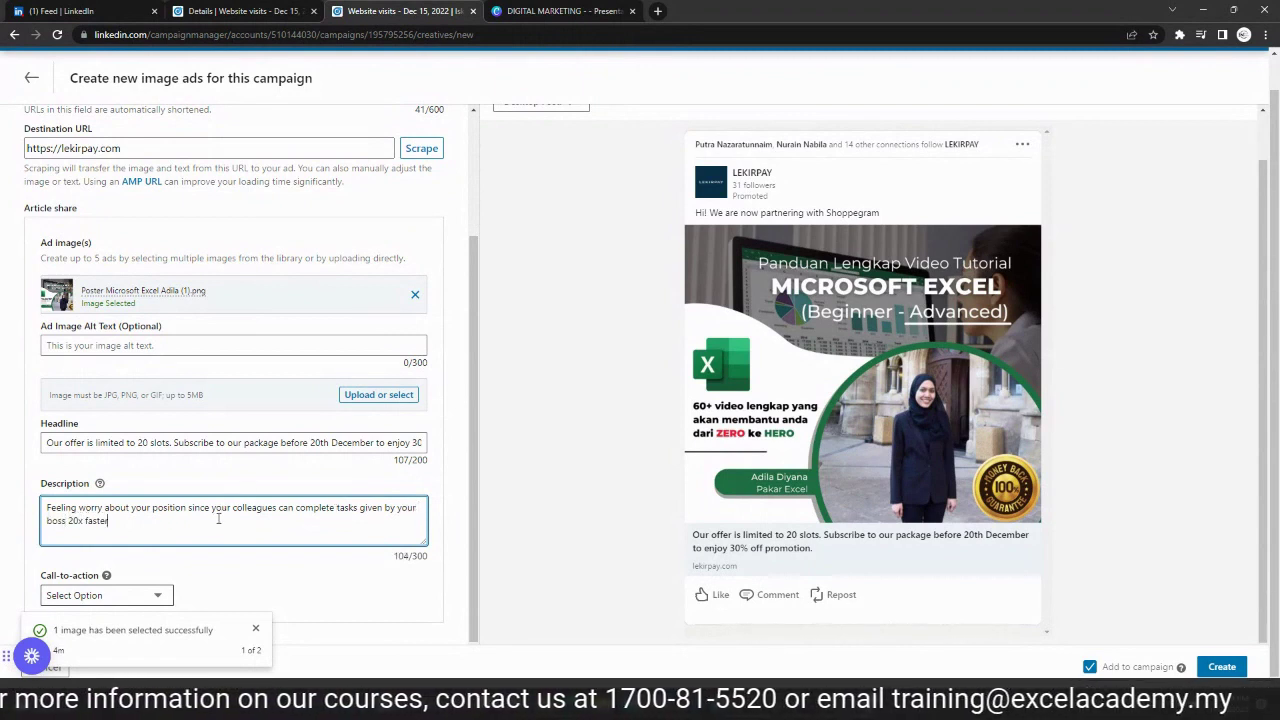
text(?)
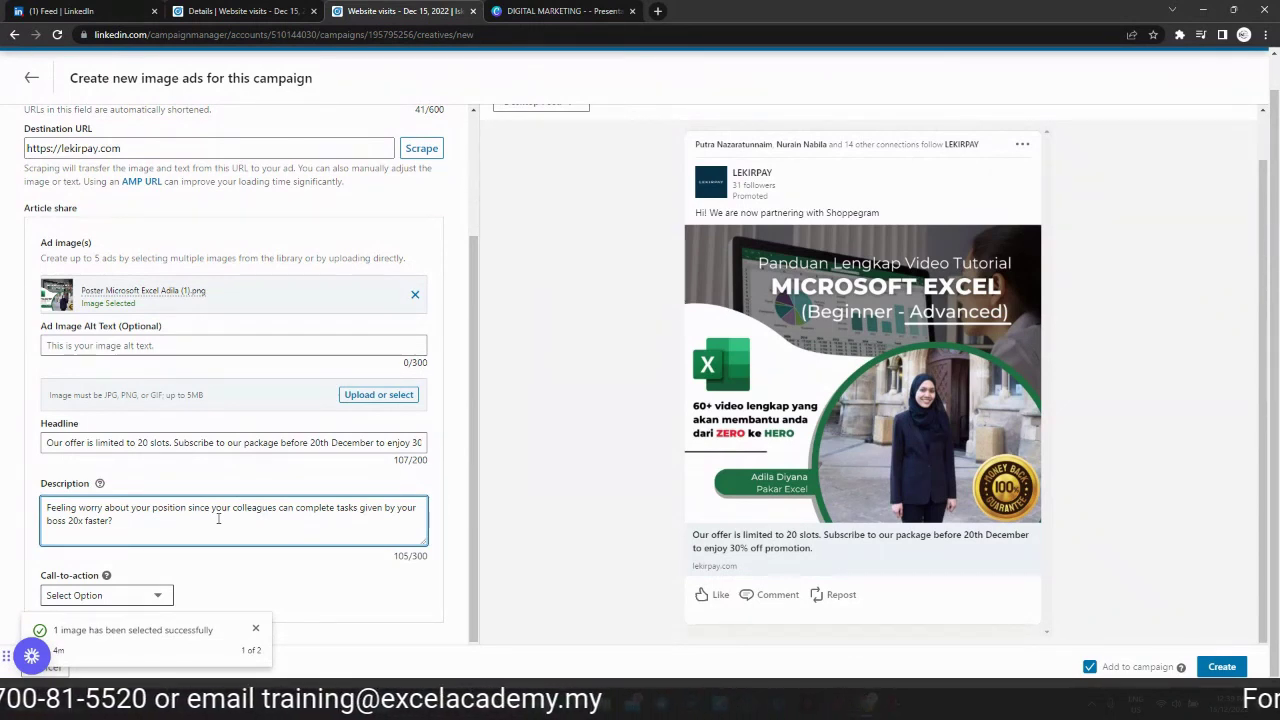
Correct "worry" to "worried" in the opening sentence of the ad's description
click(103, 511)
key(BackSpace)
text(ied)
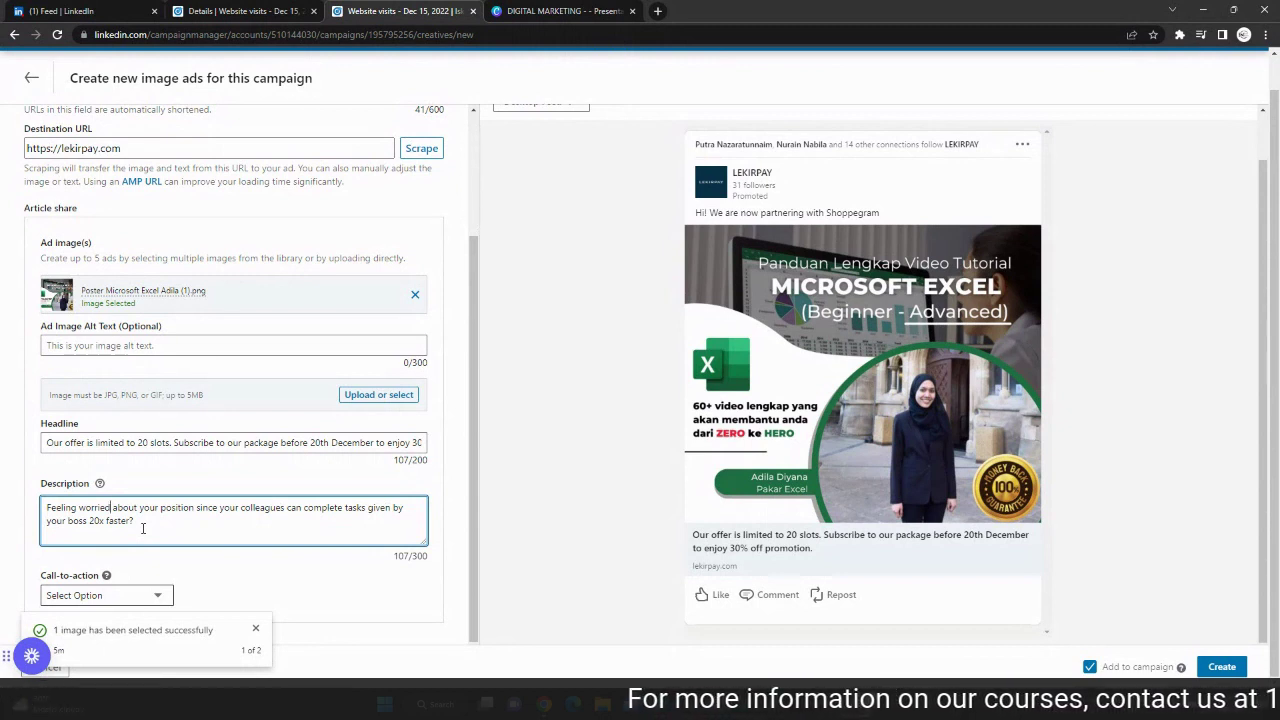
Add a new paragraph to the ad's description, after a blank line, reading "Do not worry, let us help you through this hard time."
click(144, 528)
key(Return)
key(Return)
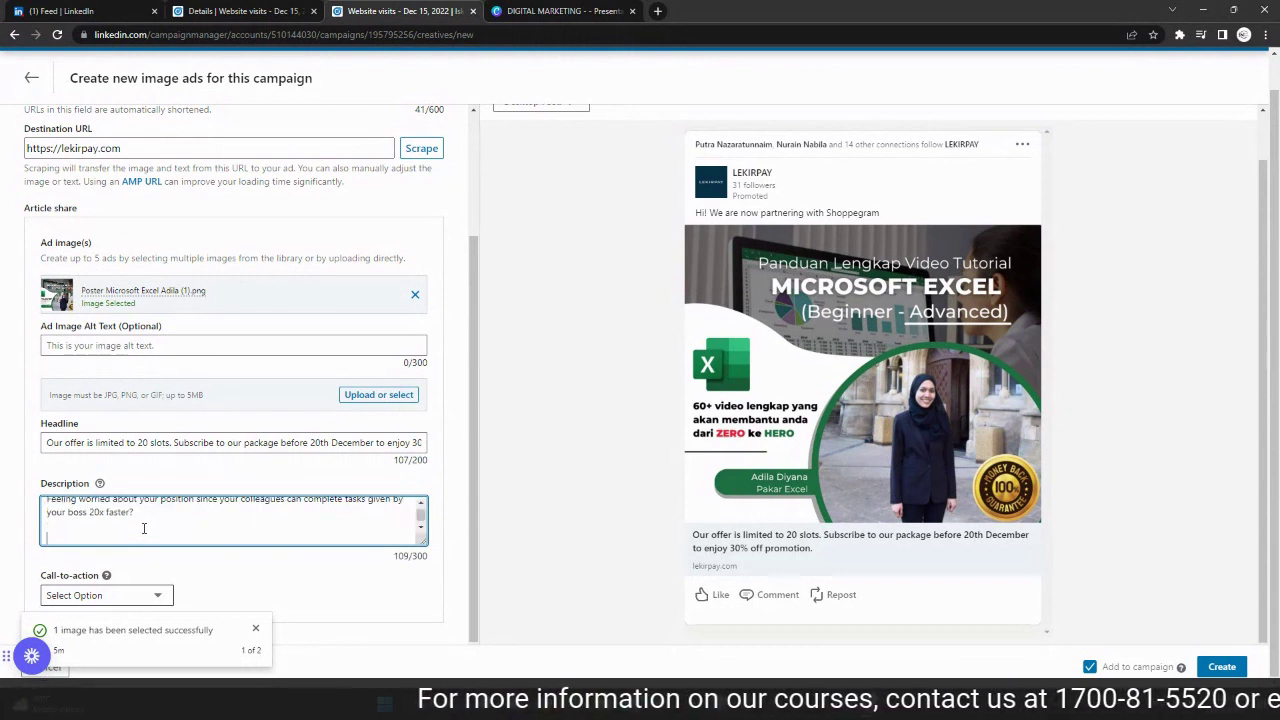
text(Do)
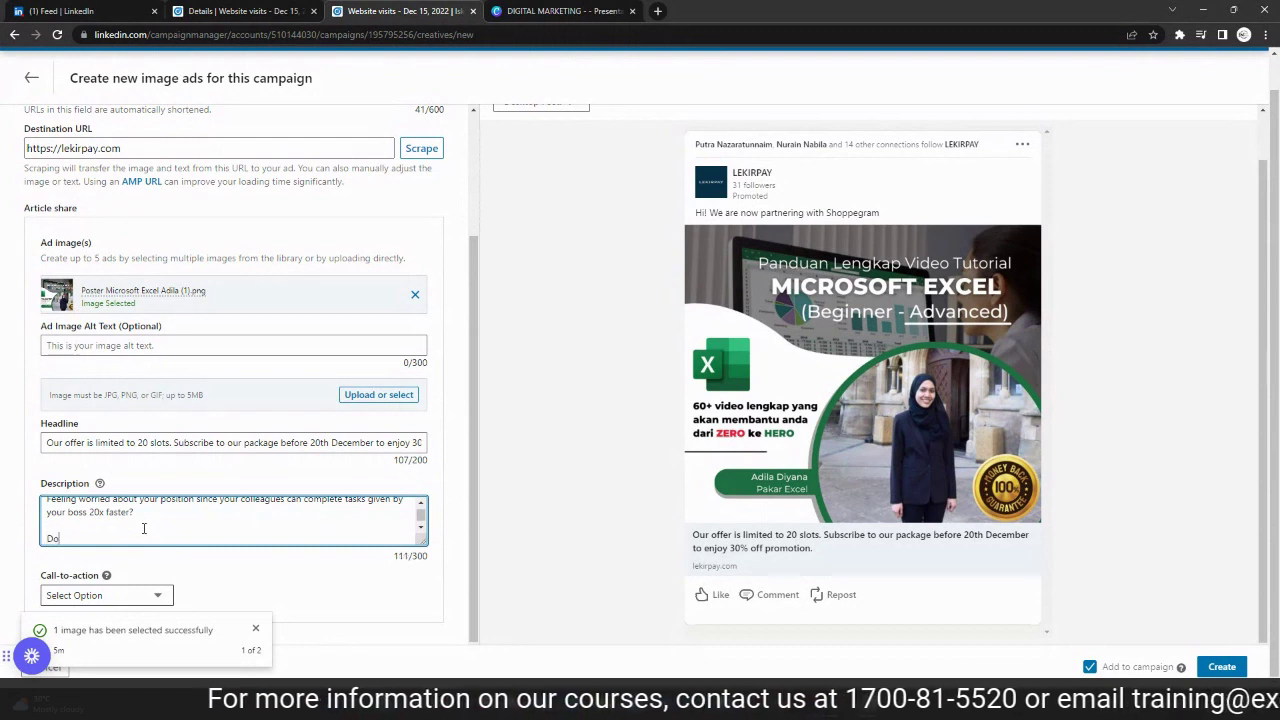
text( not worry.)
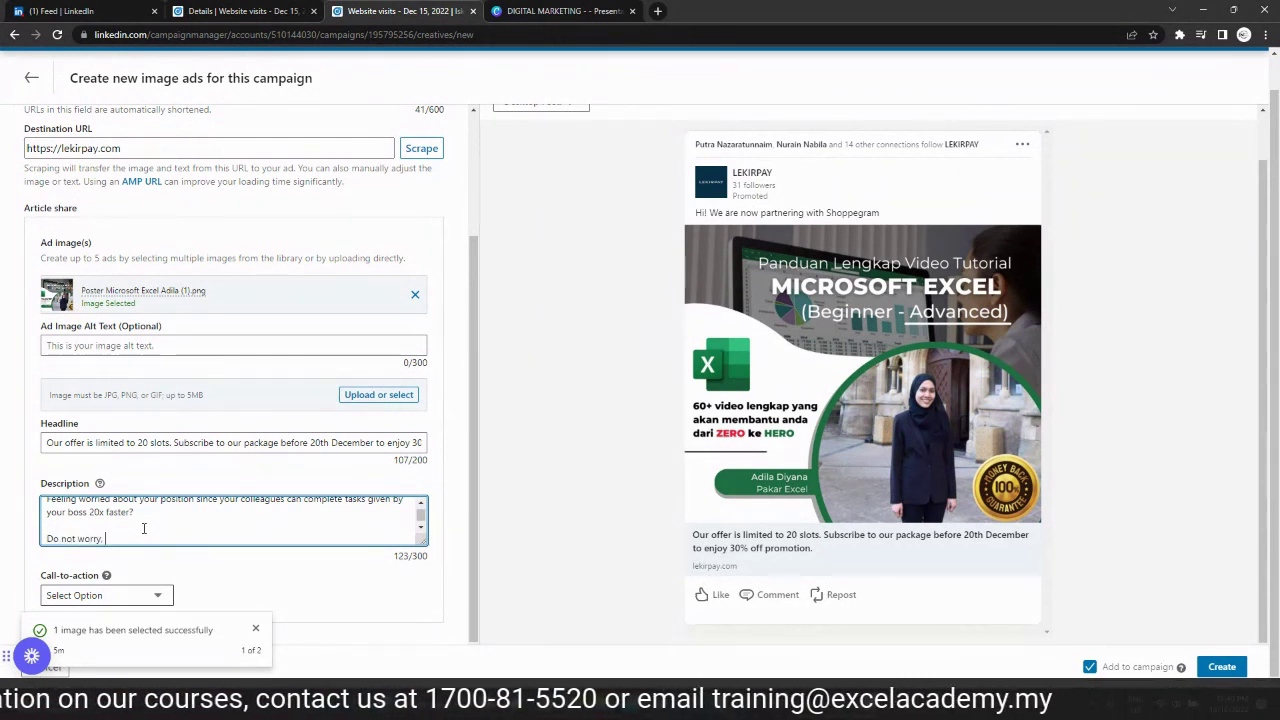
key(BackSpace)
key(BackSpace)
text(, let u)
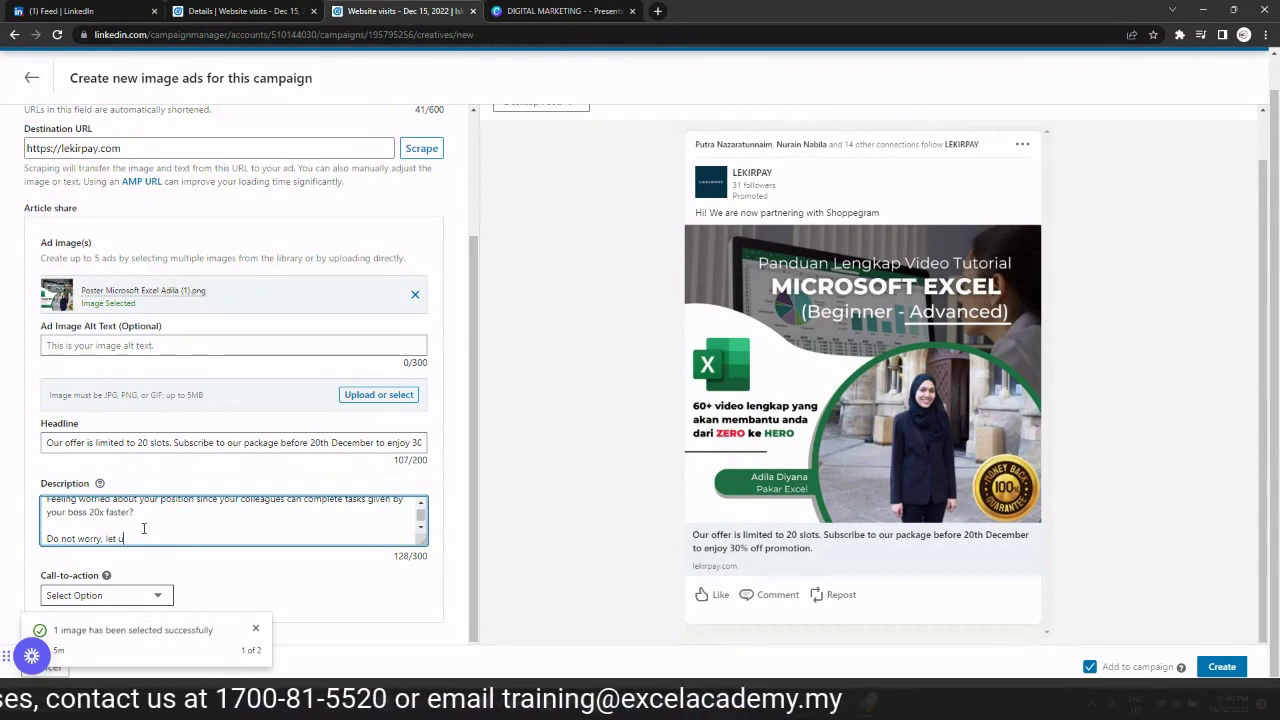
text(s help you)
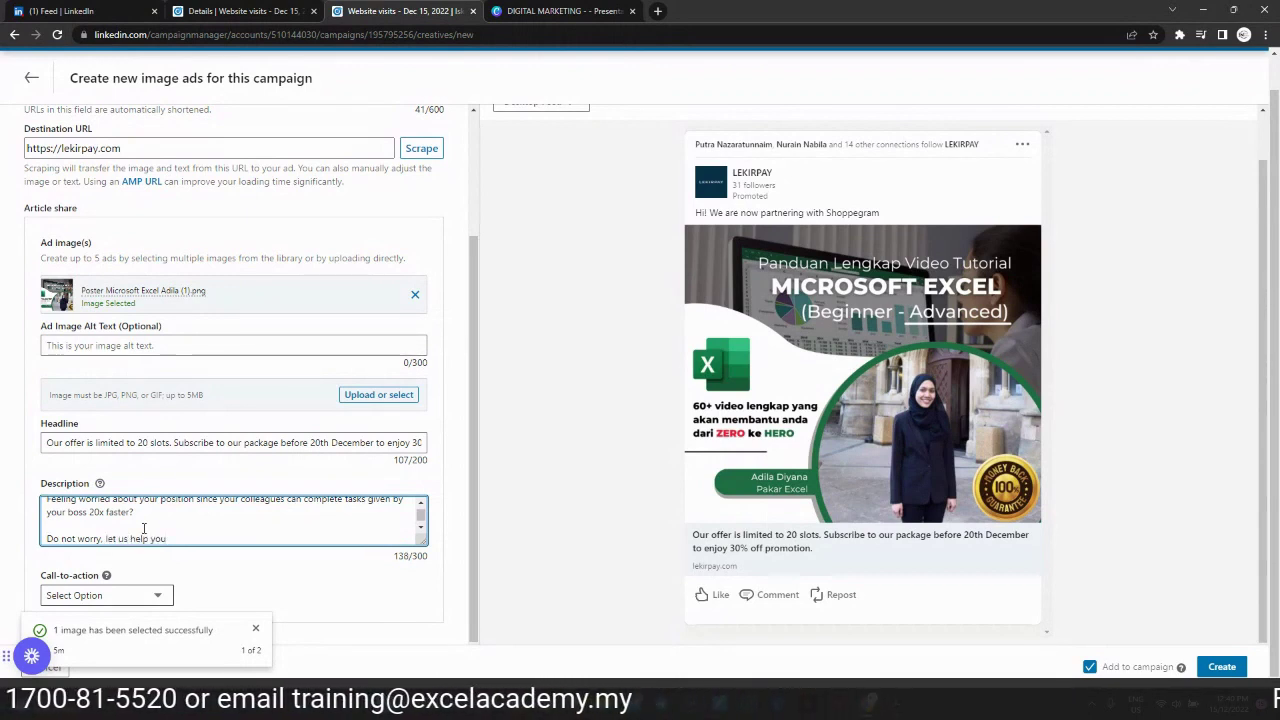
text( th)
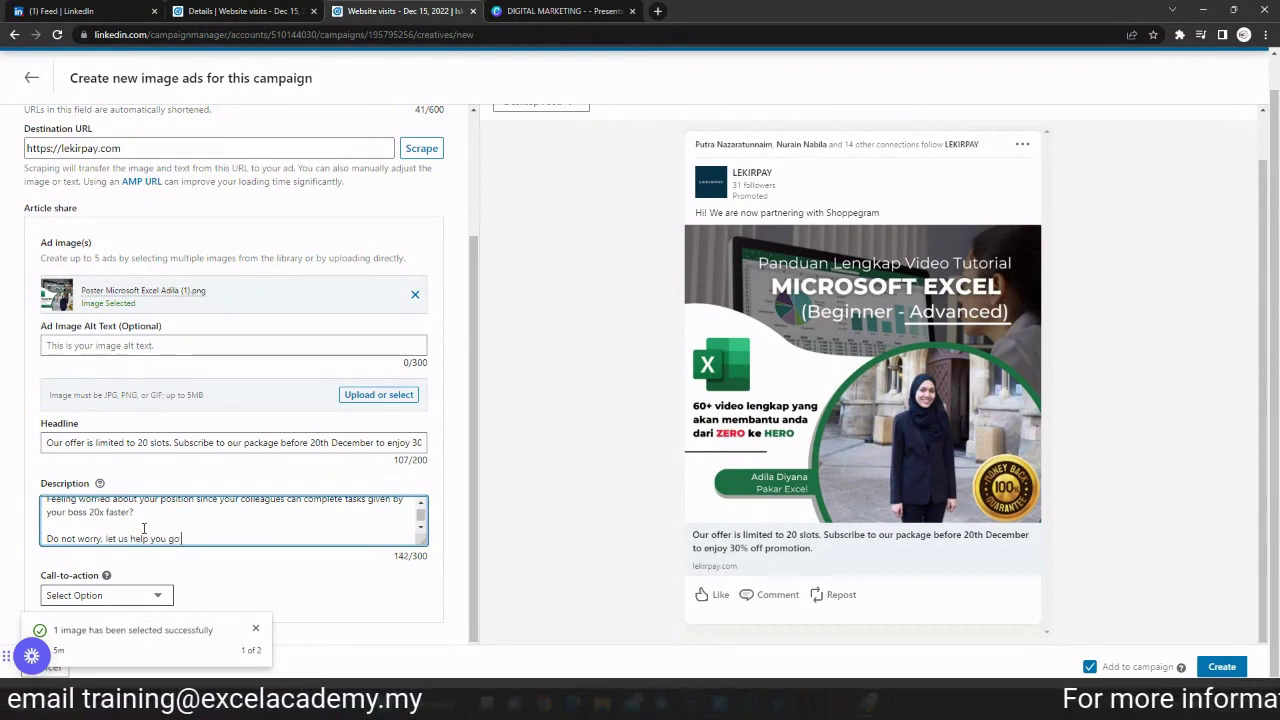
text(roug)
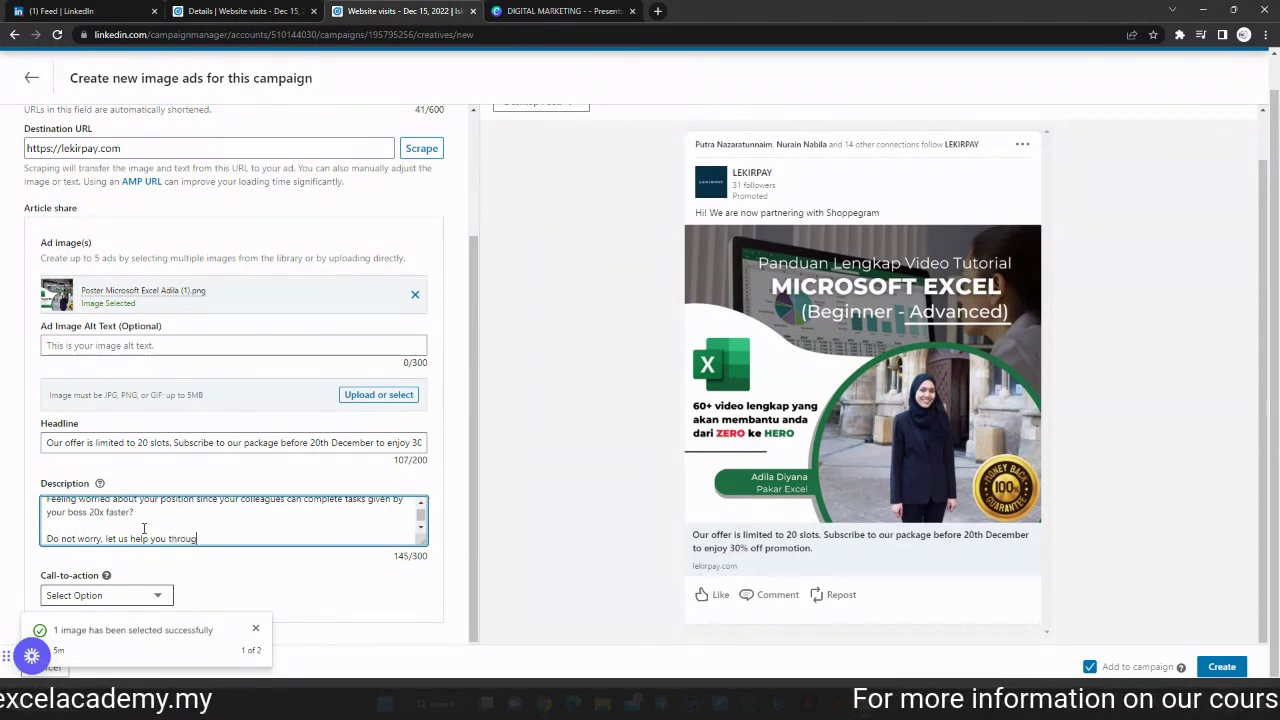
text(h this hard time)
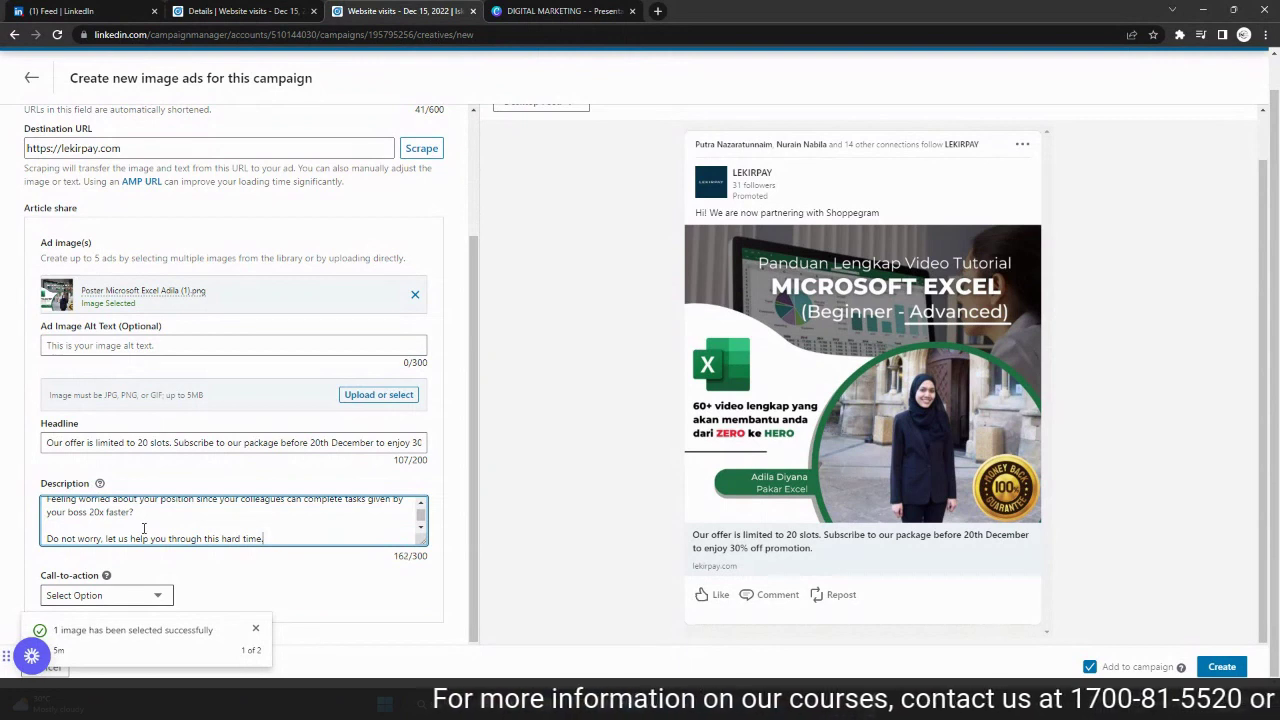
text(. )
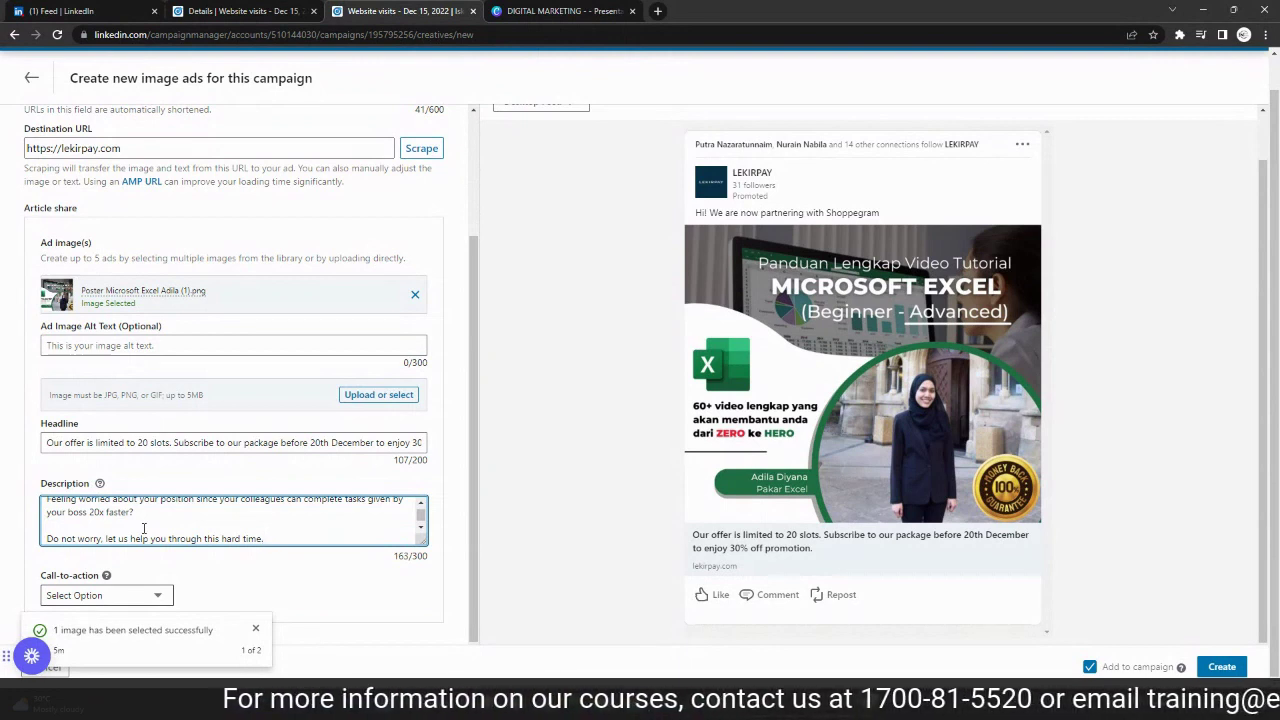
Continue the description's second paragraph with "We offer you a complete course of Microsoft Excel (Beginner to Advanced)"
text(We offer you )
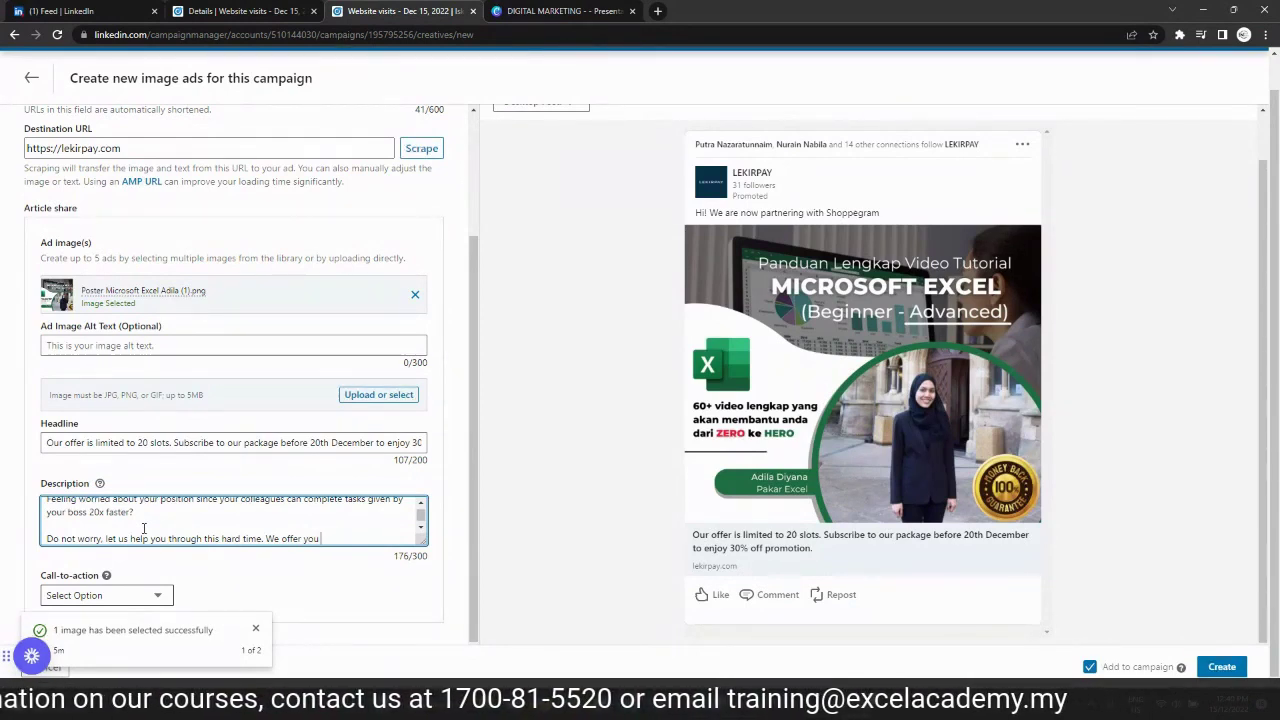
text(a comp)
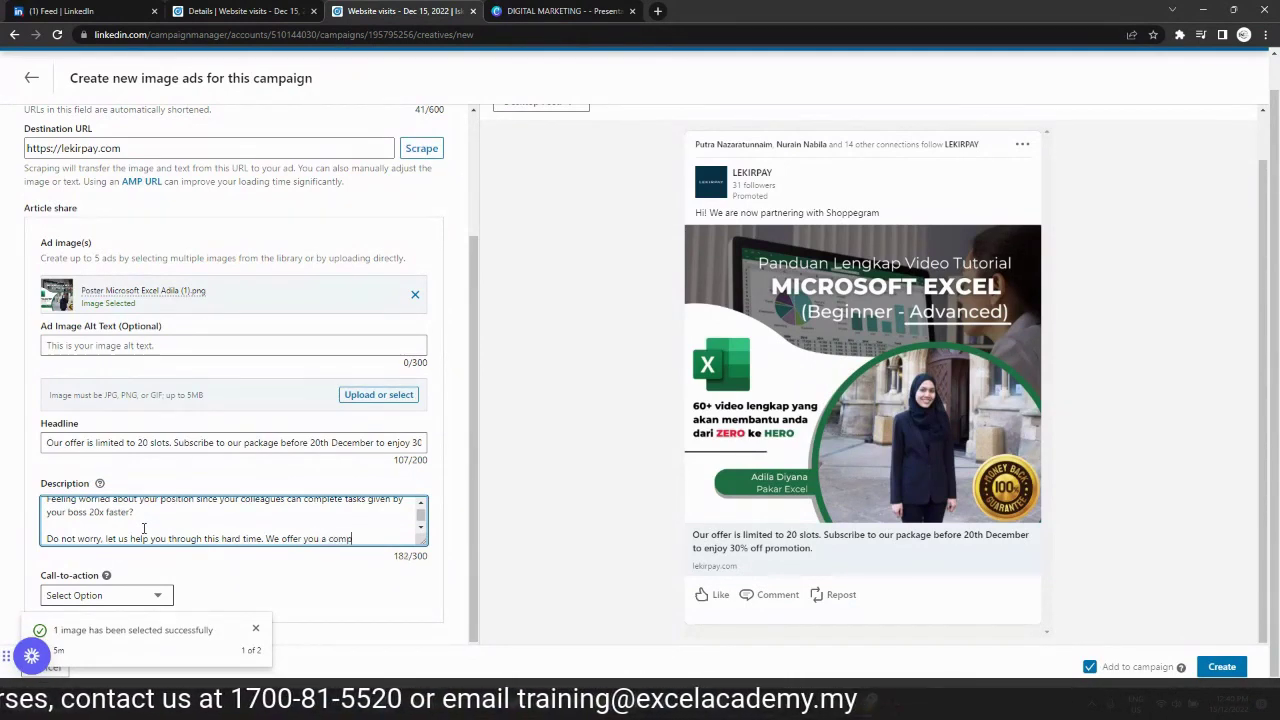
text(lete course o)
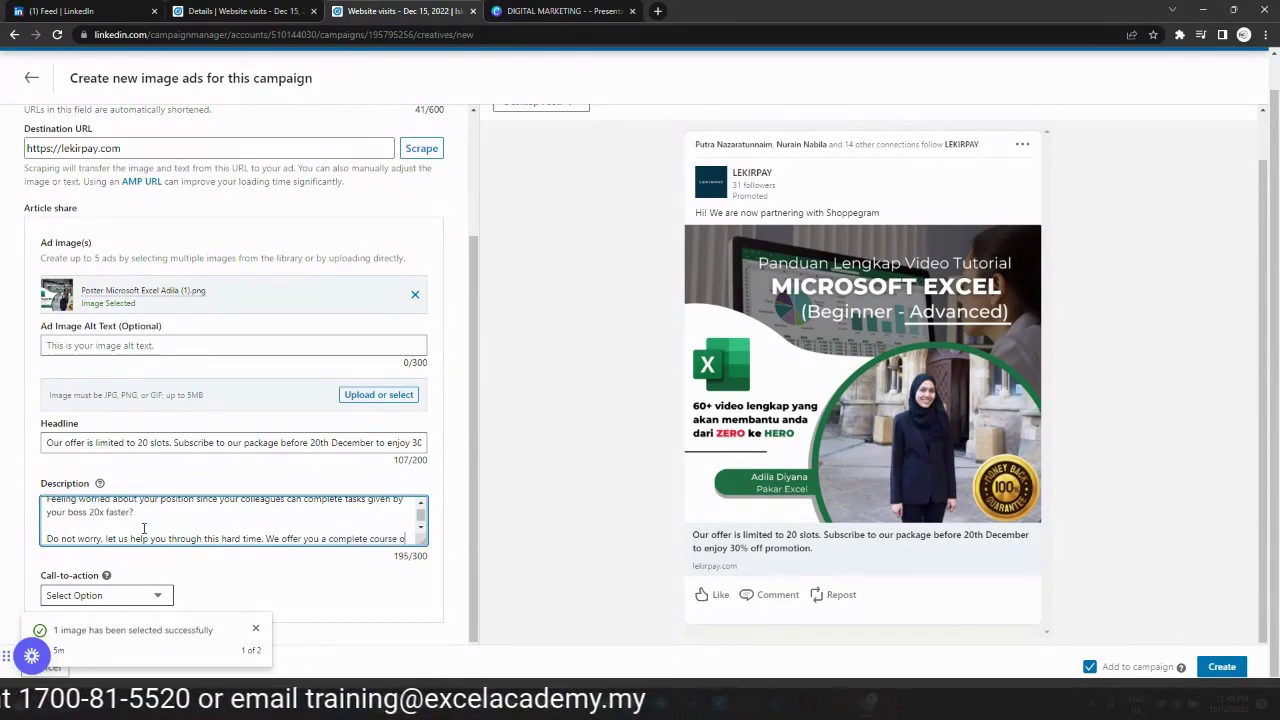
text(f Microsoft )
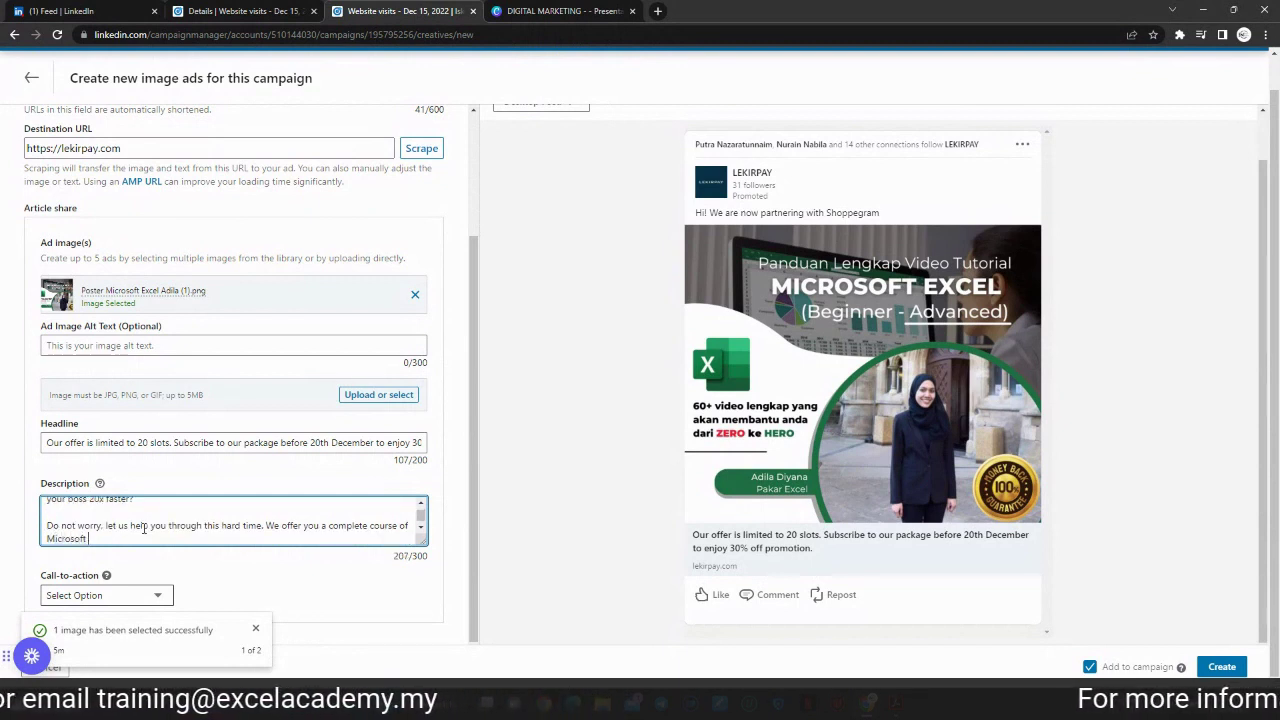
text(Excel )
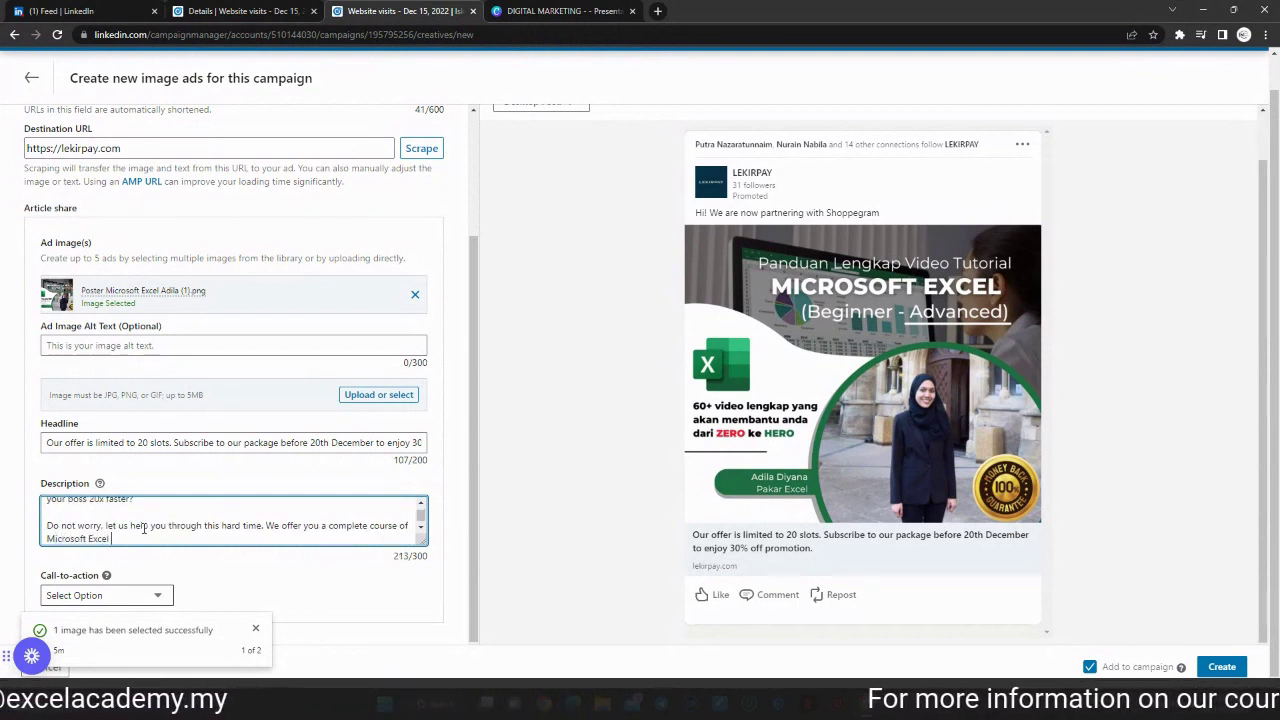
text((Beg)
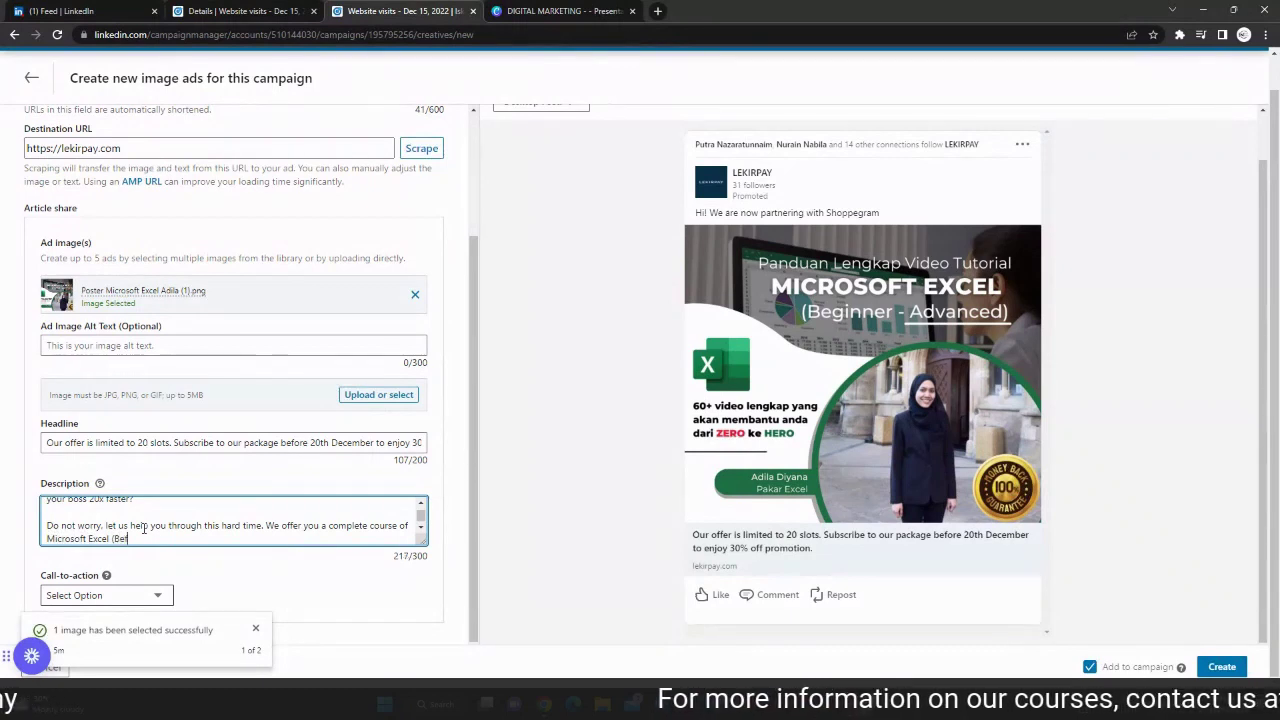
text(inner to )
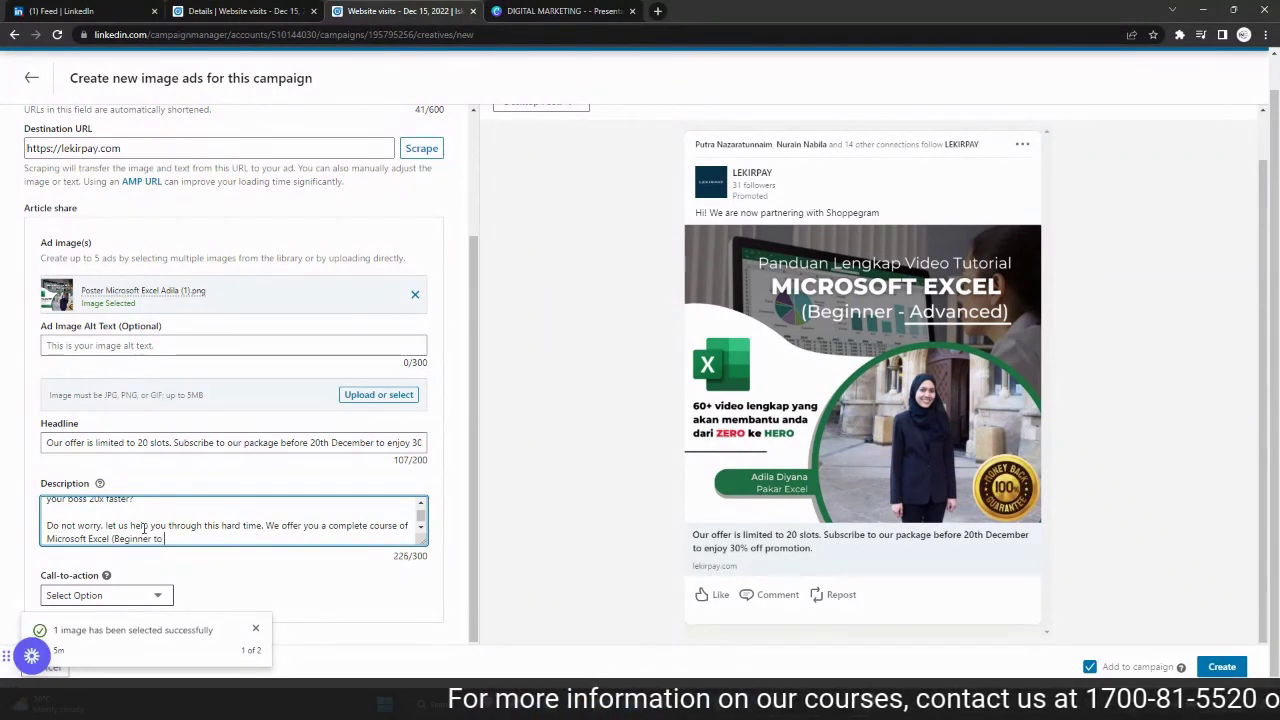
text(Advanced))
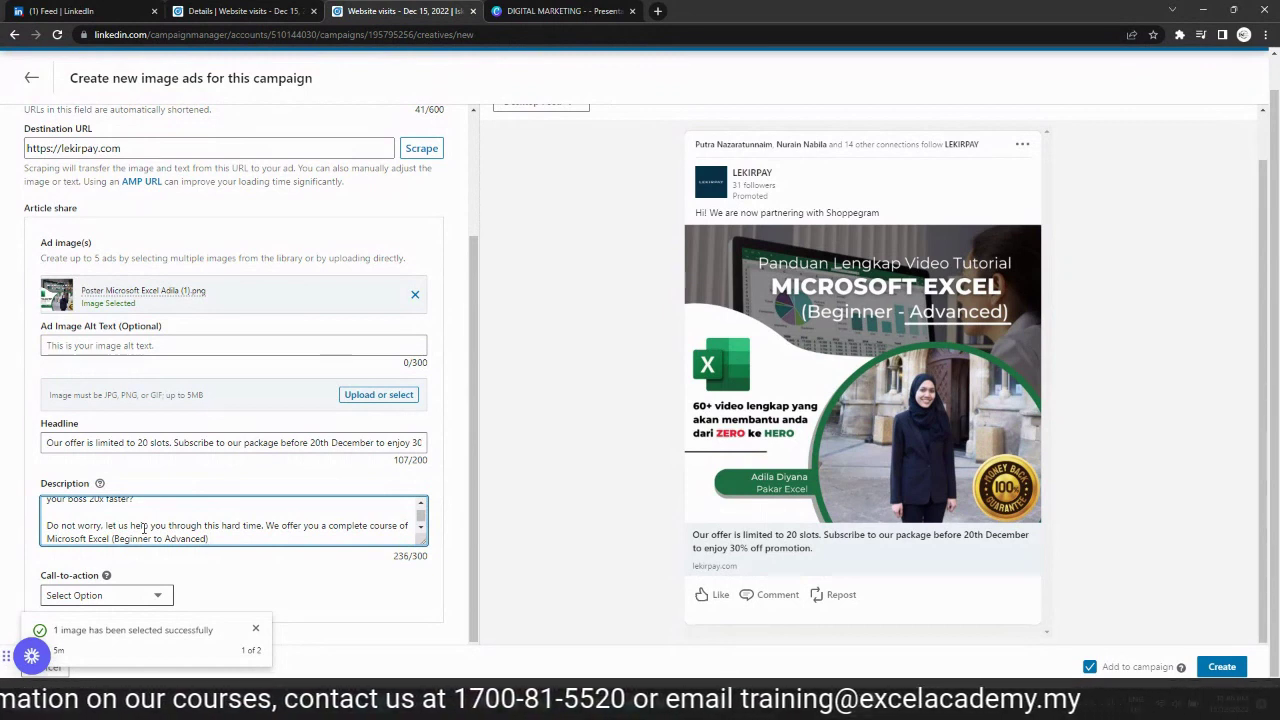
Finish the description's second paragraph with "with only RM XX."
text( with only)
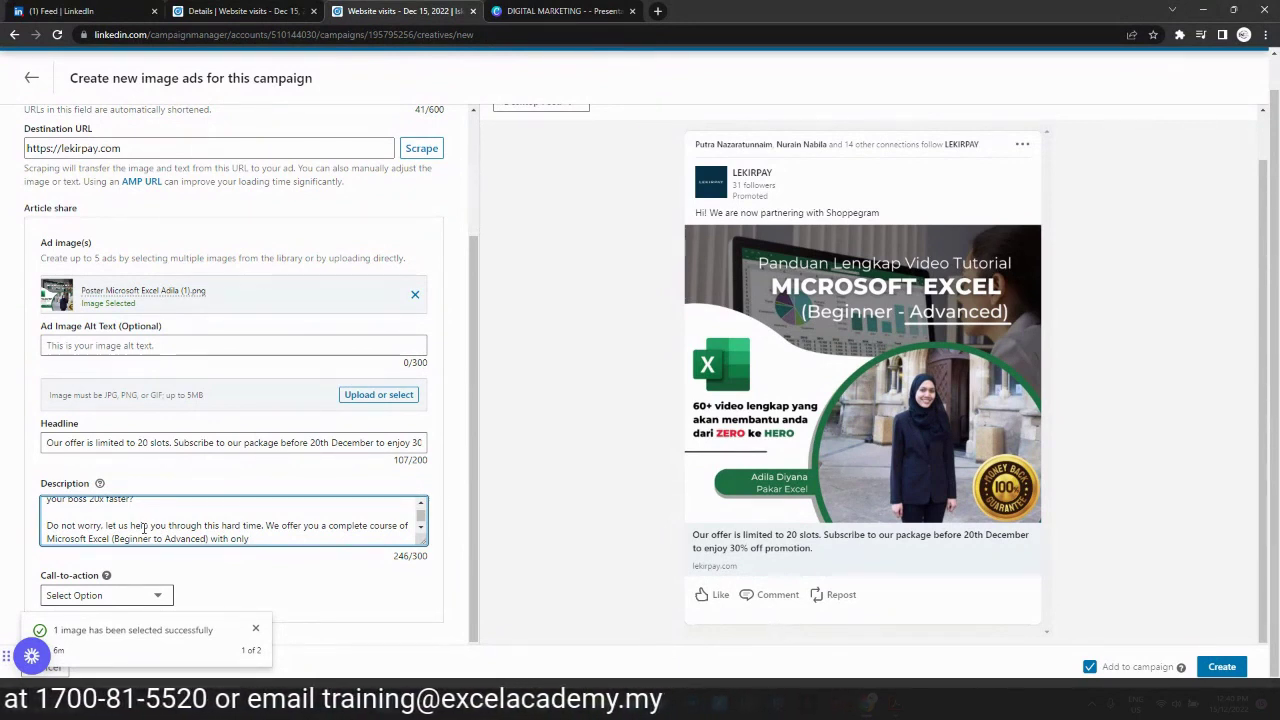
text( RM XX)
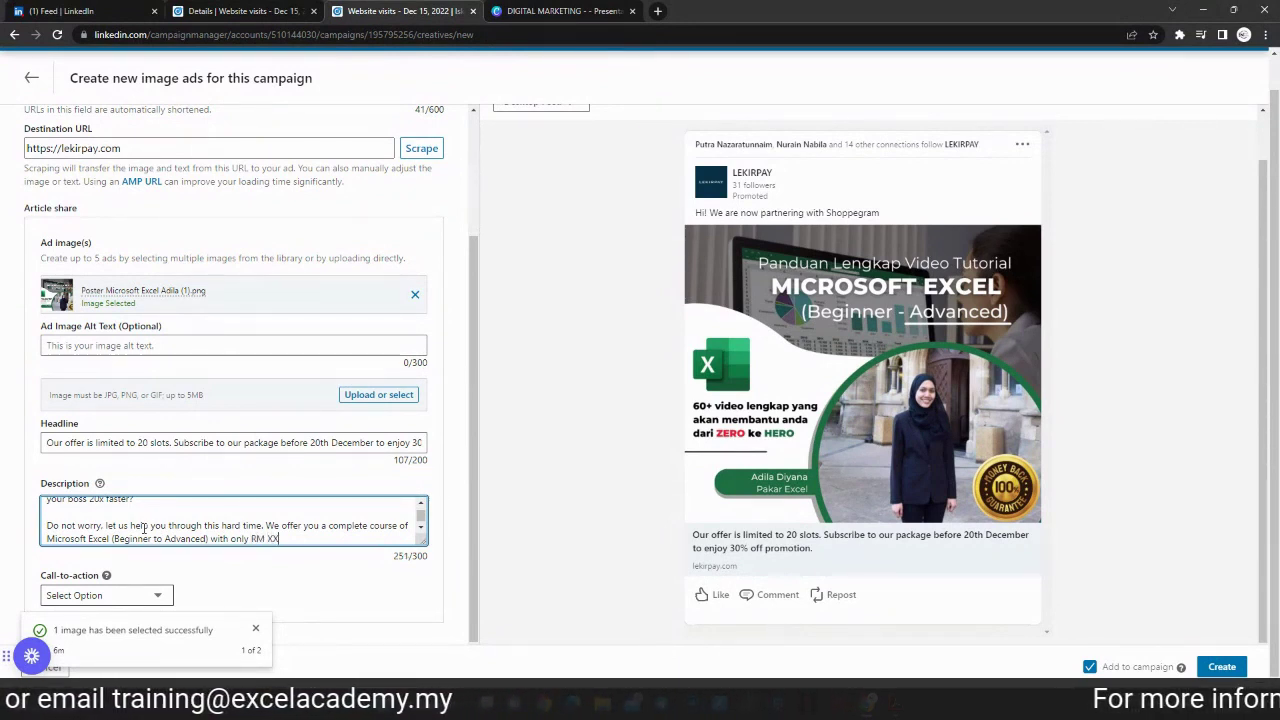
text(X)
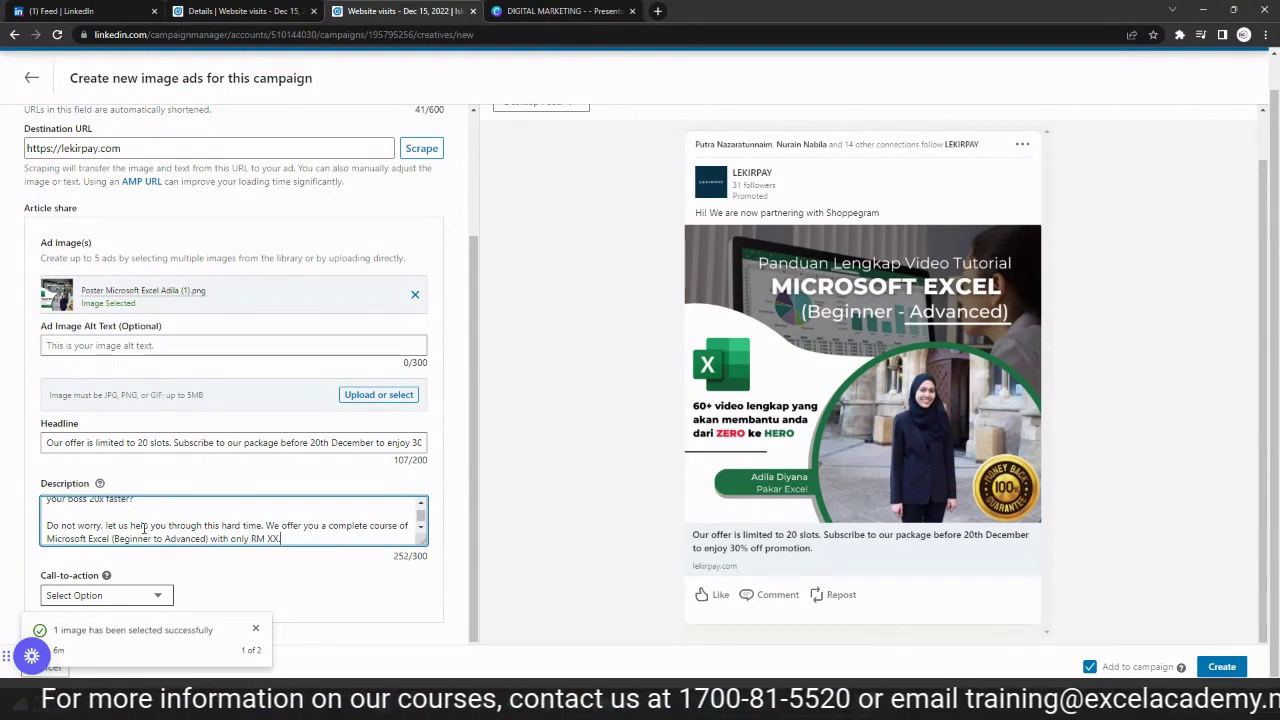
key(Return)
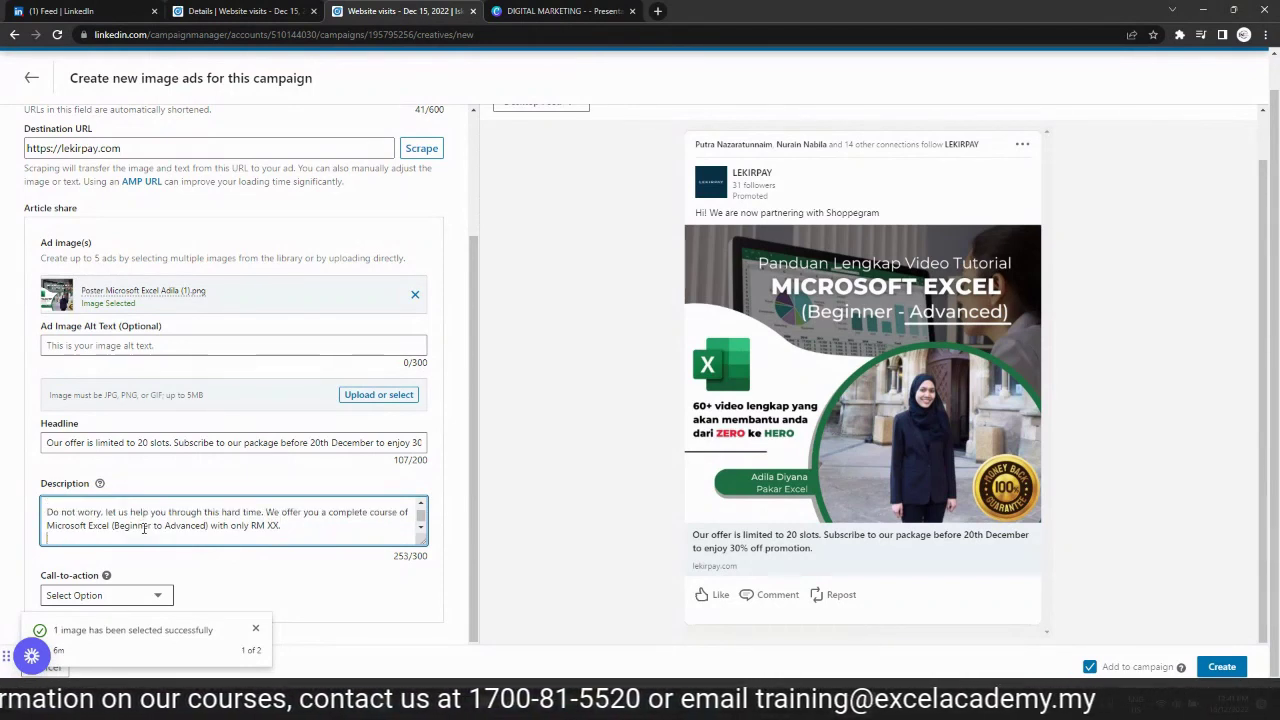
key(Return)
key(BackSpace)
key(BackSpace)
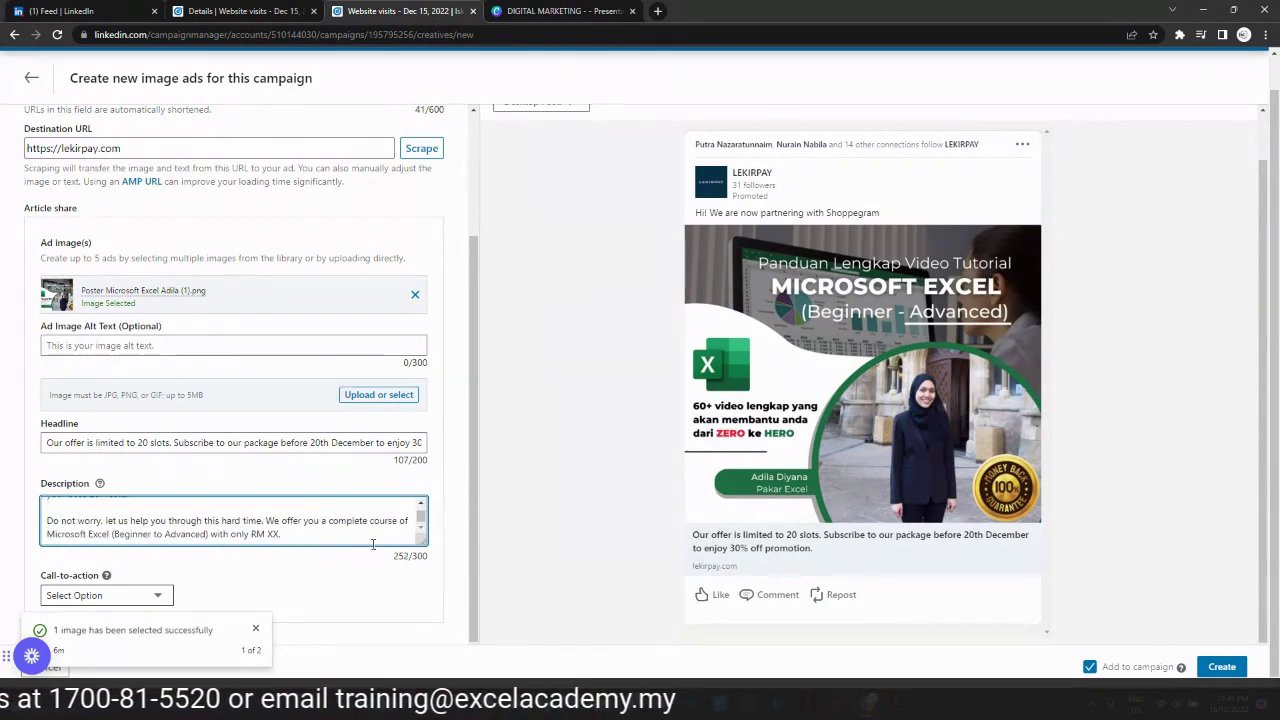
Check the description's character count and reread its first and second paragraphs
drag(407, 557, 435, 567)
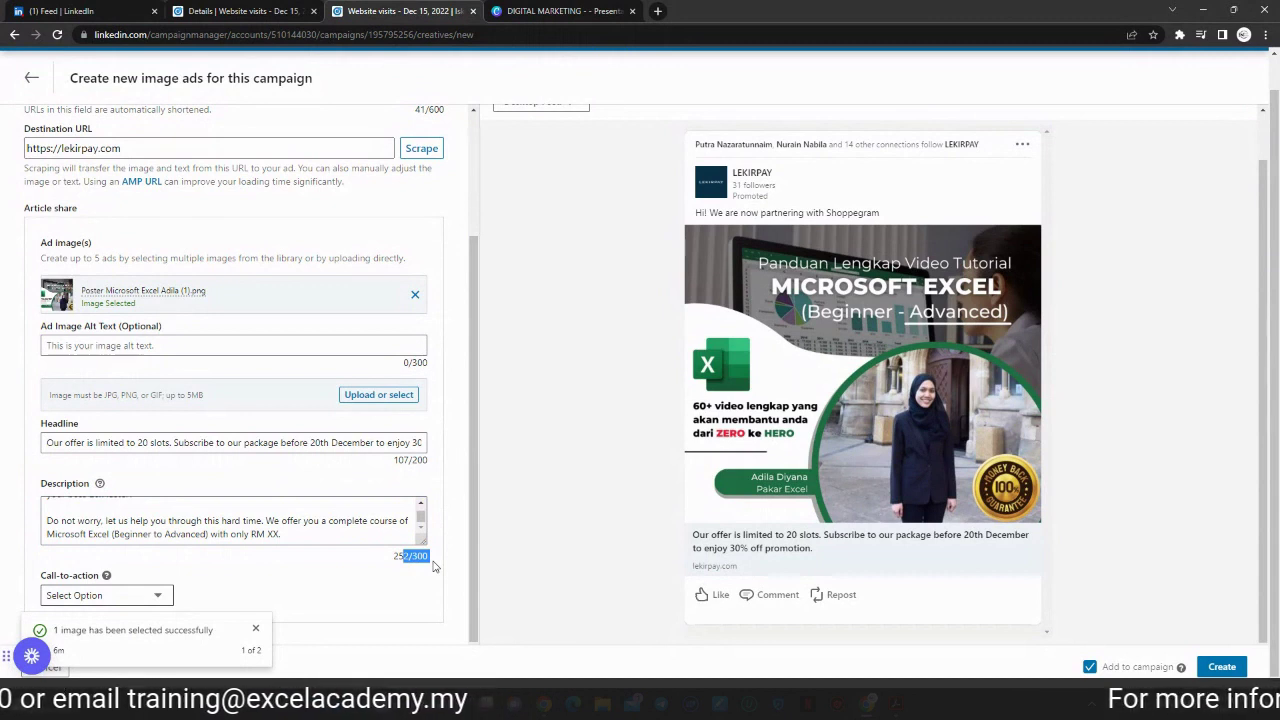
click(283, 534)
scroll(283, 530, up, 3)
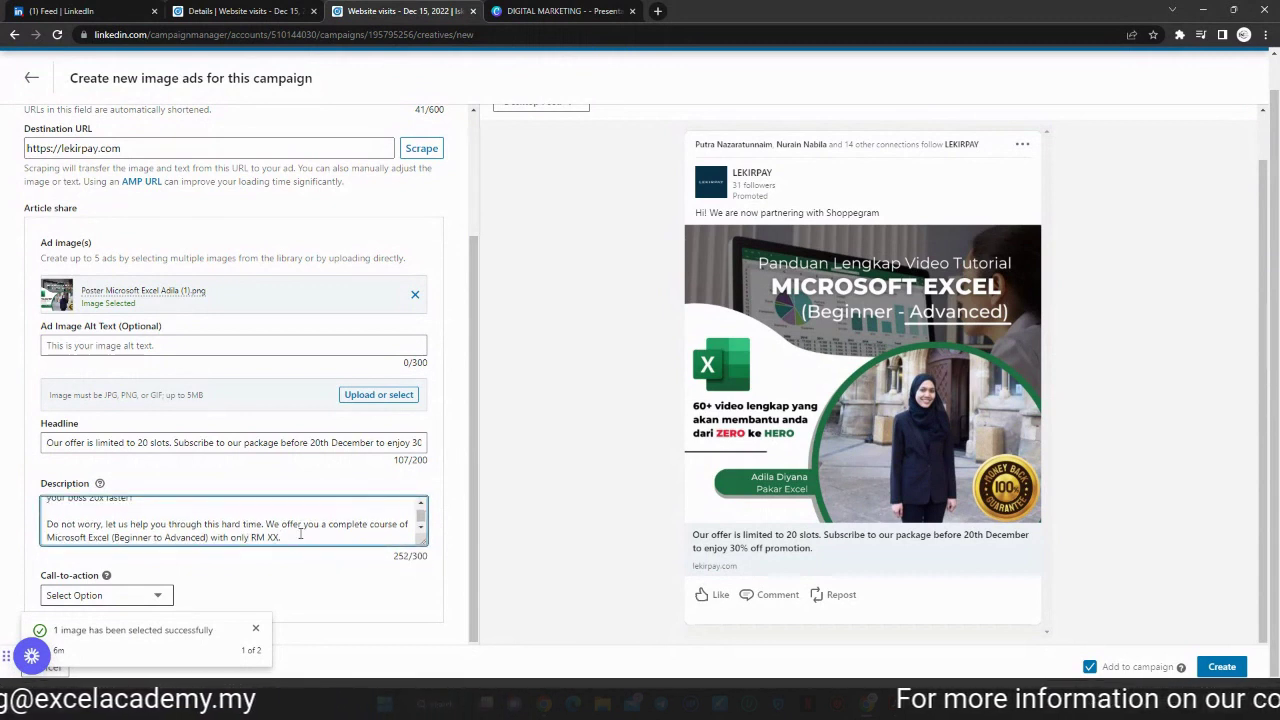
drag(258, 517, 46, 507)
scroll(285, 530, down, 2)
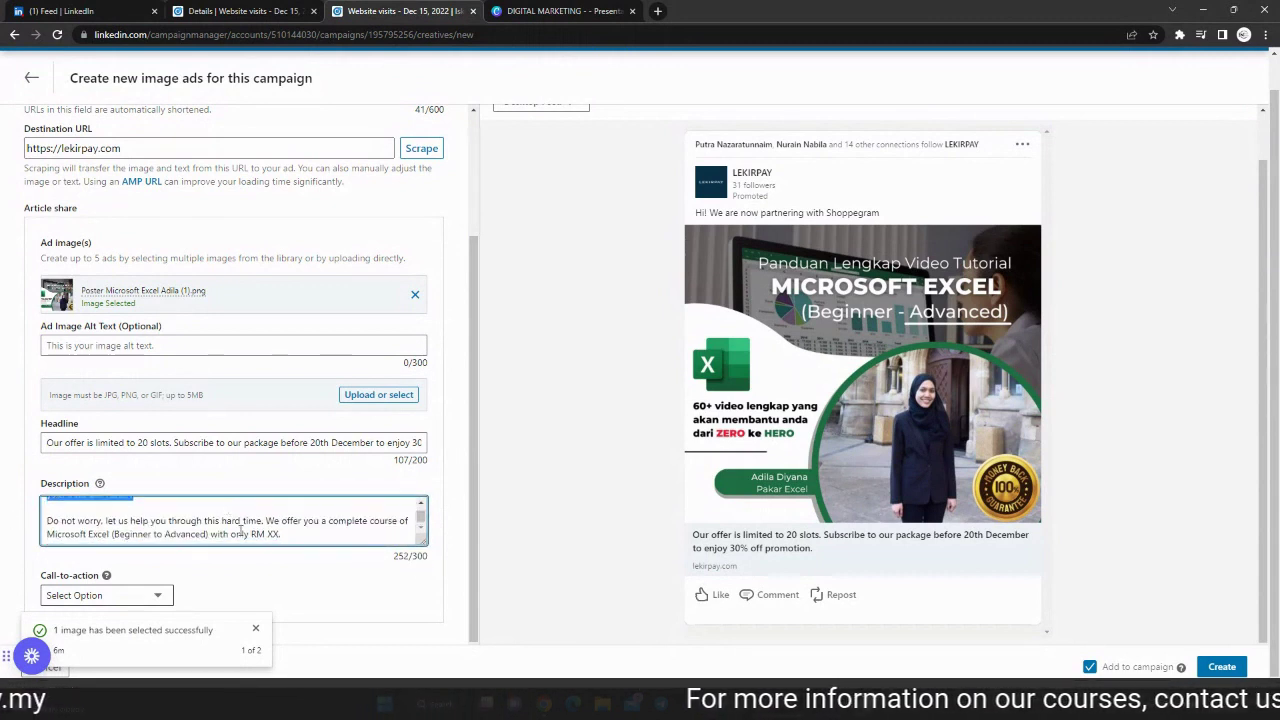
click(285, 537)
drag(285, 537, 38, 522)
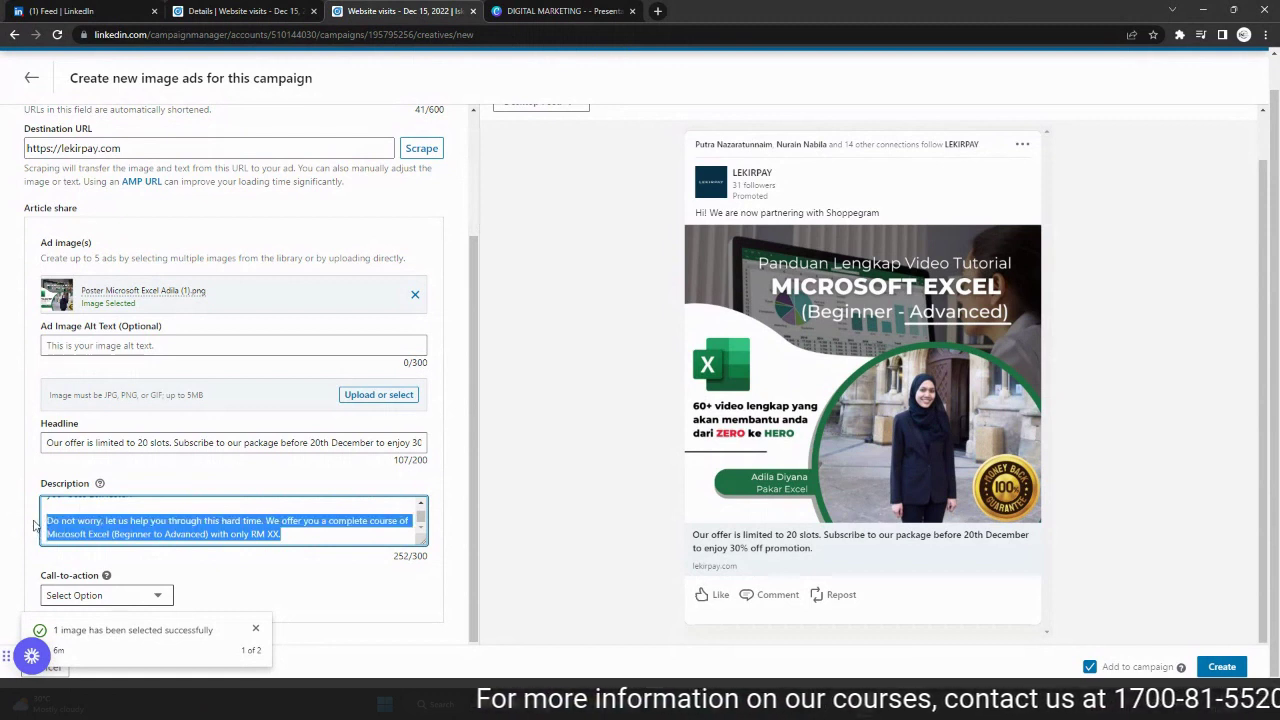
click(291, 527)
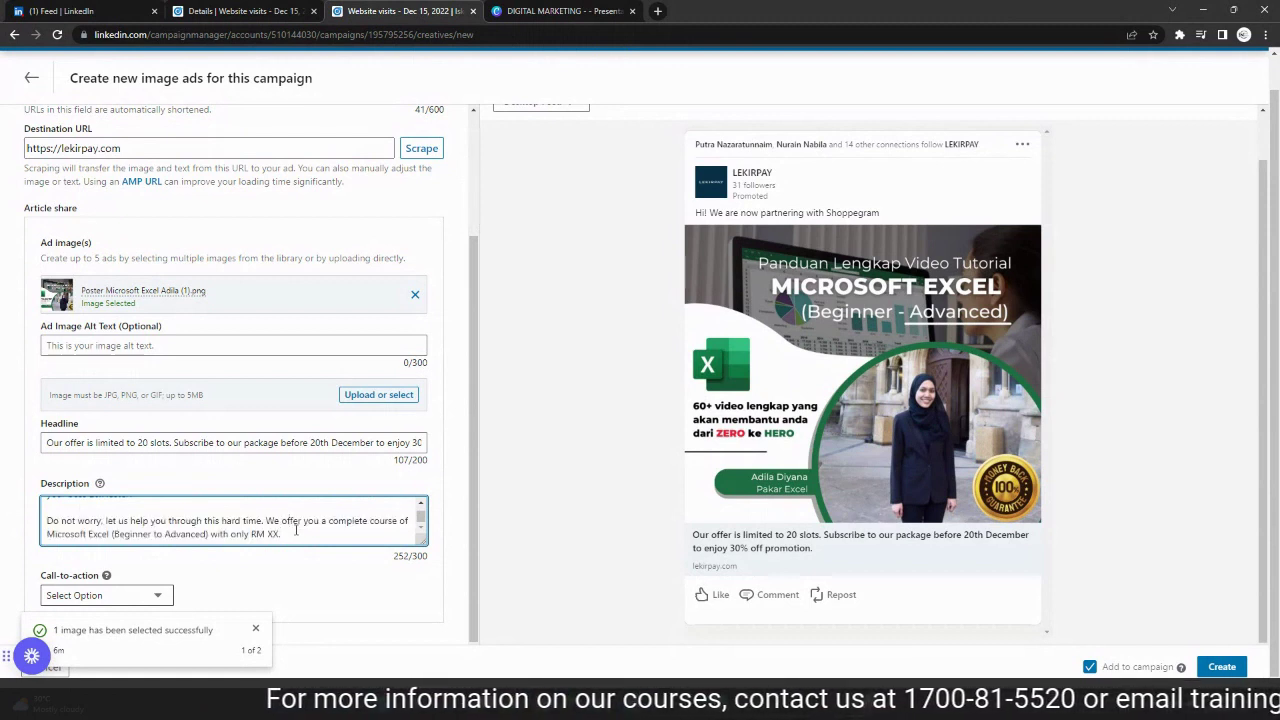
Add a closing paragraph to the ad's description, after a blank line, reading "30% off for 20 slots, get yours now!"
click(296, 531)
key(Return)
key(Return)
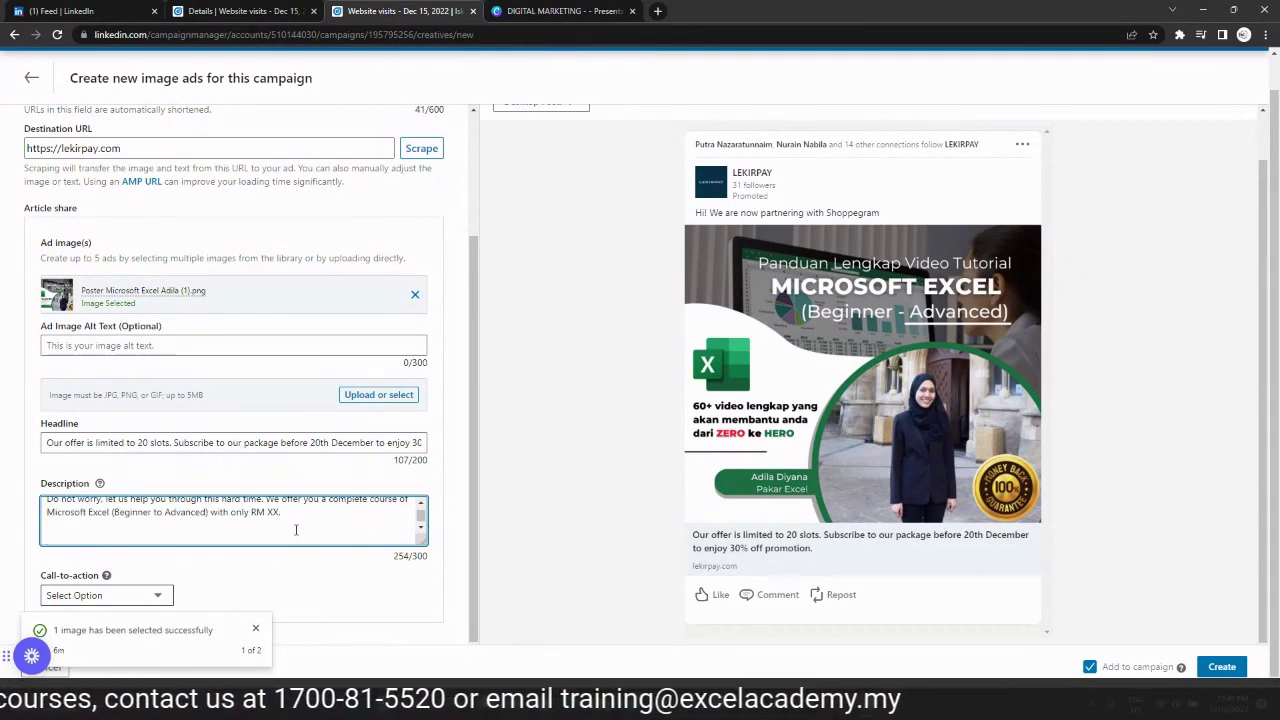
text(3)
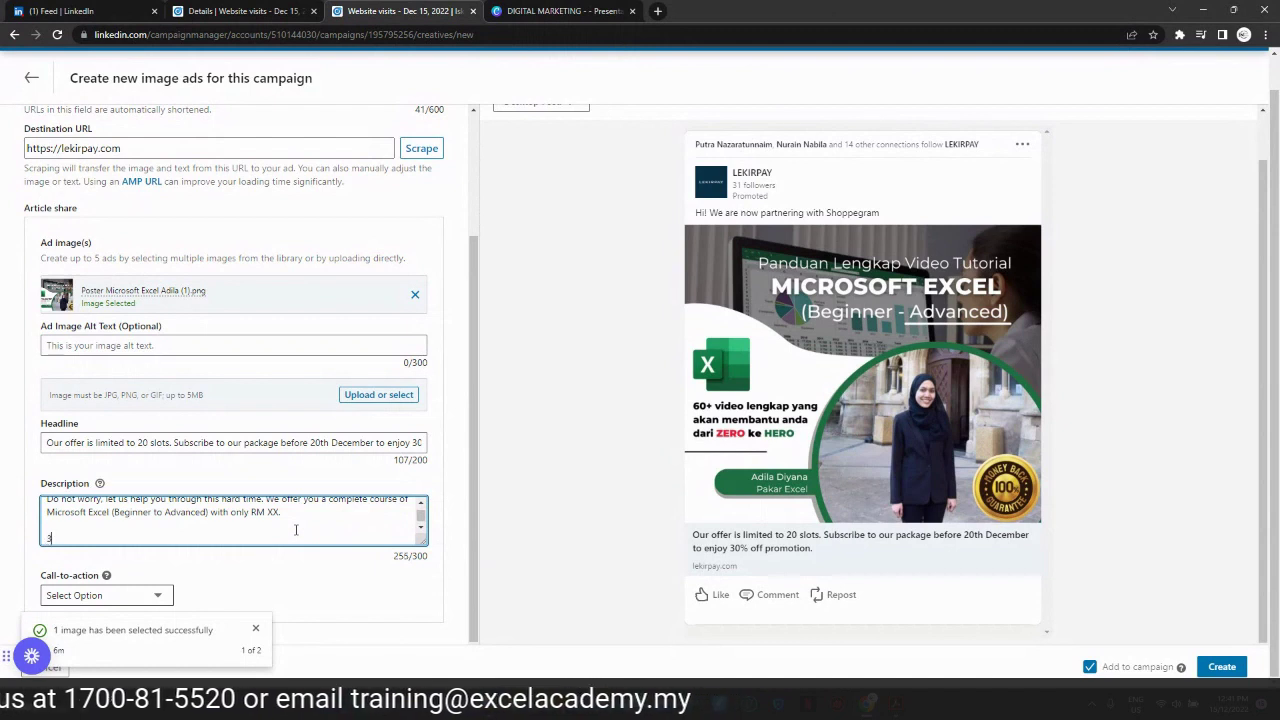
text(0% off)
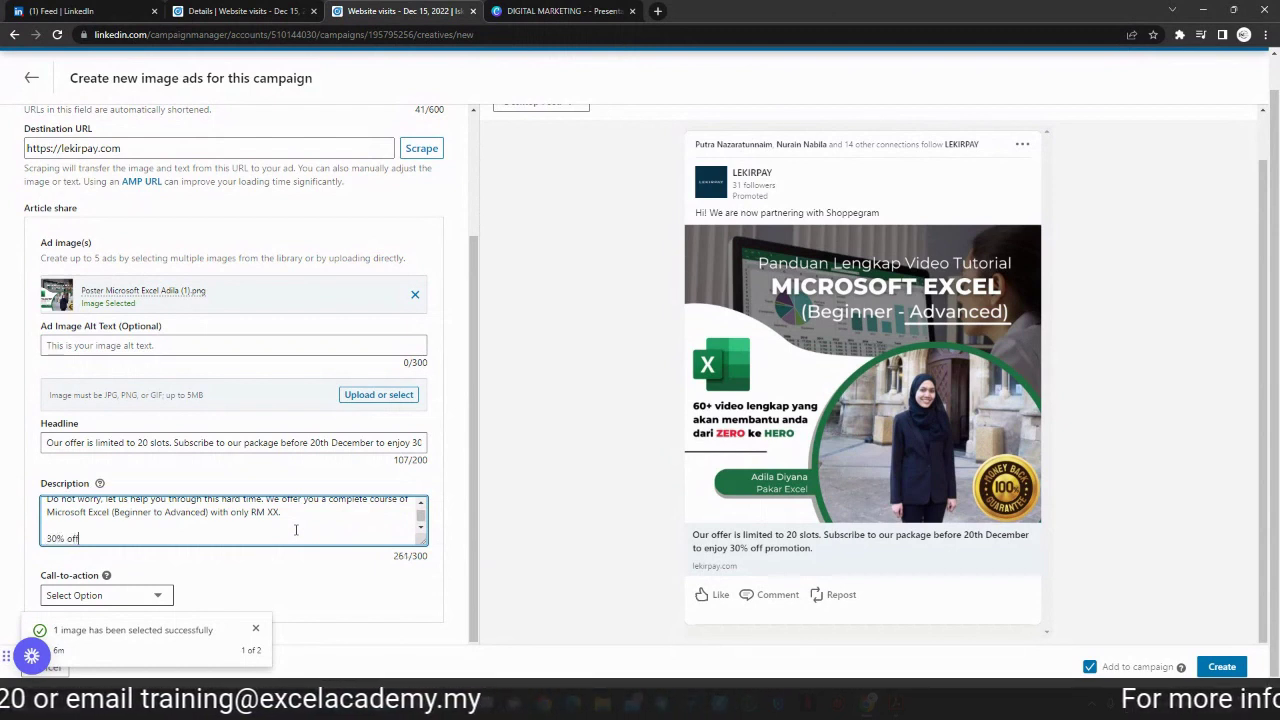
text( for 20 slots)
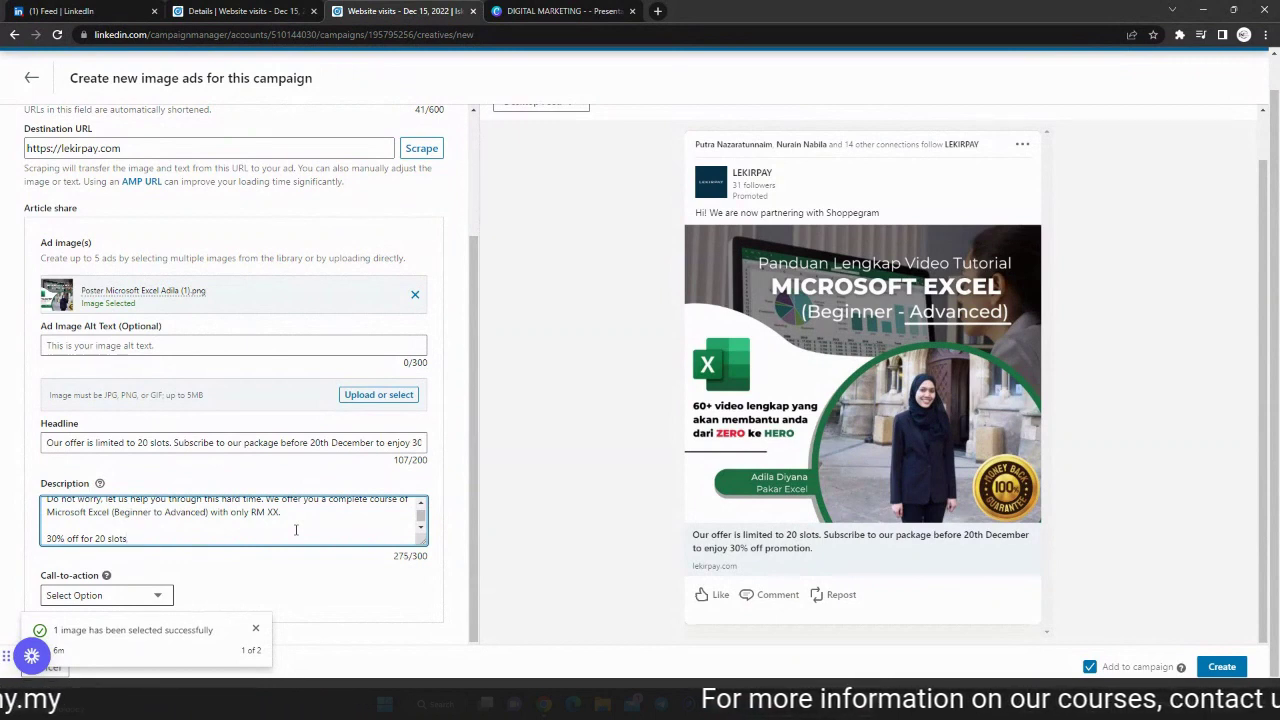
text(, get)
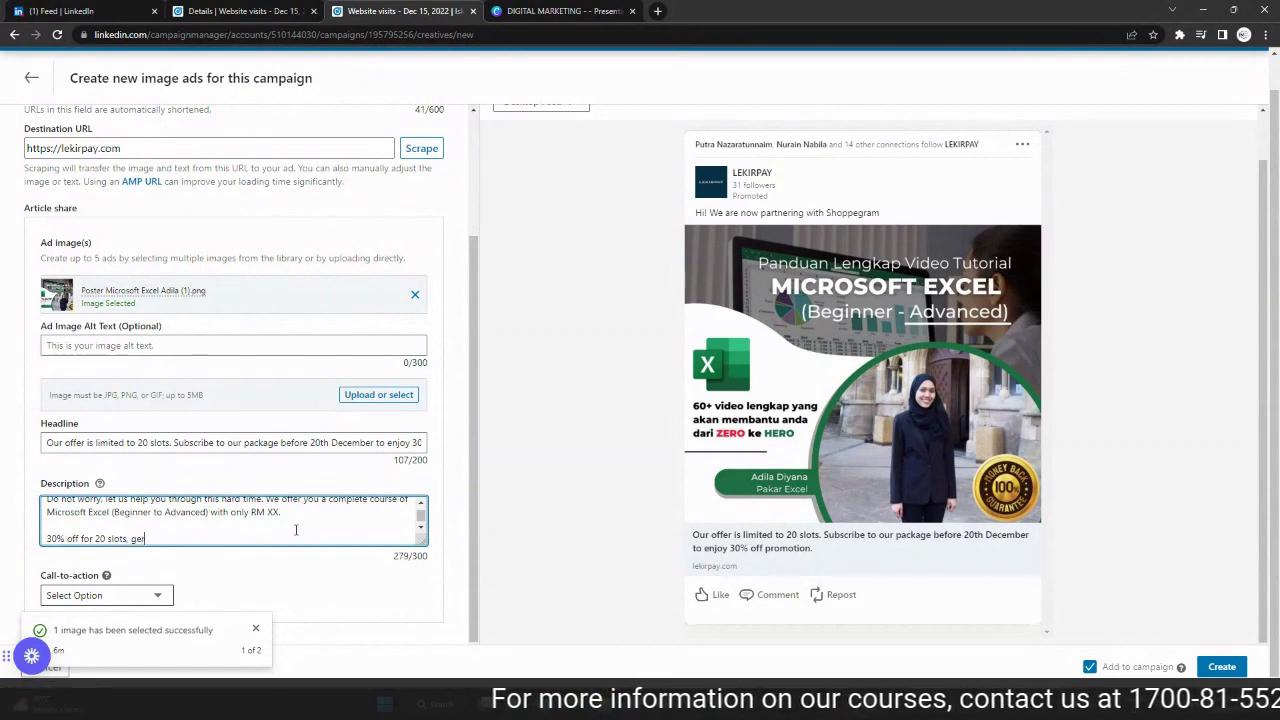
text( yours)
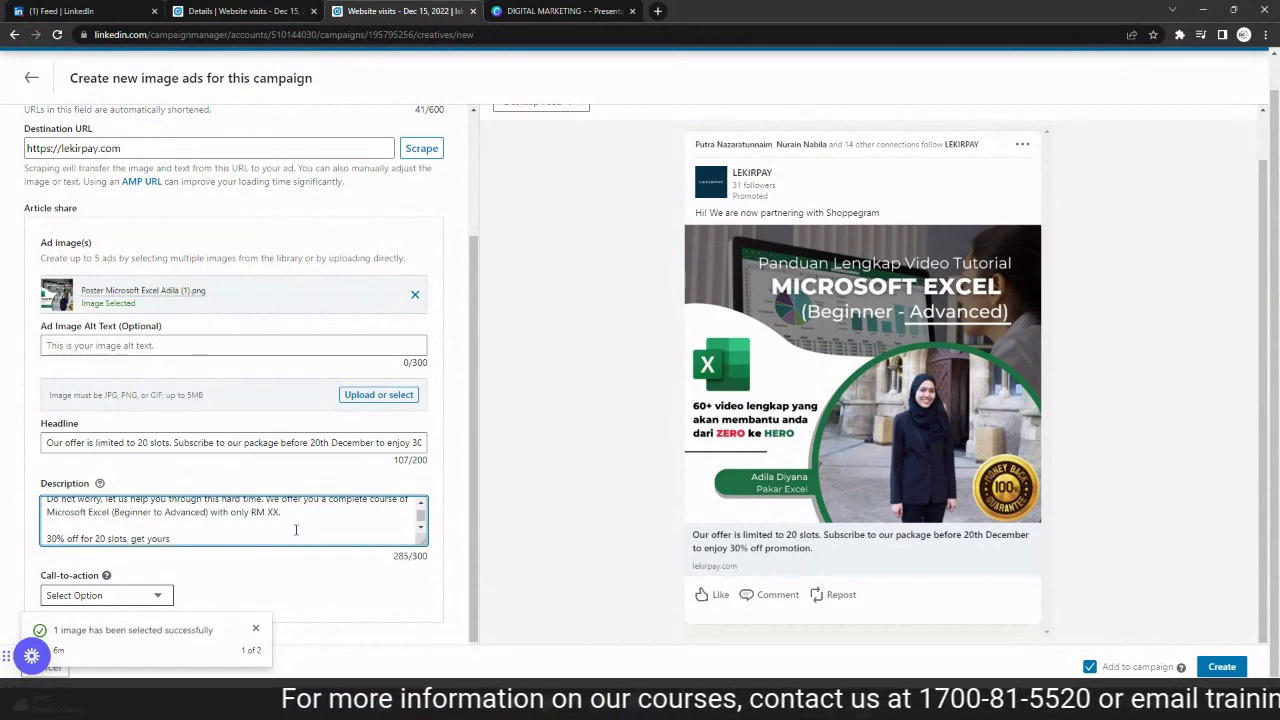
key(BackSpace)
key(BackSpace)
key(BackSpace)
key(BackSpace)
key(BackSpace)
key(BackSpace)
key(BackSpace)
key(BackSpace)
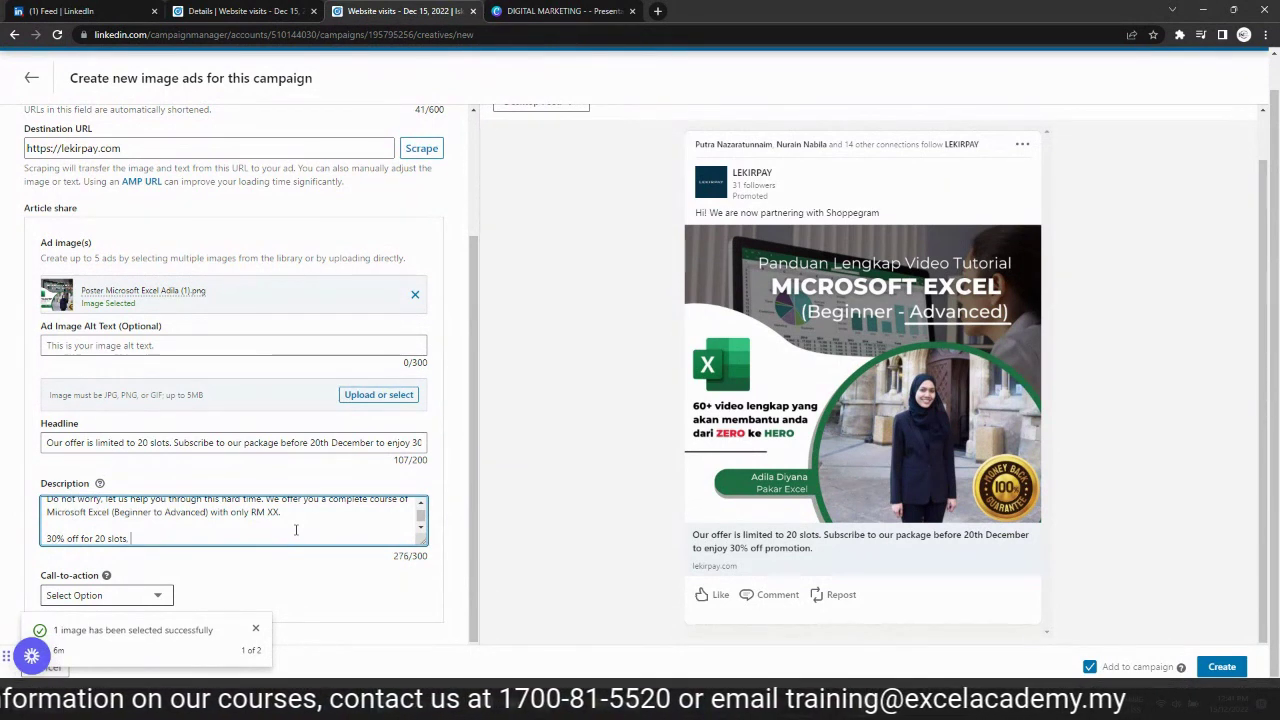
text(get yours now!)
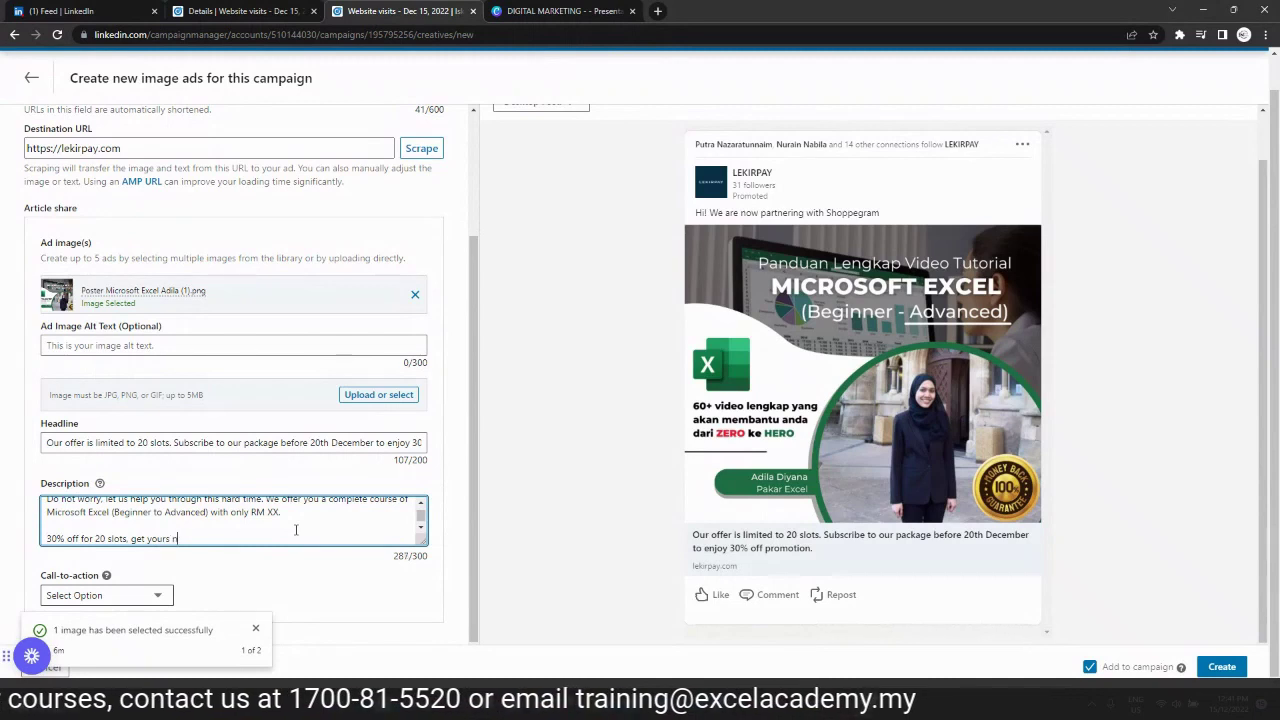
click(459, 561)
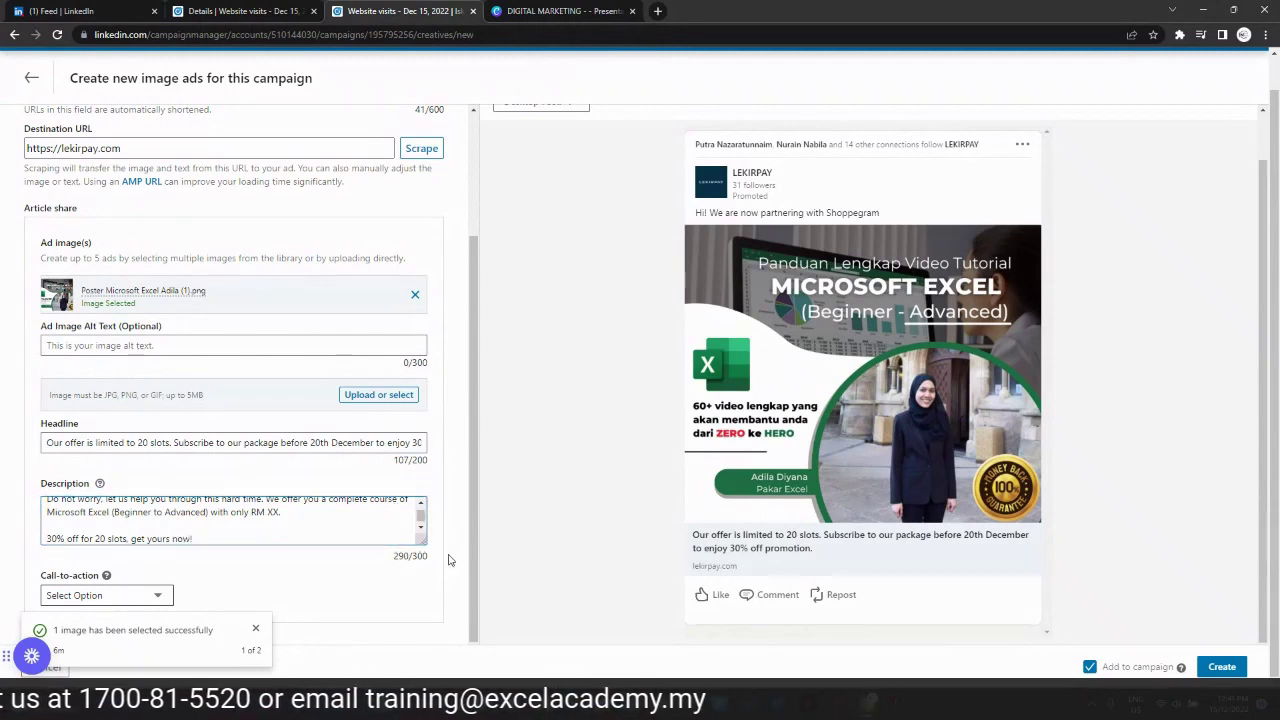
Dismiss the image notification and set the ad's call-to-action to Subscribe
click(255, 629)
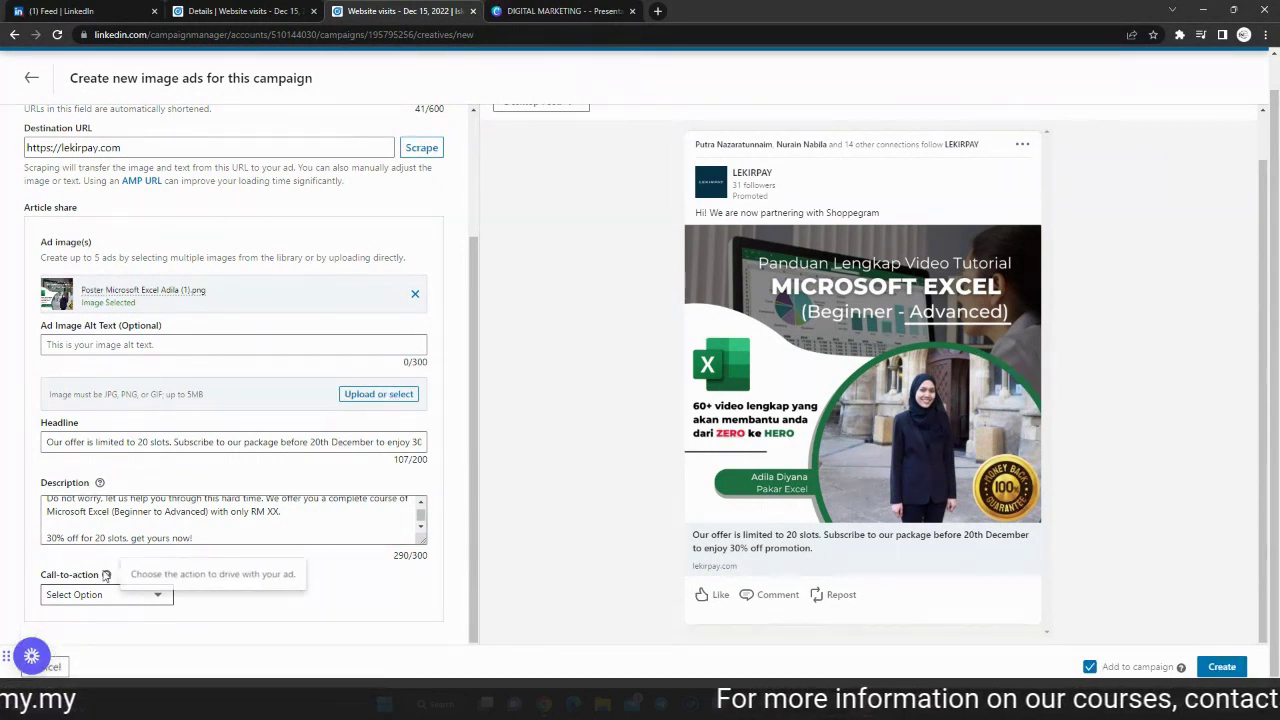
click(82, 595)
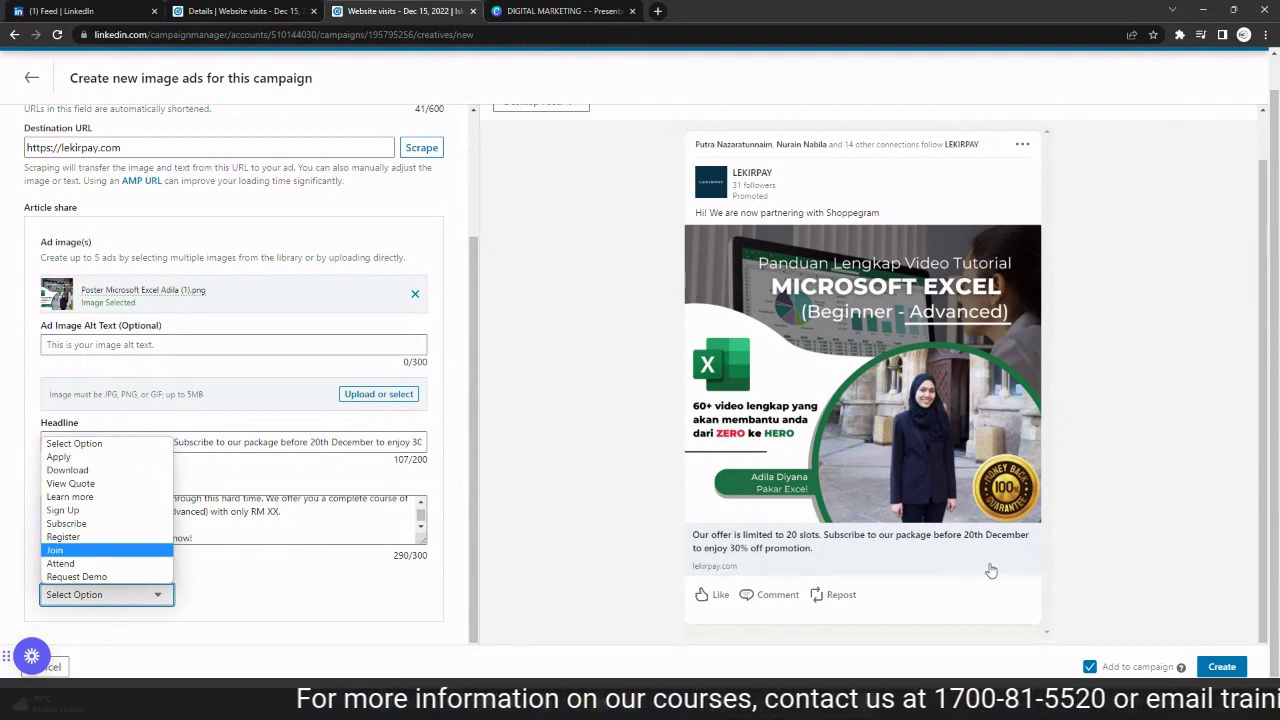
click(117, 528)
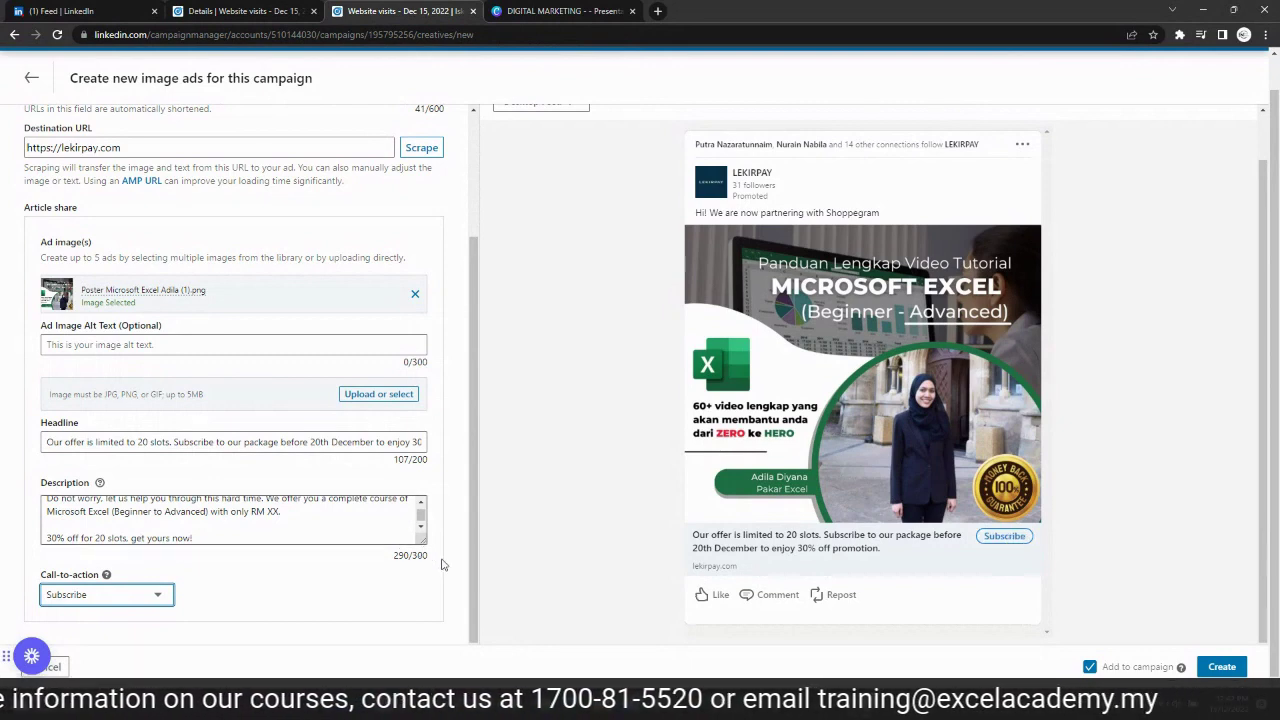
Create the image ad with the entered content and proceed to the campaign's Review & Launch step
scroll(380, 582, up, 2)
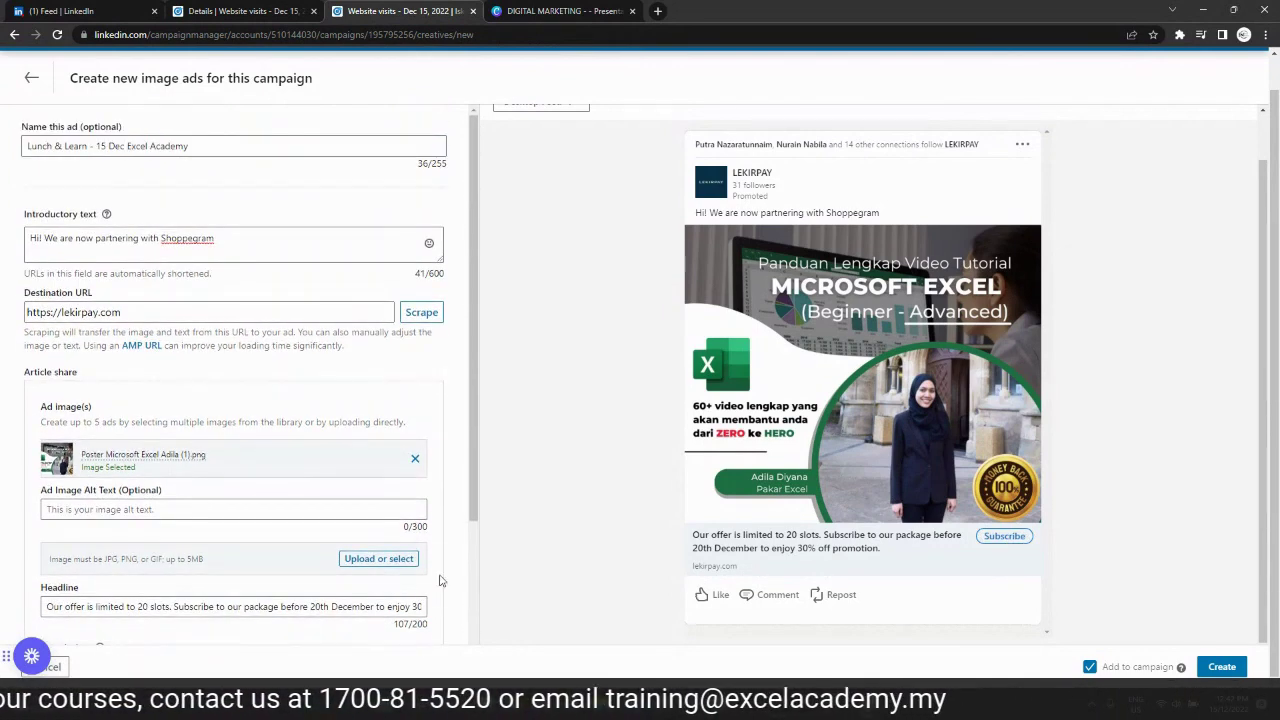
click(1222, 667)
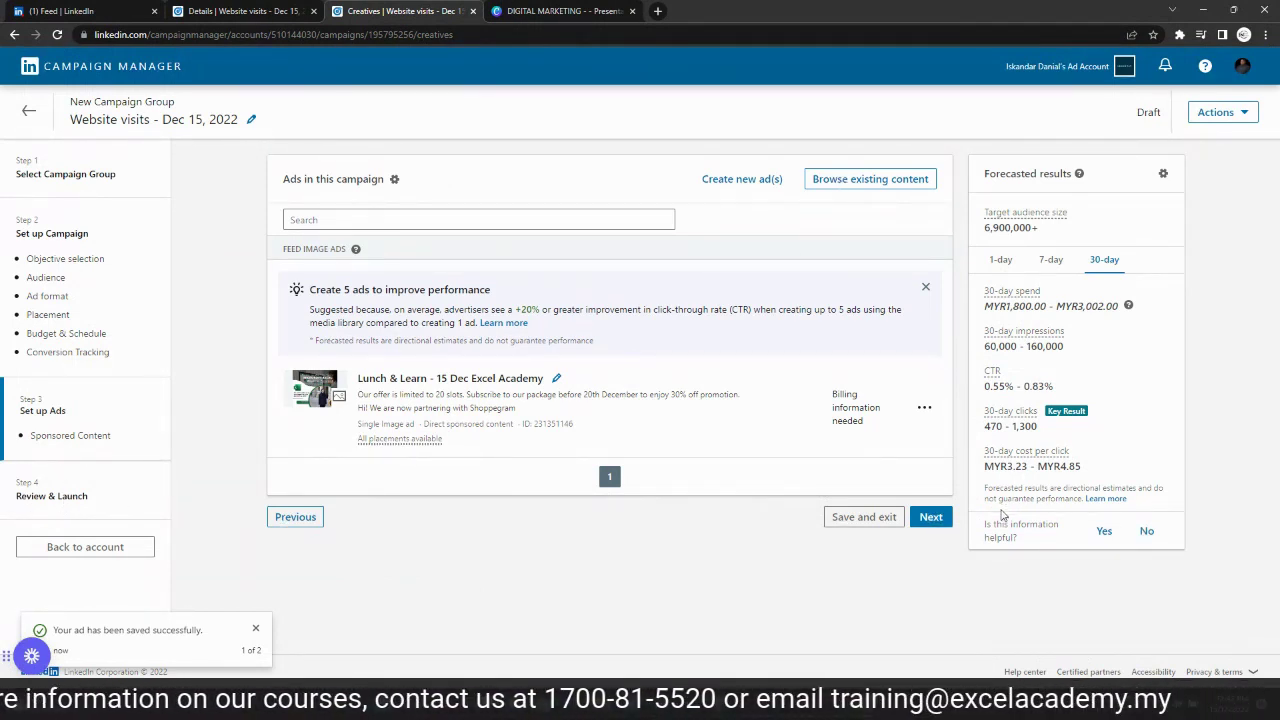
click(930, 518)
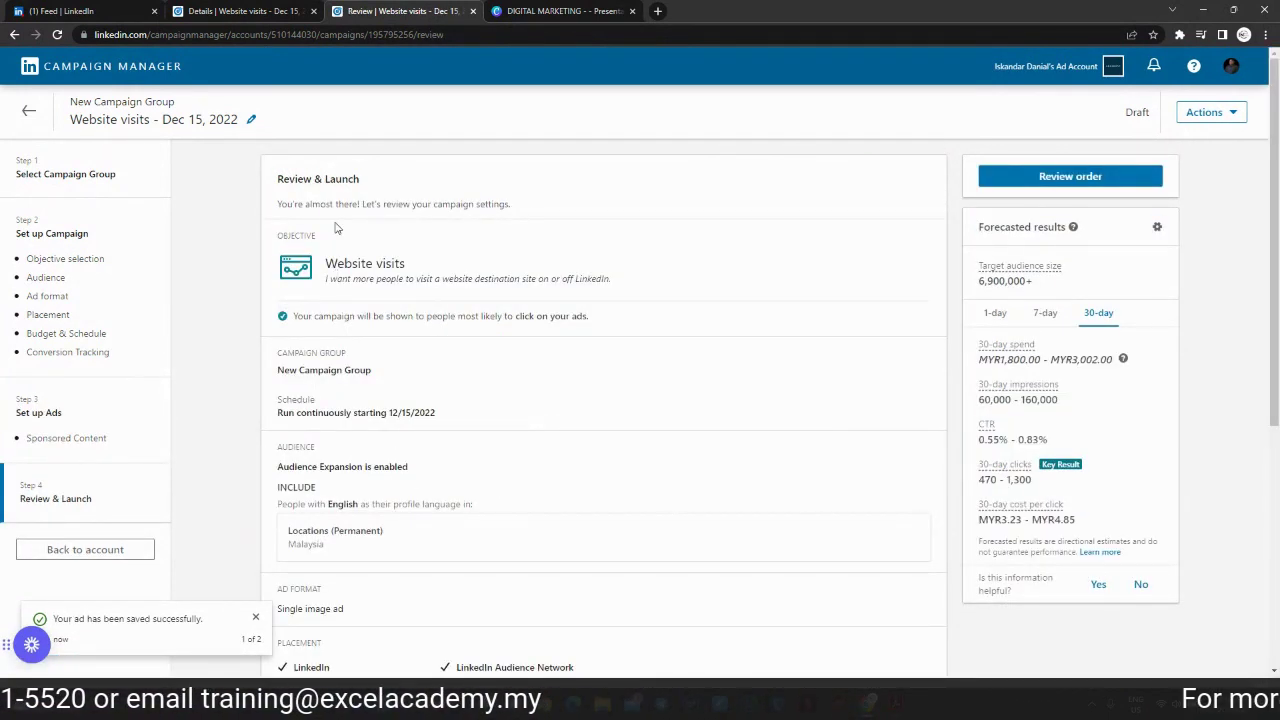
Review the campaign summary's objective, campaign group and audience location settings
scroll(417, 262, down, 2)
scroll(417, 262, up, 2)
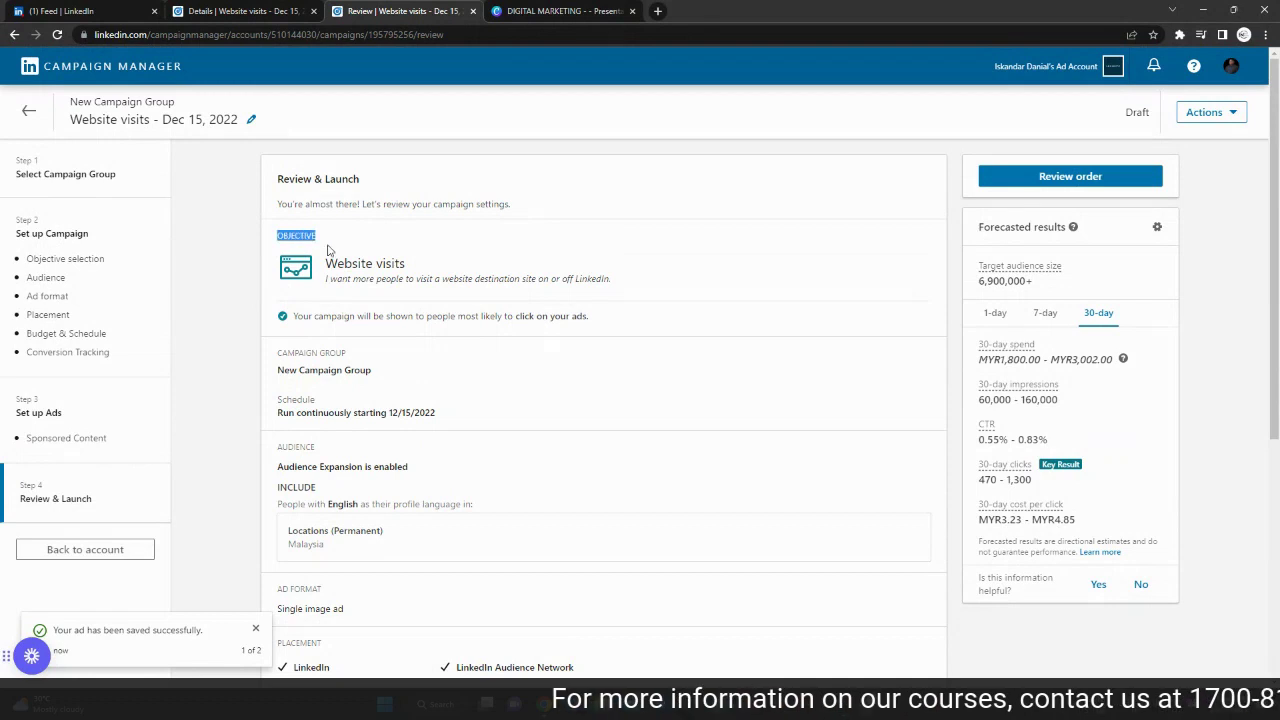
drag(325, 262, 420, 276)
click(408, 313)
scroll(408, 313, down, 2)
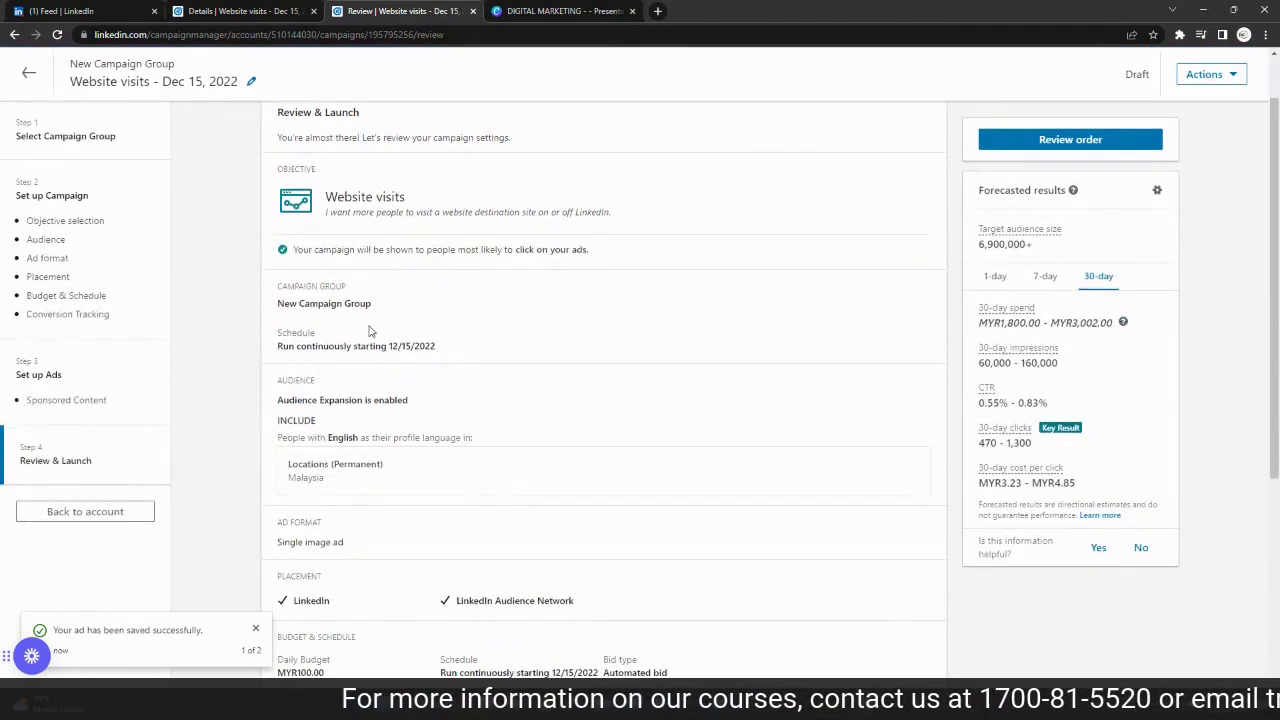
drag(273, 233, 392, 257)
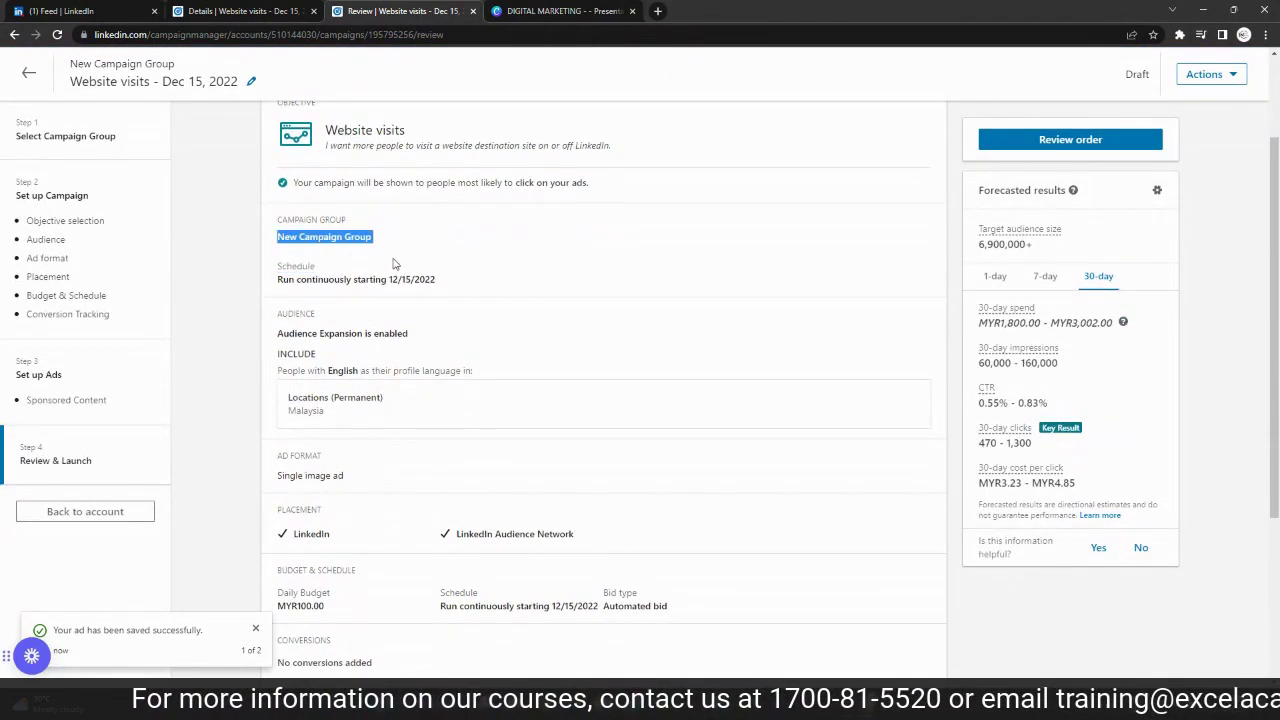
scroll(398, 255, down, 2)
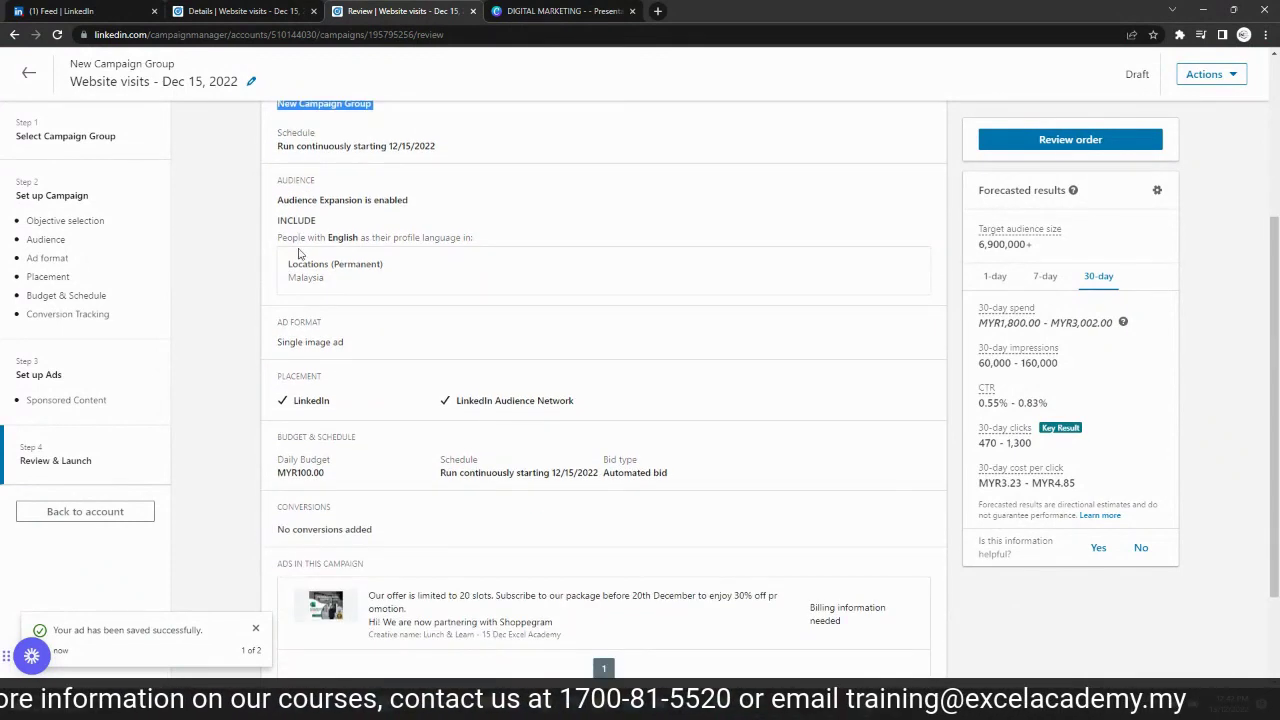
drag(288, 257, 372, 280)
scroll(374, 277, down, 2)
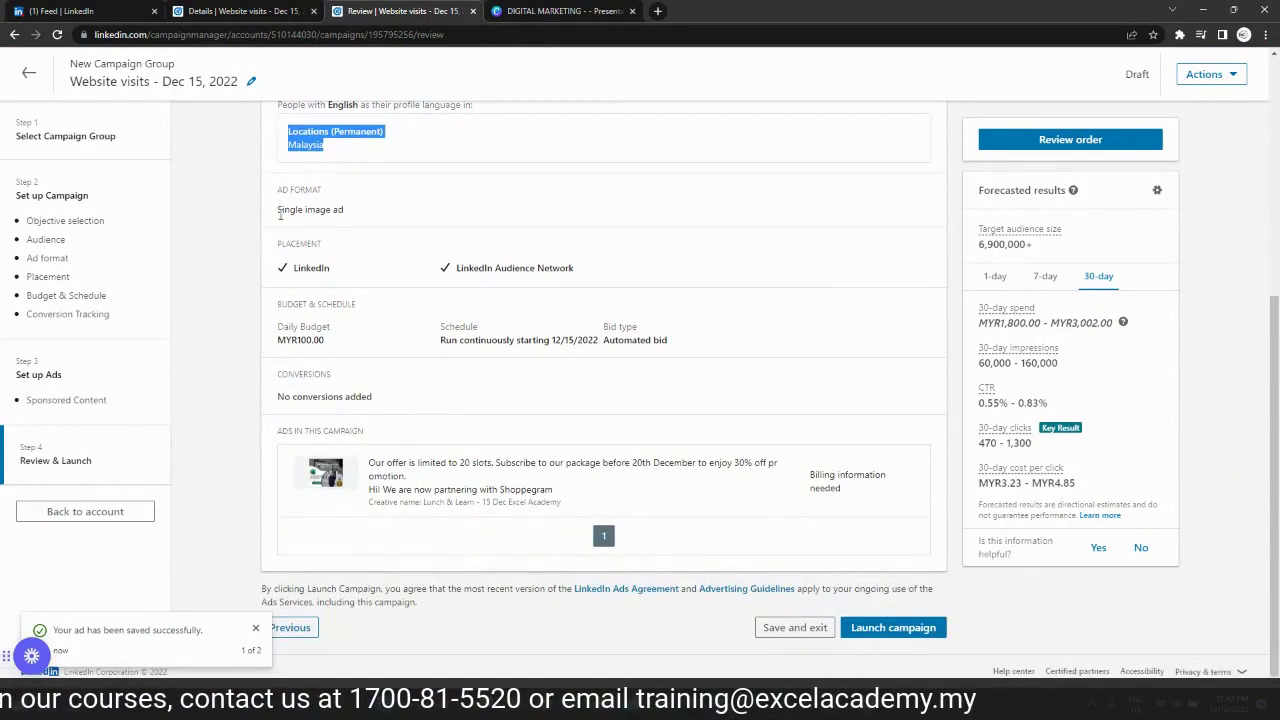
Review the campaign summary's ad format, placements, daily budget, bid type and conversions
drag(280, 213, 347, 233)
drag(289, 269, 349, 267)
click(460, 268)
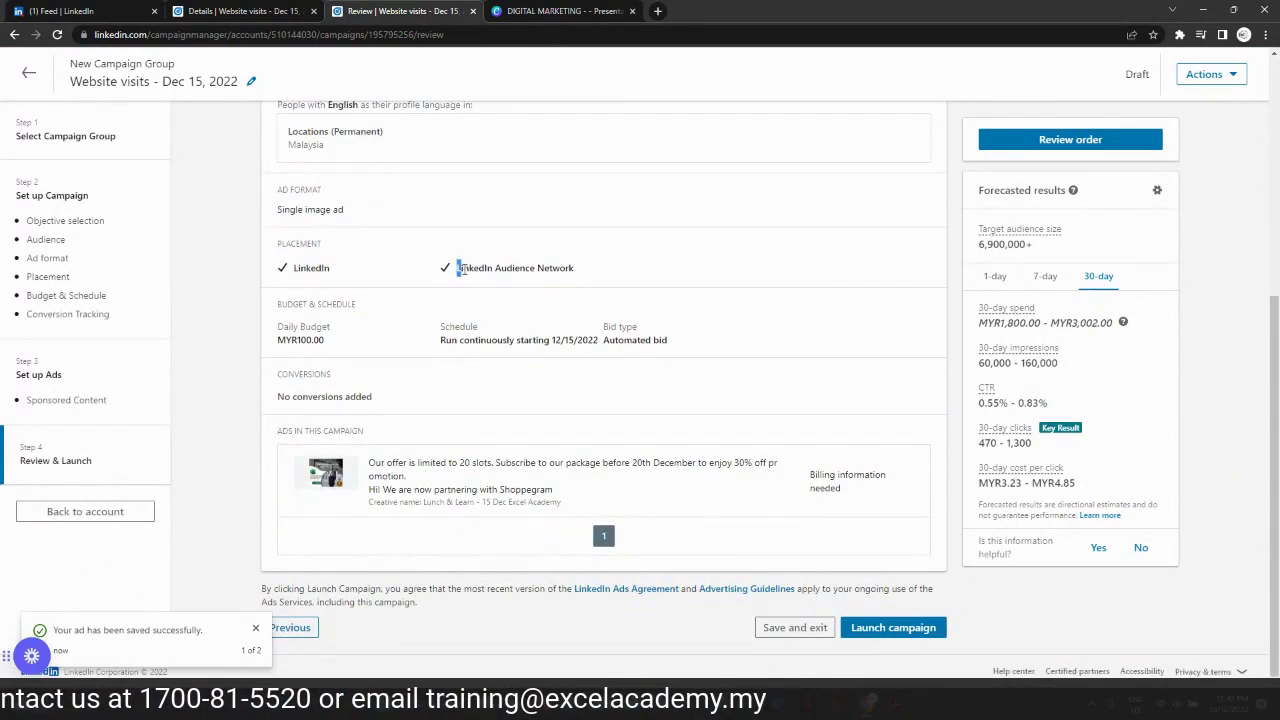
drag(460, 268, 515, 270)
drag(300, 340, 325, 341)
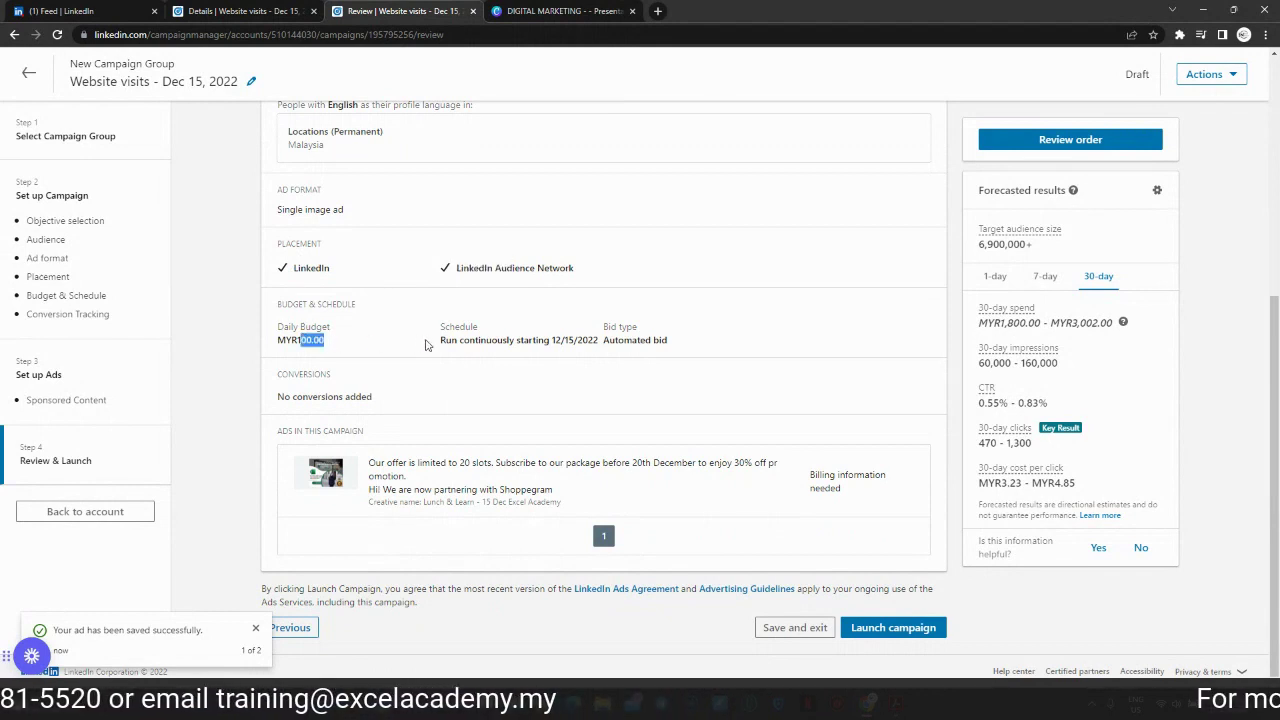
click(635, 338)
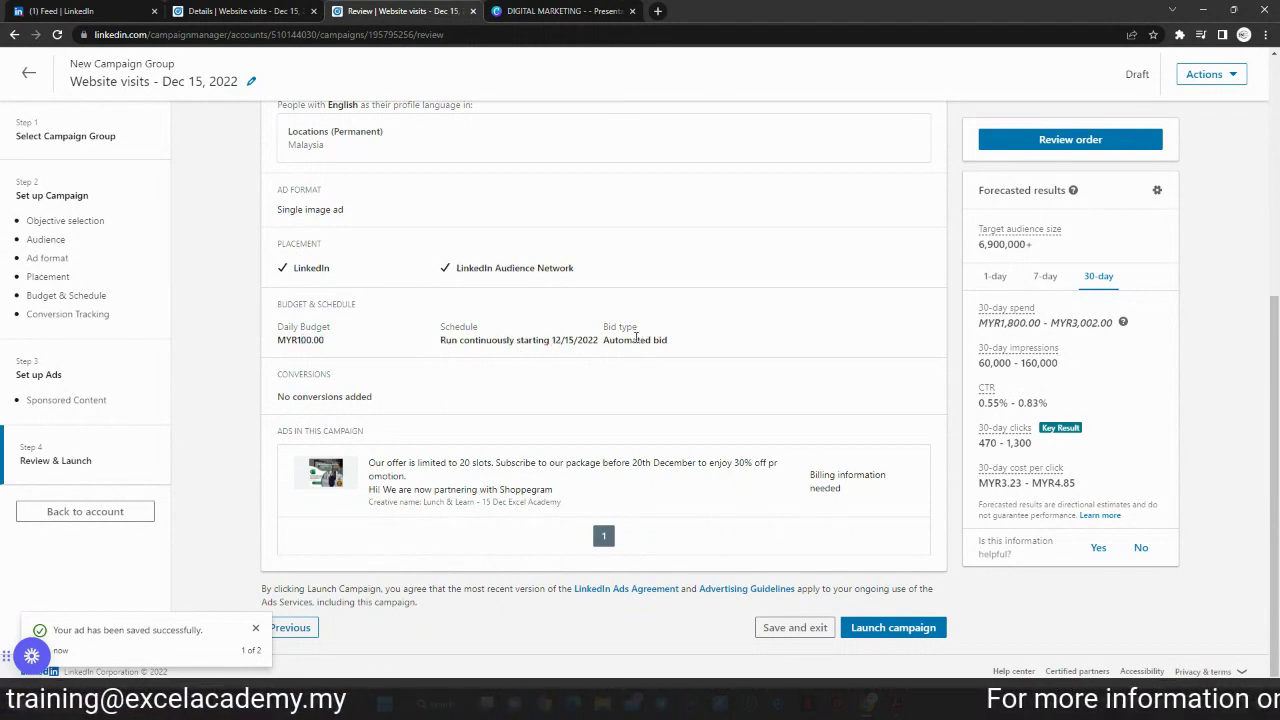
drag(648, 330, 603, 330)
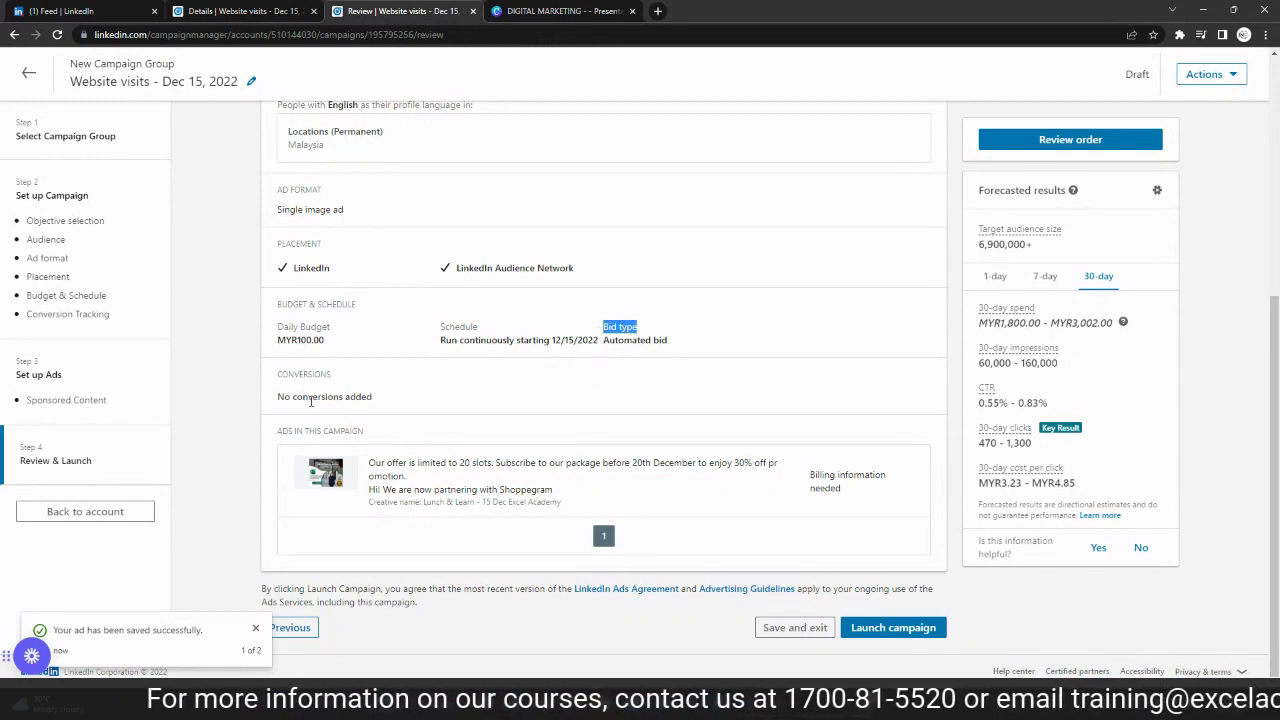
drag(278, 388, 390, 398)
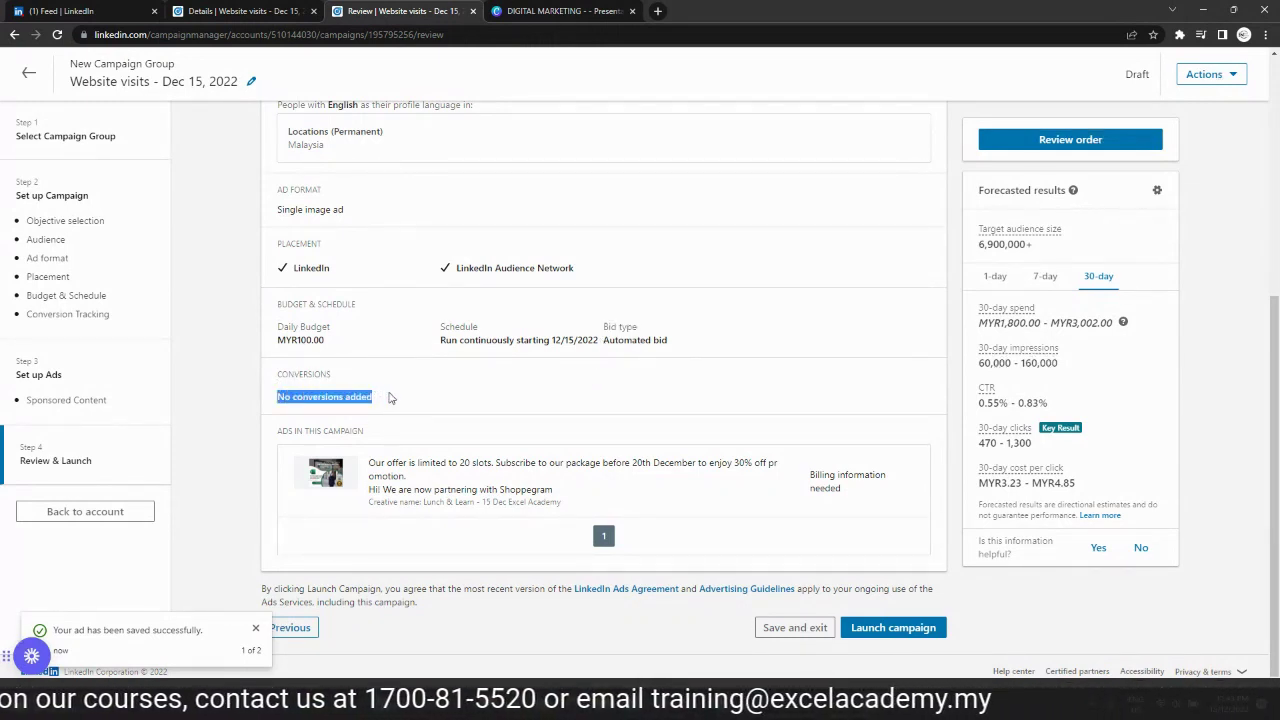
Check the ad listed in the campaign summary, launch the campaign and go to the account overview
click(418, 385)
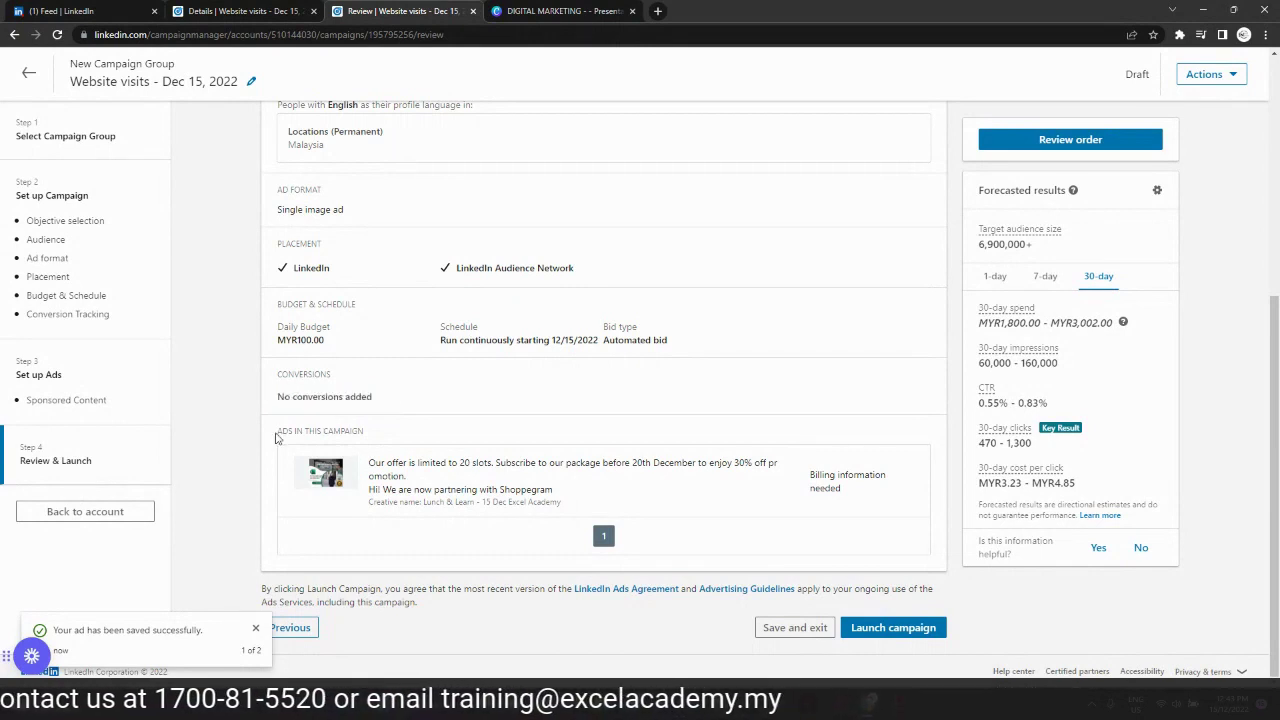
drag(278, 437, 447, 480)
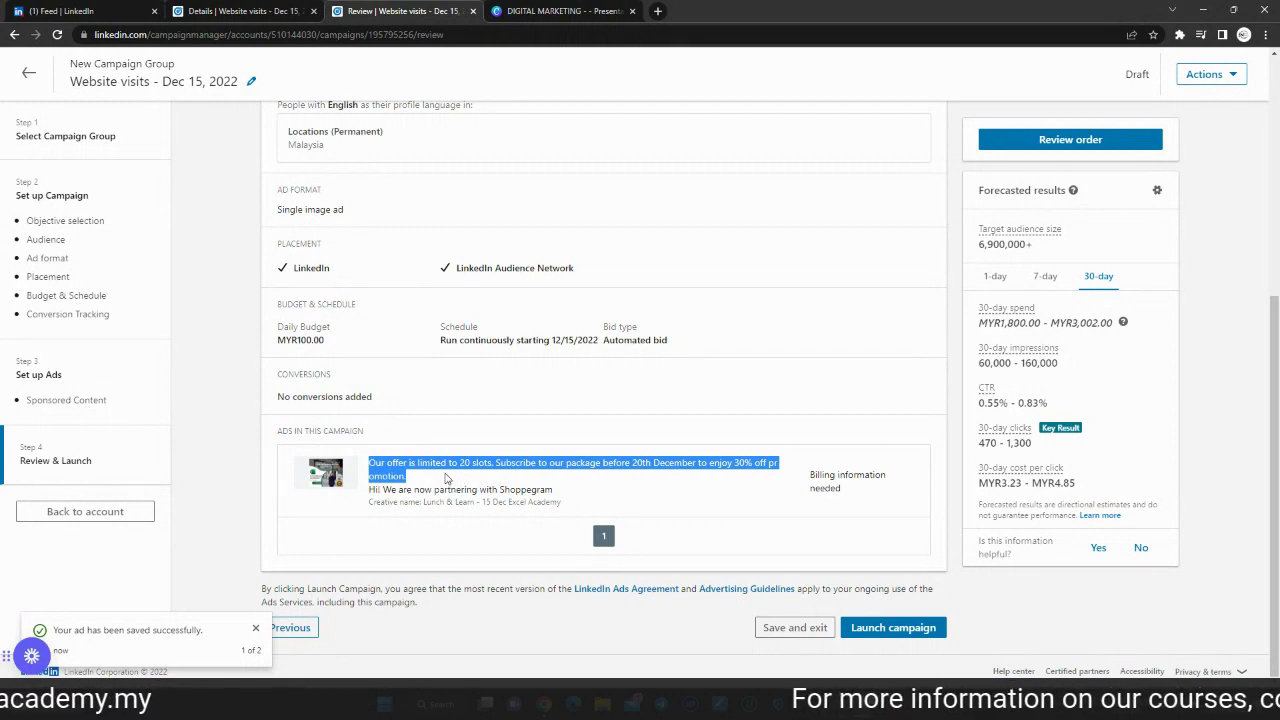
click(927, 639)
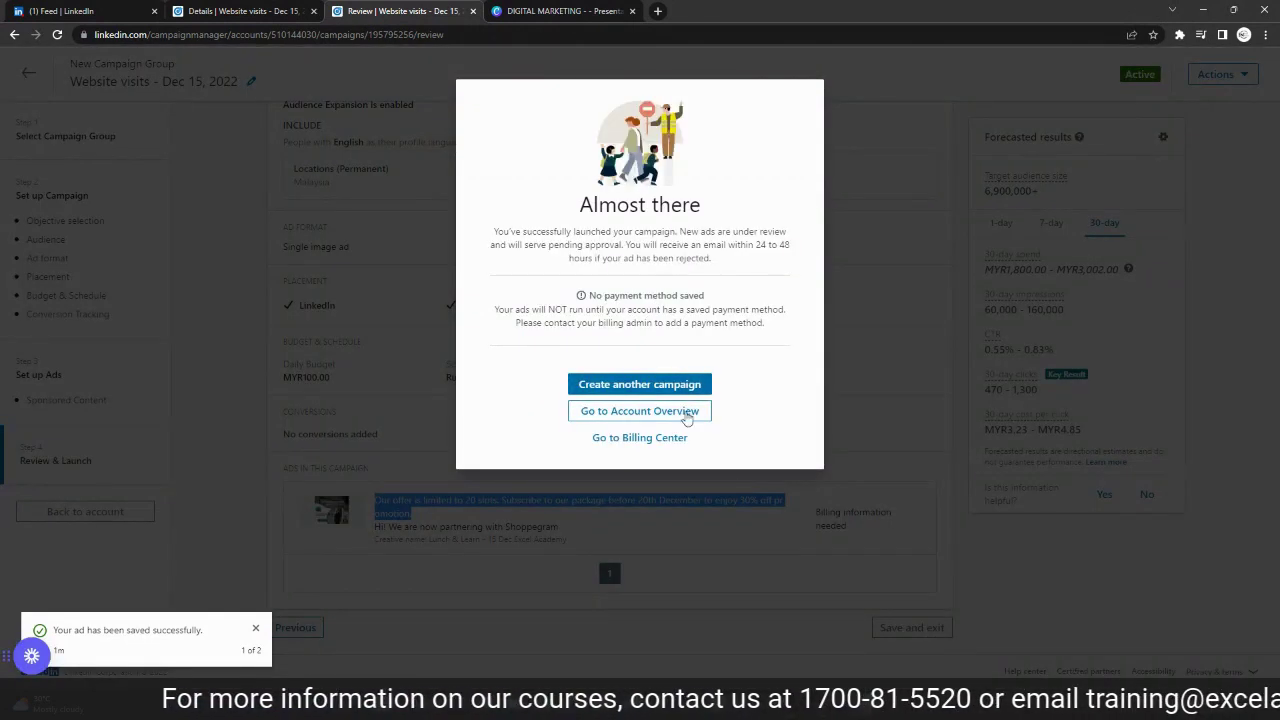
drag(697, 446, 918, 516)
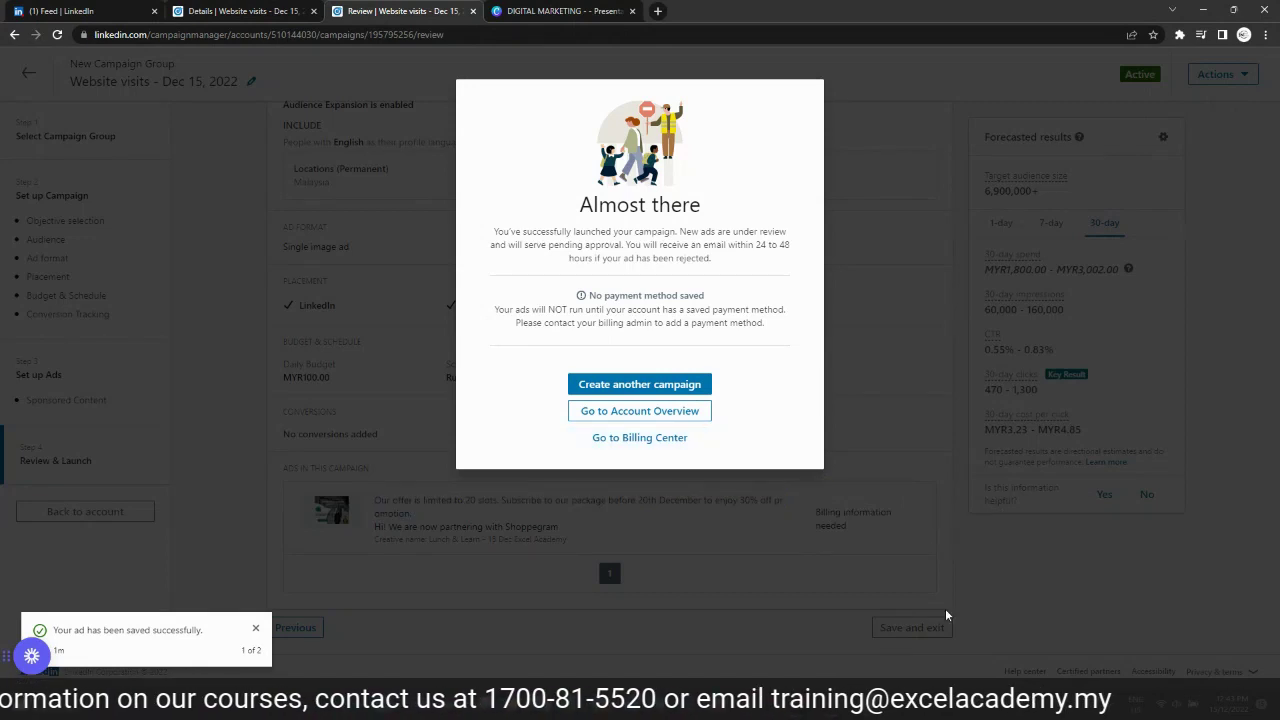
click(687, 413)
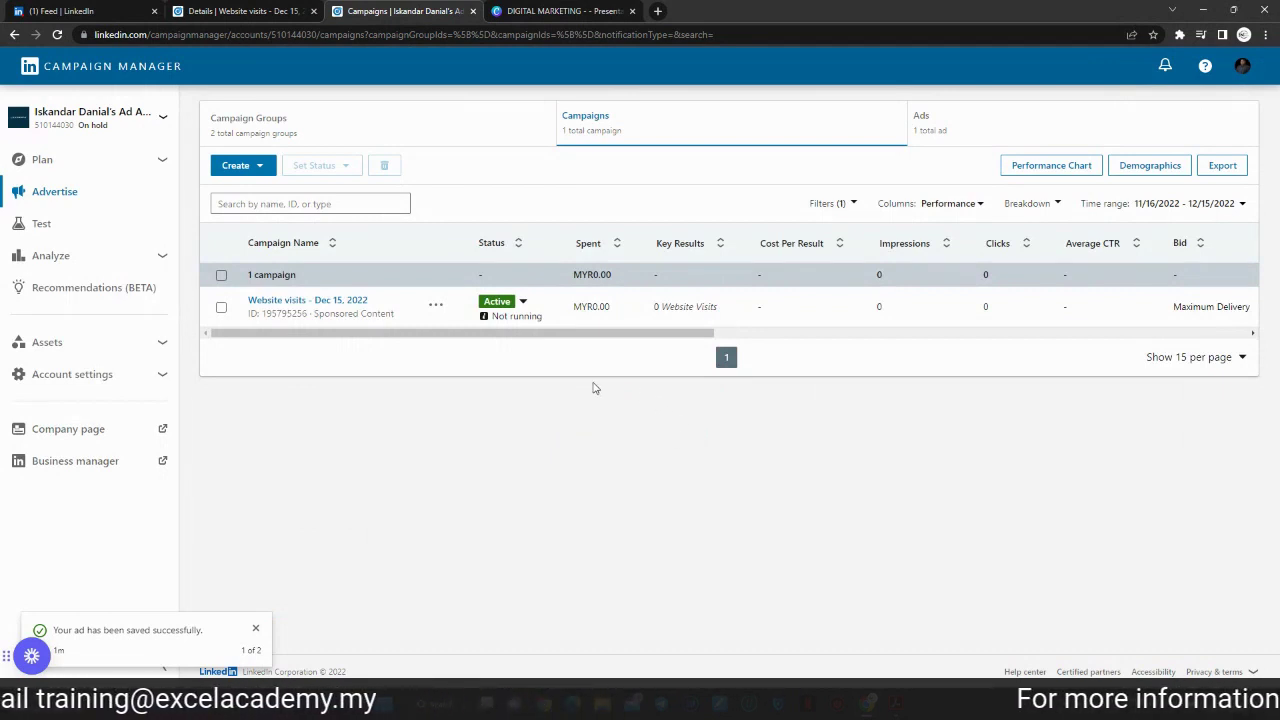
Pause the Website visits - Dec 15, 2022 campaign and return to the list of campaign groups
click(518, 302)
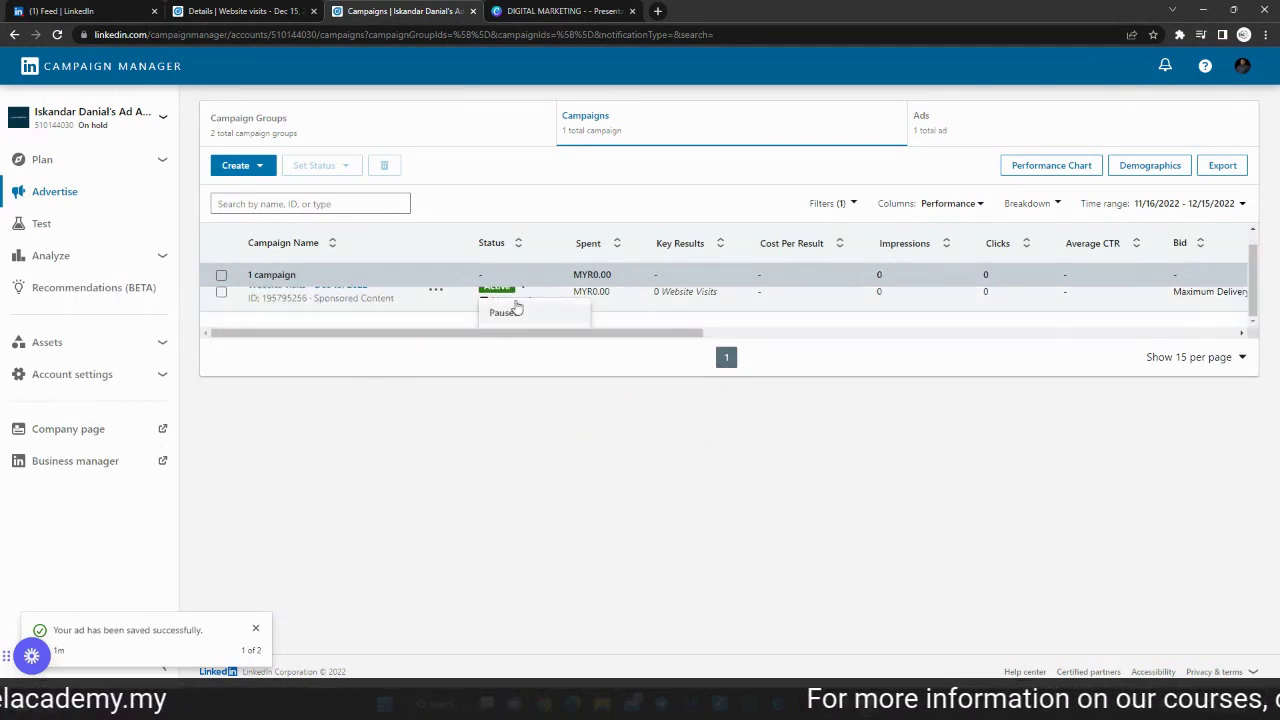
click(505, 312)
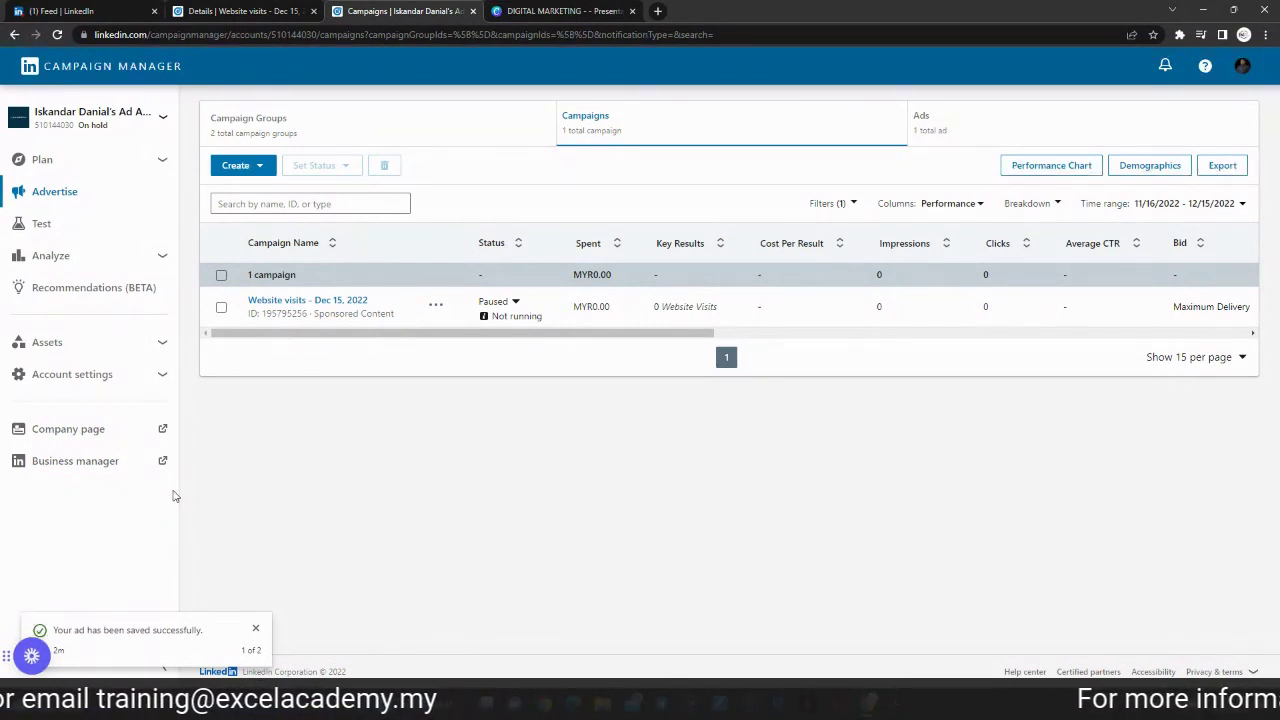
click(55, 78)
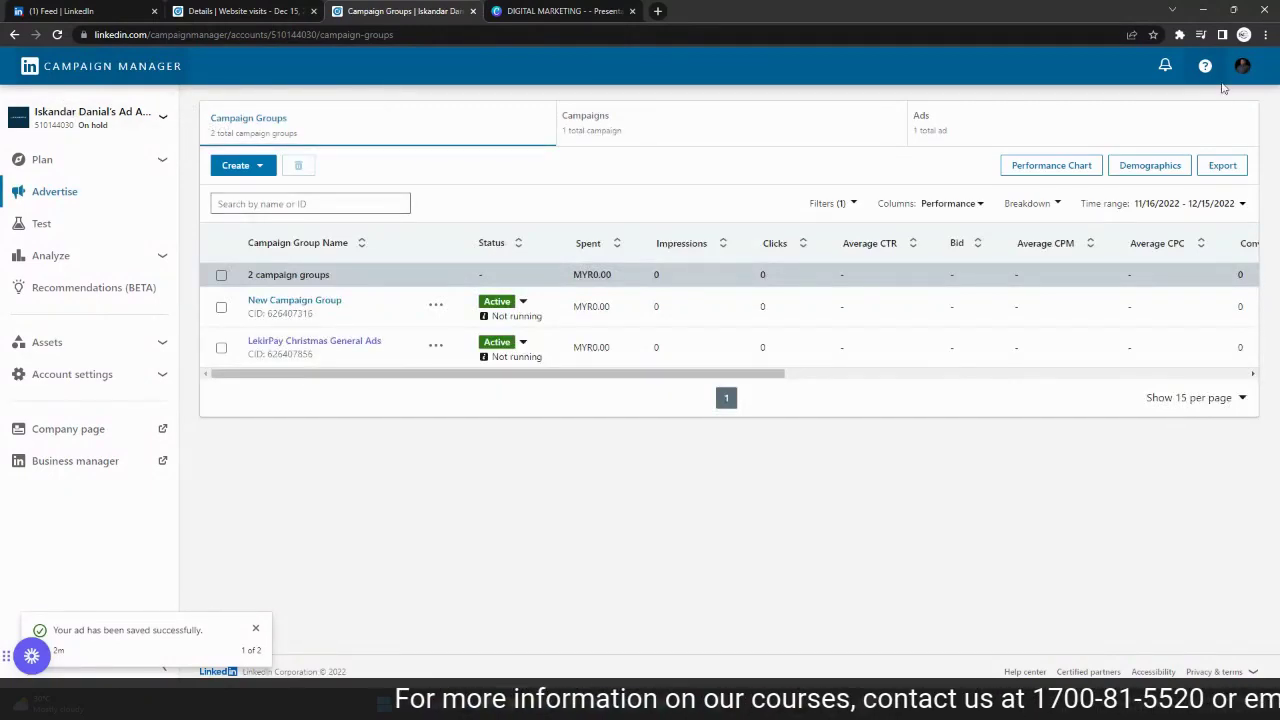
Return to the LinkedIn feed, open the account owner's personal profile and look through its sections from the header down to Activity
click(47, 10)
scroll(779, 331, up, 10)
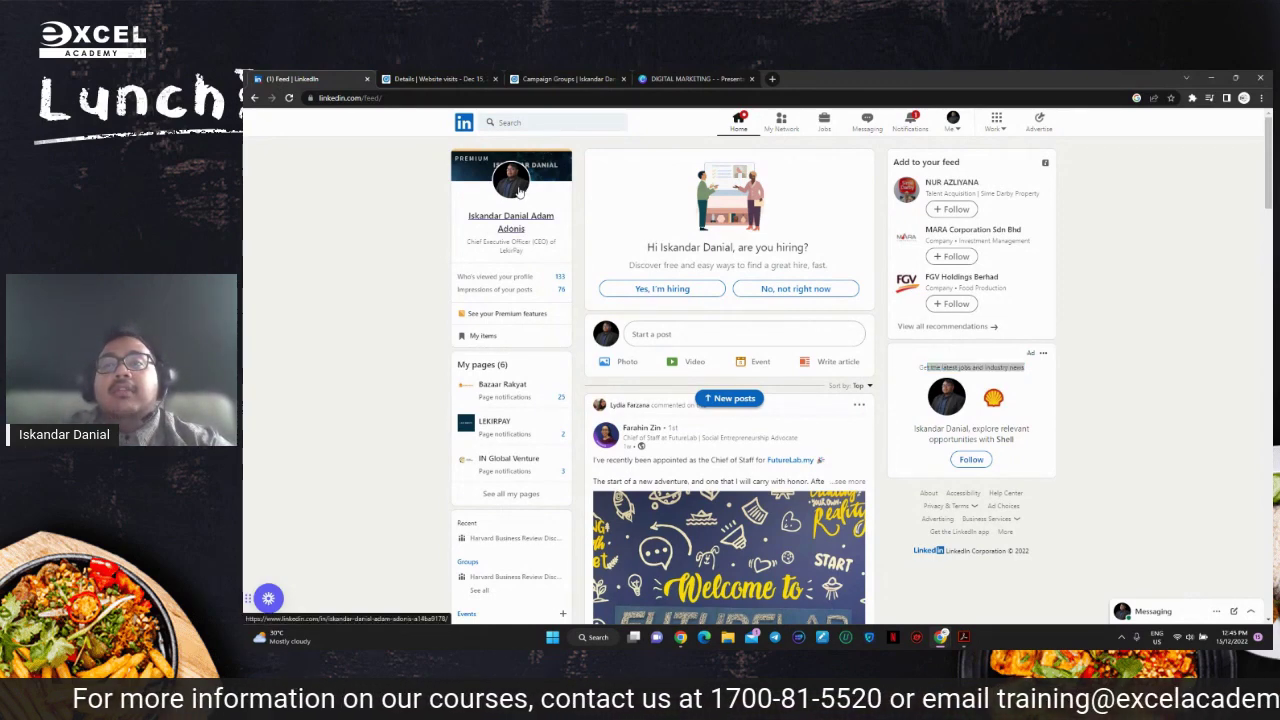
click(518, 192)
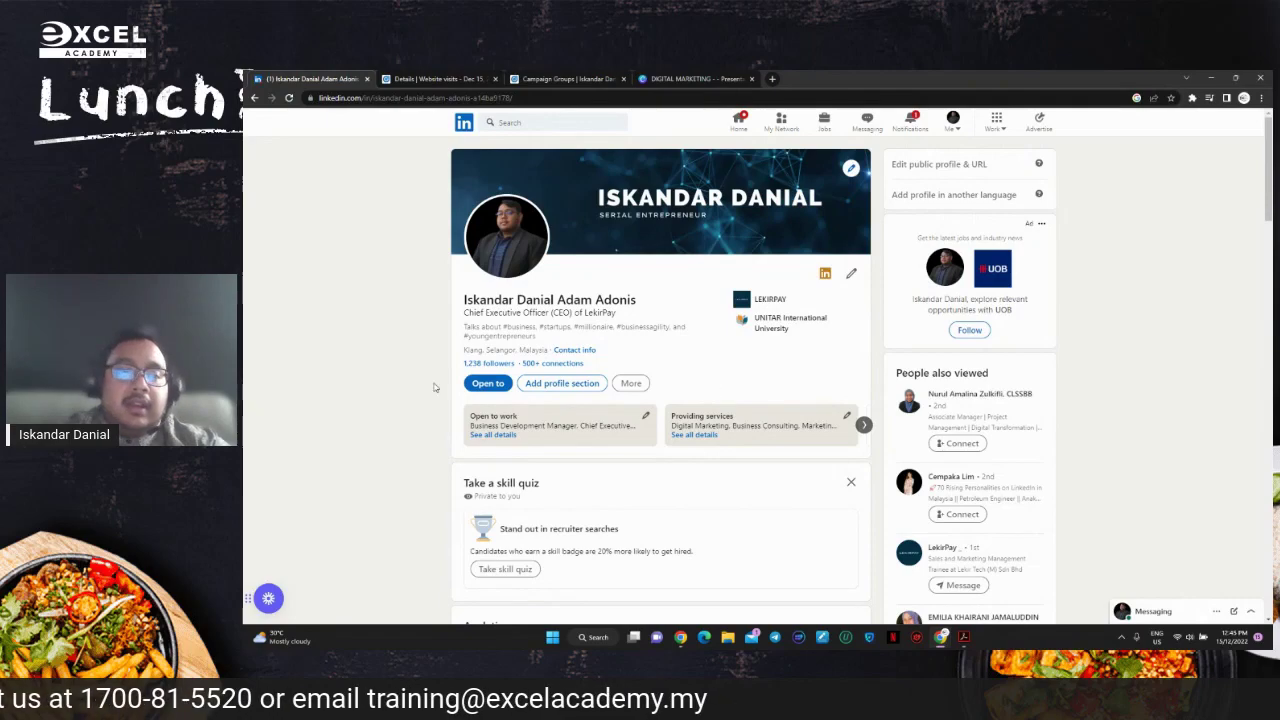
scroll(434, 386, down, 3)
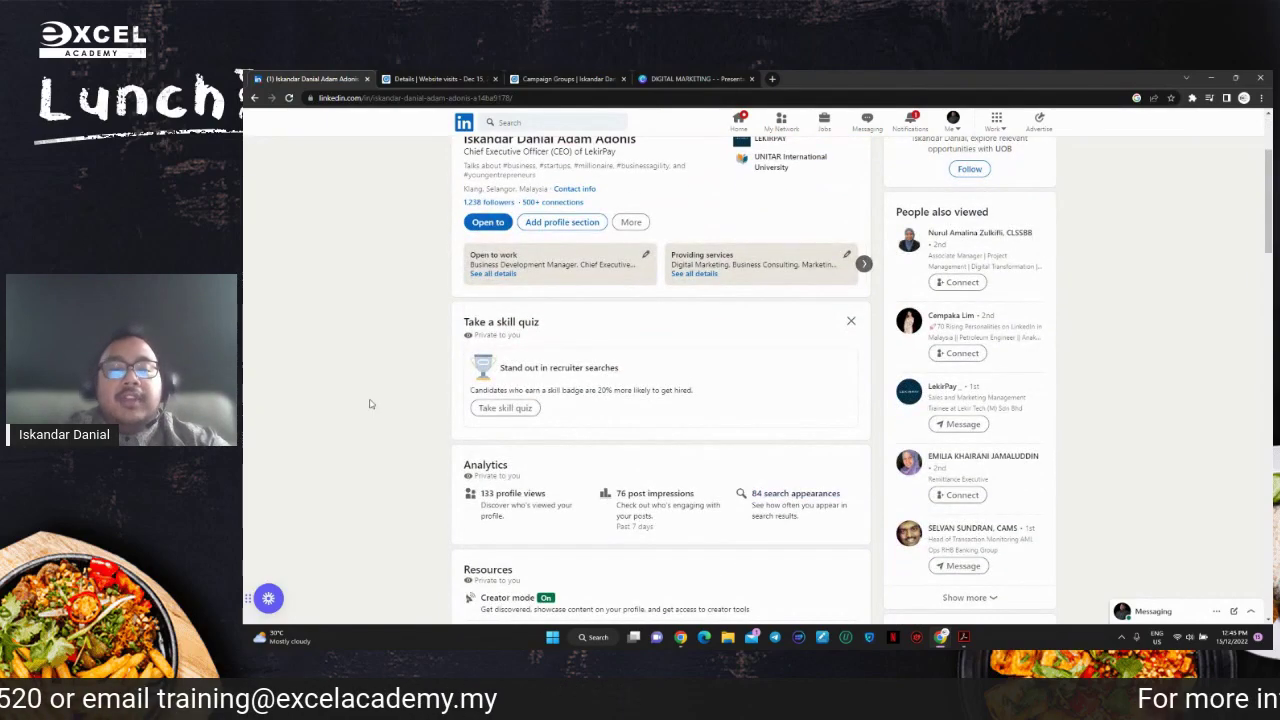
scroll(366, 410, down, 3)
scroll(363, 416, up, 3)
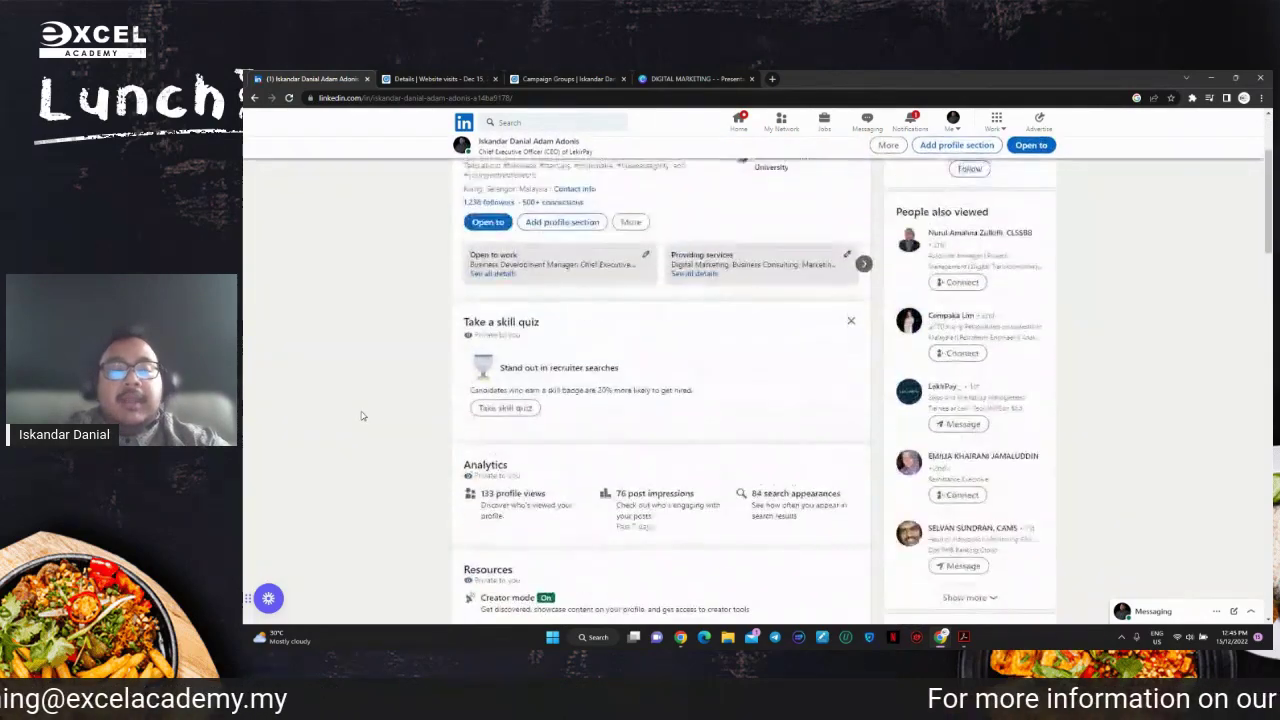
scroll(363, 416, up, 3)
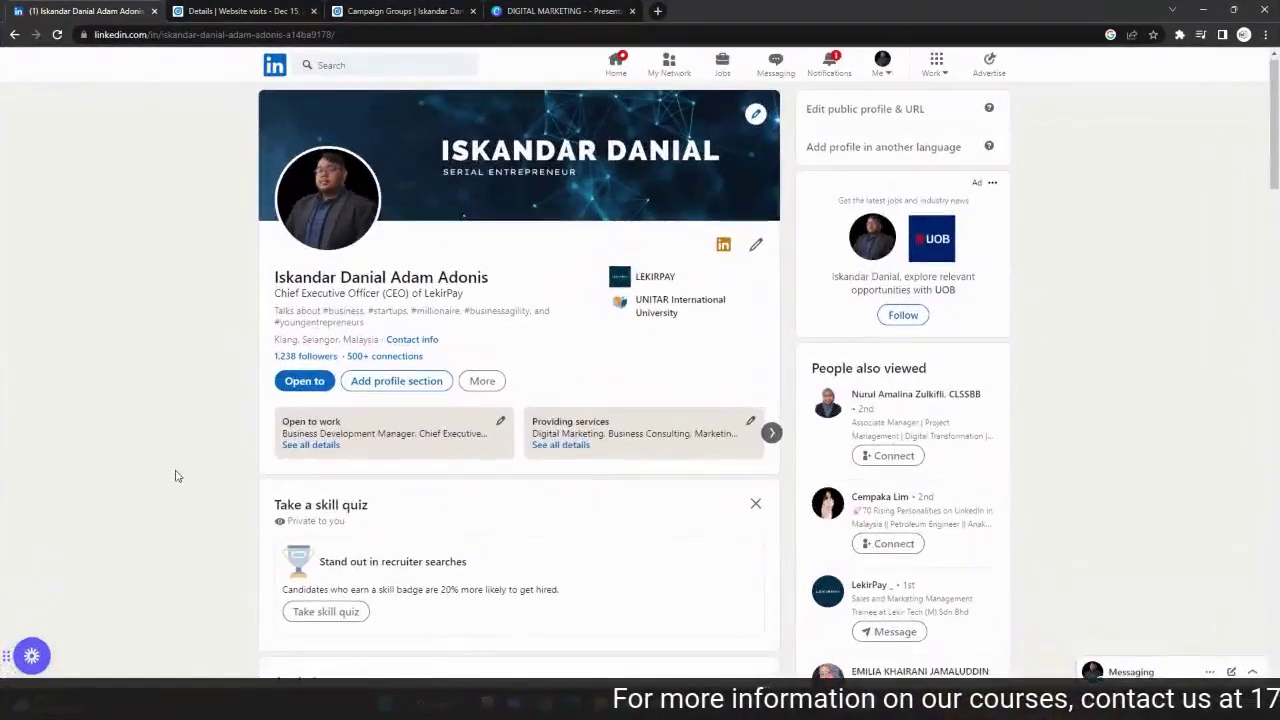
scroll(386, 449, down, 3)
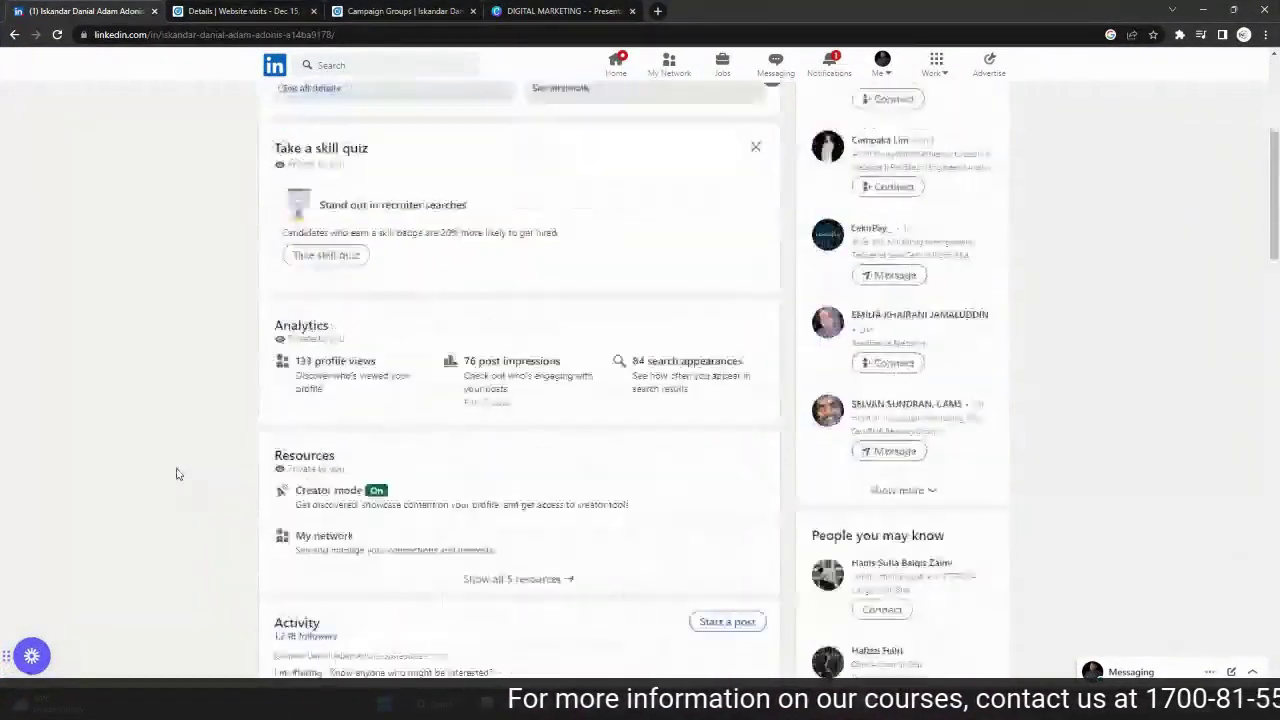
scroll(176, 474, down, 7)
scroll(506, 401, up, 2)
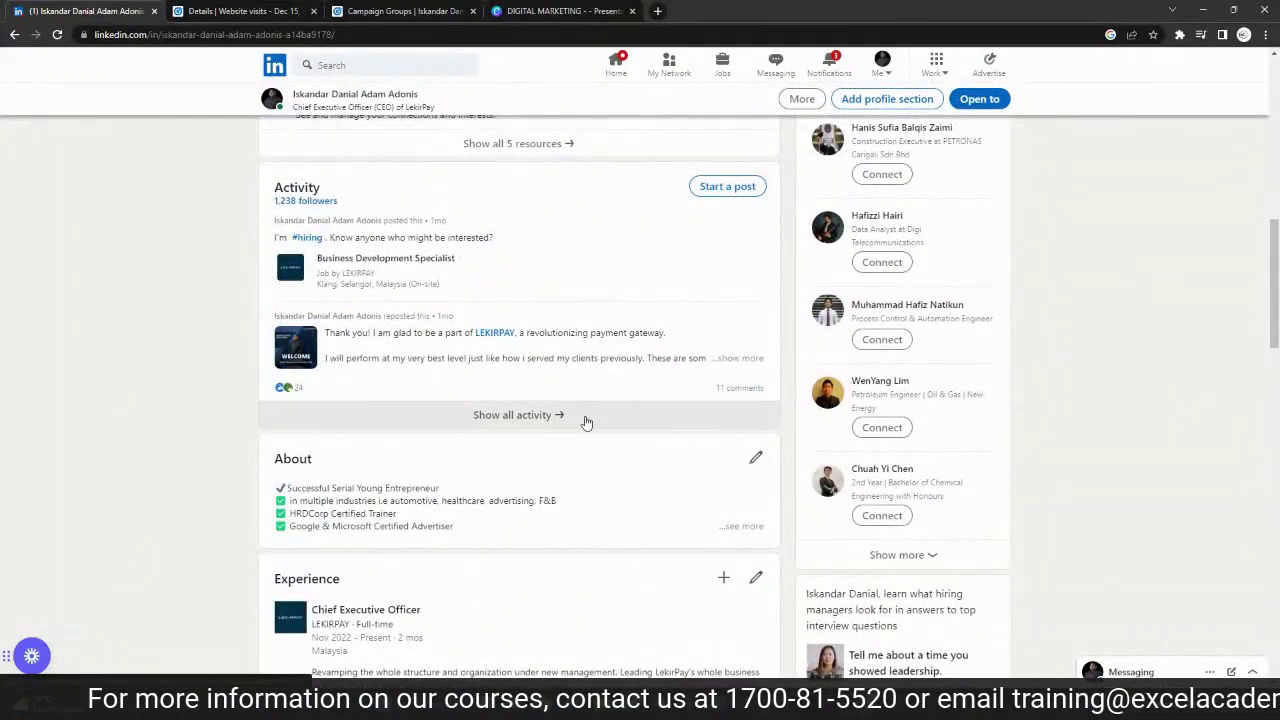
Show all of the profile's activity and look through the recent posts
click(620, 418)
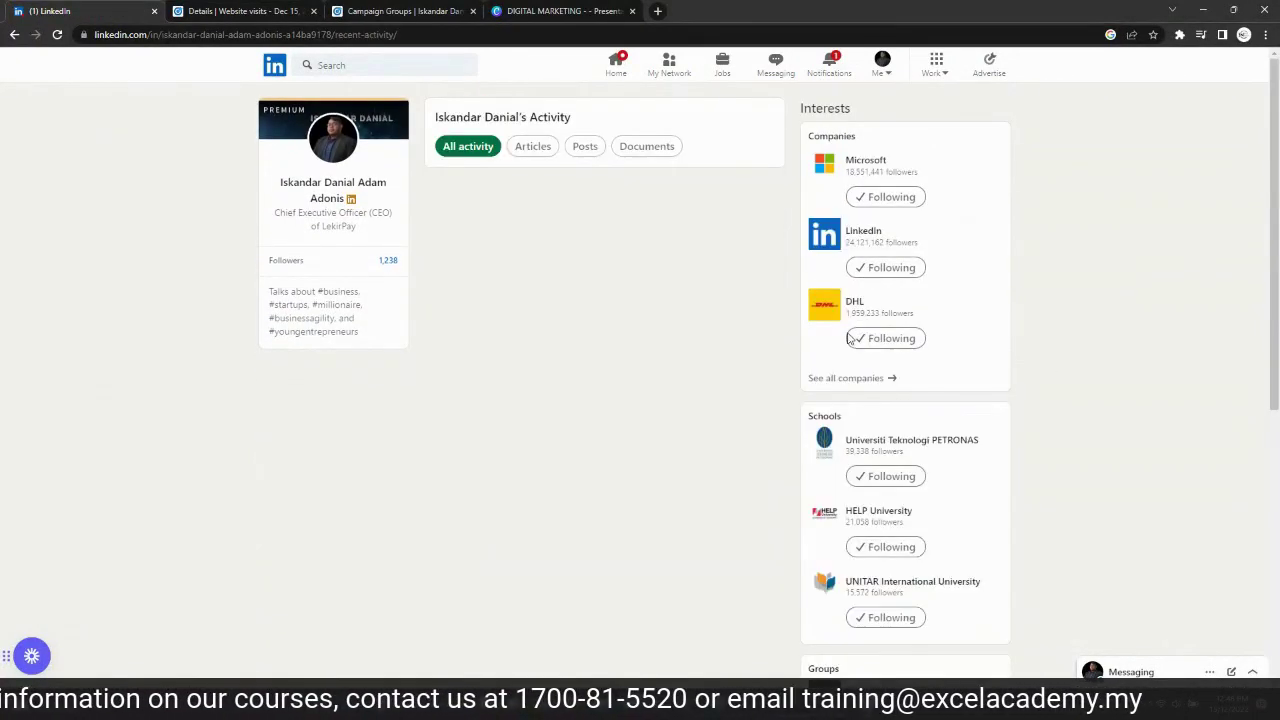
scroll(738, 353, down, 1)
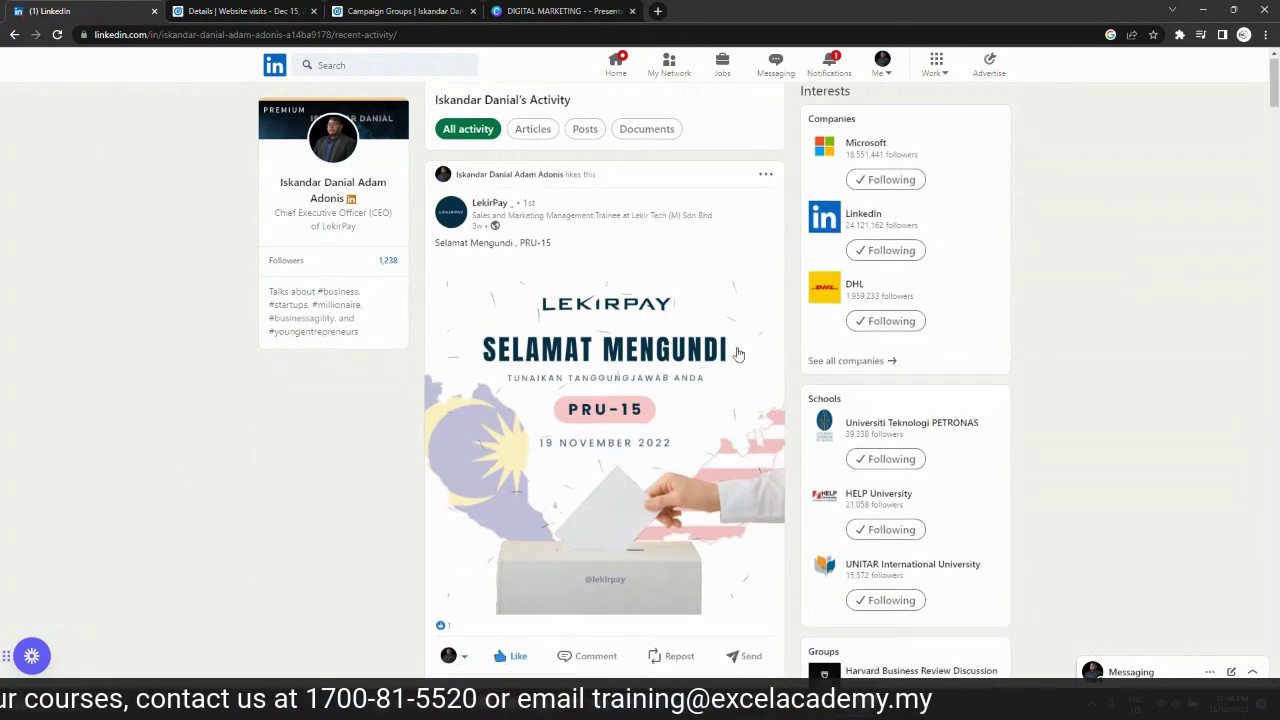
scroll(738, 353, down, 8)
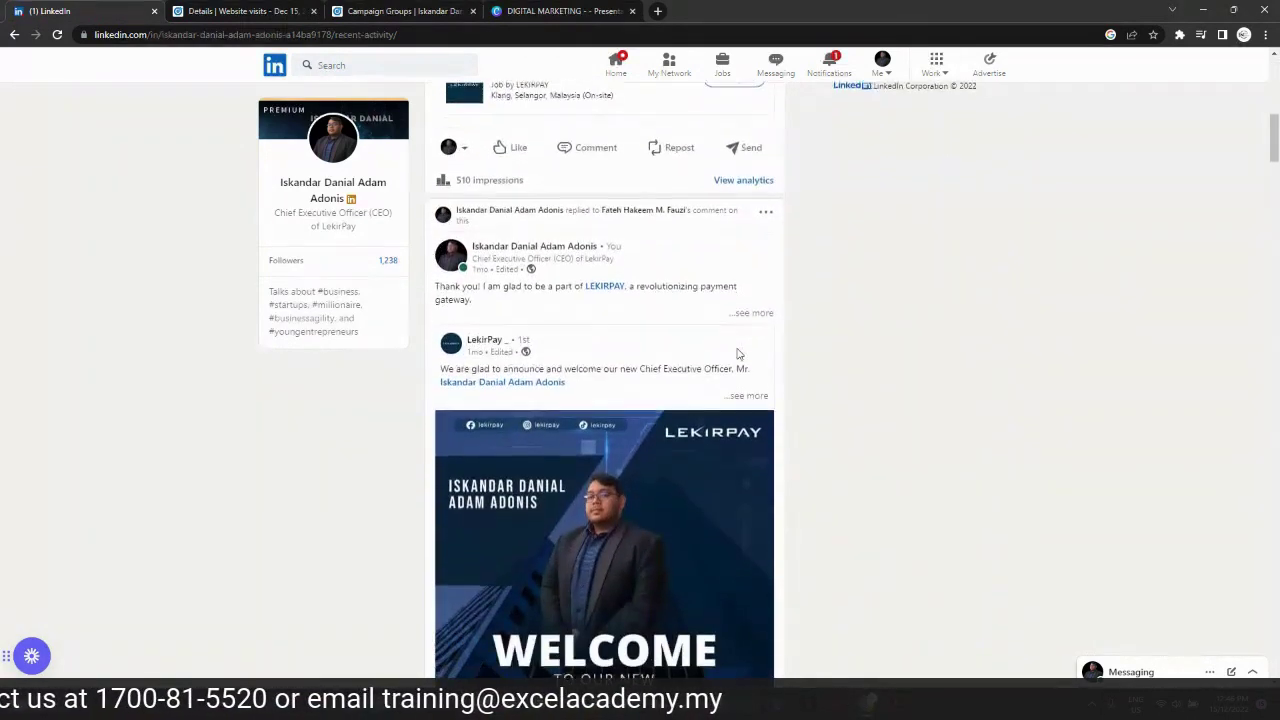